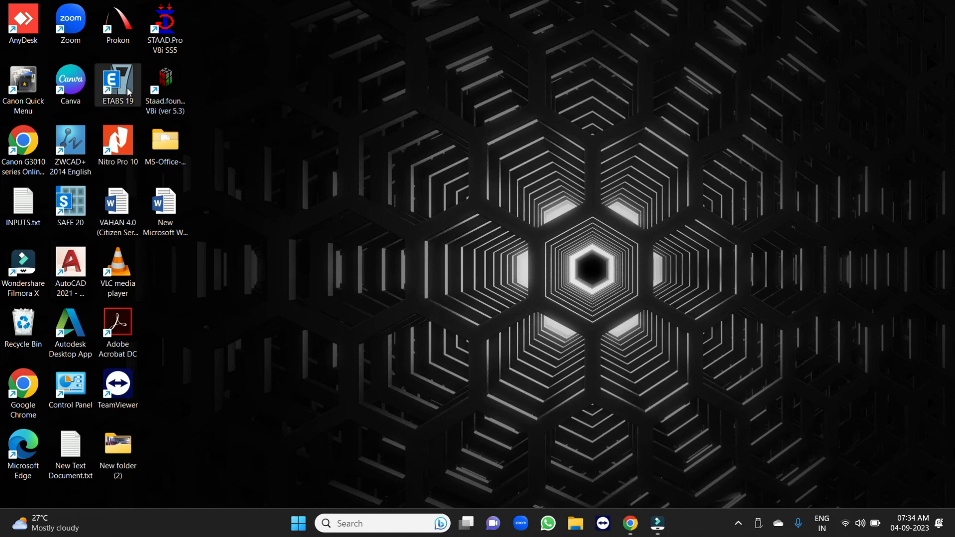
Launch ETABS 19 and start a new model.
{"action": "double_click", "coordinate": [128, 92]}
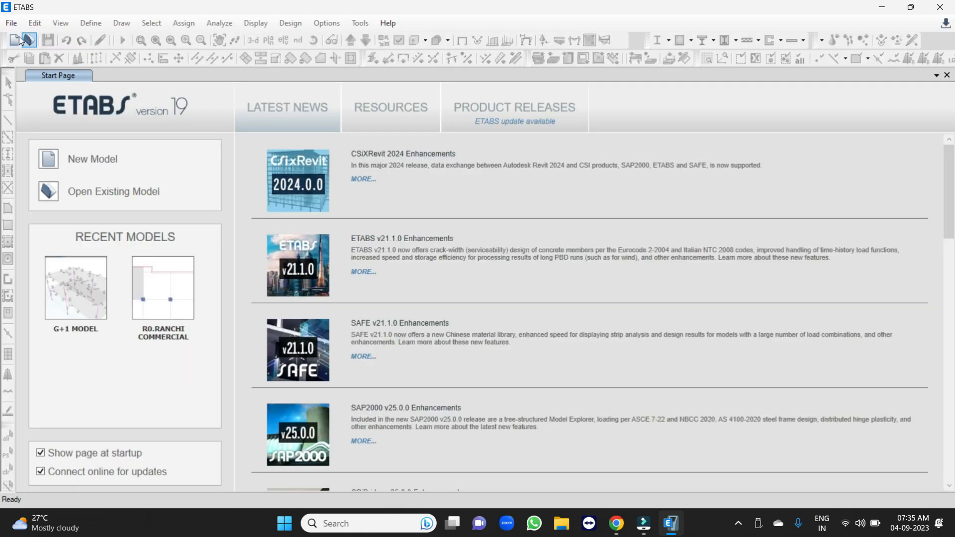
{"action": "left_click", "coordinate": [11, 23]}
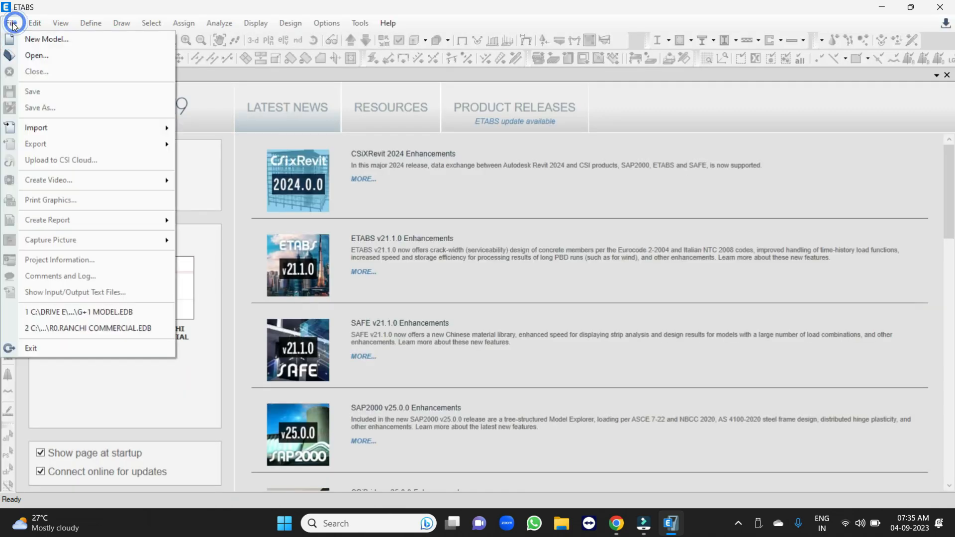
{"action": "left_click", "coordinate": [54, 40]}
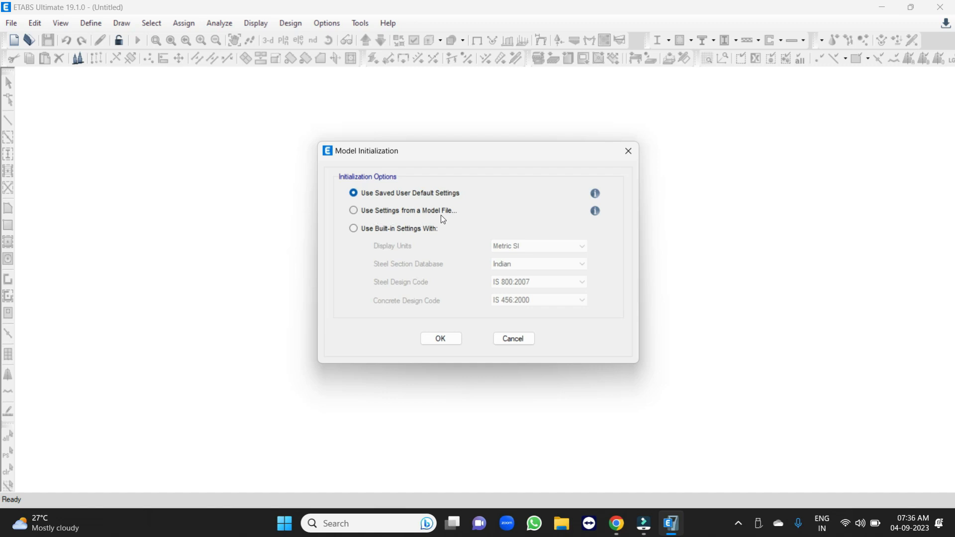
Initialize the model from built-in settings with Metric SI display units and the Indian steel section database.
{"action": "left_click", "coordinate": [405, 213]}
{"action": "left_click", "coordinate": [364, 230]}
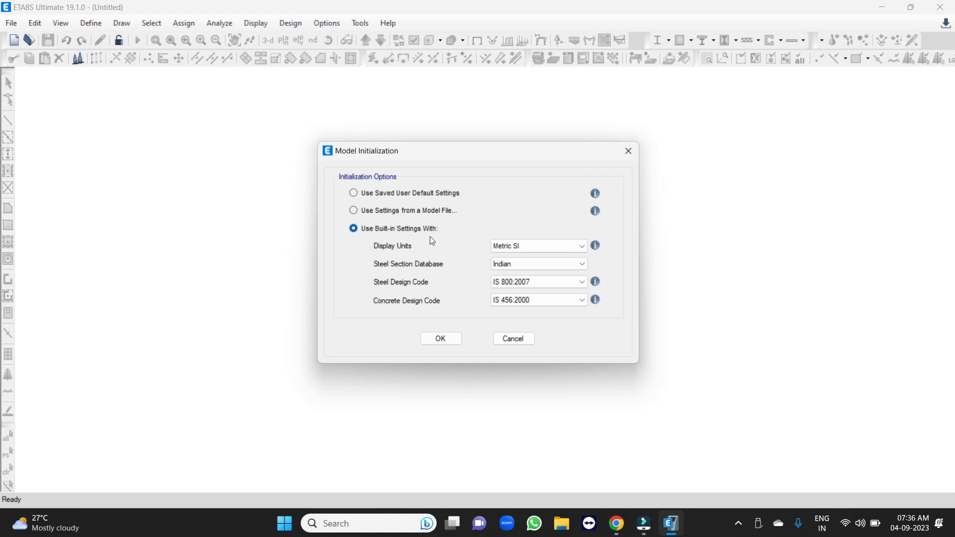
{"action": "left_click", "coordinate": [540, 249]}
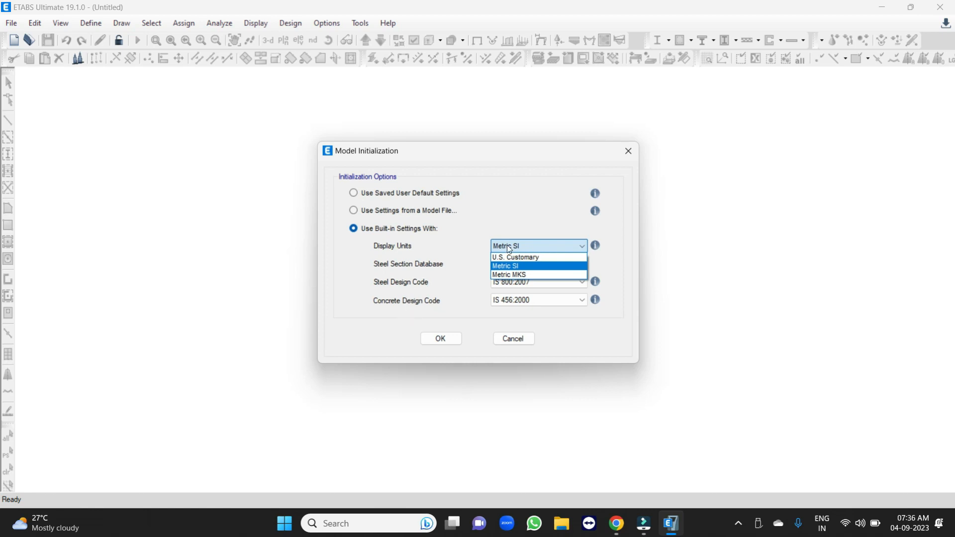
{"action": "left_click", "coordinate": [508, 269]}
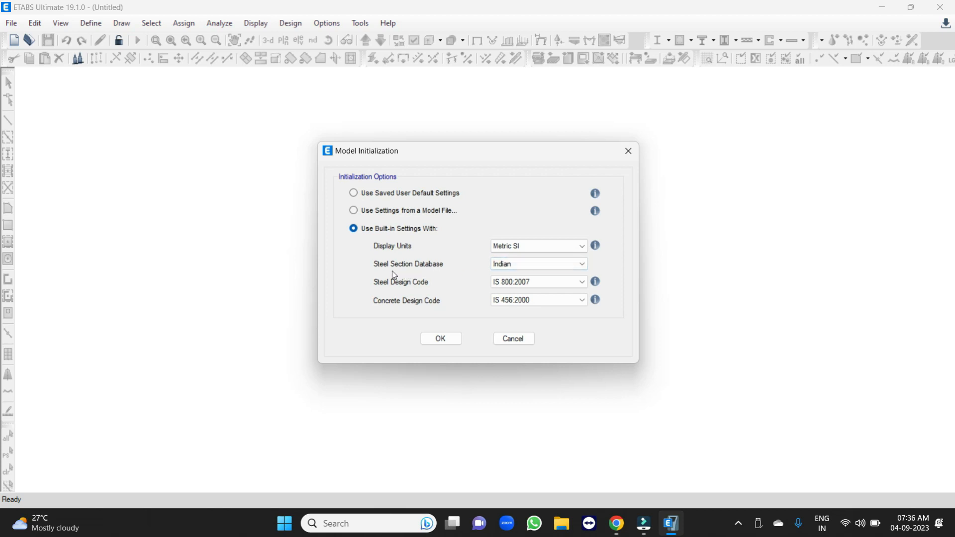
{"action": "left_click", "coordinate": [519, 266]}
{"action": "left_click", "coordinate": [521, 267]}
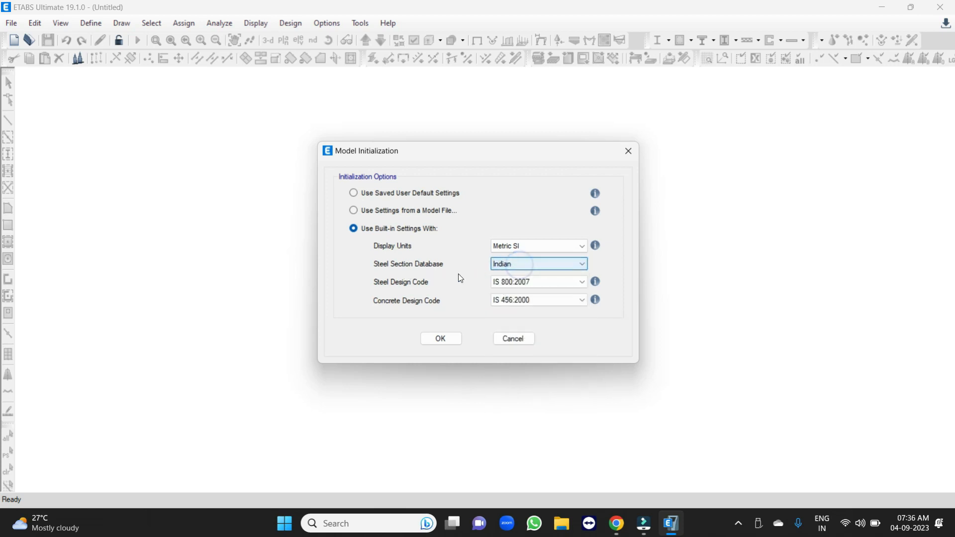
Choose IS 800:2007 as steel design code and IS 456:2000 as concrete design code, and accept the initialization settings.
{"action": "left_click", "coordinate": [524, 282]}
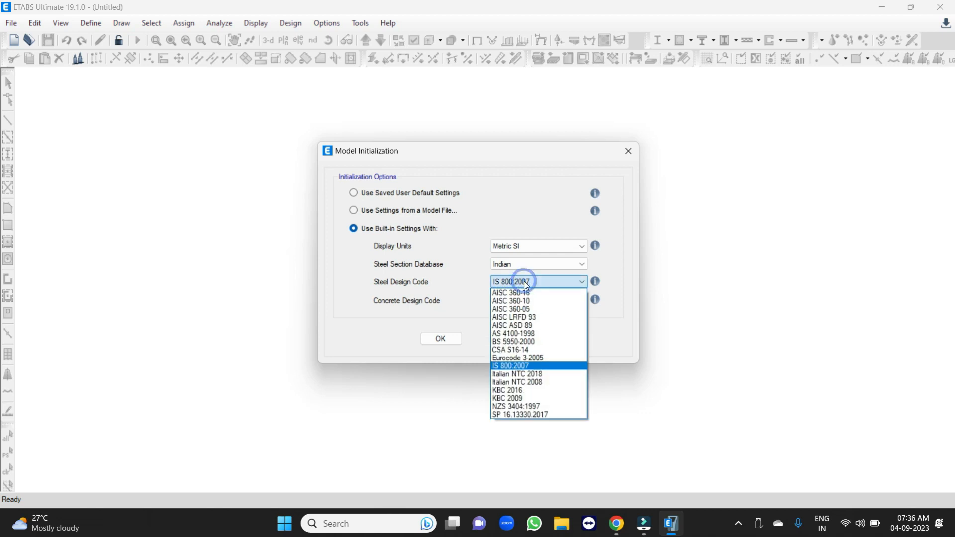
{"action": "left_click", "coordinate": [504, 367]}
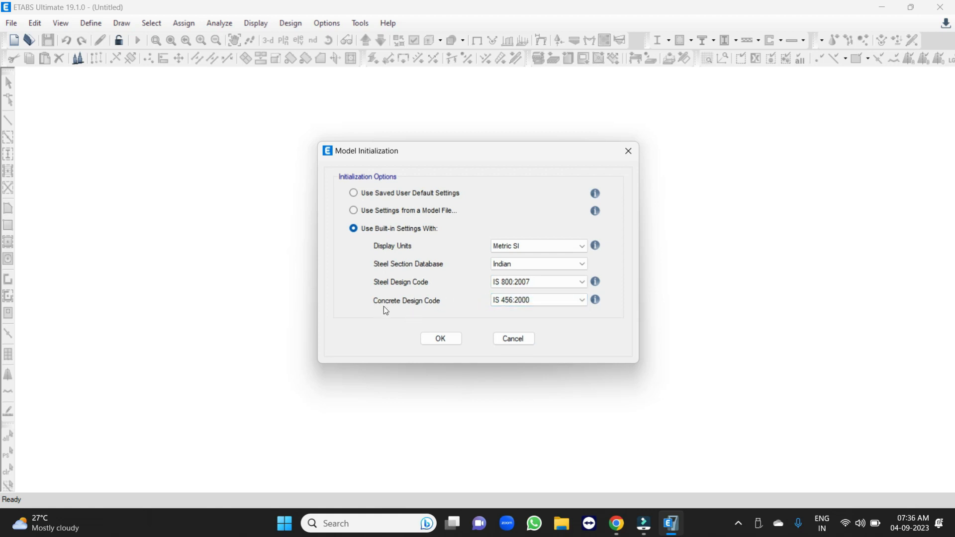
{"action": "left_click", "coordinate": [530, 299]}
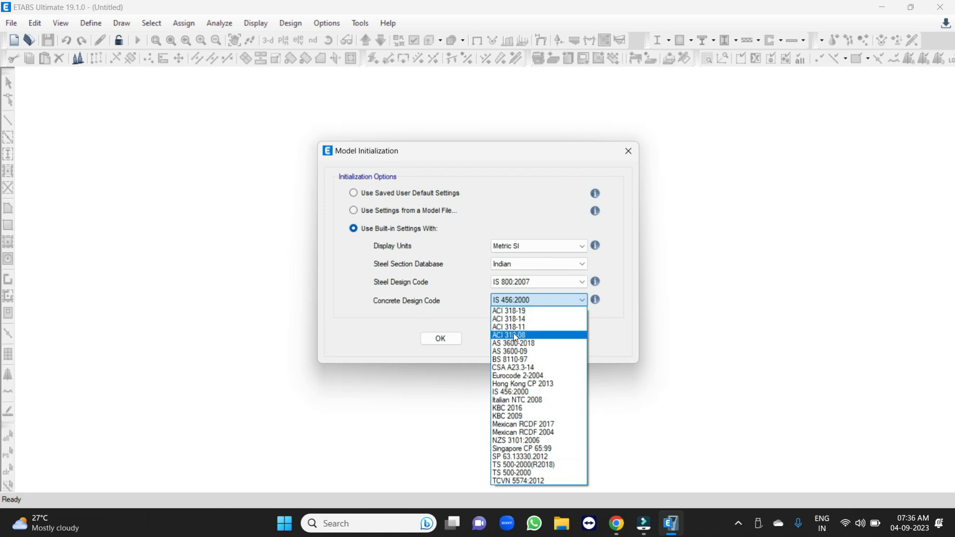
{"action": "left_click", "coordinate": [516, 393]}
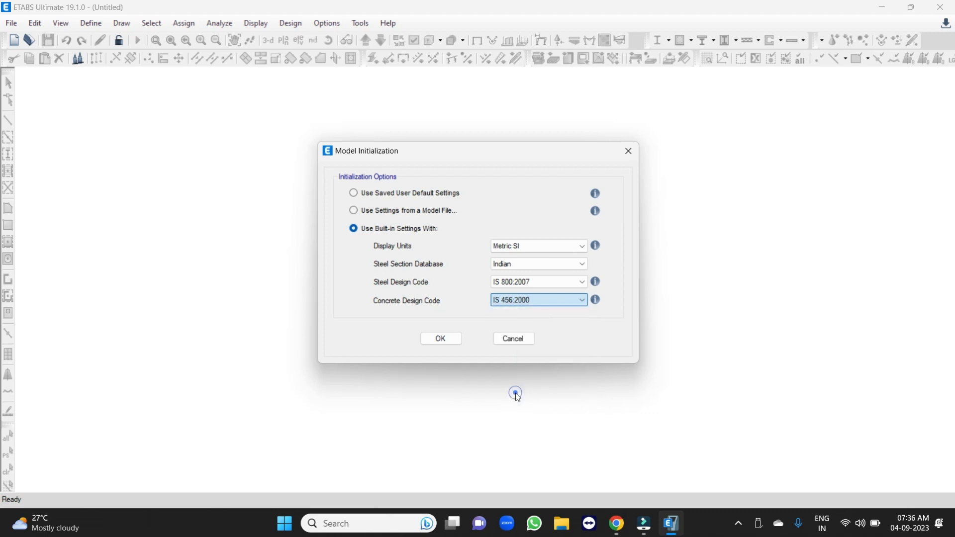
{"action": "left_click", "coordinate": [515, 302]}
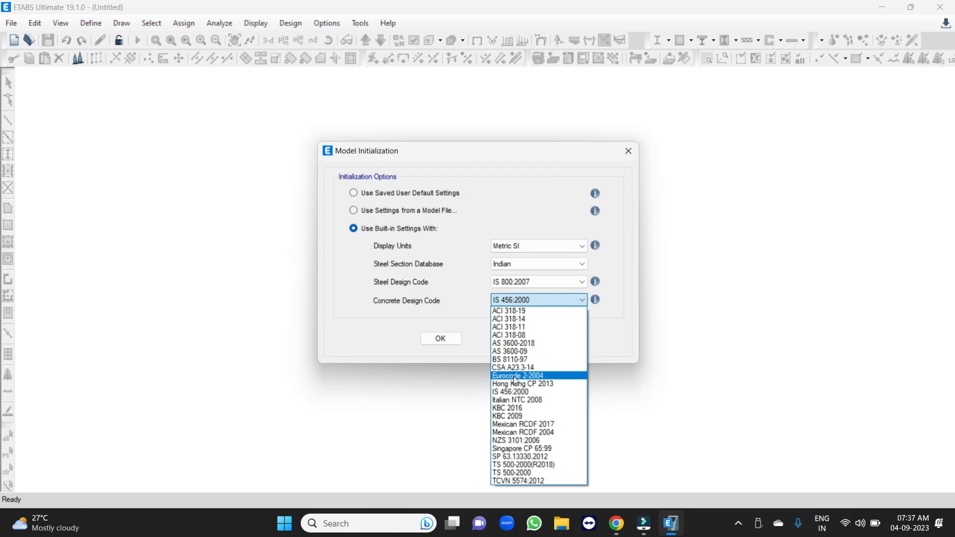
{"action": "left_click", "coordinate": [514, 393]}
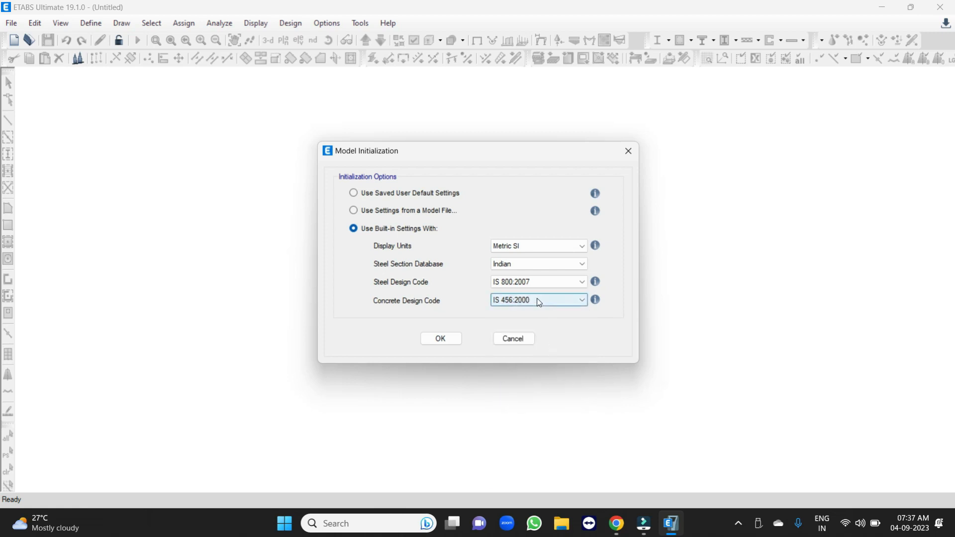
{"action": "left_click", "coordinate": [441, 339]}
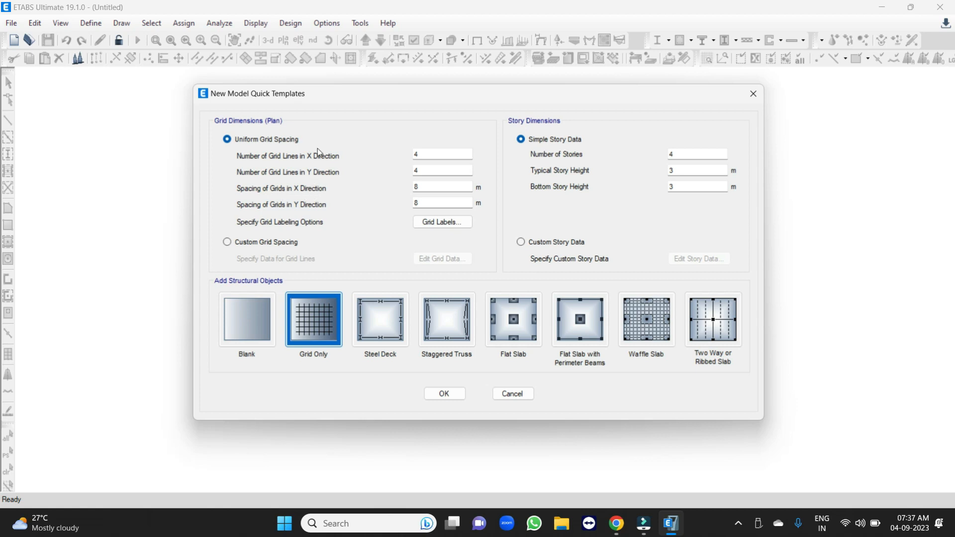
Set the uniform grid to 3 lines in both X and Y, spaced 3.5 m in X and 6 m in Y.
{"action": "double_click", "coordinate": [431, 154]}
{"action": "type", "text": "3"}
{"action": "double_click", "coordinate": [425, 174]}
{"action": "type", "text": "3"}
{"action": "double_click", "coordinate": [424, 185]}
{"action": "type", "text": "3.5"}
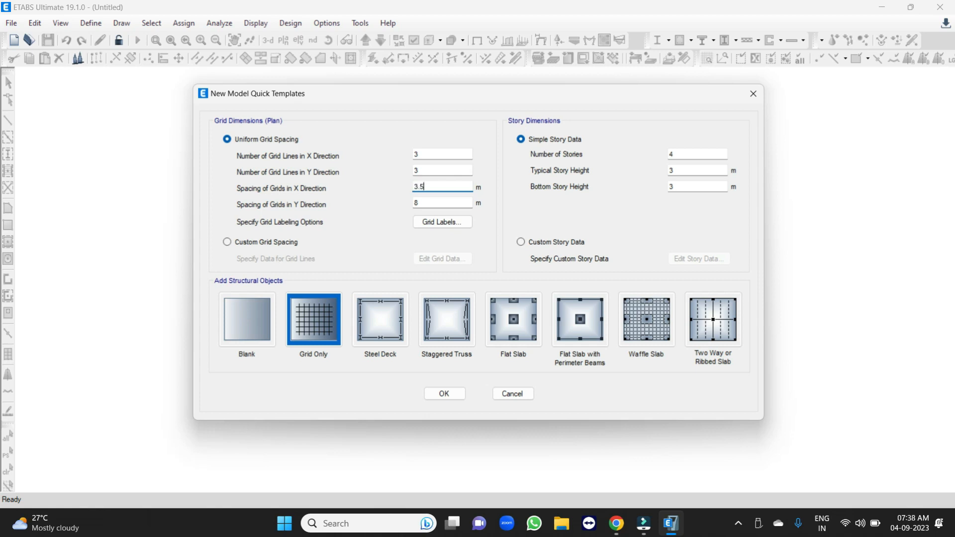
{"action": "double_click", "coordinate": [425, 203]}
{"action": "type", "text": "6"}
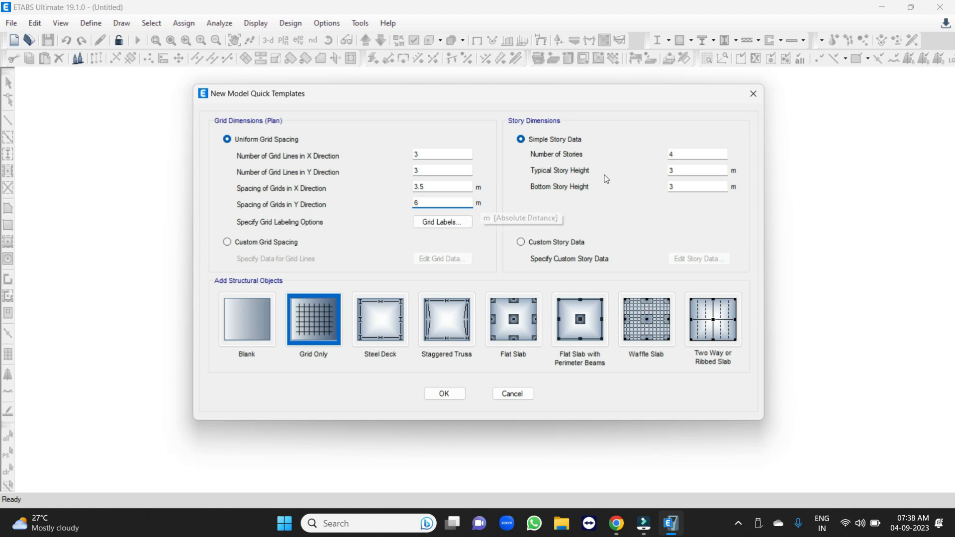
Set the number of stories to 2, create the grid-only model and close its 3-D view.
{"action": "left_click", "coordinate": [694, 156]}
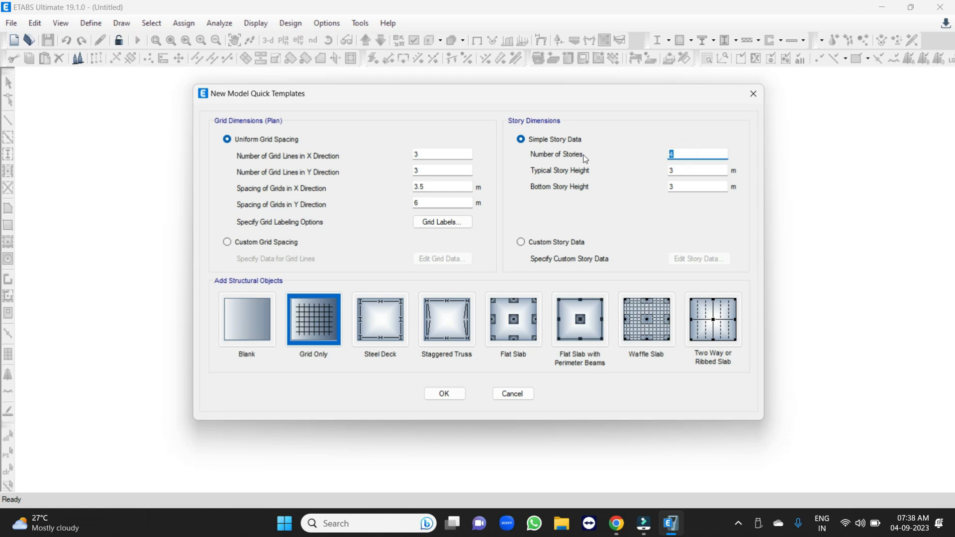
{"action": "type", "text": "2"}
{"action": "left_click", "coordinate": [444, 394]}
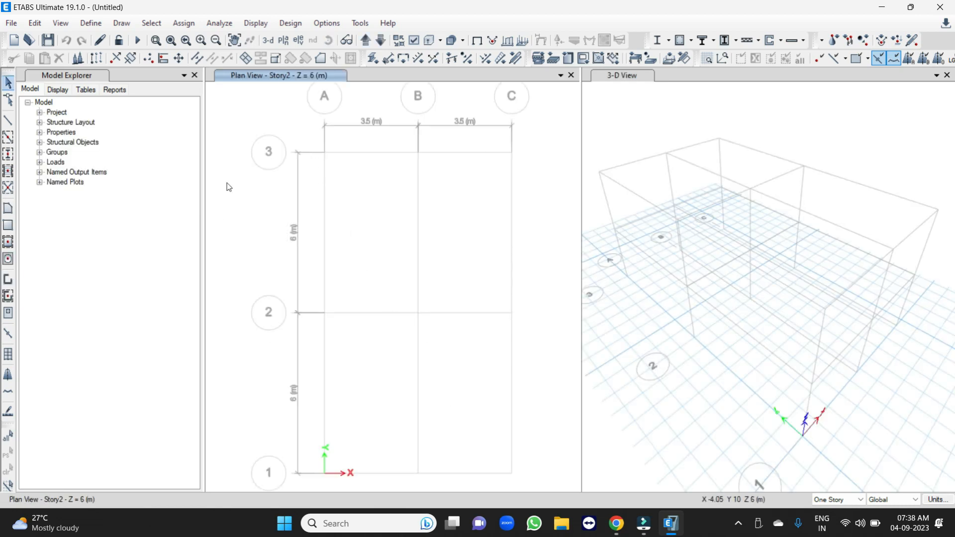
{"action": "left_click", "coordinate": [947, 75]}
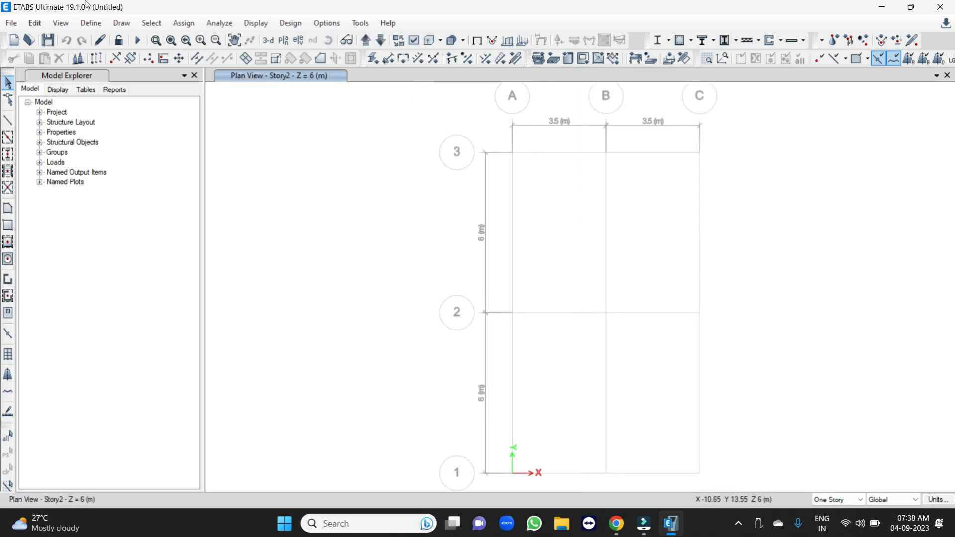
Begin saving the model and create and open a new Desktop folder named Etabs for it.
{"action": "left_click", "coordinate": [47, 41]}
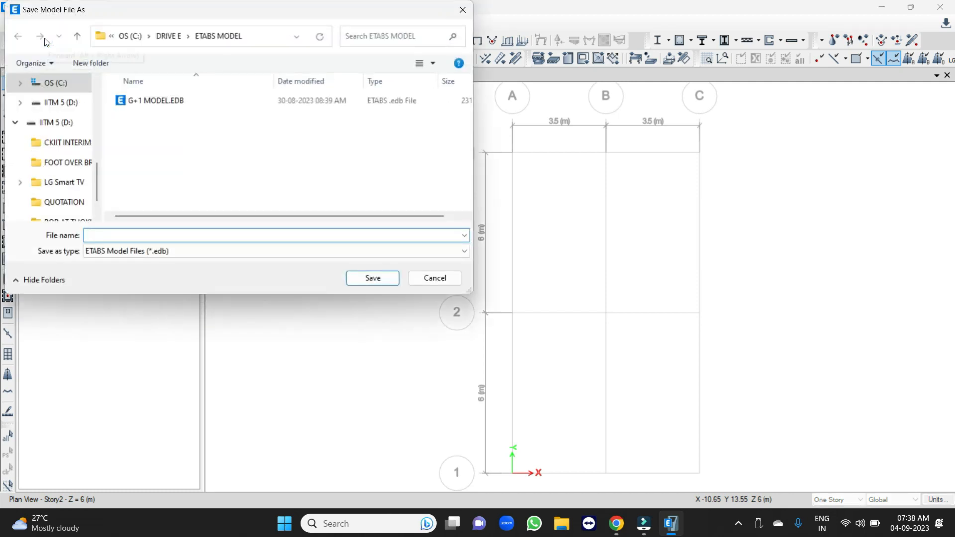
{"action": "left_click", "coordinate": [169, 36]}
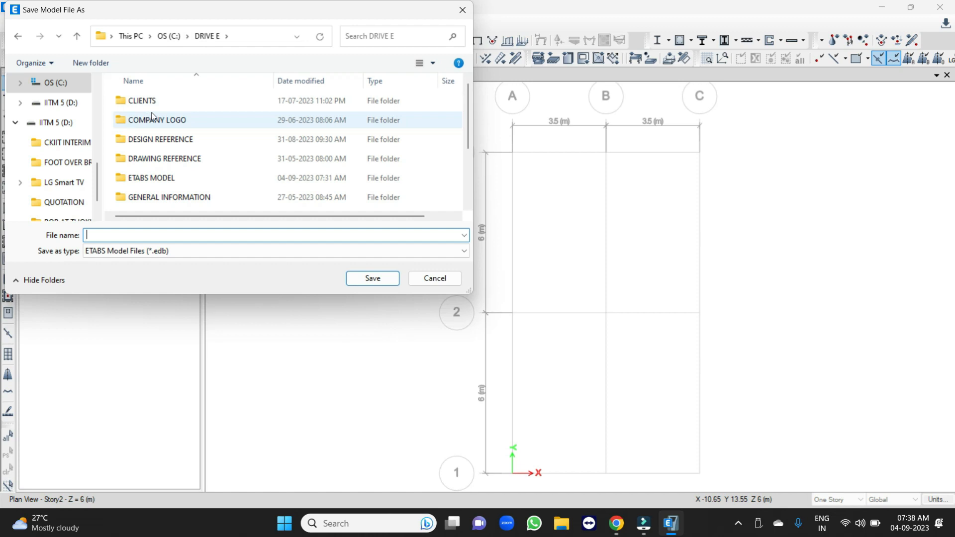
{"action": "scroll", "coordinate": [68, 122], "scroll_direction": "up", "scroll_amount": 5}
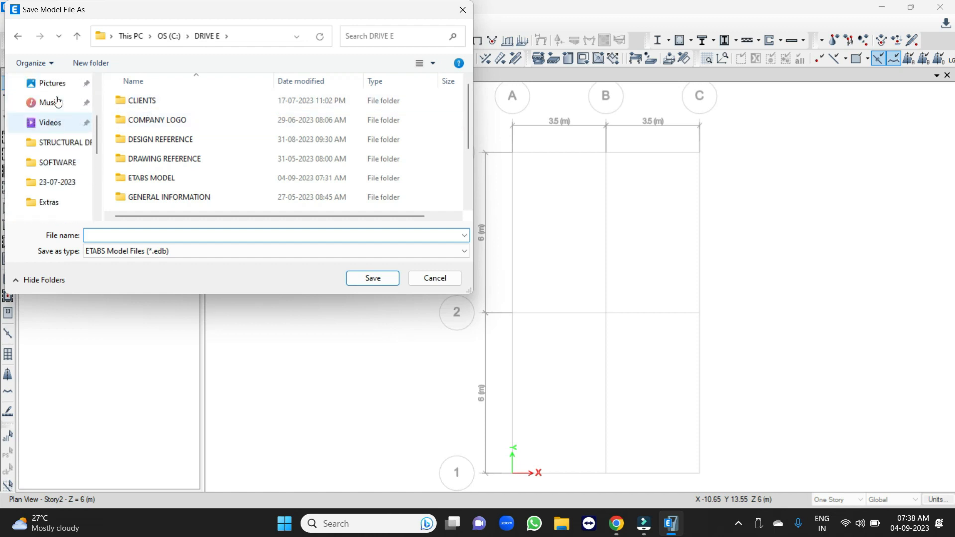
{"action": "left_click", "coordinate": [44, 123]}
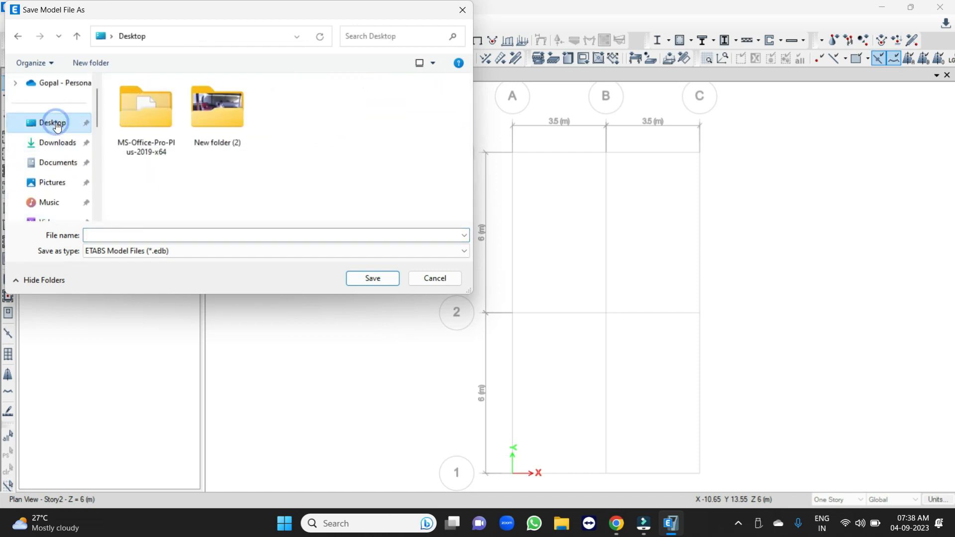
{"action": "left_click", "coordinate": [99, 64]}
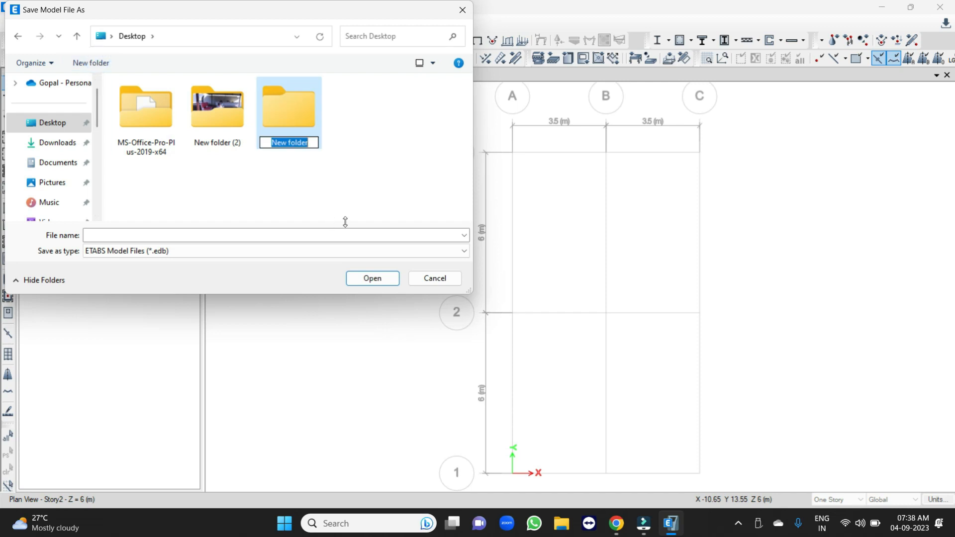
{"action": "type", "text": "Etabs"}
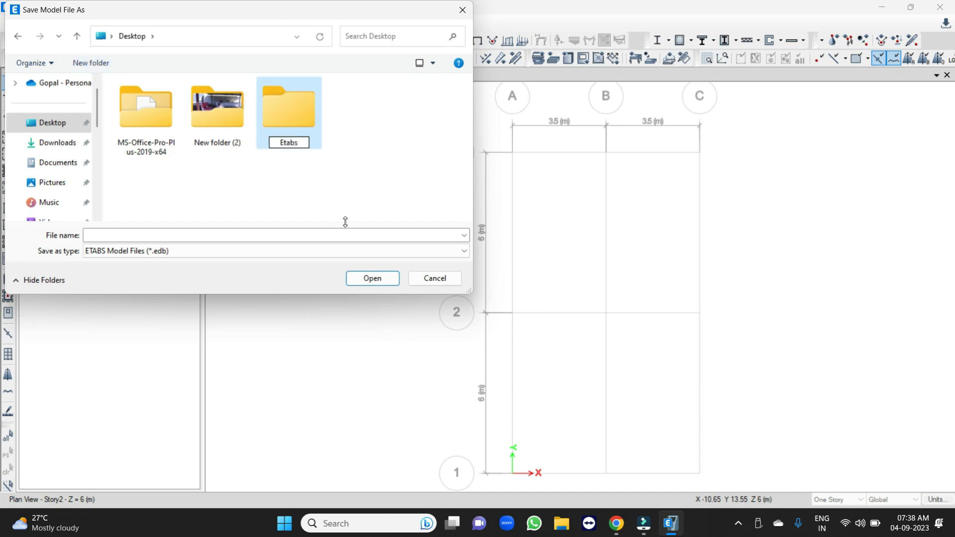
{"action": "key", "text": "Return"}
{"action": "key", "text": "Return"}
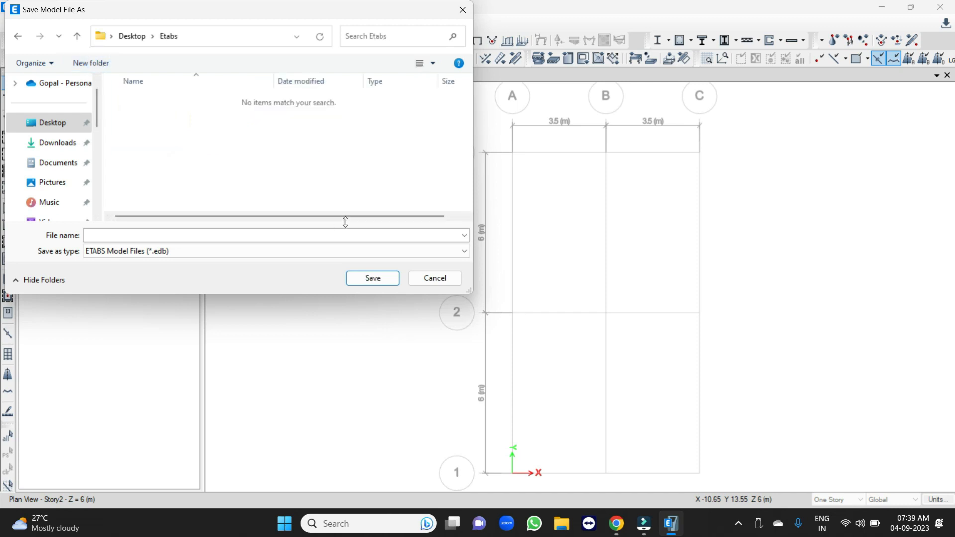
Save the model in the Etabs folder under the file name G+1 MODEL.
{"action": "left_click", "coordinate": [244, 236]}
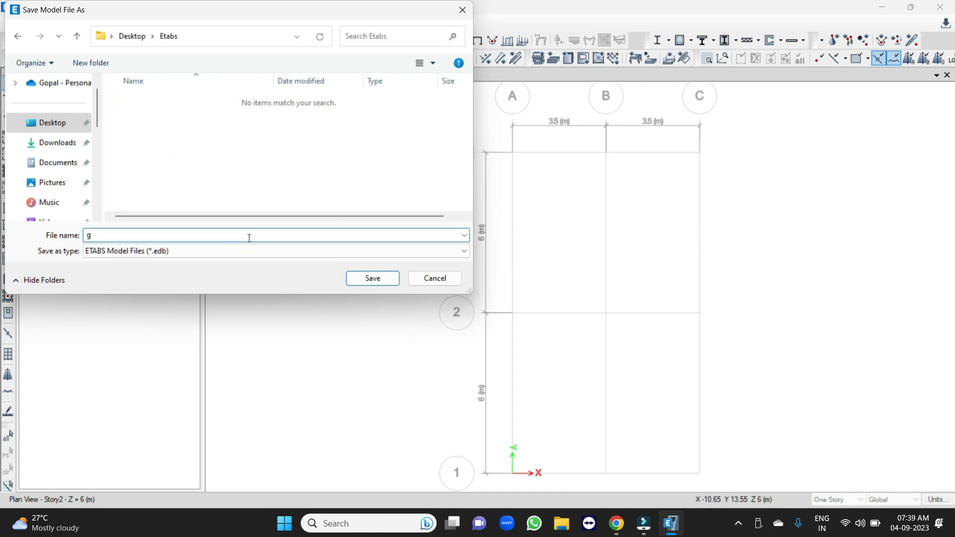
{"action": "type", "text": "G+1"}
{"action": "key", "text": "Caps_Lock"}
{"action": "type", "text": "MODEL"}
{"action": "left_click", "coordinate": [367, 278]}
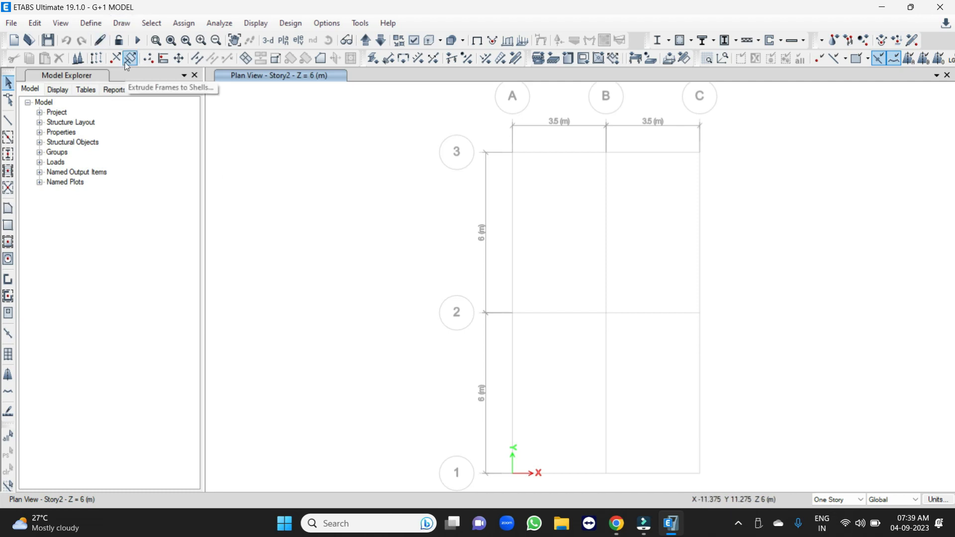
Start a new material definition with the region set to India and the material type set to Concrete.
{"action": "left_click", "coordinate": [92, 24]}
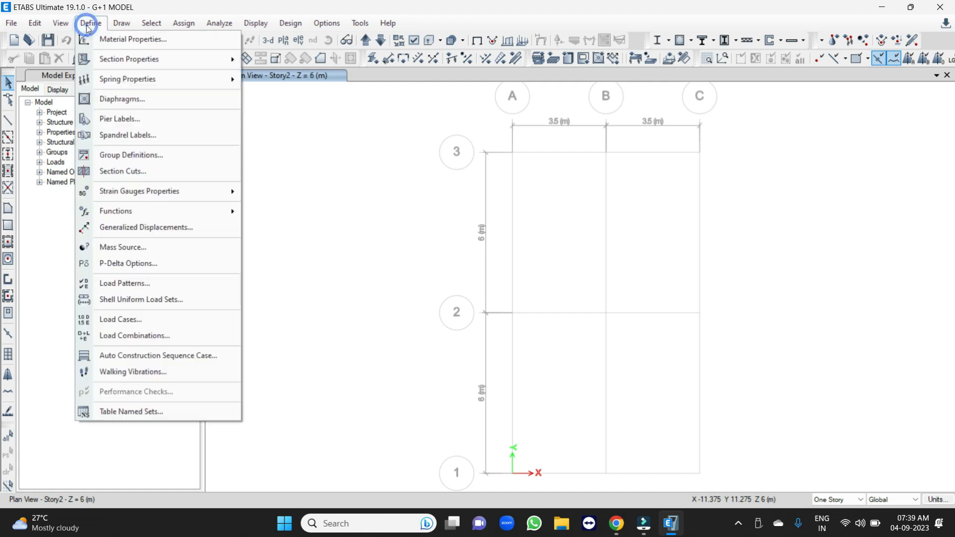
{"action": "left_click", "coordinate": [114, 45]}
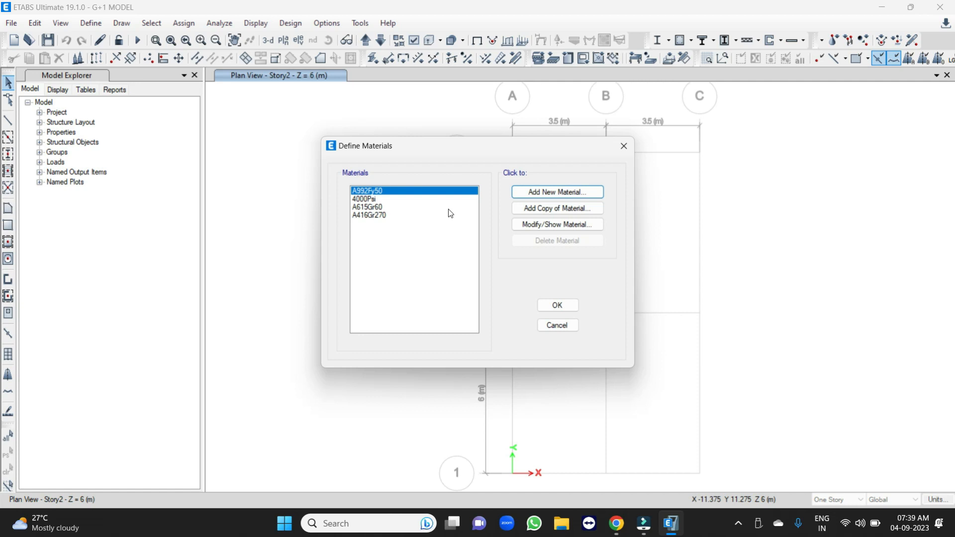
{"action": "left_click", "coordinate": [537, 191]}
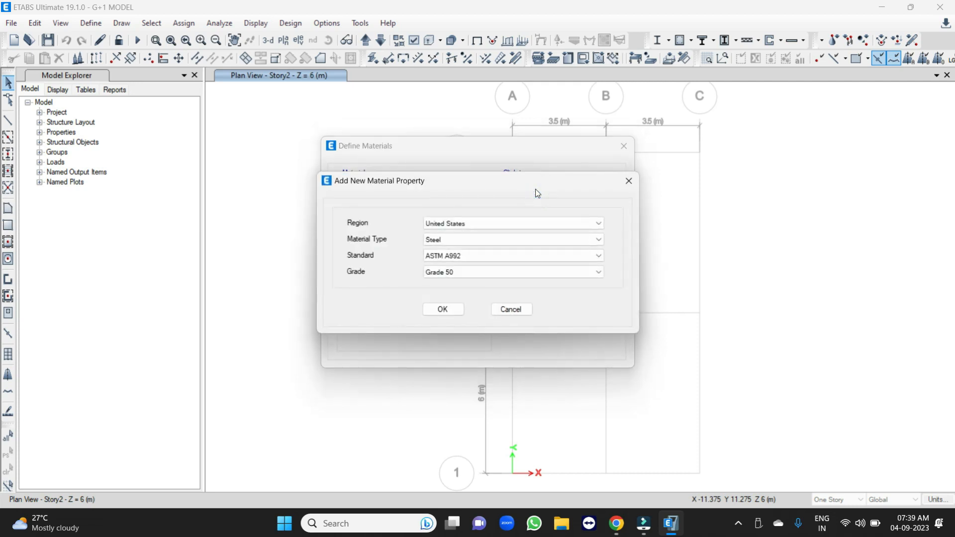
{"action": "left_click_drag", "start_coordinate": [536, 190], "coordinate": [817, 201]}
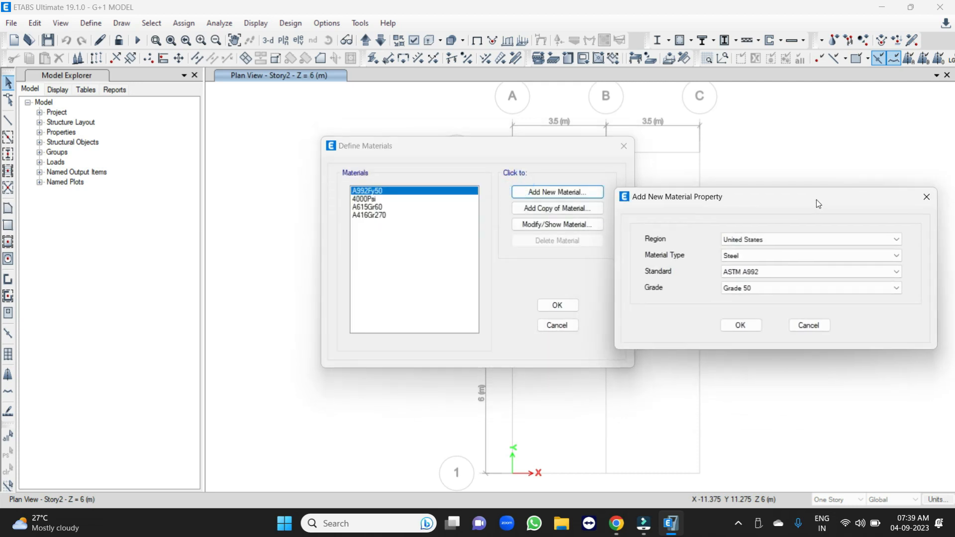
{"action": "left_click", "coordinate": [765, 239]}
{"action": "left_click", "coordinate": [731, 266]}
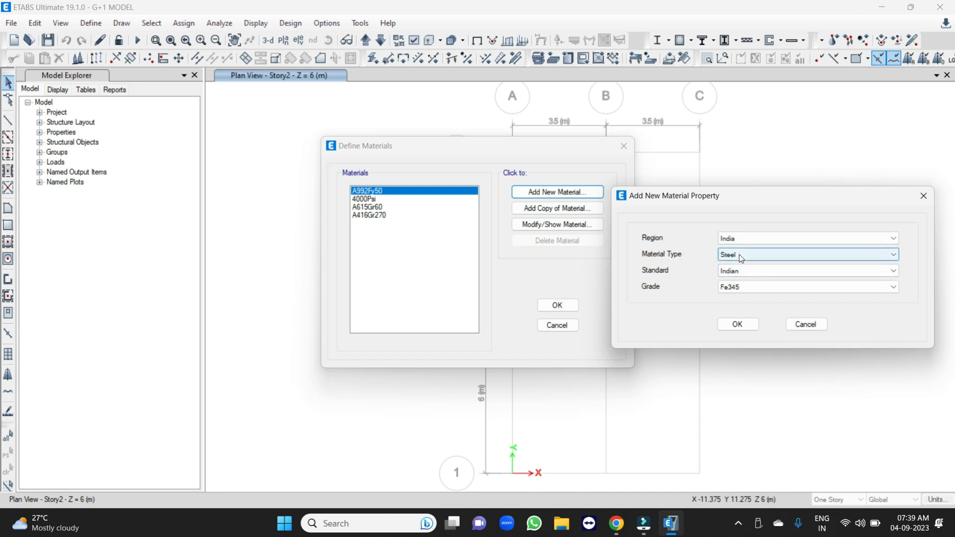
{"action": "left_click", "coordinate": [740, 256]}
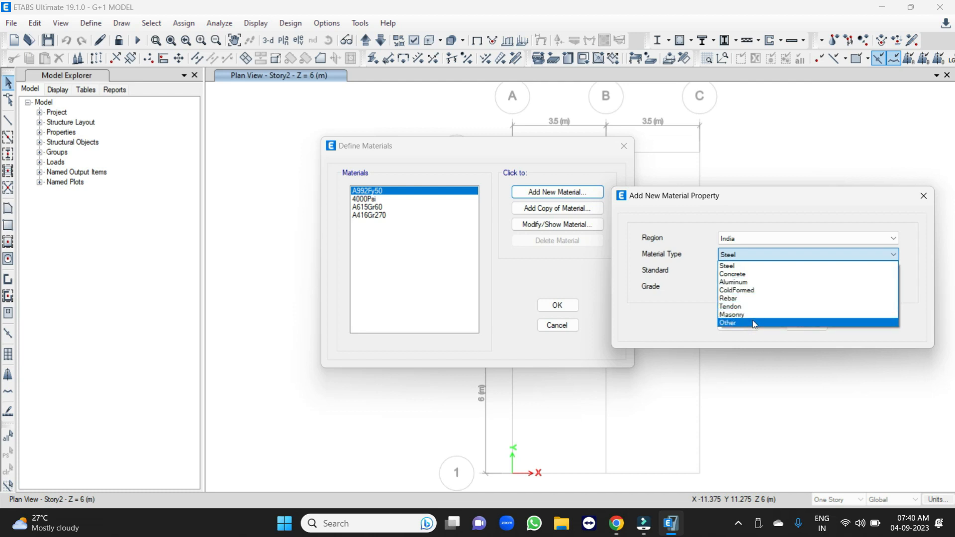
{"action": "left_click", "coordinate": [748, 274]}
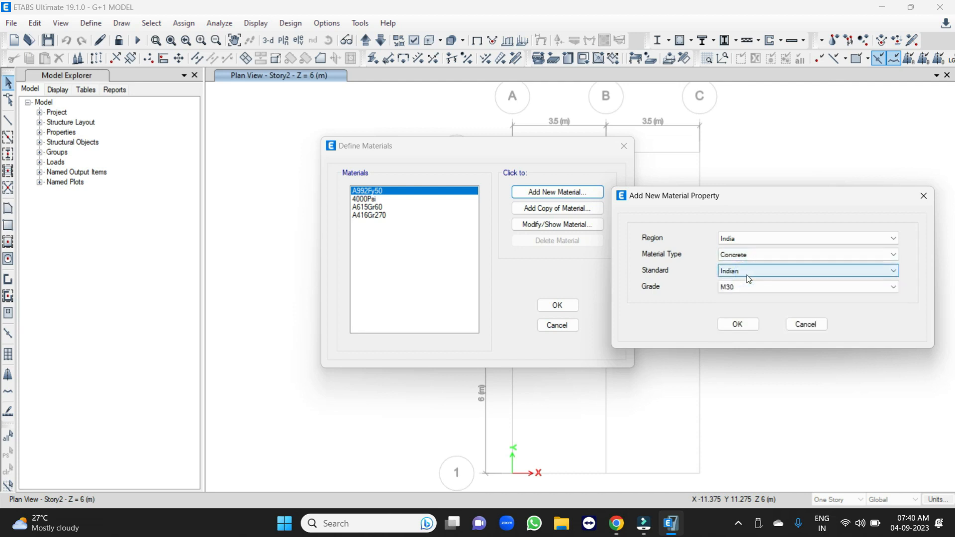
Choose grade M25 under the Indian standard and add the concrete material with its default property data.
{"action": "left_click", "coordinate": [749, 272]}
{"action": "left_click", "coordinate": [747, 271]}
{"action": "left_click", "coordinate": [735, 289]}
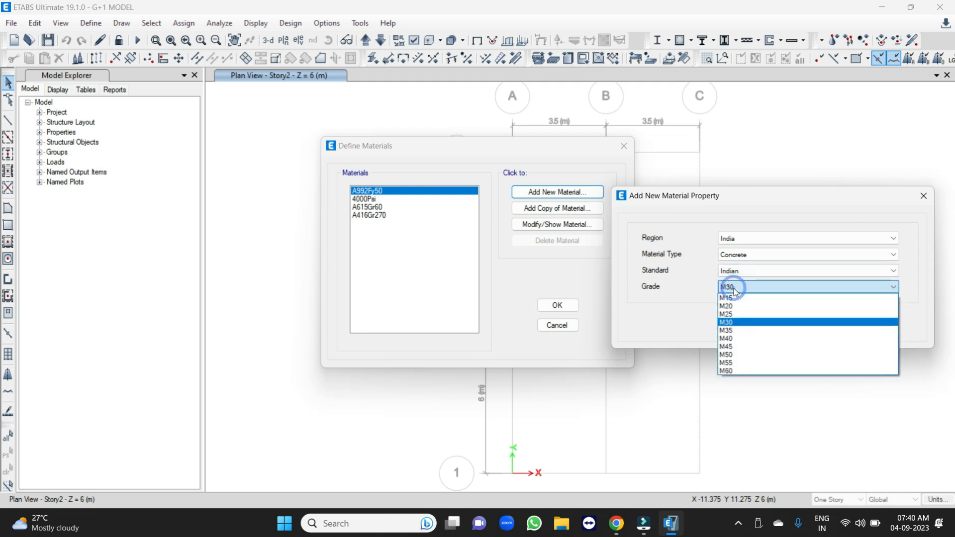
{"action": "left_click", "coordinate": [734, 314]}
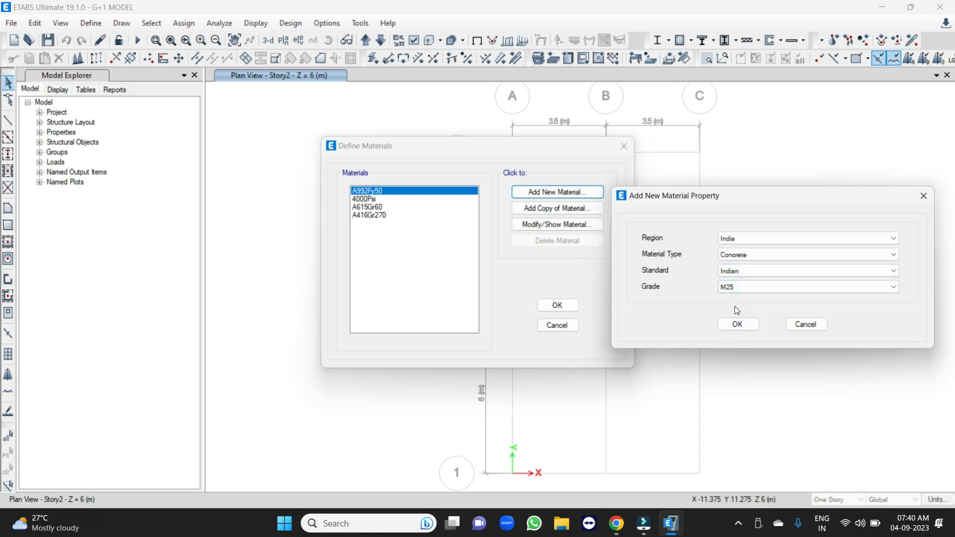
{"action": "left_click", "coordinate": [718, 278]}
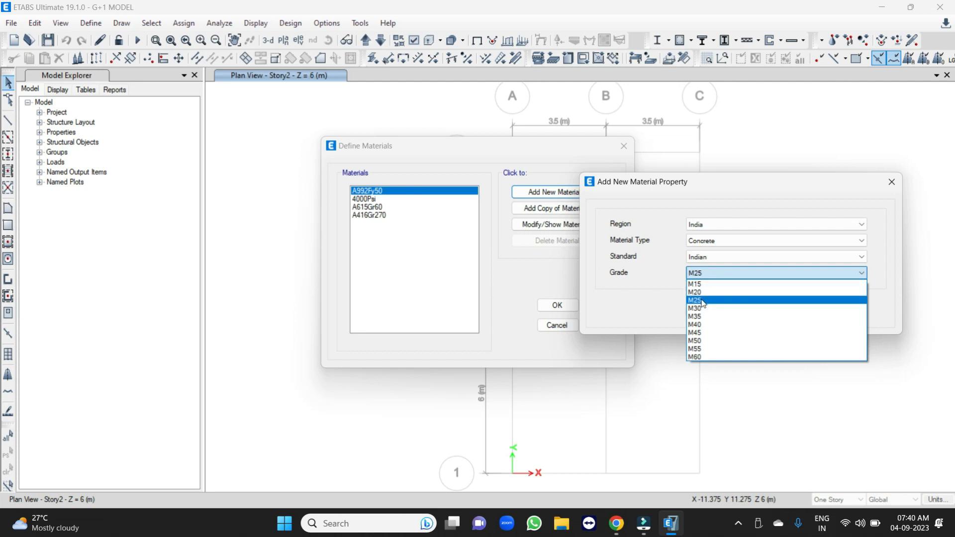
{"action": "left_click", "coordinate": [705, 300]}
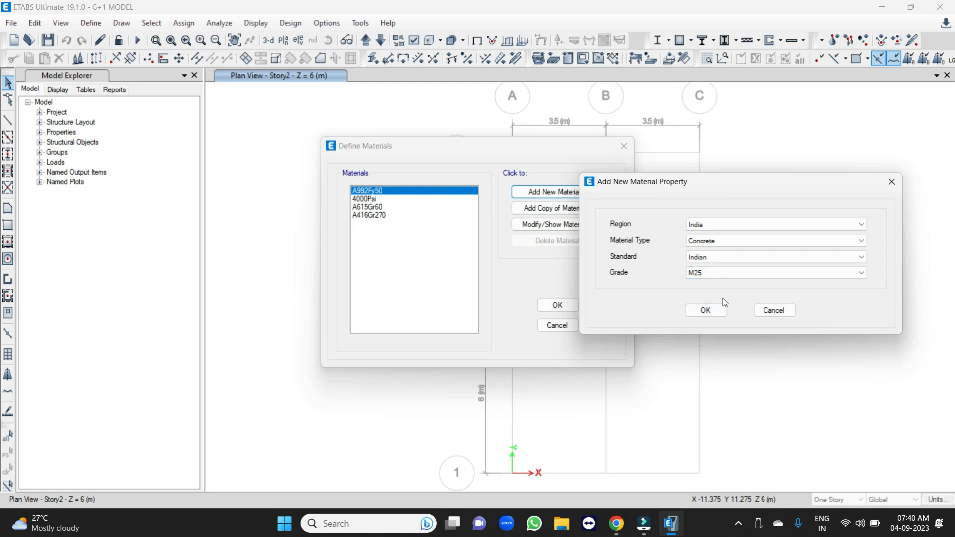
{"action": "left_click", "coordinate": [699, 311]}
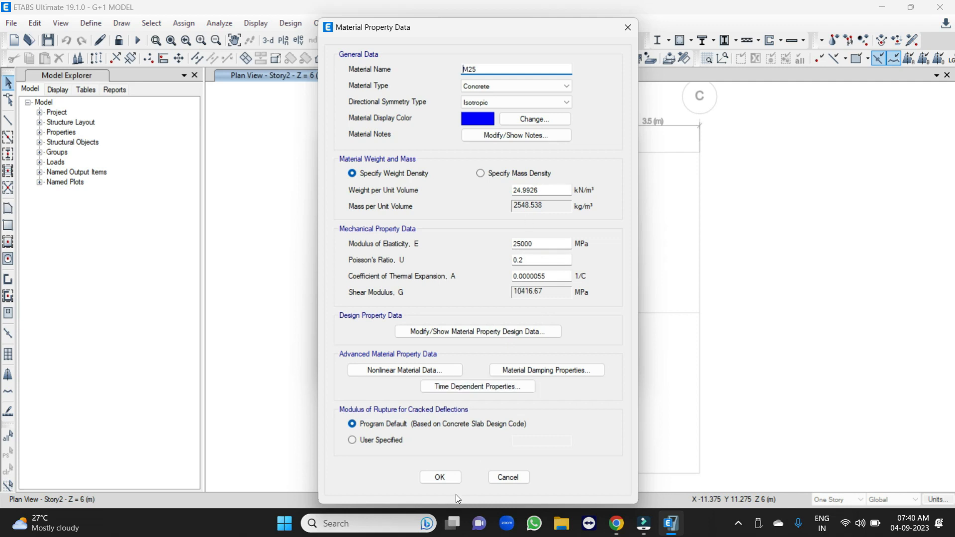
{"action": "left_click", "coordinate": [444, 480]}
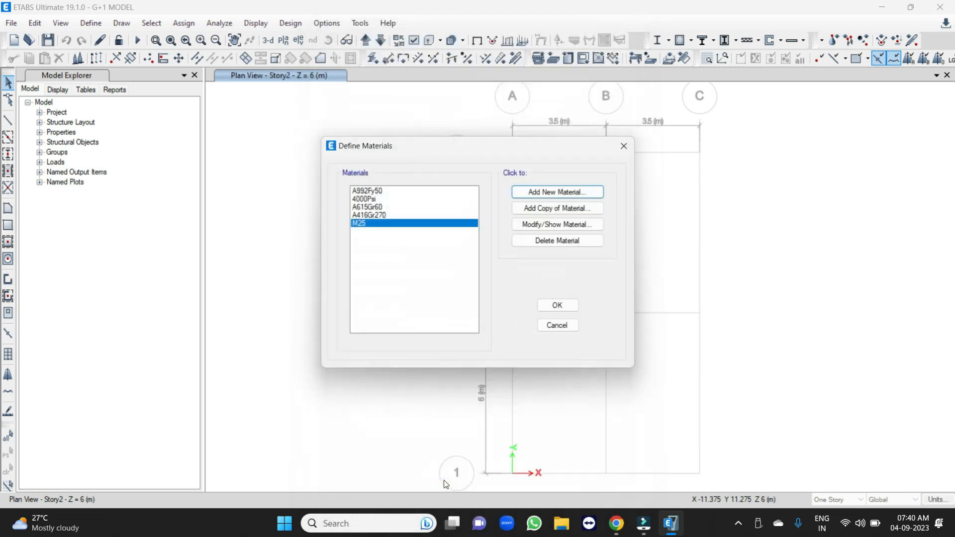
Add an Indian rebar material of HYSD Grade 500 with default properties and finish the material definitions.
{"action": "left_click", "coordinate": [556, 194]}
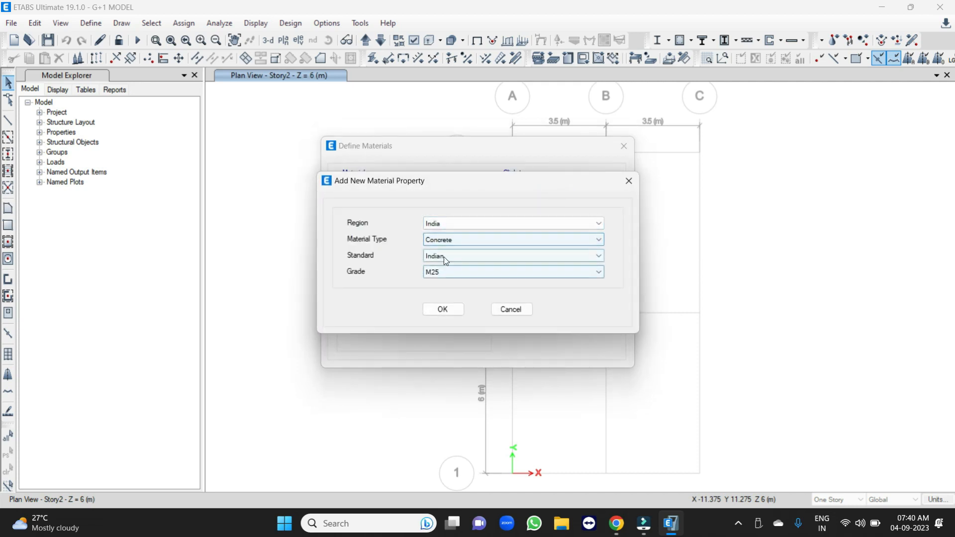
{"action": "left_click", "coordinate": [447, 240]}
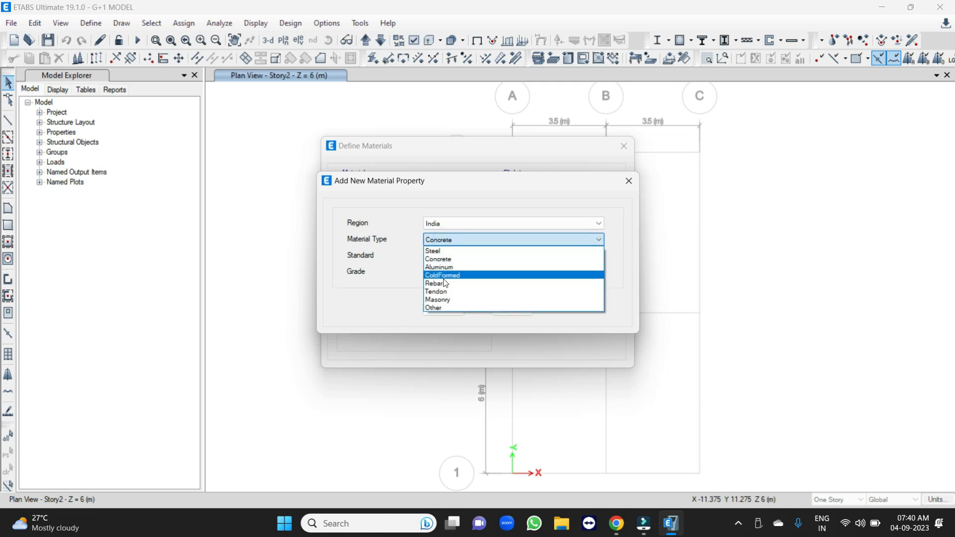
{"action": "left_click", "coordinate": [438, 283]}
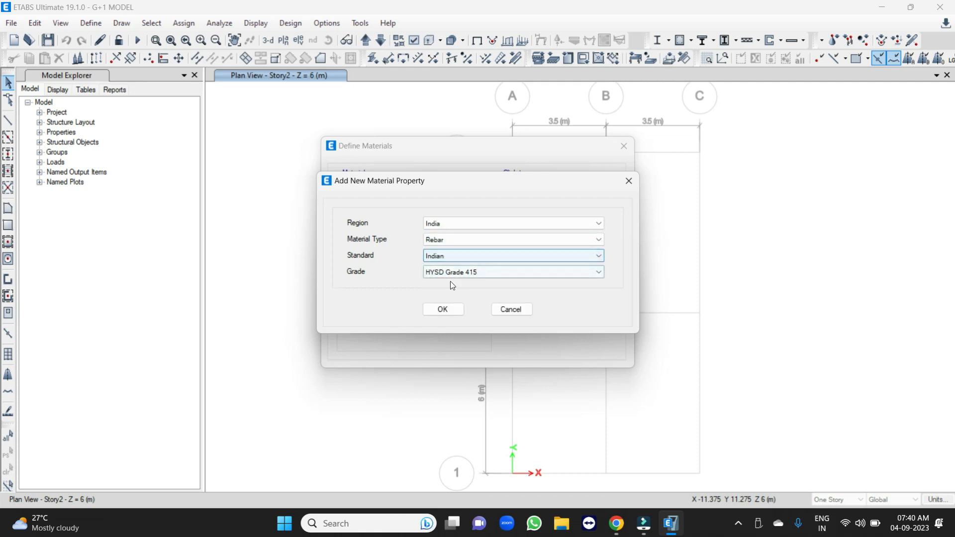
{"action": "left_click", "coordinate": [453, 272]}
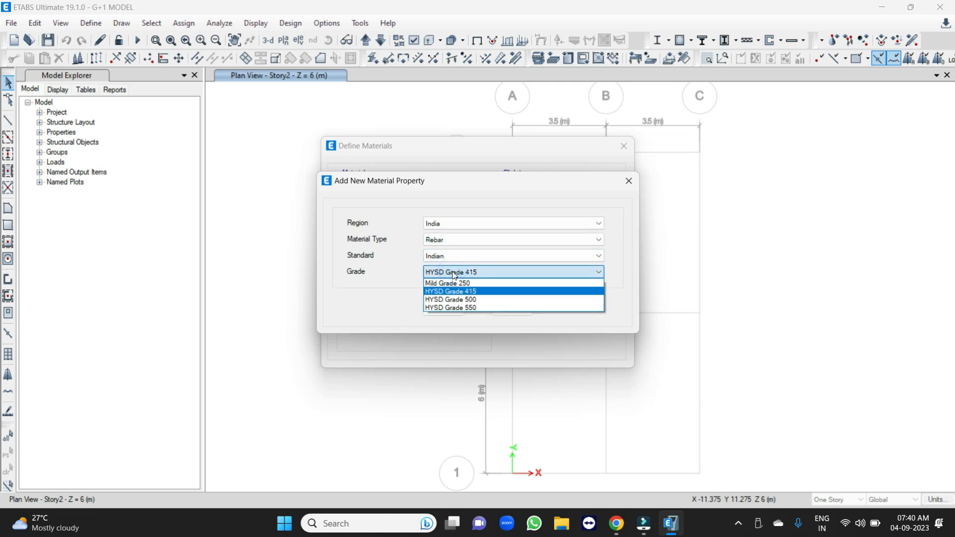
{"action": "left_click", "coordinate": [449, 300]}
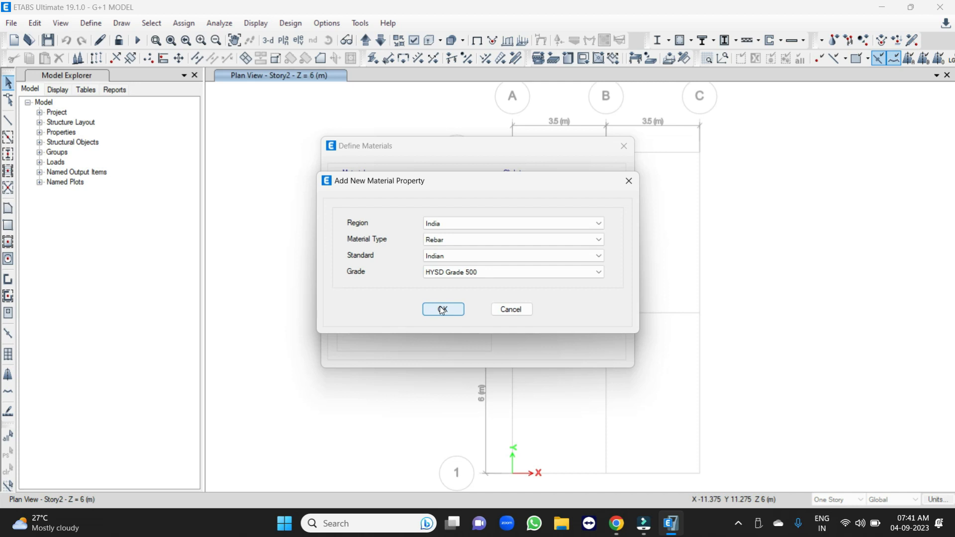
{"action": "left_click", "coordinate": [442, 309]}
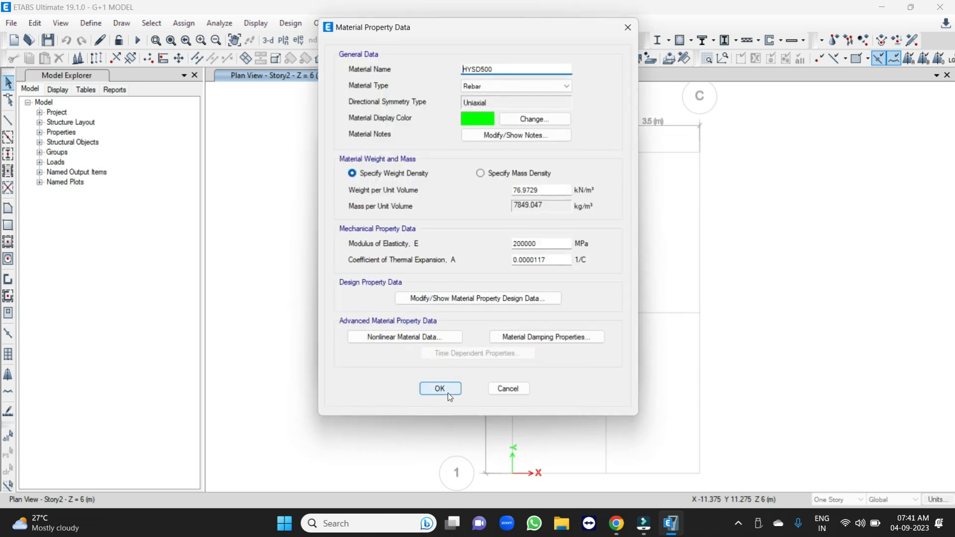
{"action": "left_click", "coordinate": [448, 394]}
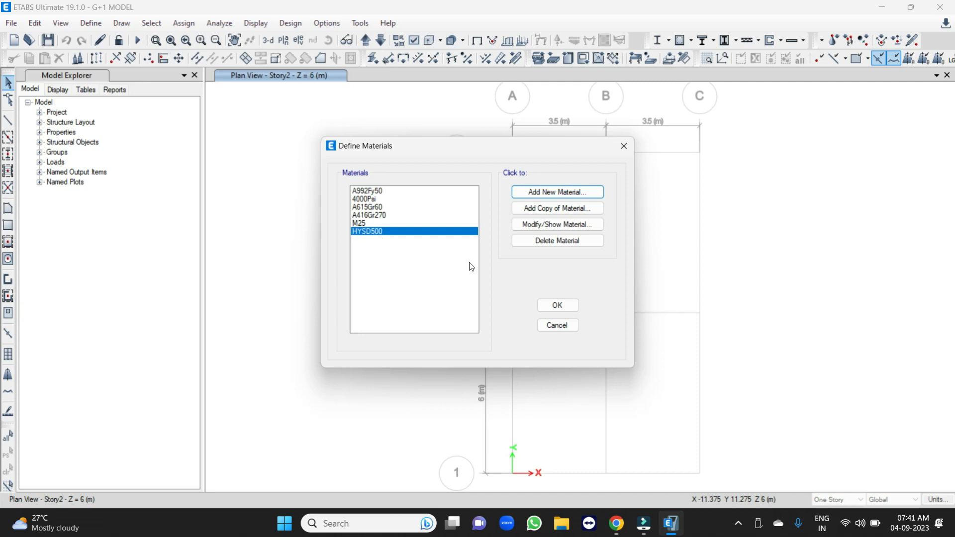
{"action": "left_click", "coordinate": [557, 305]}
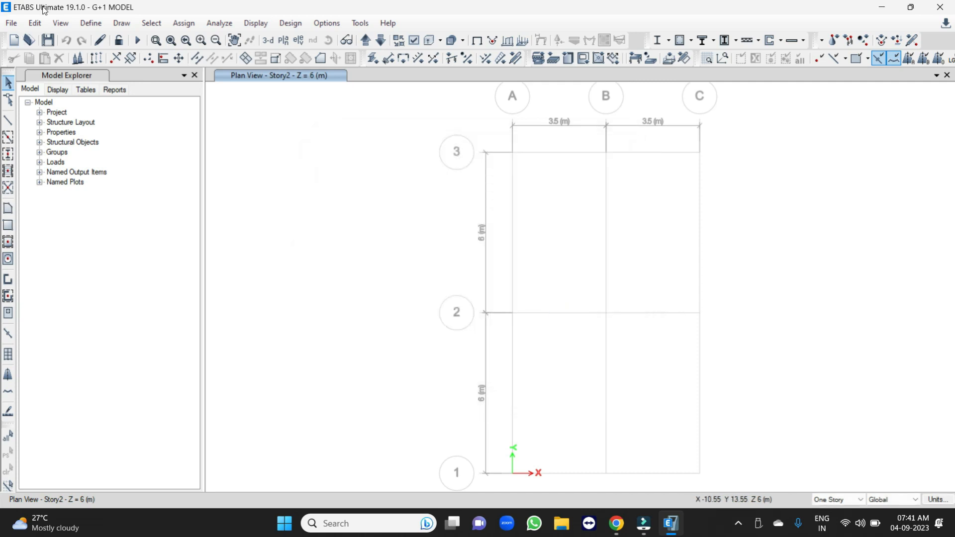
Create a new concrete rectangular frame section property and name it B-230X450.
{"action": "left_click", "coordinate": [91, 23]}
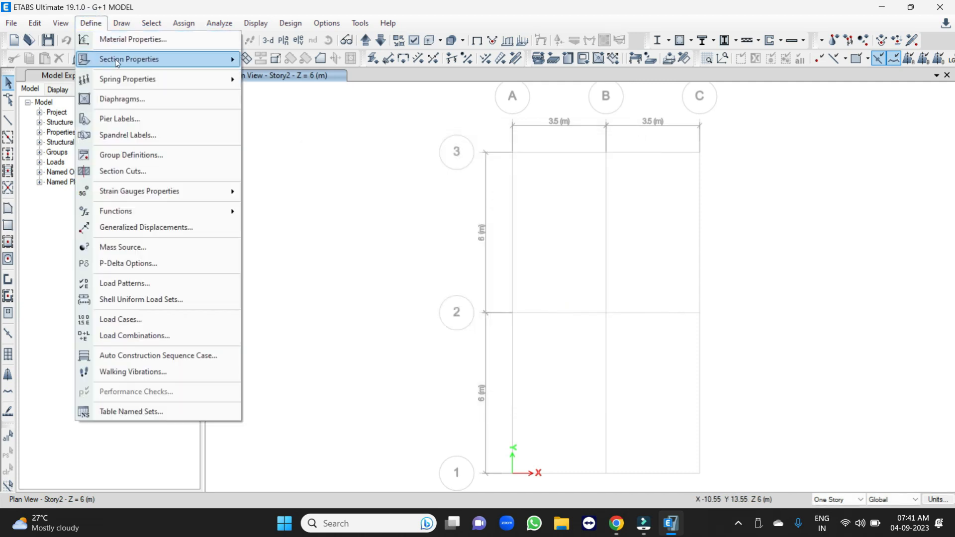
{"action": "mouse_move", "coordinate": [117, 61]}
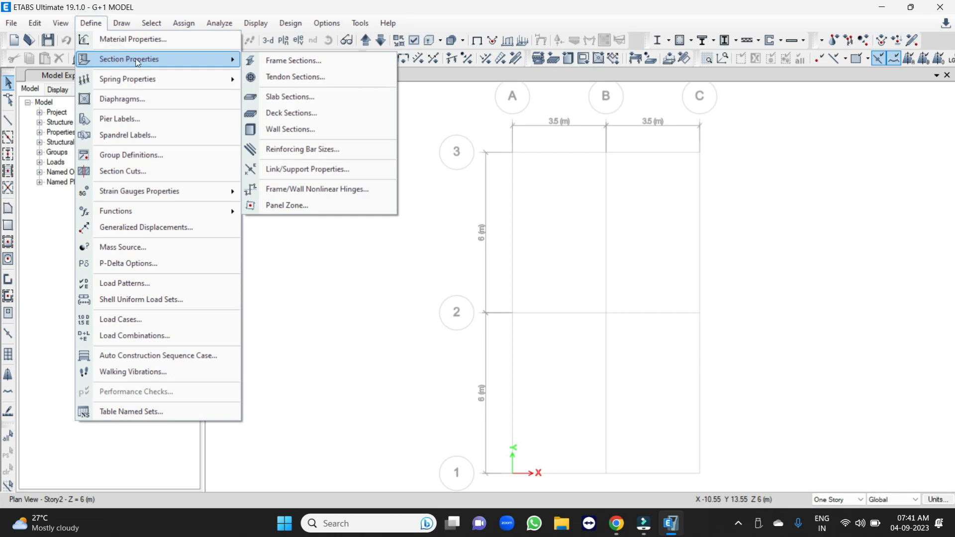
{"action": "left_click", "coordinate": [305, 64]}
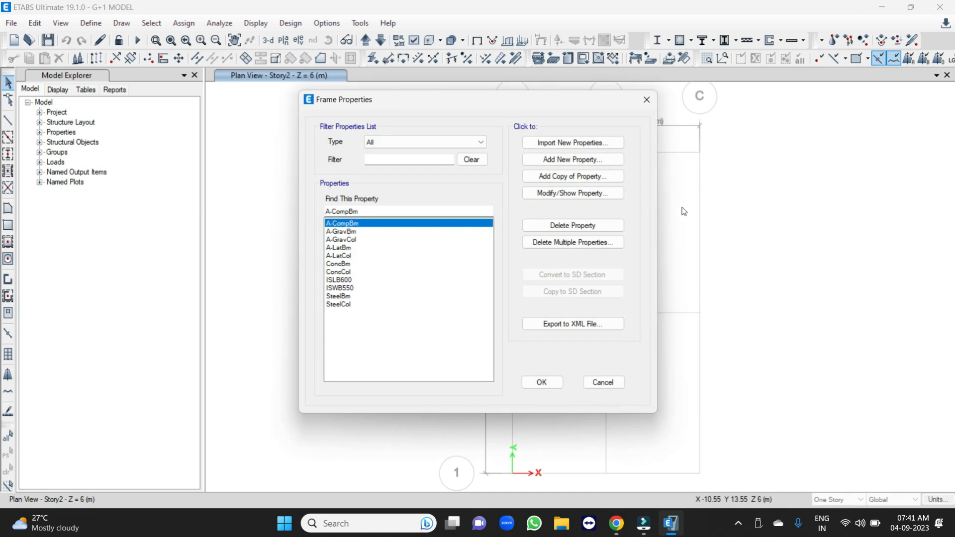
{"action": "left_click", "coordinate": [547, 160]}
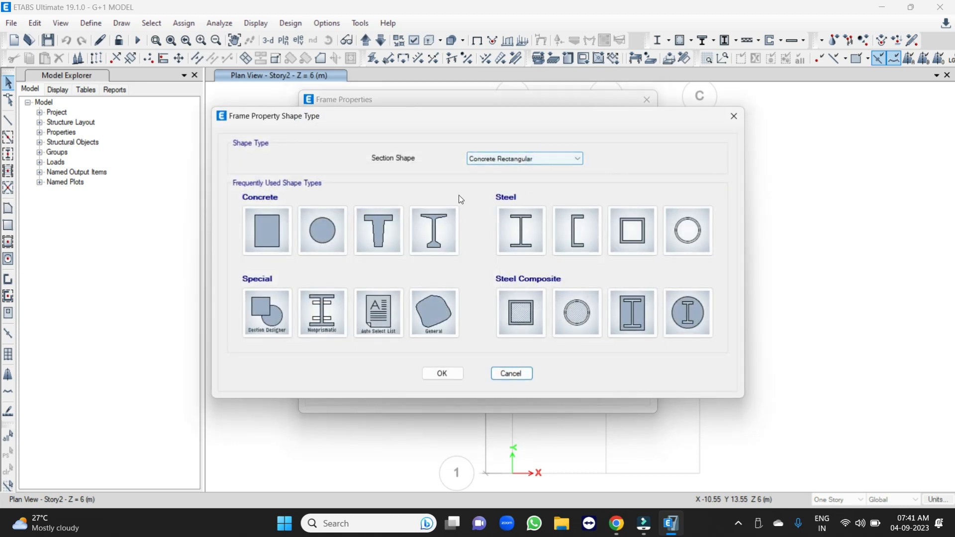
{"action": "left_click", "coordinate": [264, 218]}
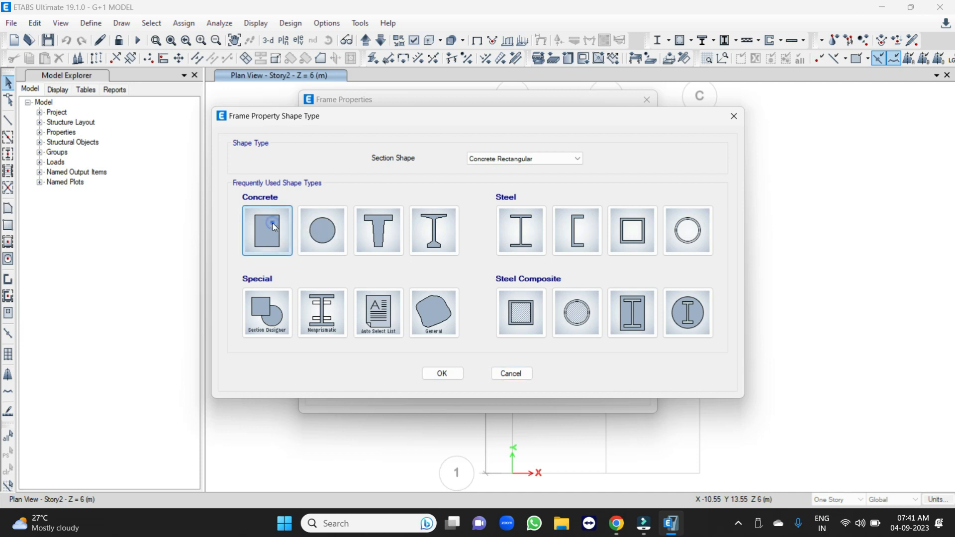
{"action": "type", "text": "B"}
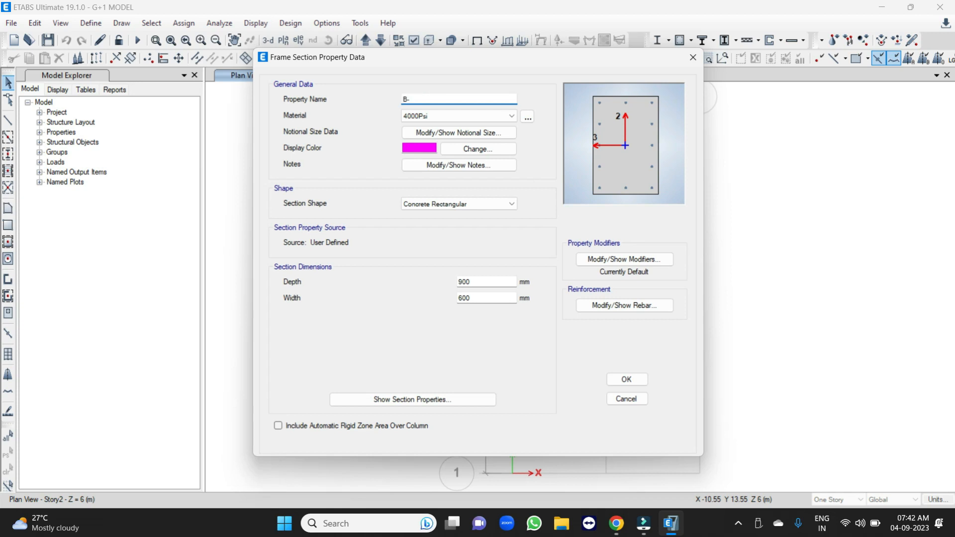
{"action": "type", "text": "-230X450"}
Assign M25 to the B-230X450 section and set its depth to 450 mm and width to 230 mm.
{"action": "left_click", "coordinate": [425, 118]}
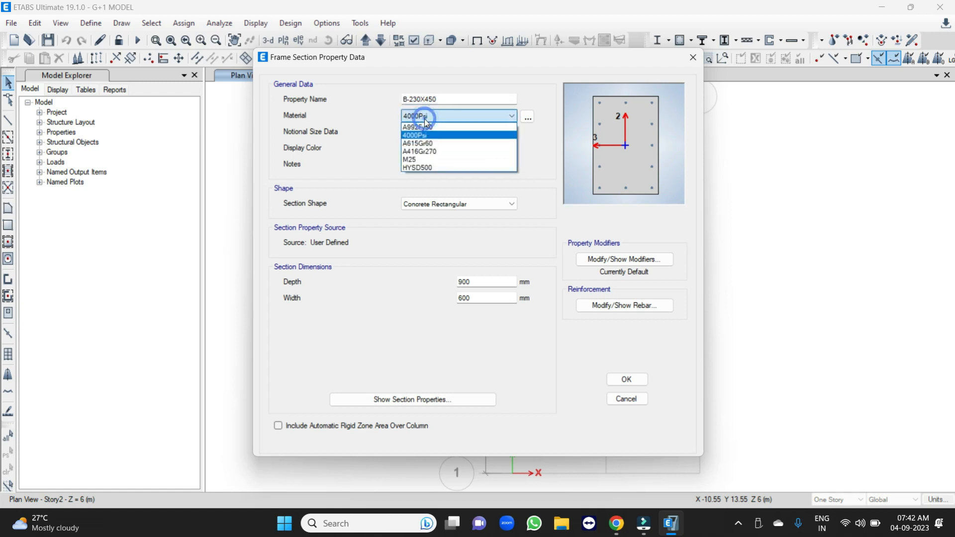
{"action": "left_click", "coordinate": [419, 161]}
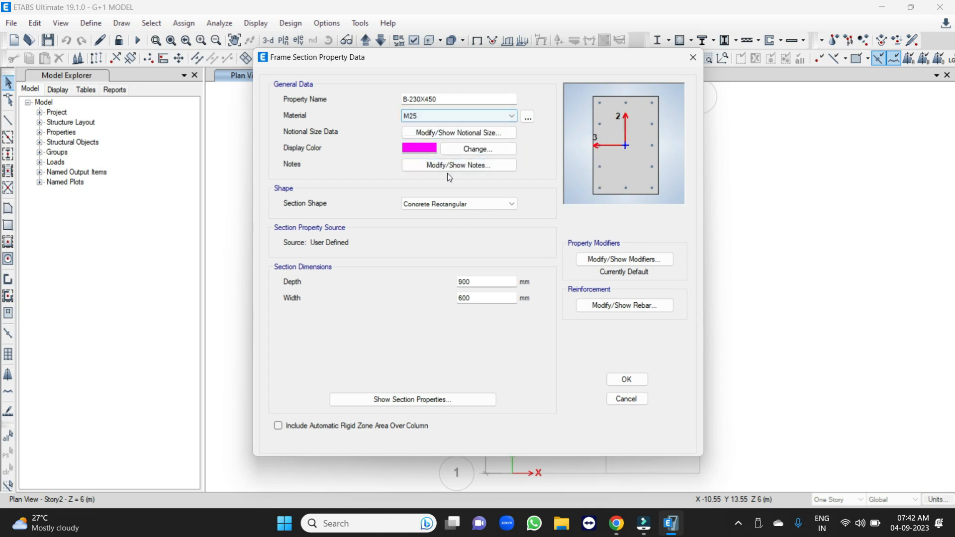
{"action": "double_click", "coordinate": [473, 282]}
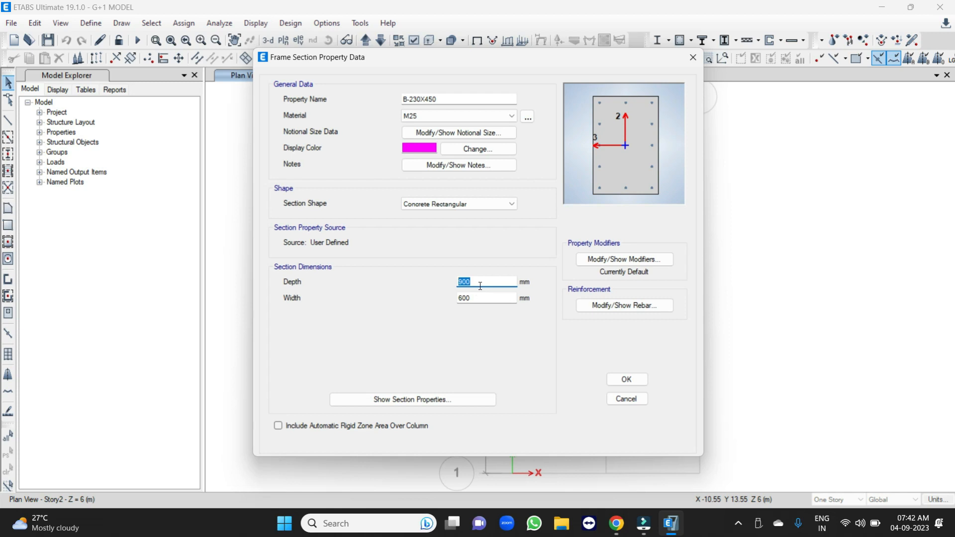
{"action": "type", "text": "450"}
{"action": "left_click", "coordinate": [475, 297]}
{"action": "type", "text": "230"}
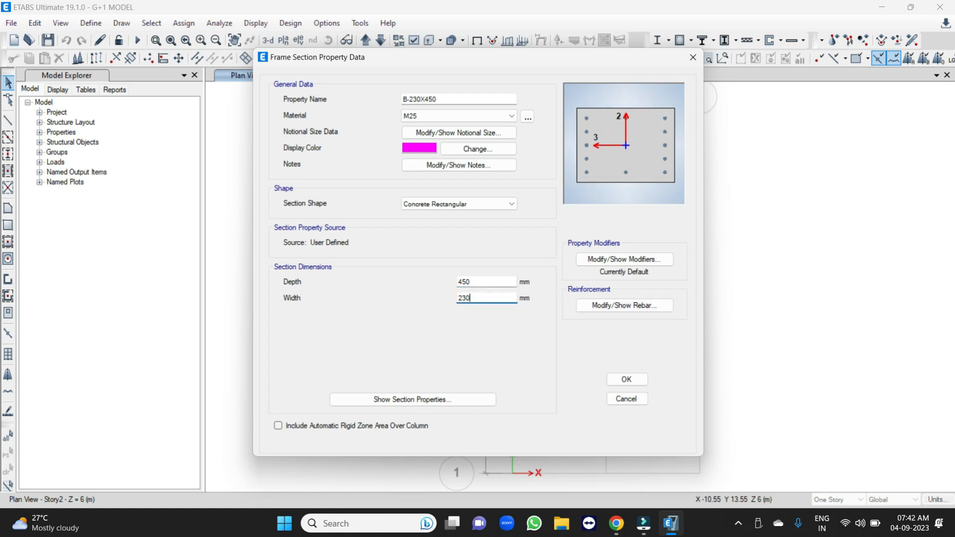
Accept the default property modifiers for B-230X450 and set its reinforcement design type to M3 Design Only (Beam).
{"action": "left_click", "coordinate": [600, 260]}
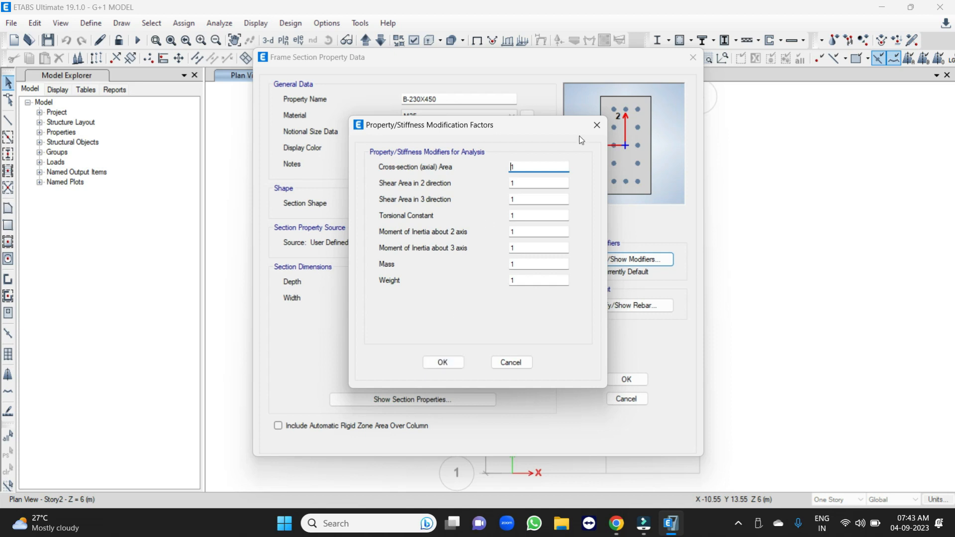
{"action": "left_click", "coordinate": [451, 363]}
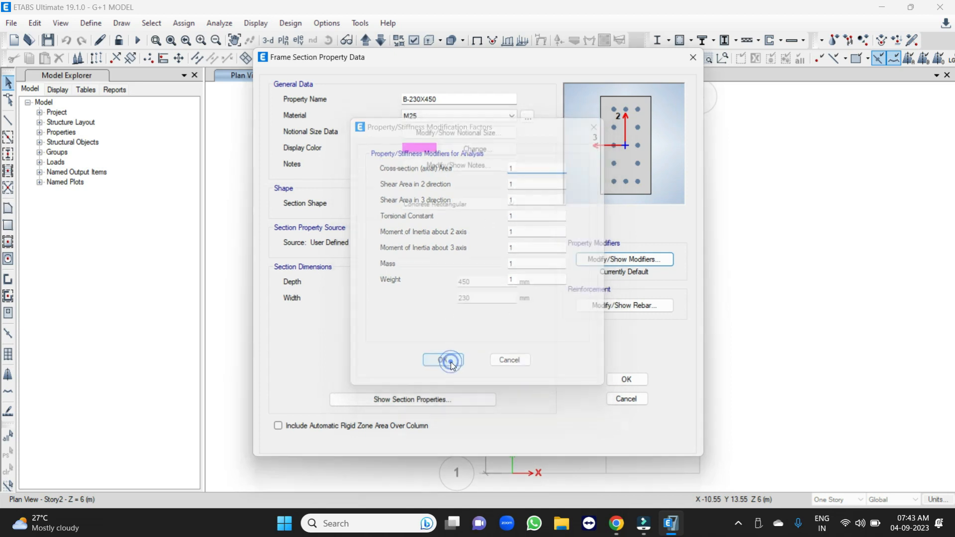
{"action": "left_click", "coordinate": [606, 307]}
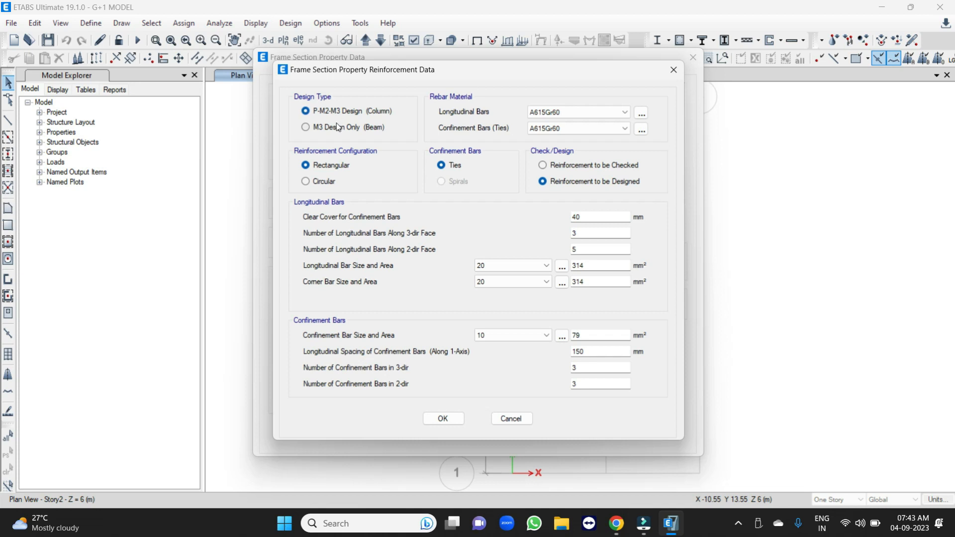
{"action": "left_click_drag", "start_coordinate": [361, 70], "coordinate": [568, 88]}
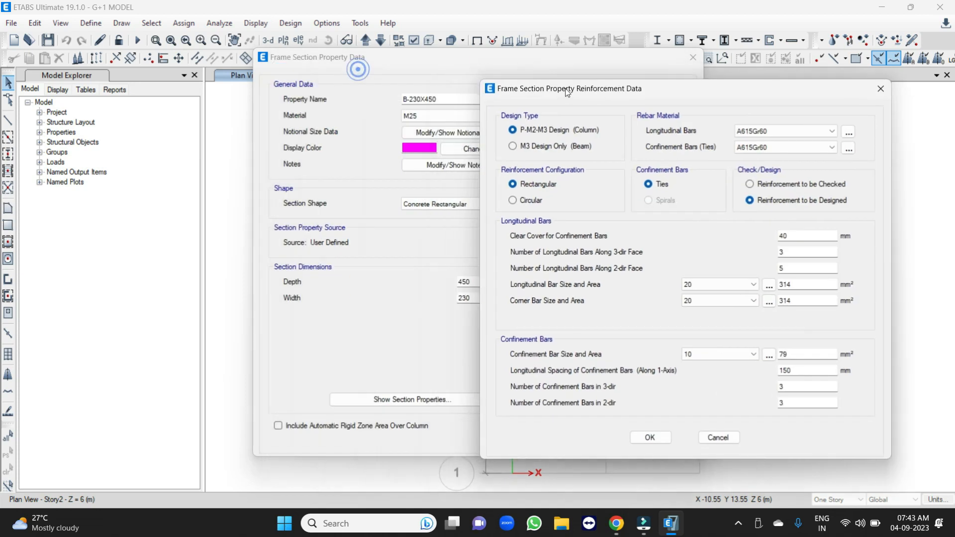
{"action": "left_click", "coordinate": [513, 146]}
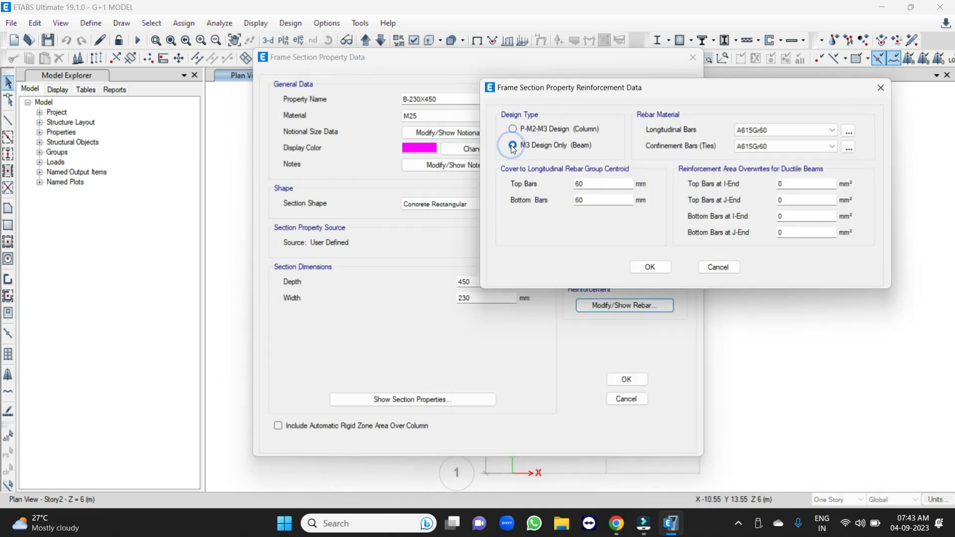
Assign HYSD500 as the rebar material for the beam's longitudinal bars and confinement ties.
{"action": "left_click", "coordinate": [751, 131]}
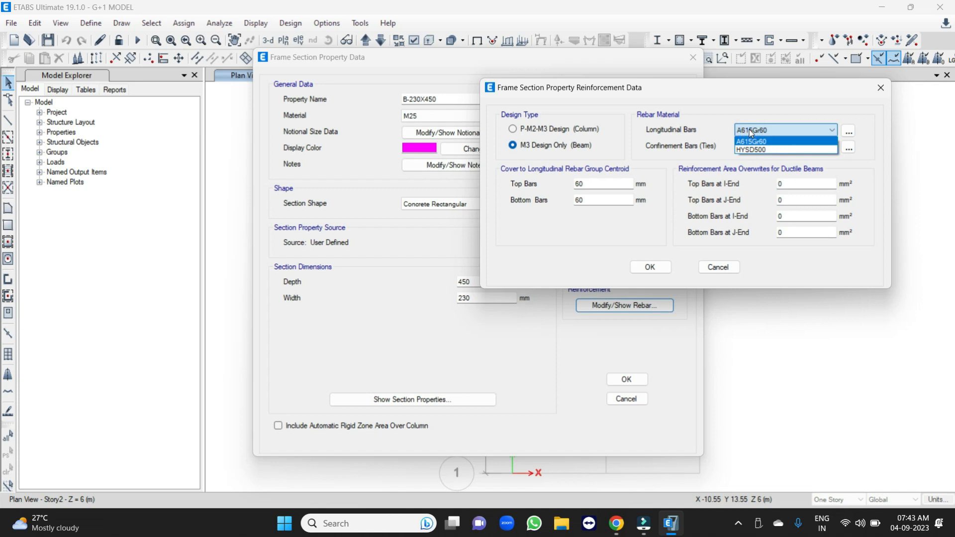
{"action": "left_click", "coordinate": [755, 149]}
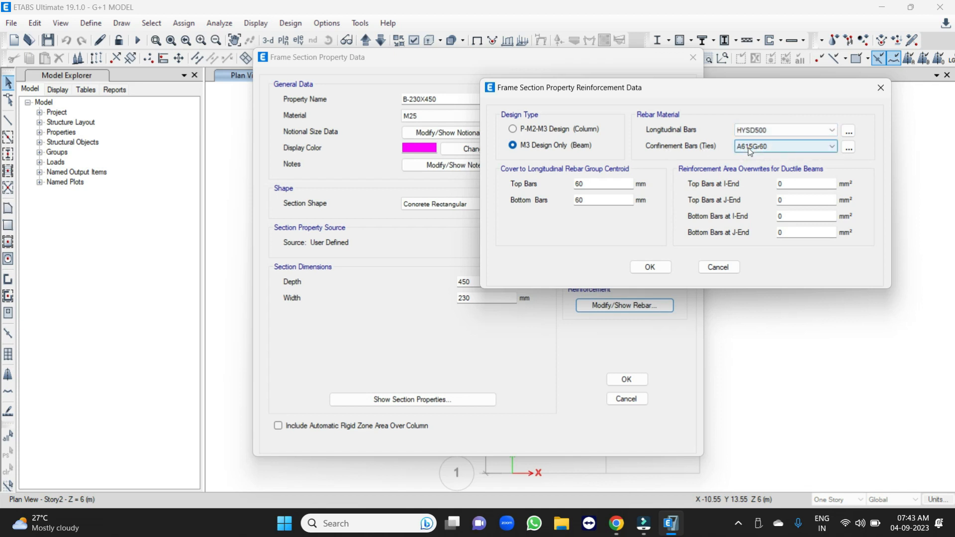
{"action": "left_click", "coordinate": [748, 147]}
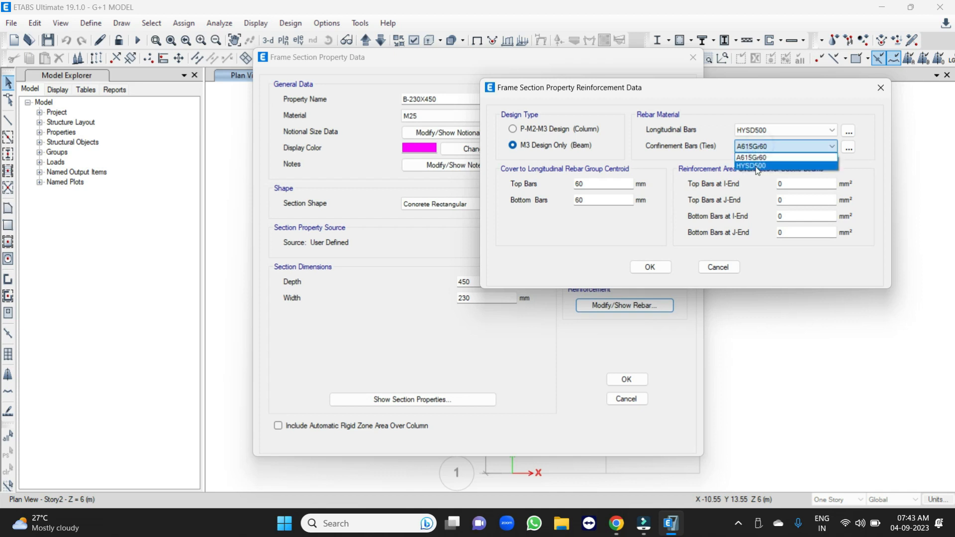
{"action": "left_click", "coordinate": [758, 166]}
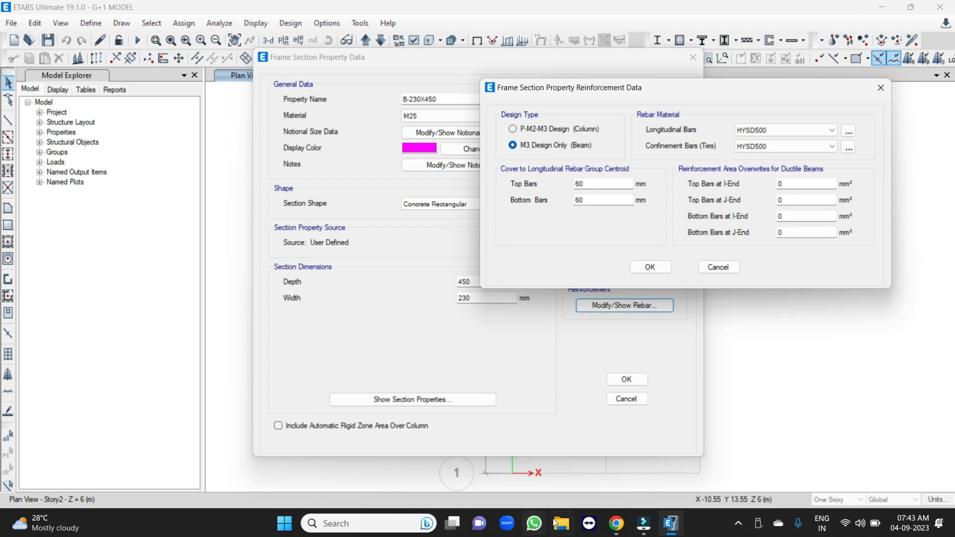
Open the Calculator and add 30+8+8 to work out the beam's cover to the rebar centroid.
{"action": "key", "text": "XF86Calculator"}
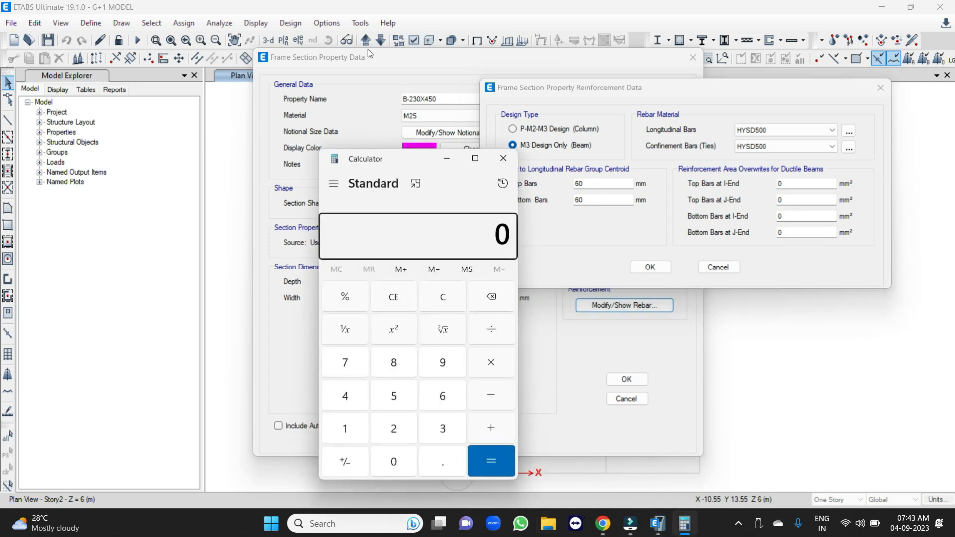
{"action": "left_click_drag", "start_coordinate": [409, 166], "coordinate": [743, 141]}
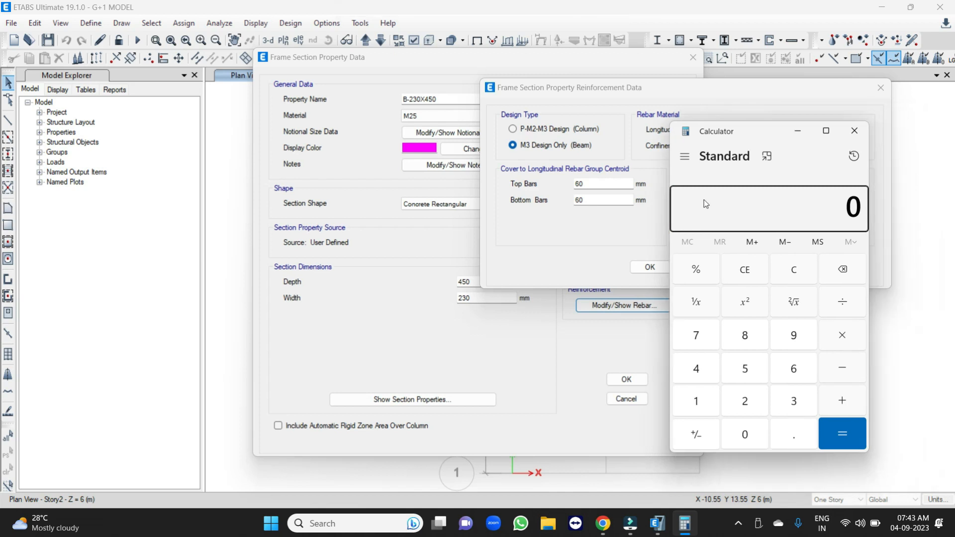
{"action": "type", "text": "30+"}
{"action": "type", "text": "8"}
{"action": "type", "text": "+"}
{"action": "key", "text": "8"}
{"action": "key", "text": "Return"}
Switch back to ETABS, set the beam's top and bottom bar cover to 46 mm, and save the section.
{"action": "key", "text": "alt+Tab"}
{"action": "type", "text": "46"}
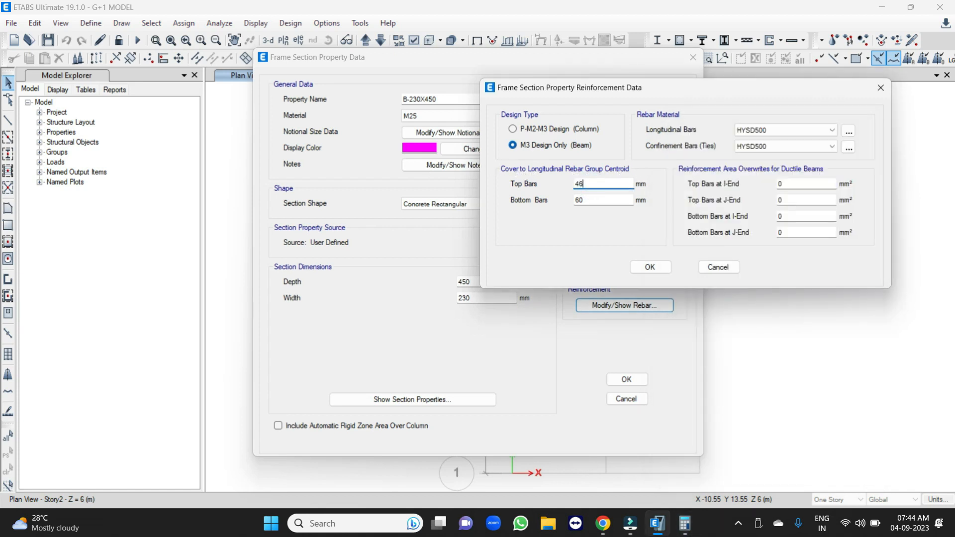
{"action": "key", "text": "Tab"}
{"action": "type", "text": "46"}
{"action": "key", "text": "Tab"}
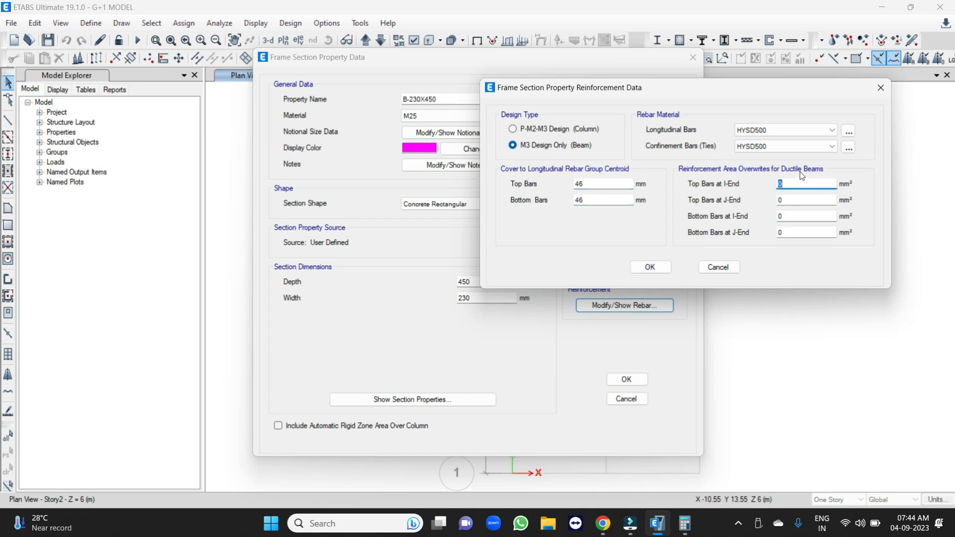
{"action": "left_click", "coordinate": [652, 267]}
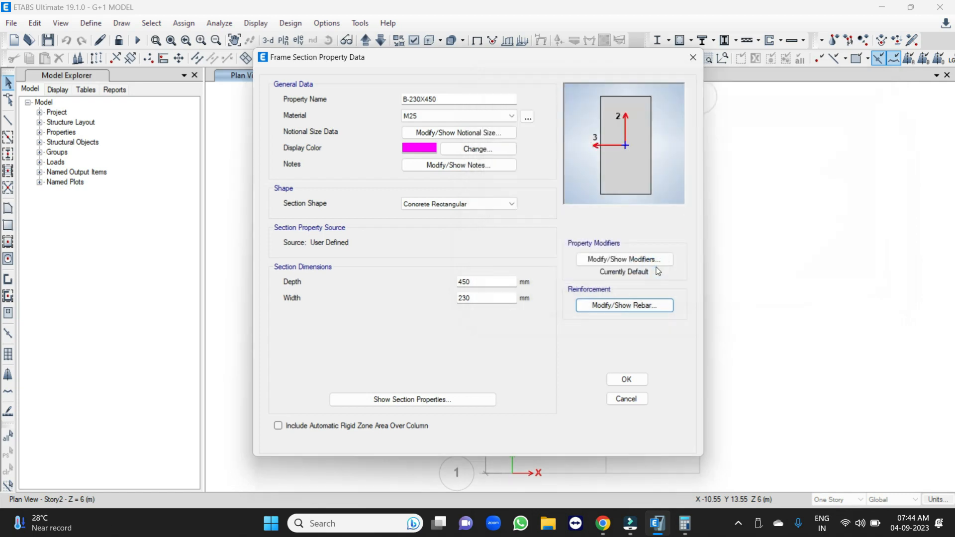
{"action": "left_click", "coordinate": [625, 381]}
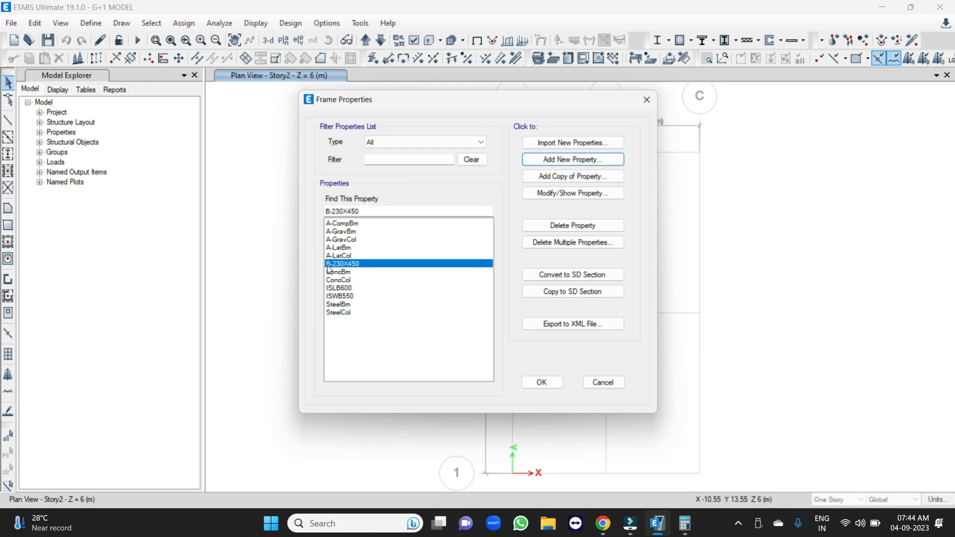
Add another concrete rectangular frame section property and name it C-230X450.
{"action": "left_click", "coordinate": [560, 163]}
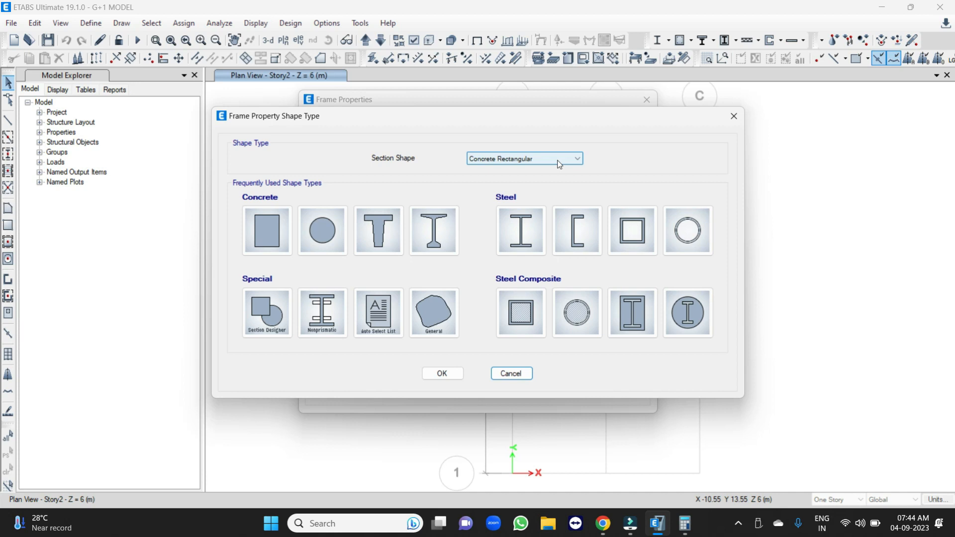
{"action": "left_click_drag", "start_coordinate": [440, 121], "coordinate": [606, 115]}
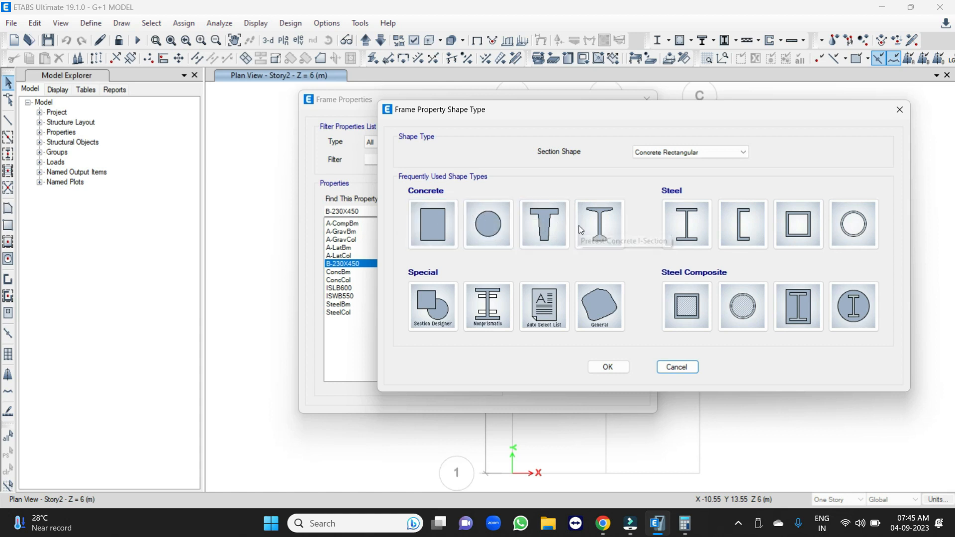
{"action": "left_click", "coordinate": [438, 222]}
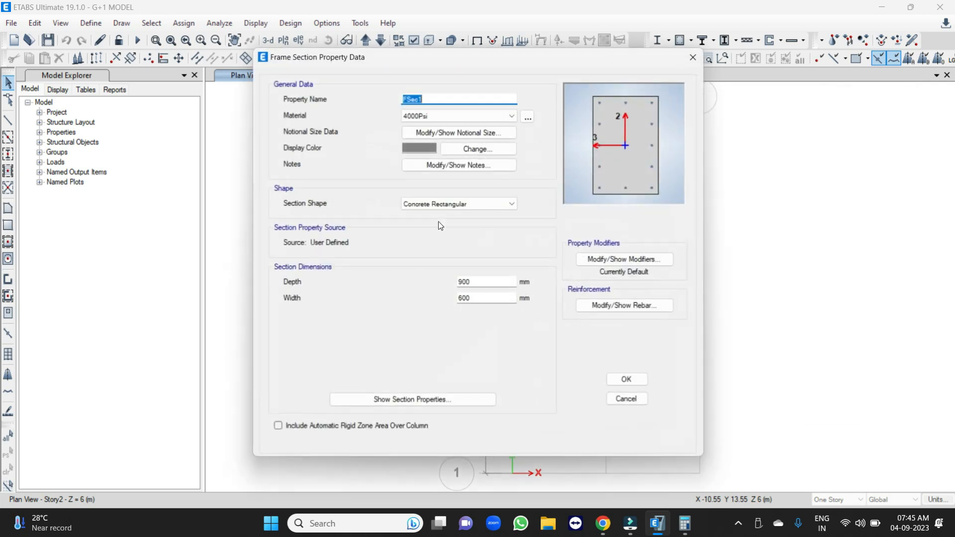
{"action": "type", "text": "C-230X450"}
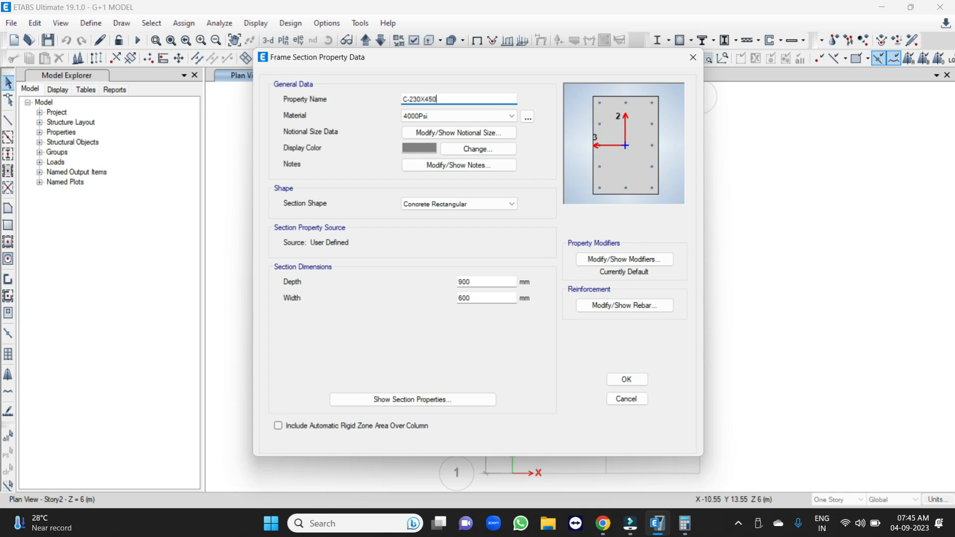
Assign M25 to the C-230X450 section and set its depth to 450 mm and width to 230 mm.
{"action": "left_click", "coordinate": [440, 116]}
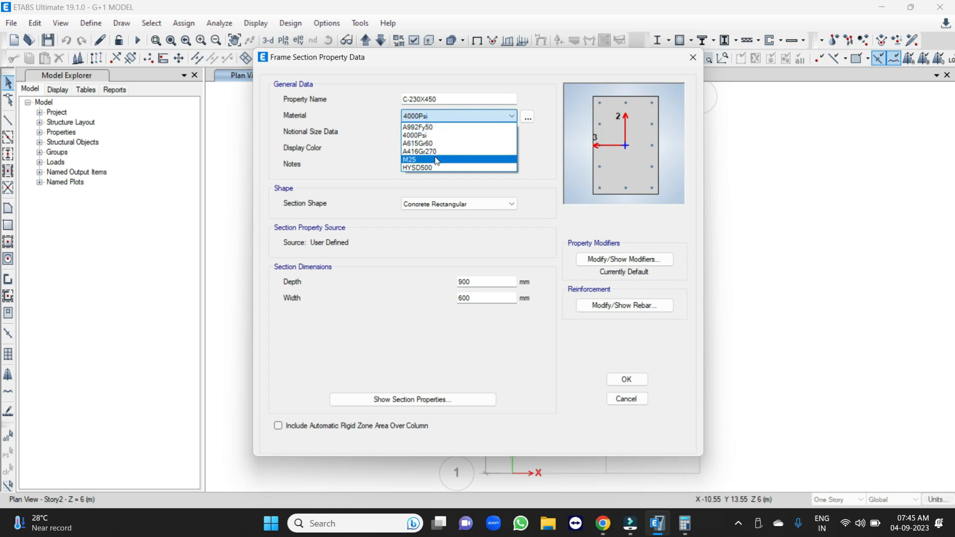
{"action": "left_click", "coordinate": [437, 160]}
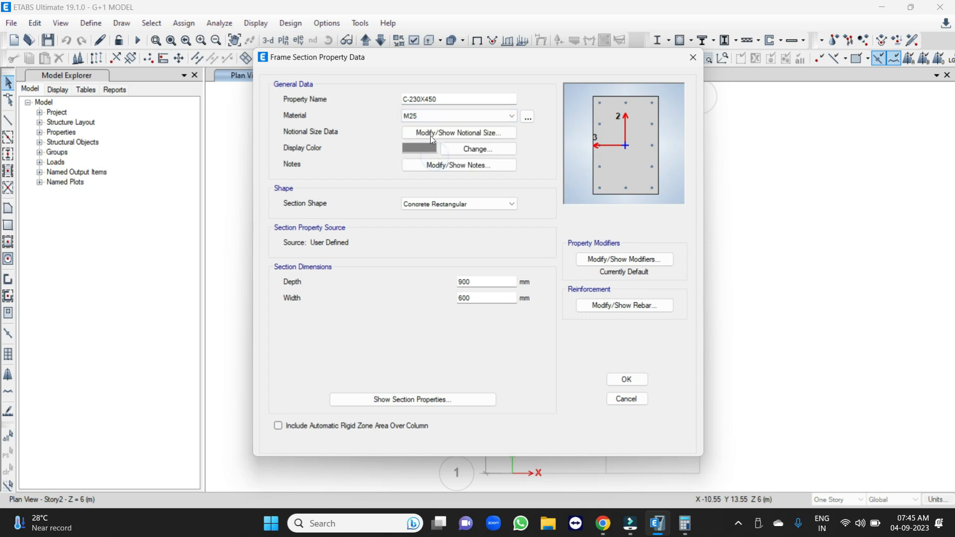
{"action": "double_click", "coordinate": [492, 283]}
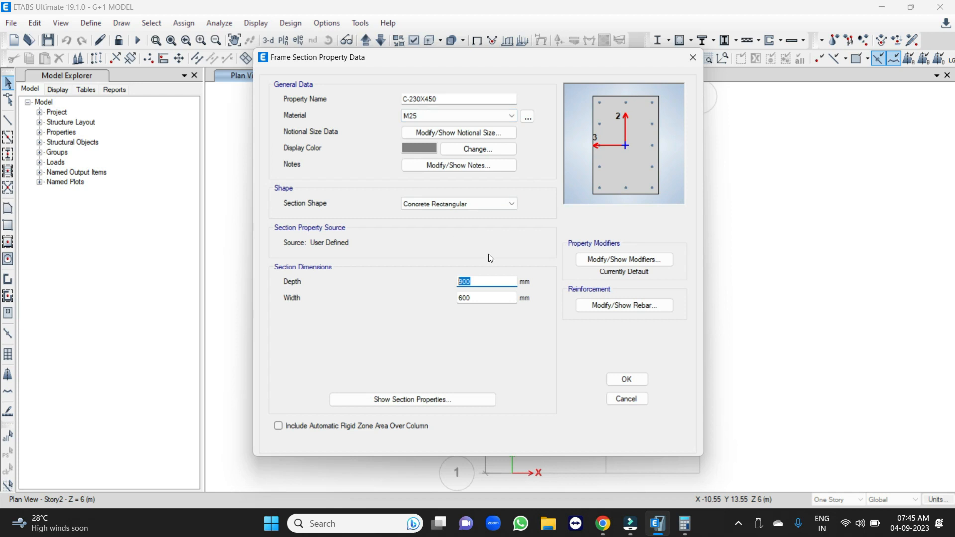
{"action": "type", "text": "450"}
{"action": "key", "text": "Tab"}
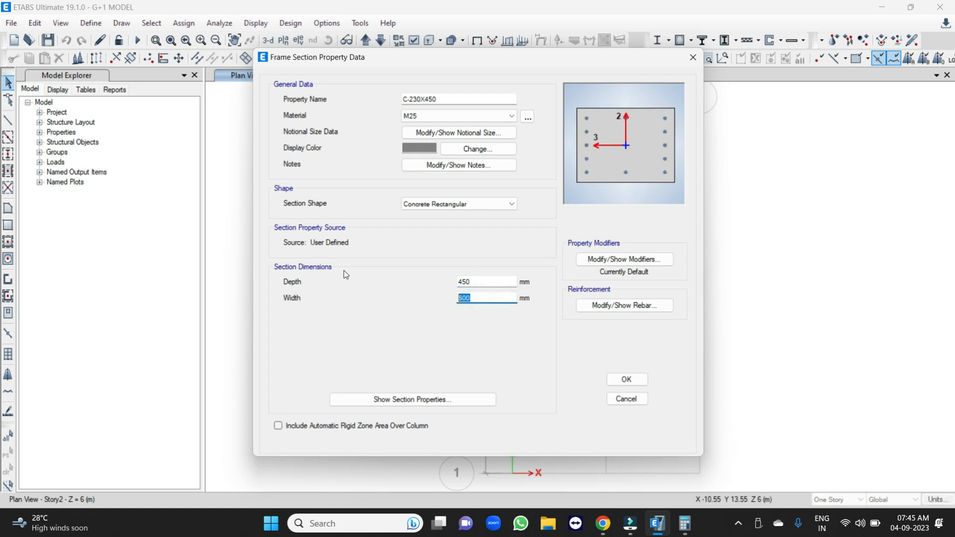
{"action": "type", "text": "230"}
Keep the column's default property modifiers and assign HYSD500 to its longitudinal bars and confinement ties.
{"action": "left_click", "coordinate": [619, 259]}
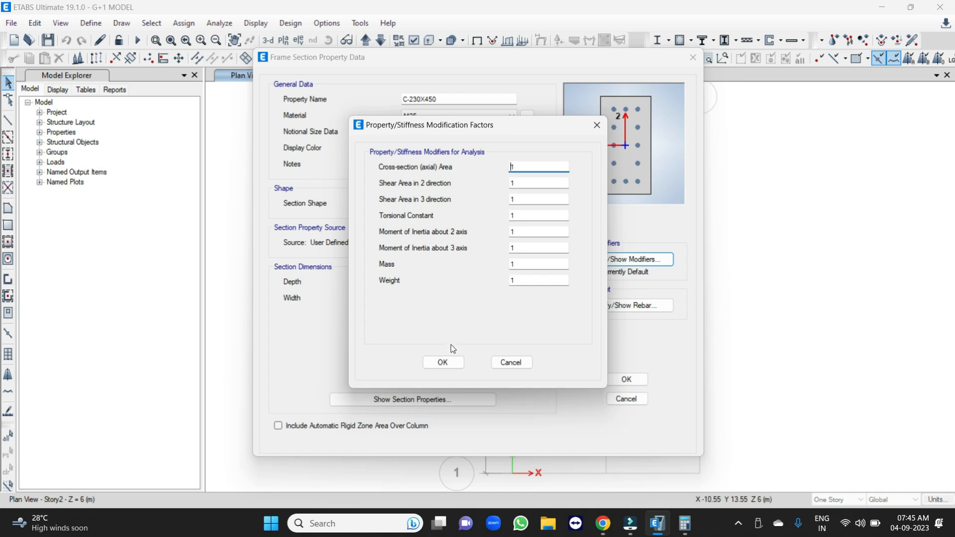
{"action": "left_click", "coordinate": [442, 363]}
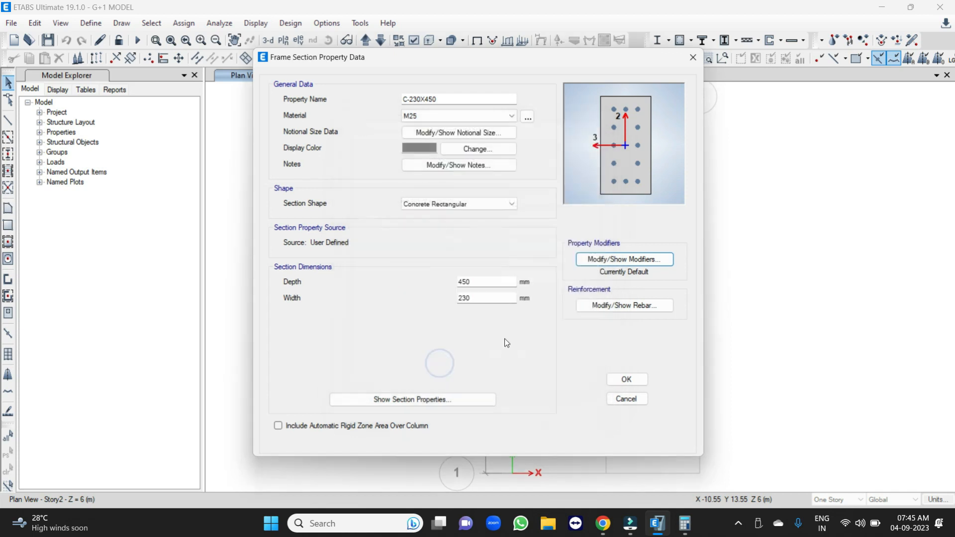
{"action": "left_click", "coordinate": [640, 305]}
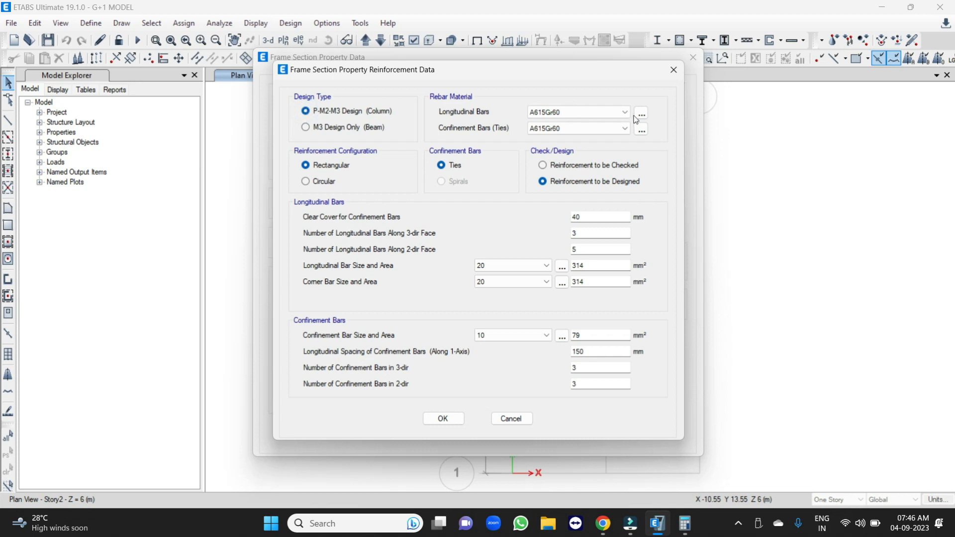
{"action": "left_click", "coordinate": [597, 113]}
{"action": "left_click", "coordinate": [560, 129]}
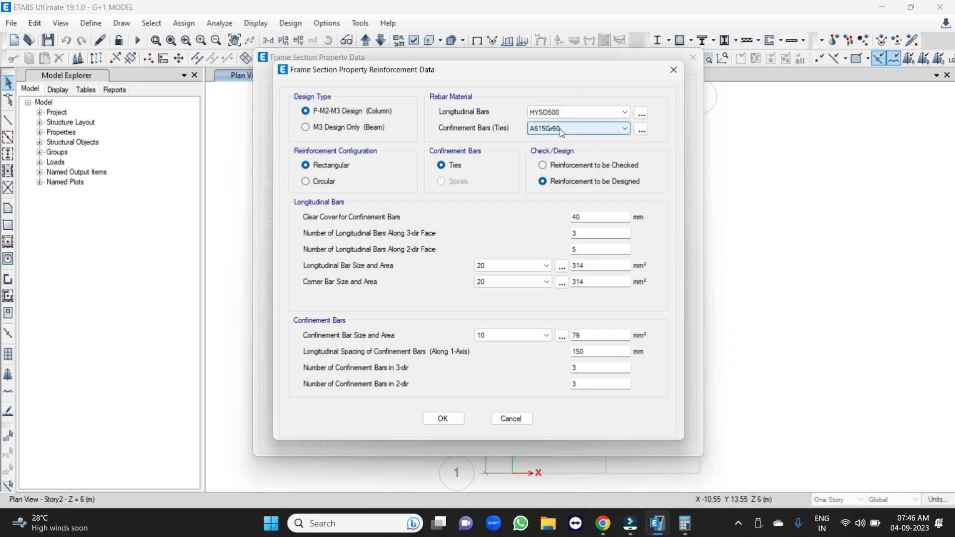
{"action": "left_click", "coordinate": [561, 130]}
{"action": "left_click", "coordinate": [555, 144]}
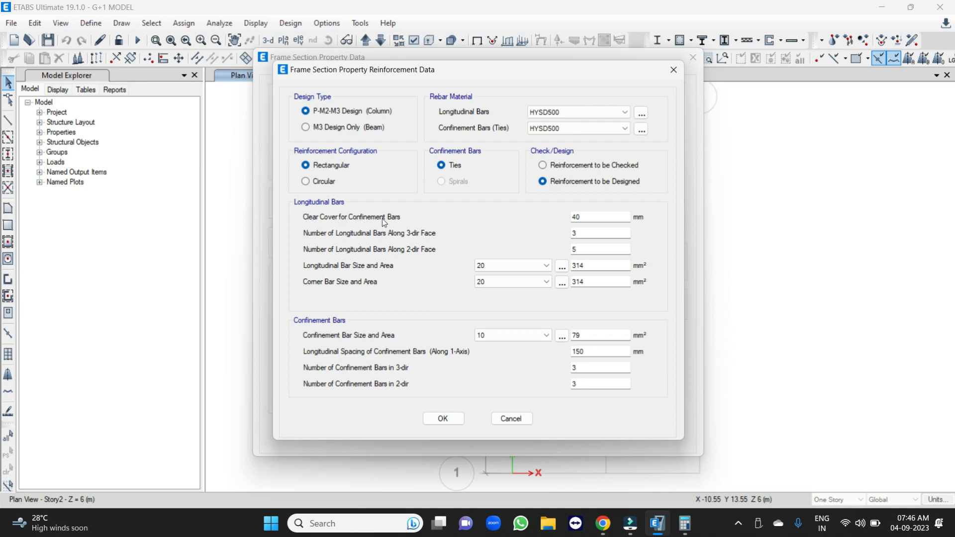
Keep the 40 mm clear cover and set the column's longitudinal bars to 2 along the 3-dir face and 4 along the 2-dir face.
{"action": "double_click", "coordinate": [586, 217]}
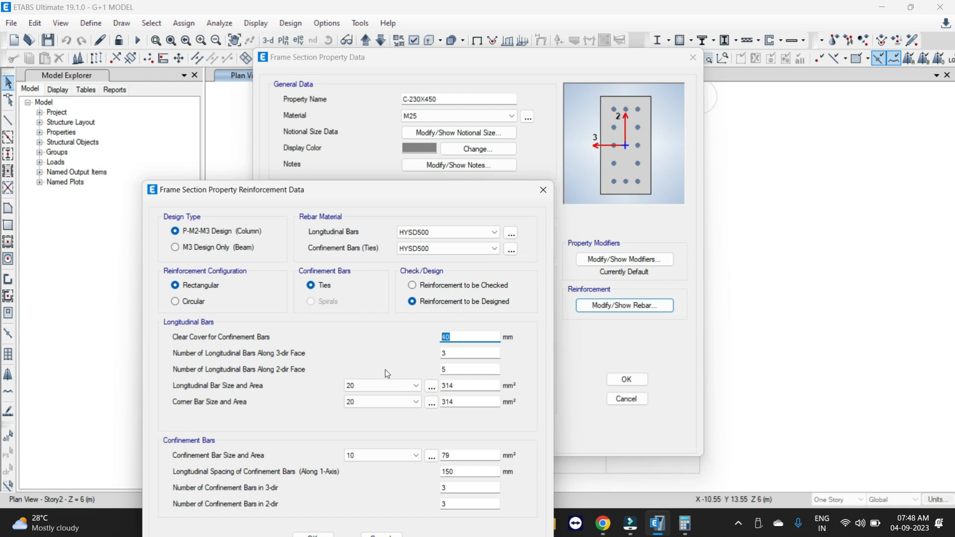
{"action": "key", "text": "Tab"}
{"action": "key", "text": "Tab"}
{"action": "type", "text": "2"}
{"action": "key", "text": "shift+Tab"}
{"action": "type", "text": "2"}
{"action": "key", "text": "Tab"}
{"action": "type", "text": "4"}
{"action": "key", "text": "Tab"}
Choose size 20 for the column's longitudinal and corner bars and size 10 for its confinement bars.
{"action": "left_click_drag", "start_coordinate": [361, 196], "coordinate": [386, 106]}
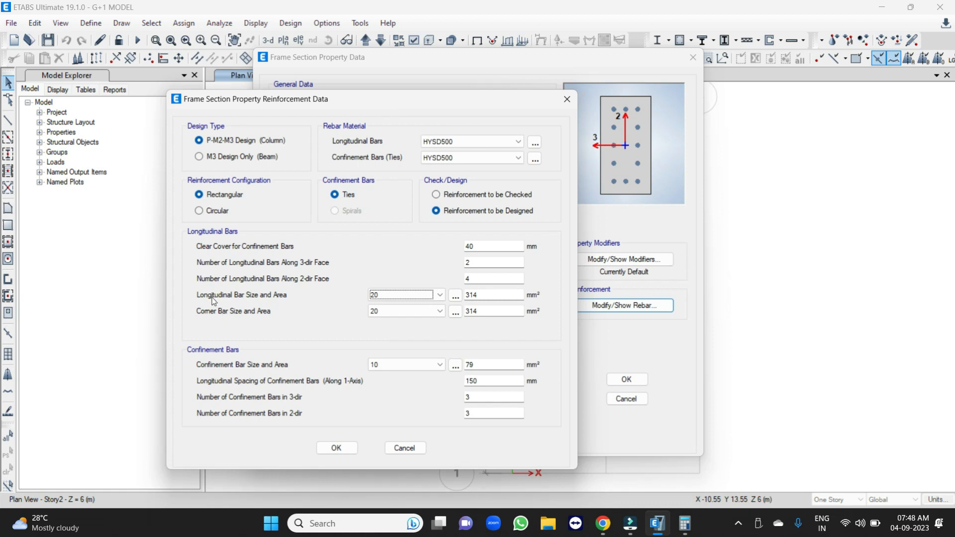
{"action": "left_click", "coordinate": [387, 294]}
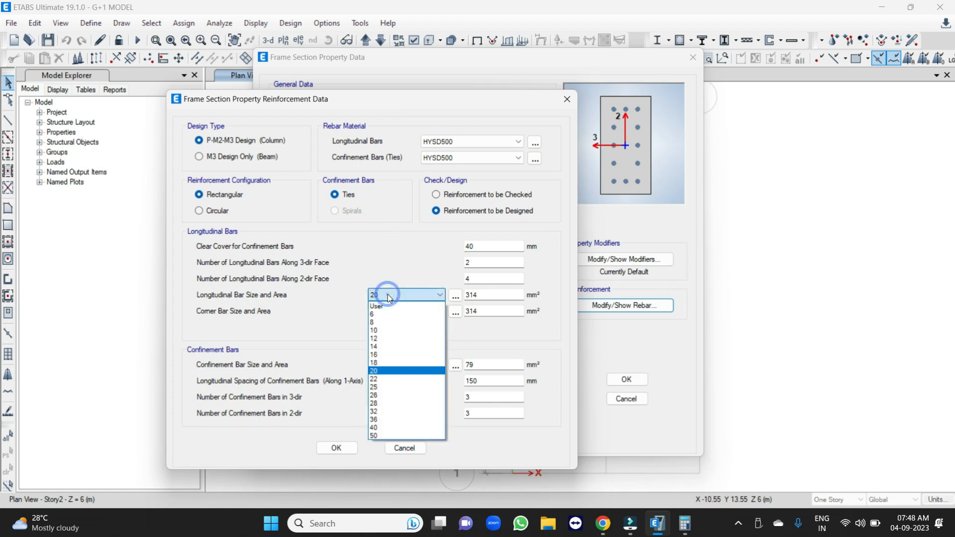
{"action": "left_click", "coordinate": [381, 372]}
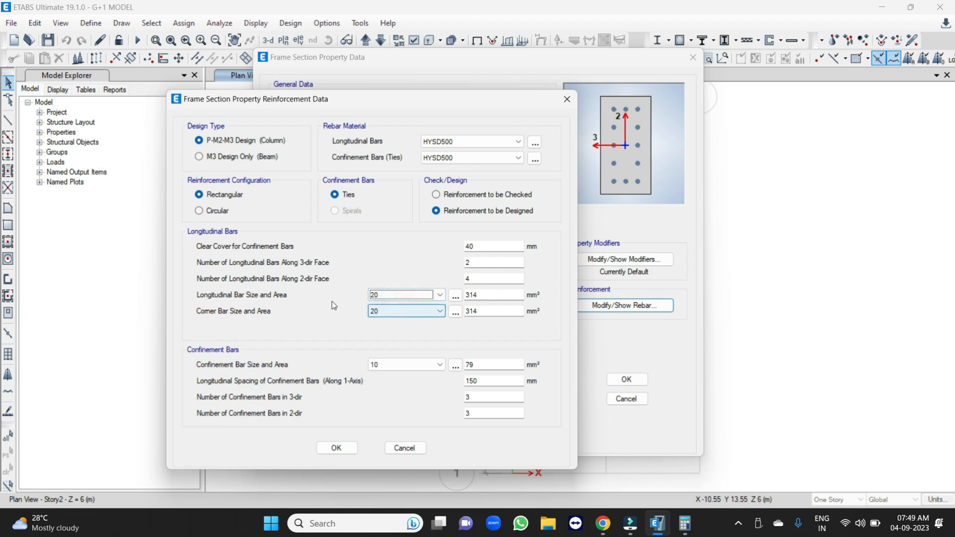
{"action": "left_click", "coordinate": [391, 312]}
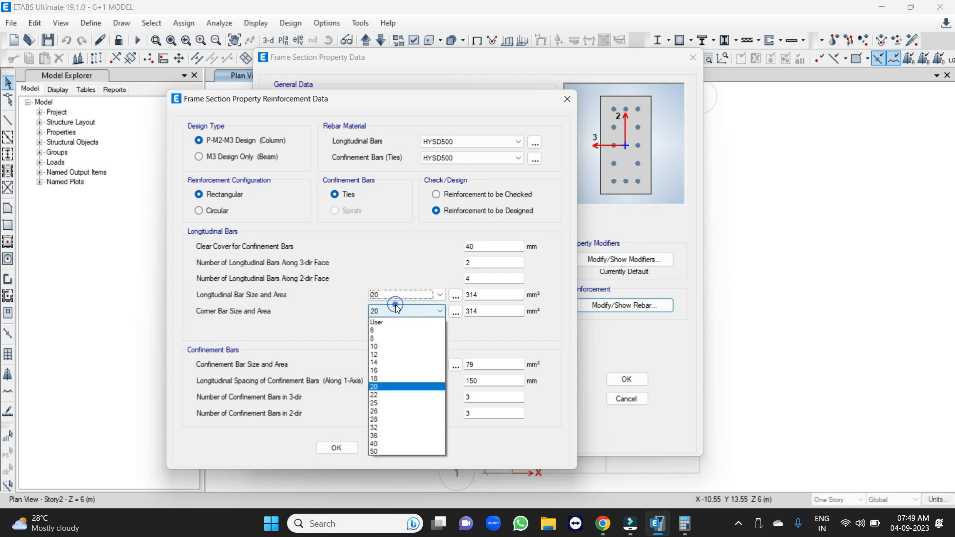
{"action": "left_click", "coordinate": [380, 387]}
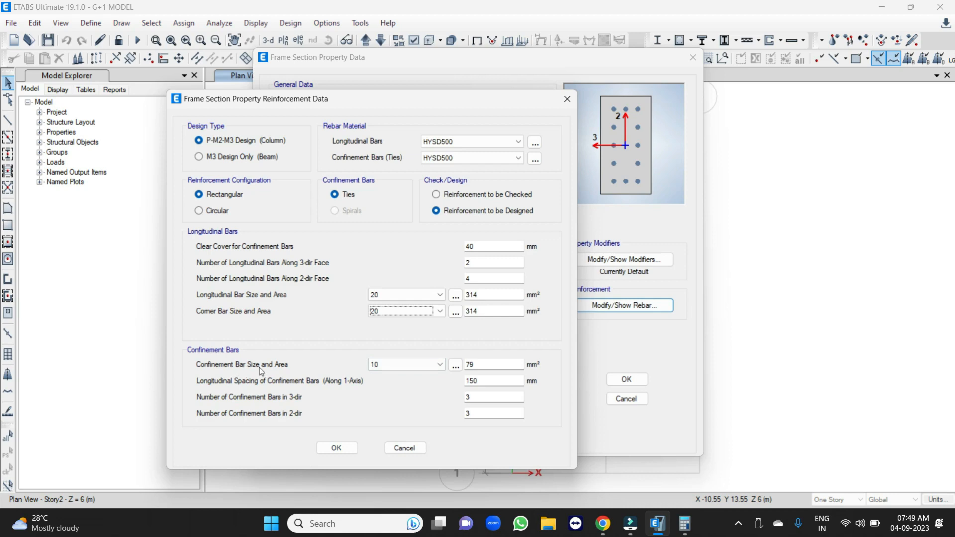
{"action": "left_click", "coordinate": [386, 366]}
{"action": "left_click", "coordinate": [402, 364]}
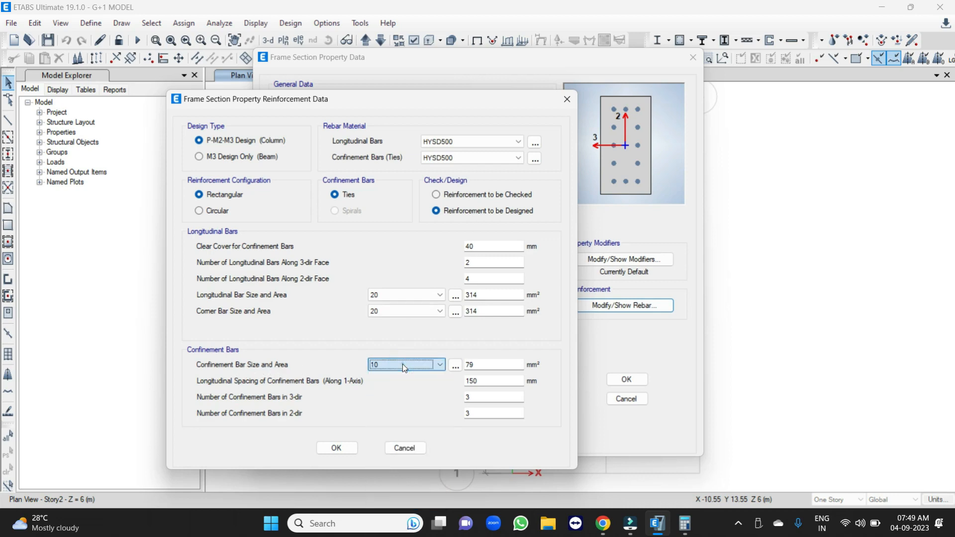
Confirm the C-230X450 column reinforcement and section definition, and save the model.
{"action": "left_click", "coordinate": [335, 449]}
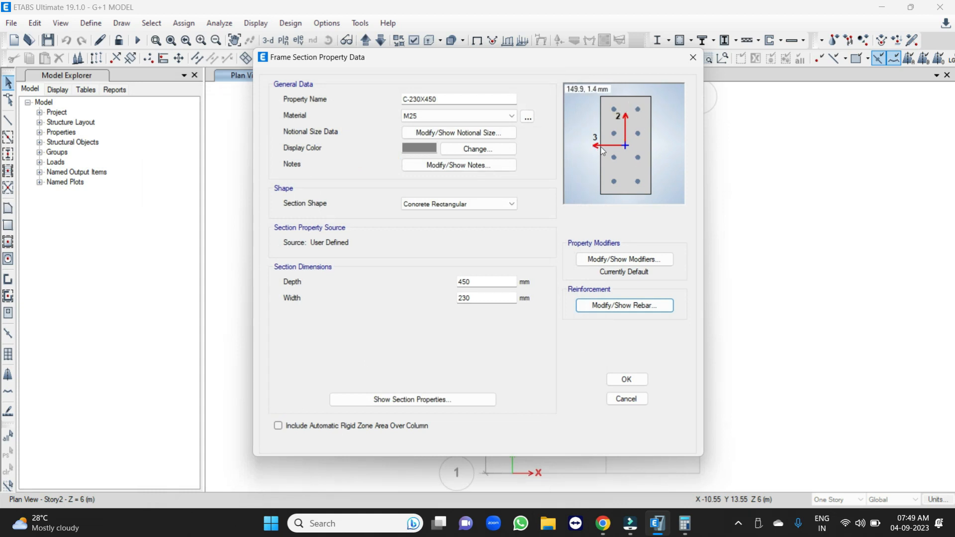
{"action": "left_click", "coordinate": [628, 380]}
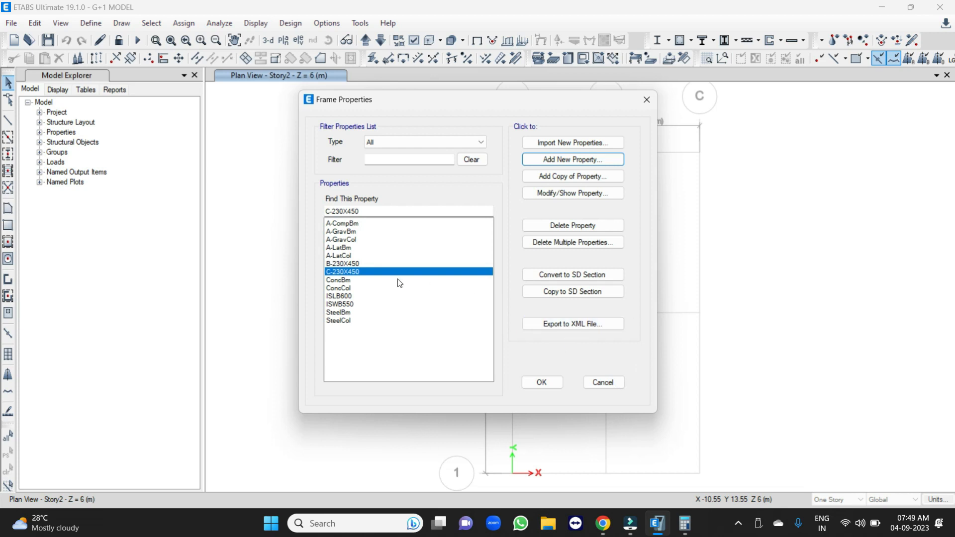
{"action": "left_click", "coordinate": [542, 382]}
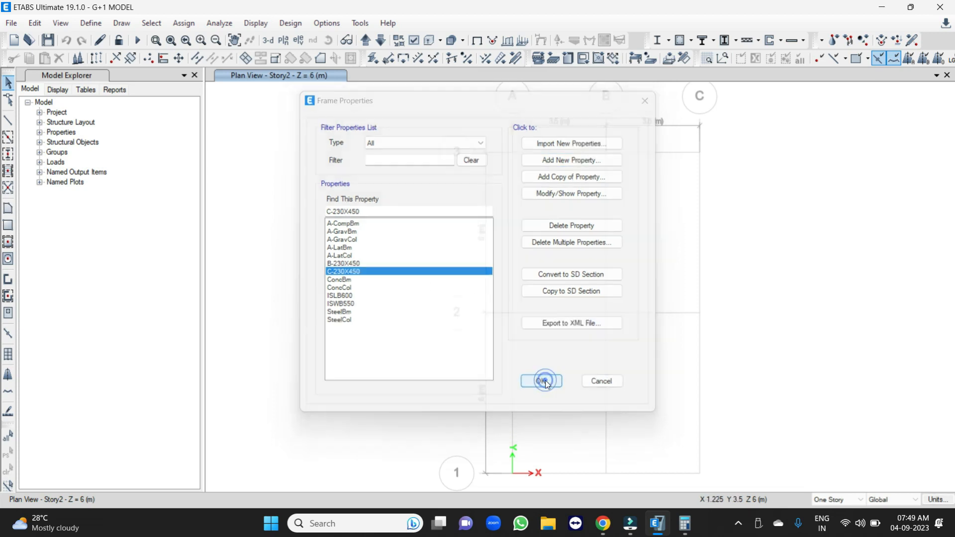
{"action": "left_click", "coordinate": [47, 42]}
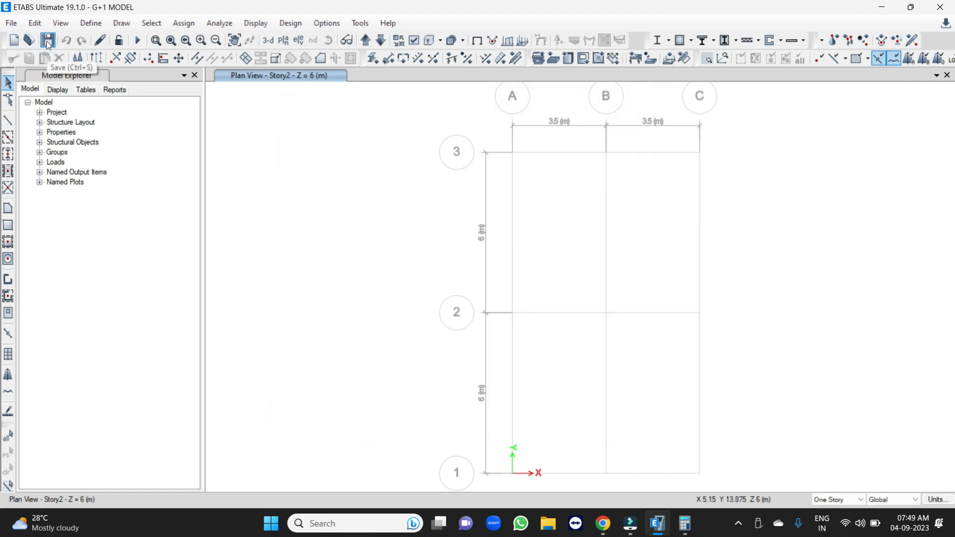
Rename the existing Slab1 slab property as S125 and assign M25 as its slab material.
{"action": "left_click", "coordinate": [91, 23]}
{"action": "mouse_move", "coordinate": [150, 58]}
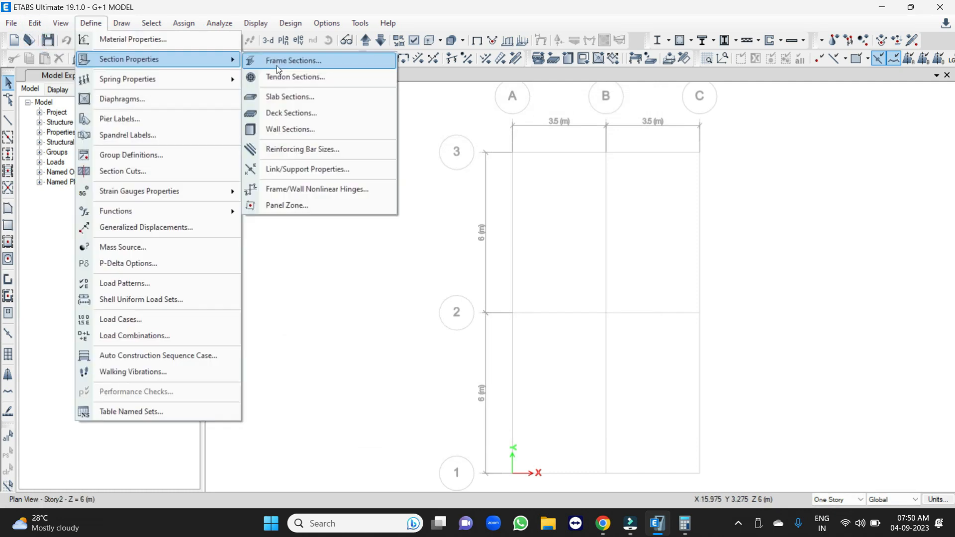
{"action": "left_click", "coordinate": [288, 97]}
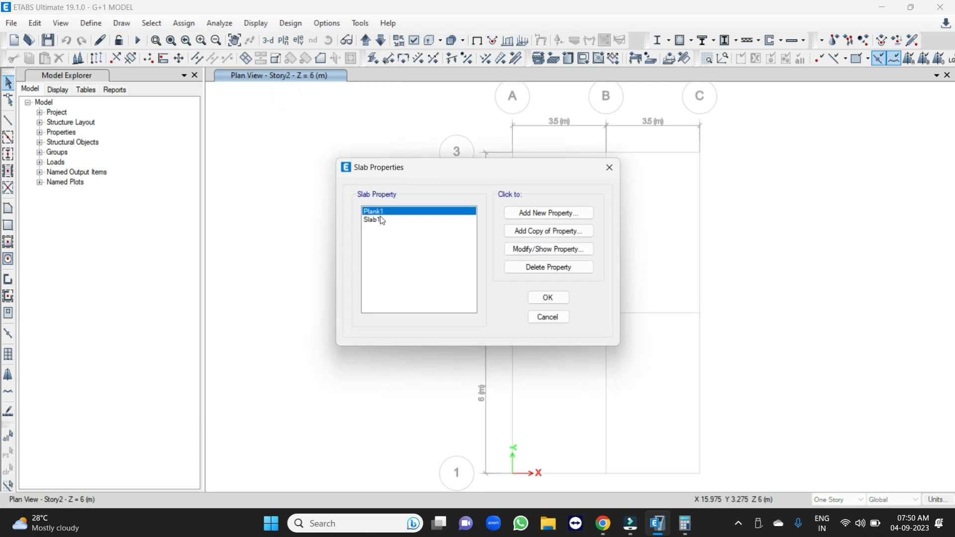
{"action": "left_click", "coordinate": [381, 220]}
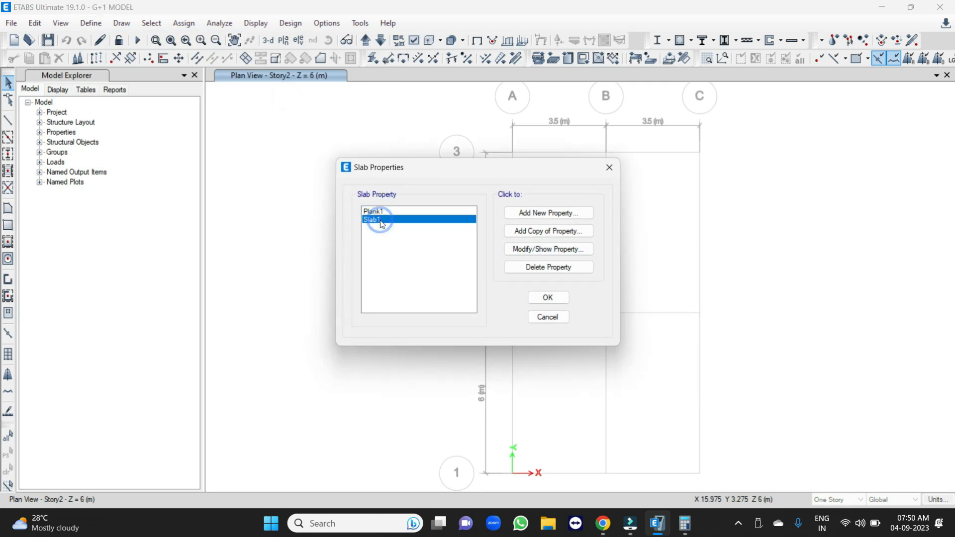
{"action": "left_click", "coordinate": [537, 250]}
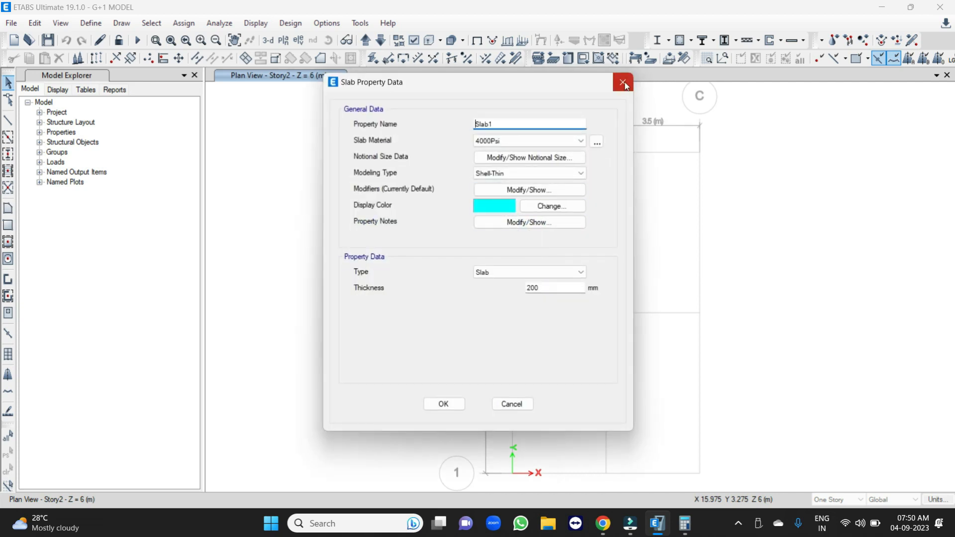
{"action": "double_click", "coordinate": [503, 124]}
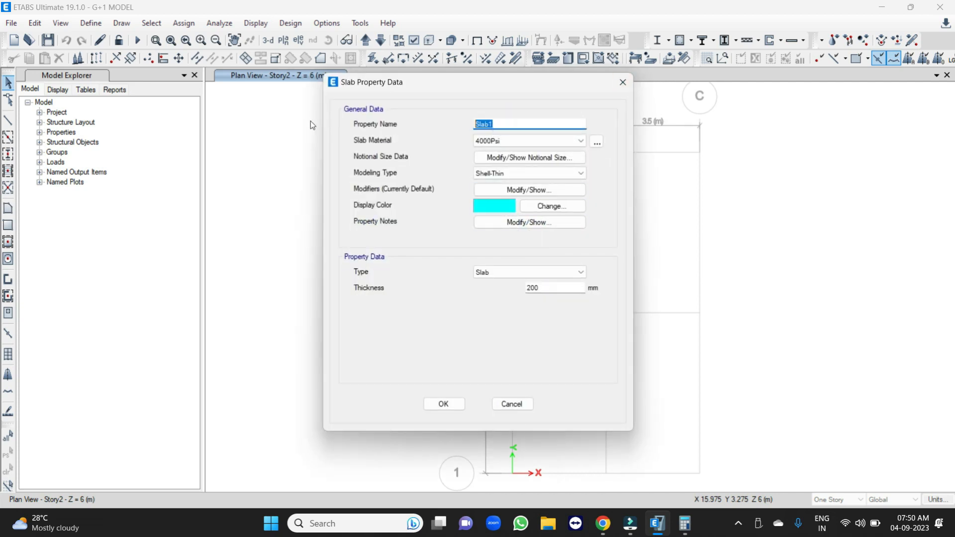
{"action": "type", "text": "S125"}
{"action": "left_click", "coordinate": [497, 142]}
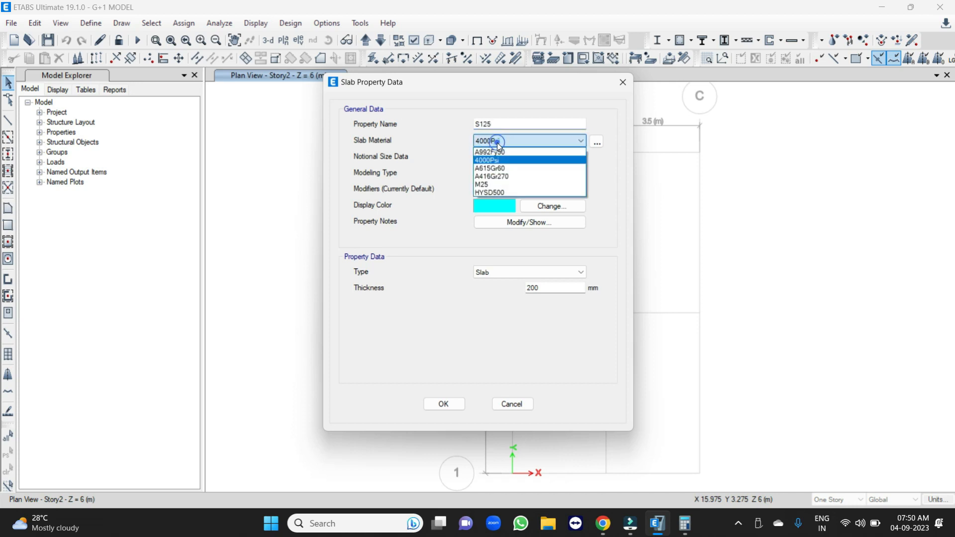
{"action": "left_click", "coordinate": [495, 185]}
Set S125 to Membrane modeling with type Slab and a thickness of 125 mm, and accept the definition.
{"action": "left_click", "coordinate": [509, 173]}
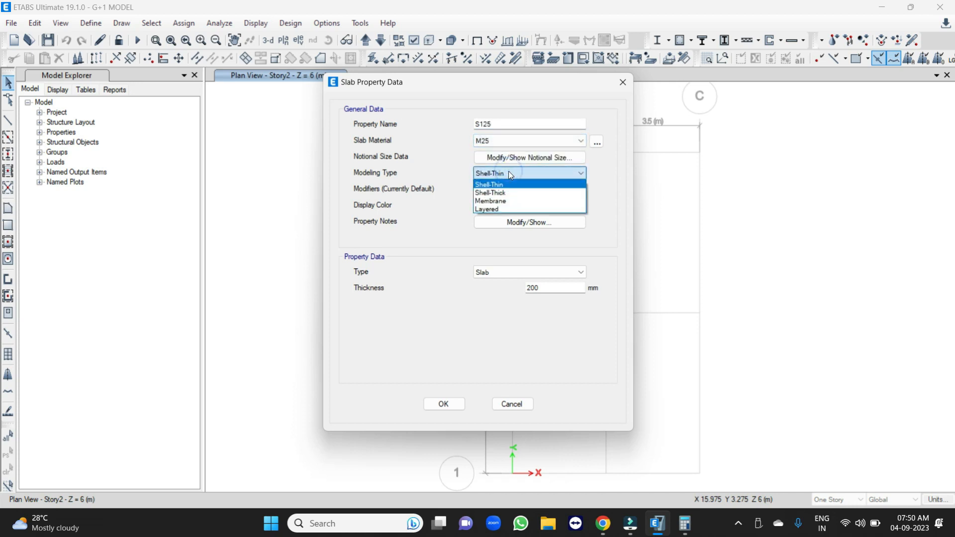
{"action": "left_click", "coordinate": [492, 201]}
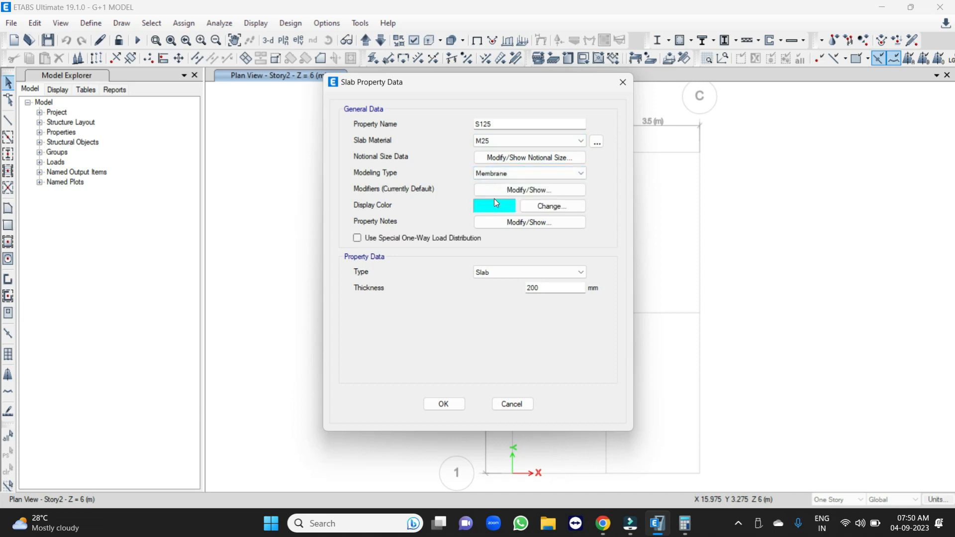
{"action": "left_click", "coordinate": [498, 273]}
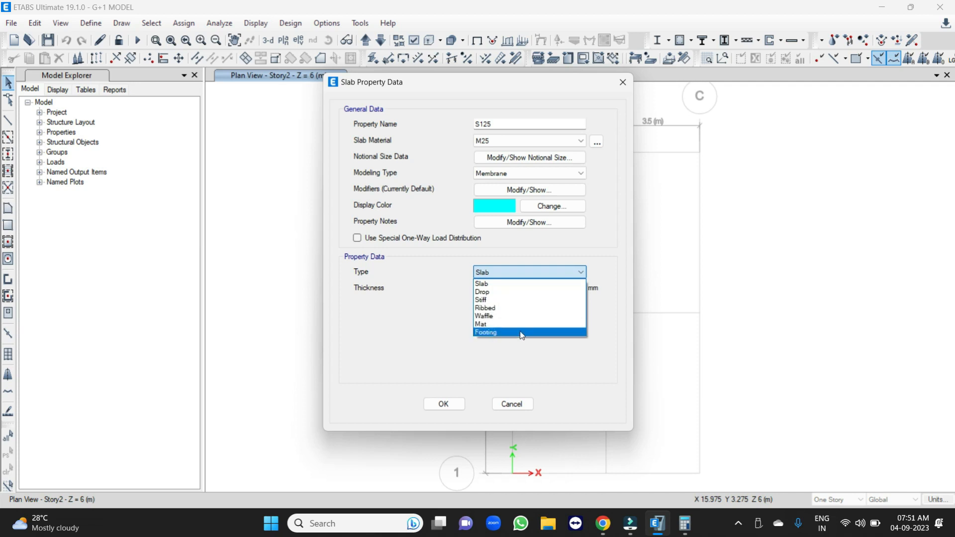
{"action": "left_click", "coordinate": [502, 285]}
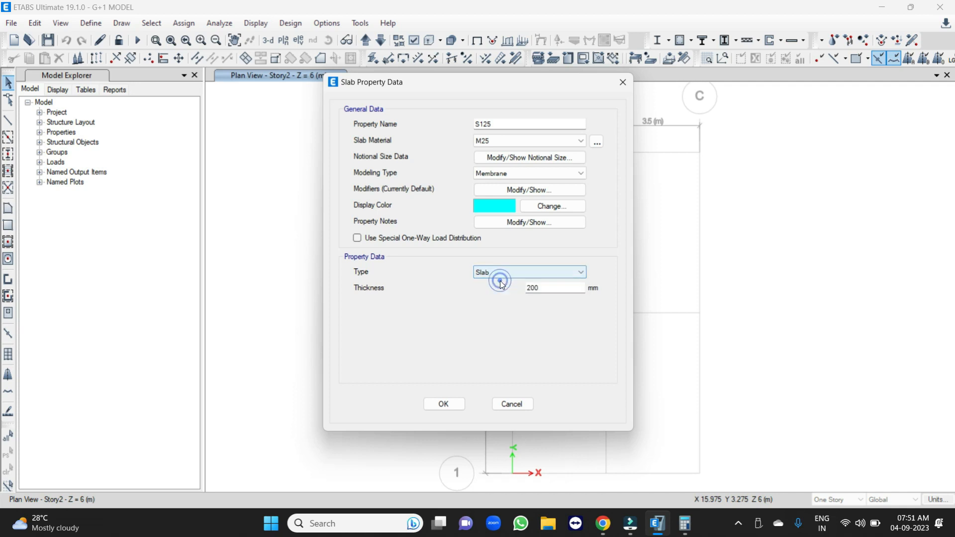
{"action": "left_click", "coordinate": [546, 287]}
{"action": "double_click", "coordinate": [546, 287]}
{"action": "type", "text": "125"}
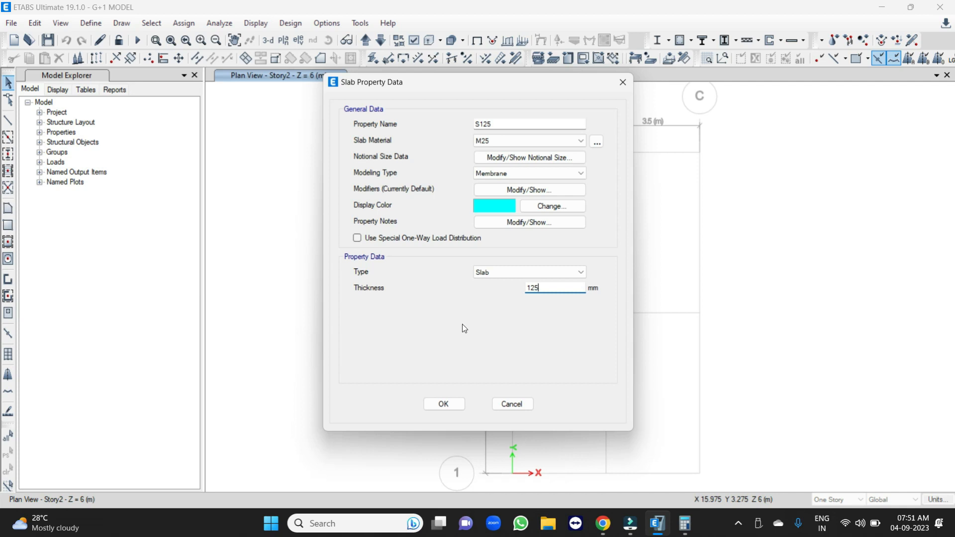
{"action": "left_click", "coordinate": [444, 404]}
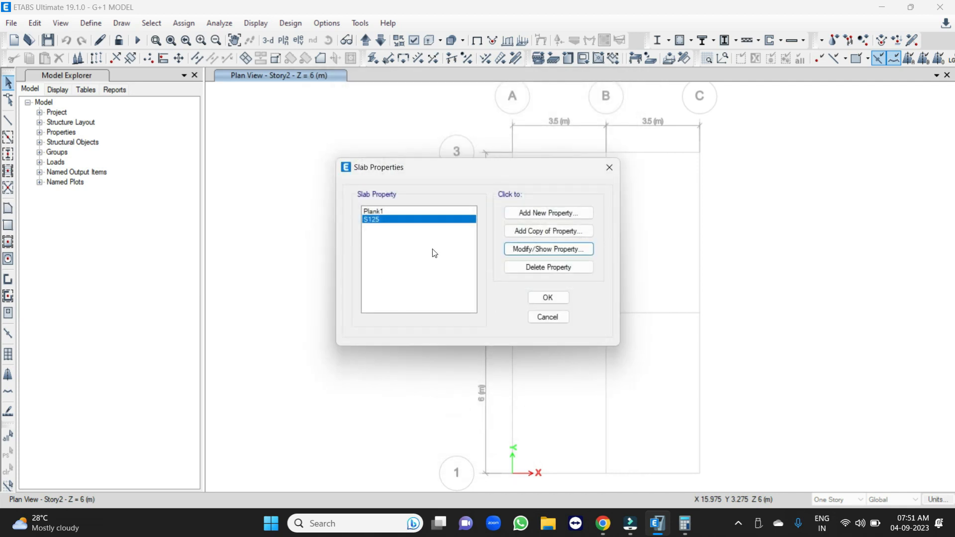
Add a copy of the S125 slab property named S-150 with a thickness of 150 mm.
{"action": "left_click", "coordinate": [536, 231]}
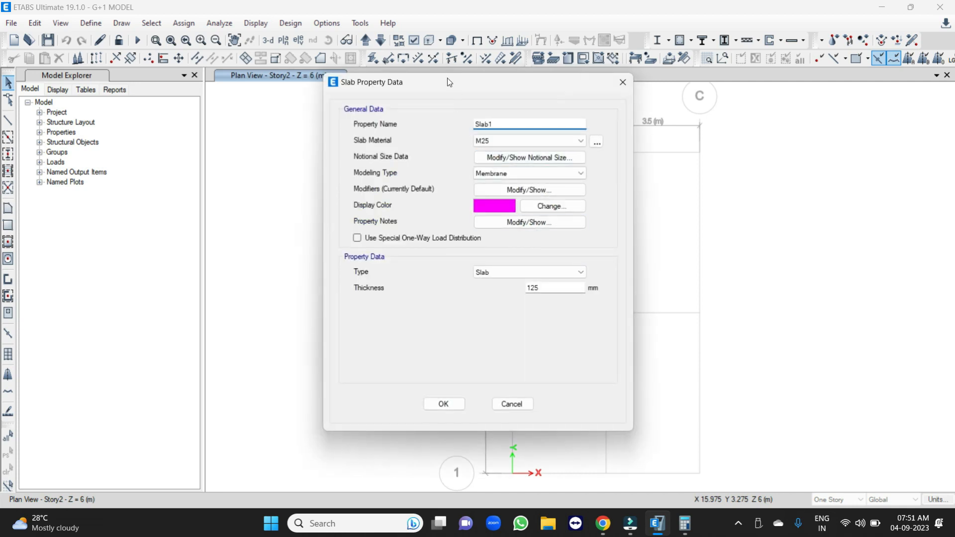
{"action": "left_click_drag", "start_coordinate": [447, 80], "coordinate": [668, 99]}
{"action": "double_click", "coordinate": [718, 143]}
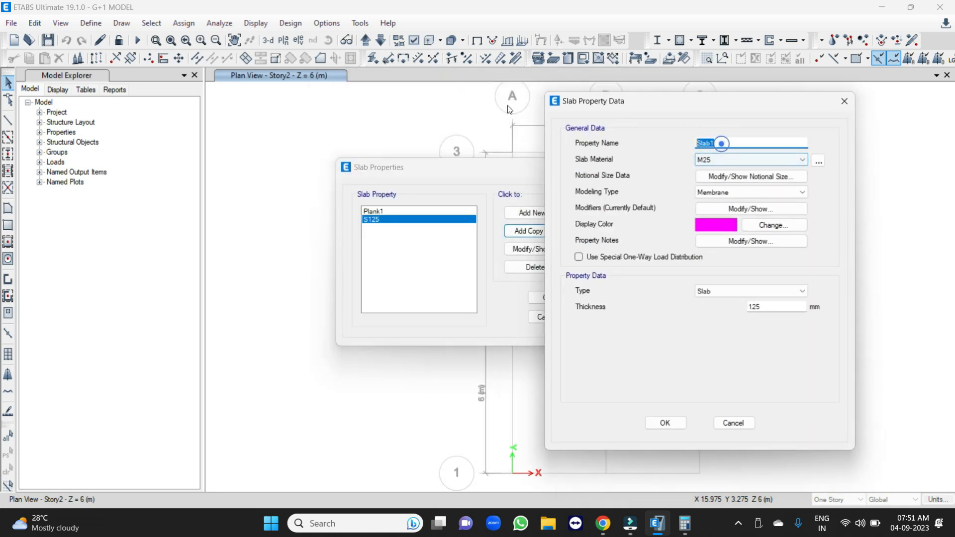
{"action": "type", "text": "S-1"}
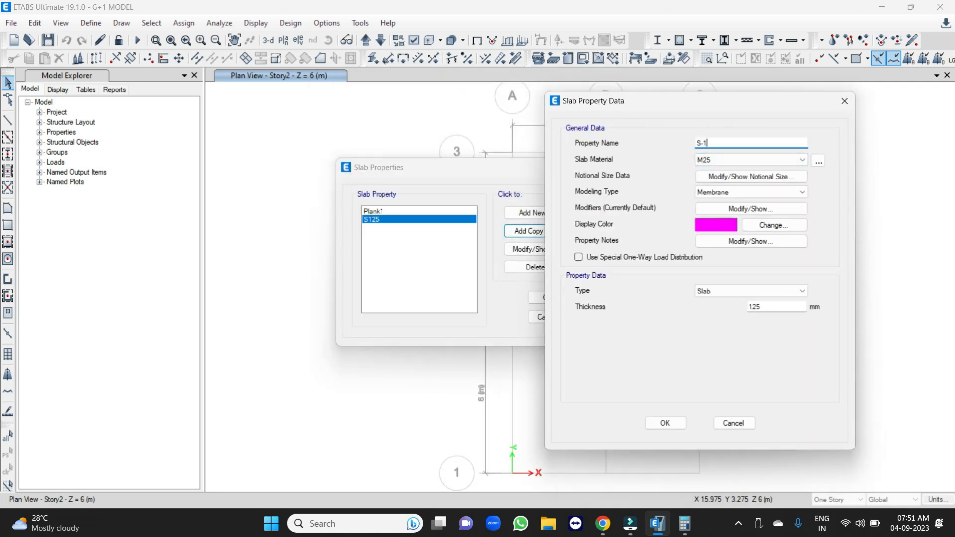
{"action": "type", "text": "50"}
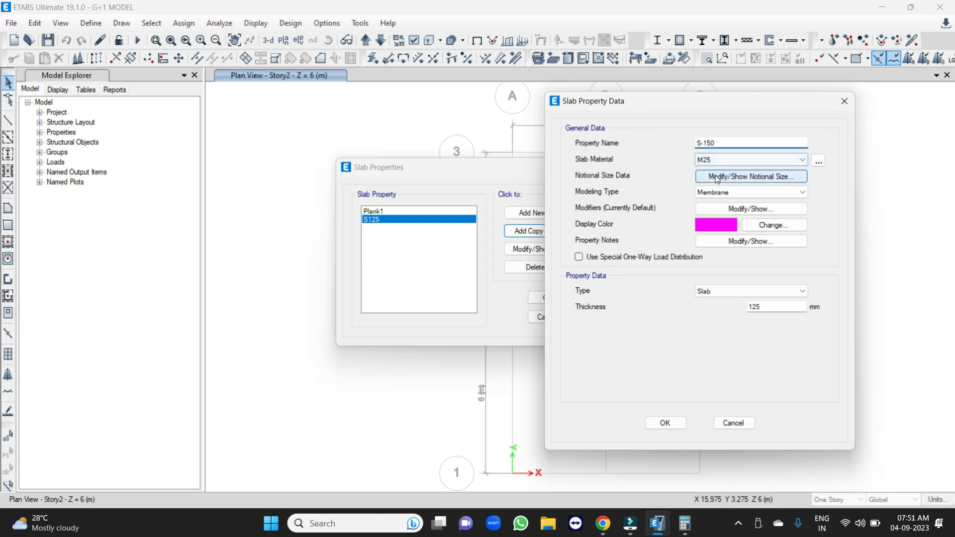
{"action": "double_click", "coordinate": [772, 307]}
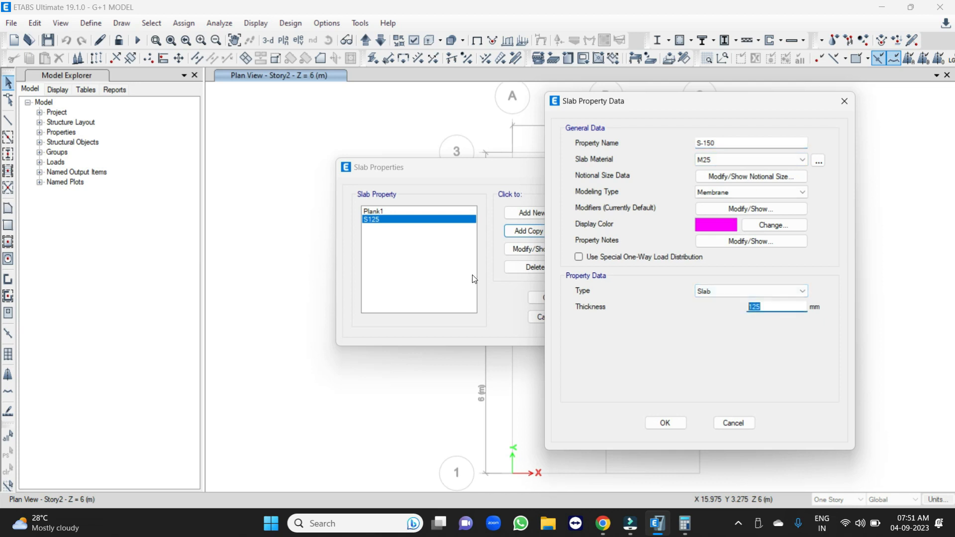
{"action": "type", "text": "15"}
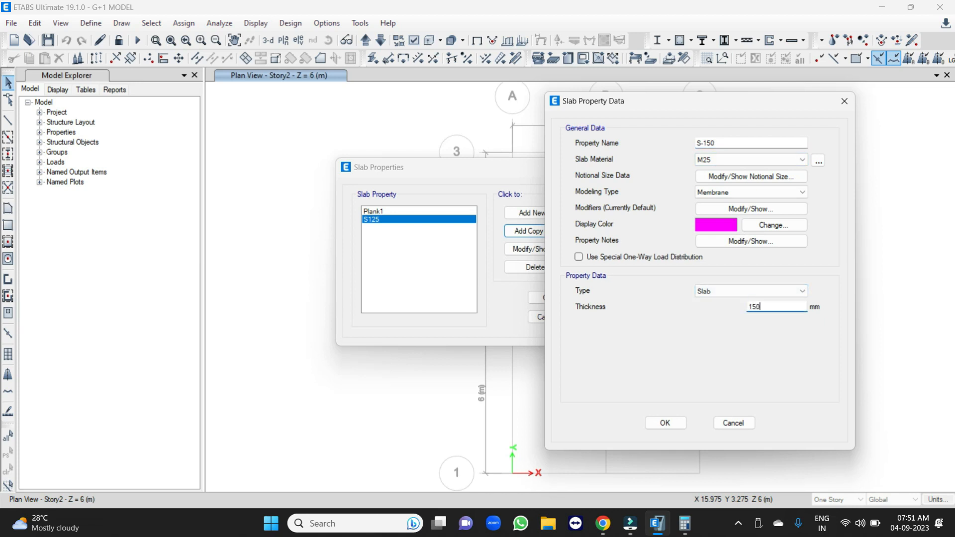
{"action": "left_click", "coordinate": [667, 424]}
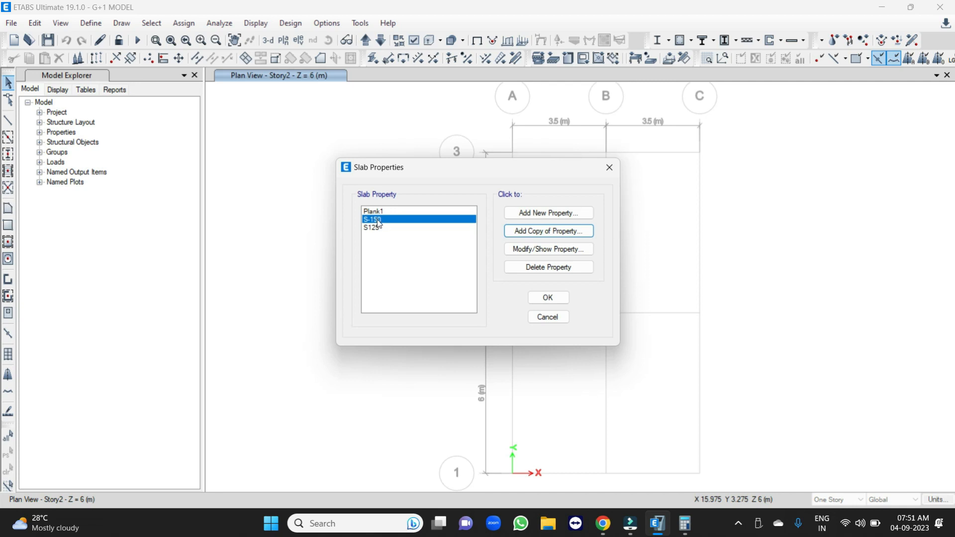
Check the S-150 slab definition and examine the slab types offered for a new slab property without adding one.
{"action": "left_click", "coordinate": [520, 246]}
{"action": "left_click", "coordinate": [454, 403]}
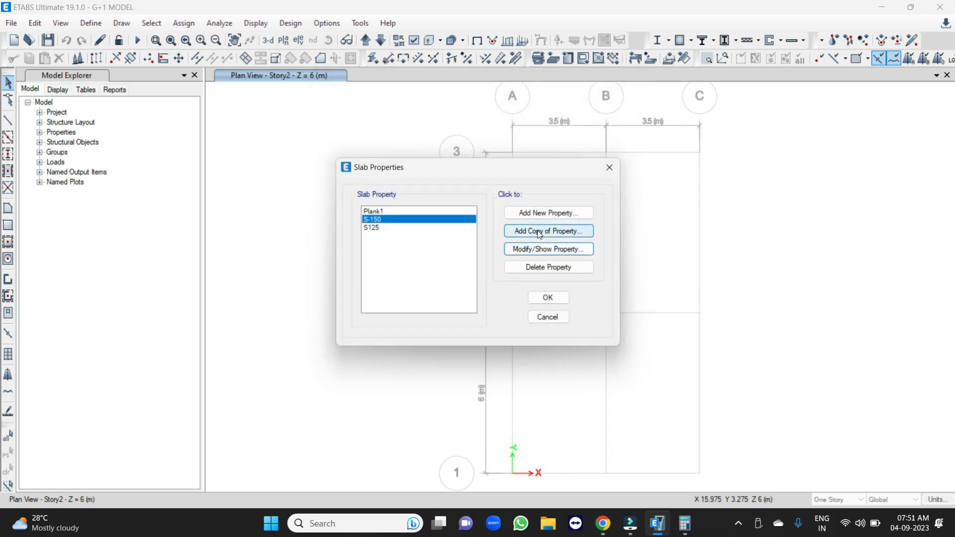
{"action": "left_click", "coordinate": [540, 232]}
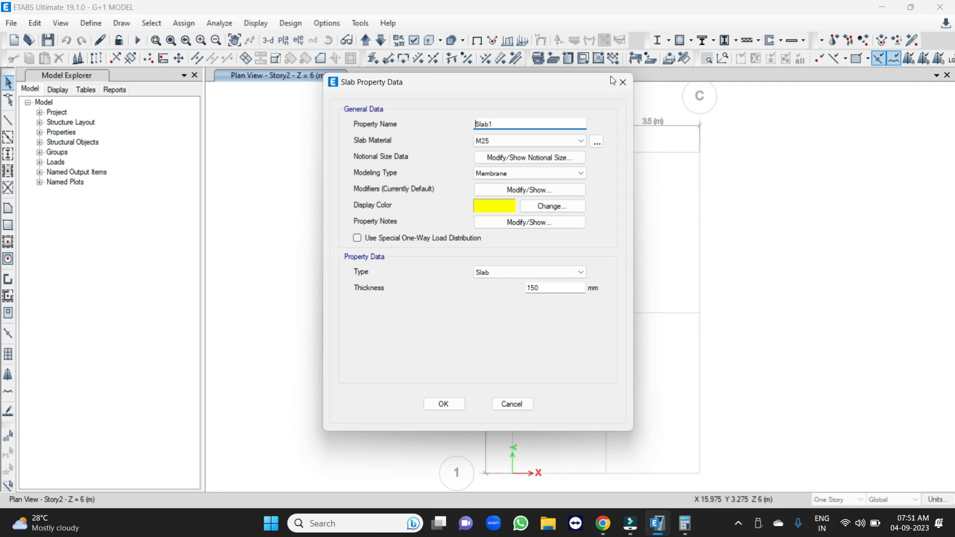
{"action": "left_click", "coordinate": [626, 84]}
{"action": "left_click", "coordinate": [546, 213]}
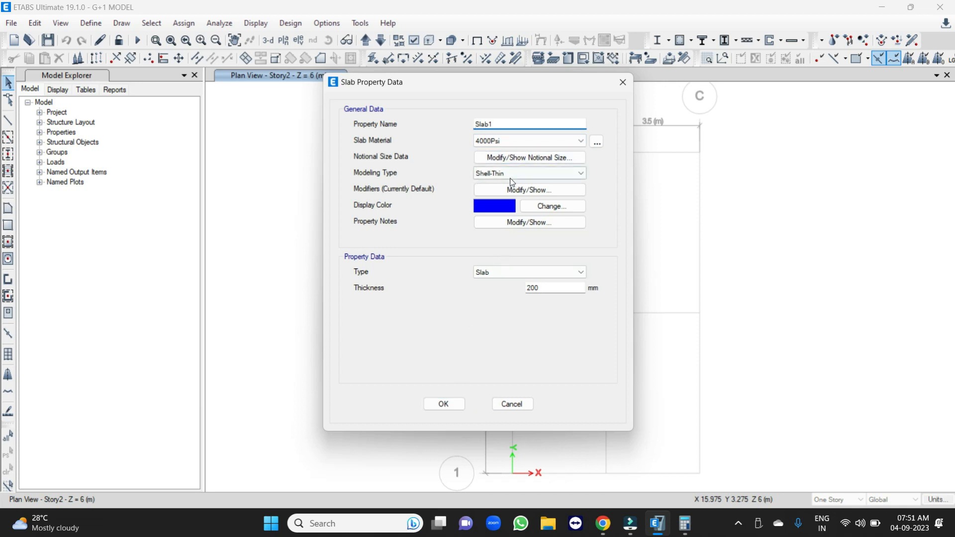
{"action": "left_click", "coordinate": [507, 272]}
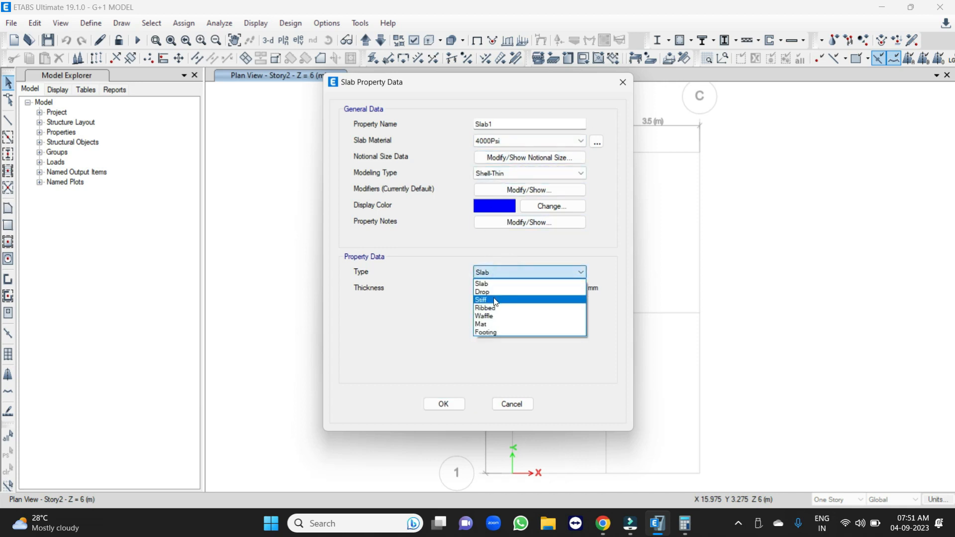
{"action": "key", "text": "Escape"}
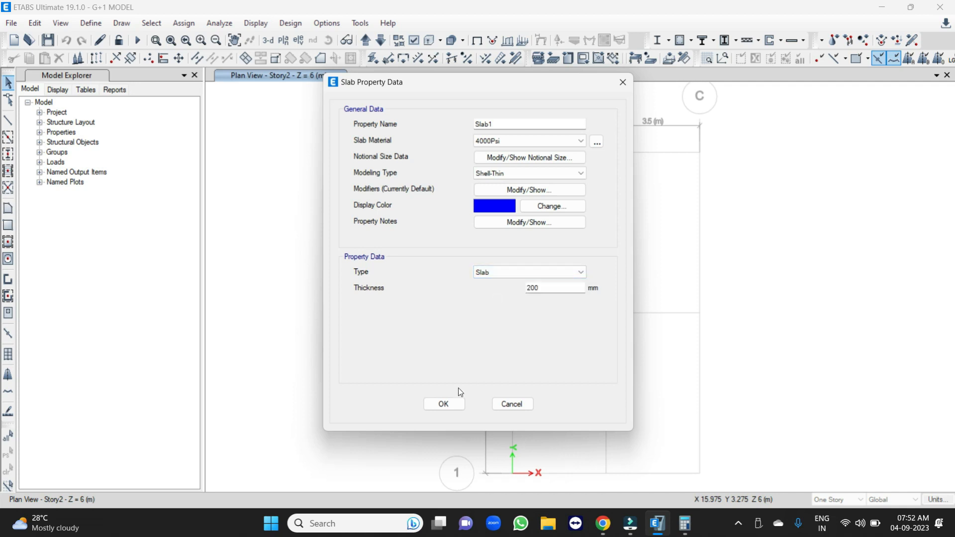
{"action": "left_click", "coordinate": [519, 407]}
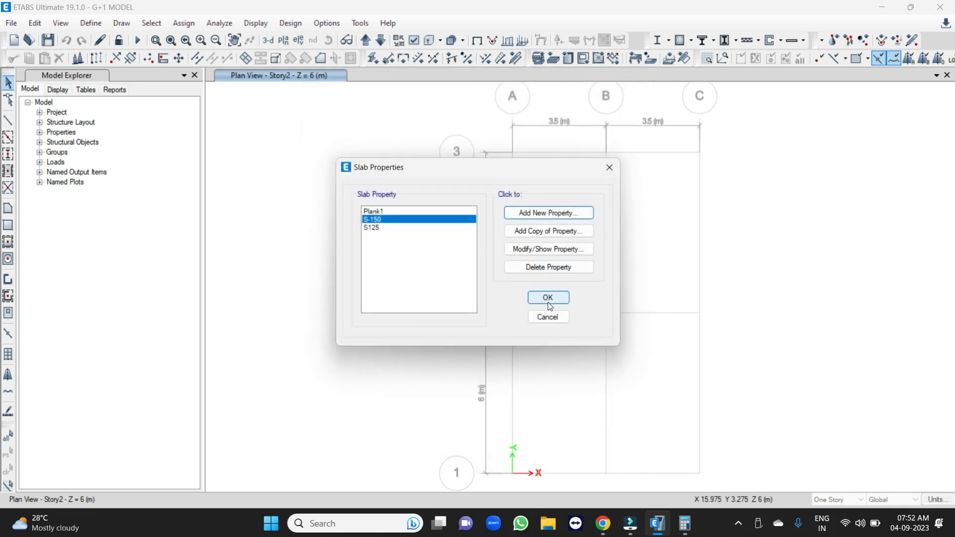
Accept the slab properties and review the reinforcing bar sizes, keeping the current bar set.
{"action": "left_click", "coordinate": [556, 302]}
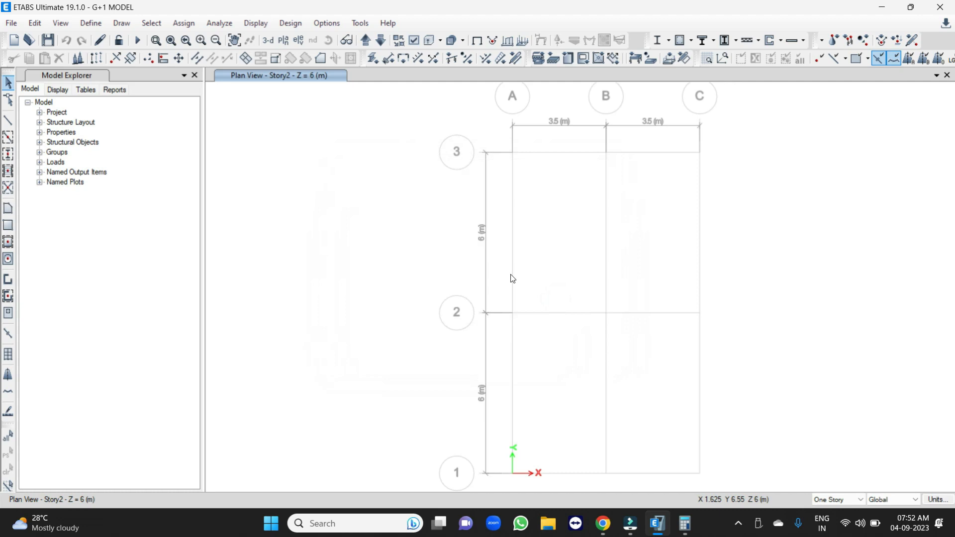
{"action": "left_click", "coordinate": [99, 26]}
{"action": "mouse_move", "coordinate": [154, 60]}
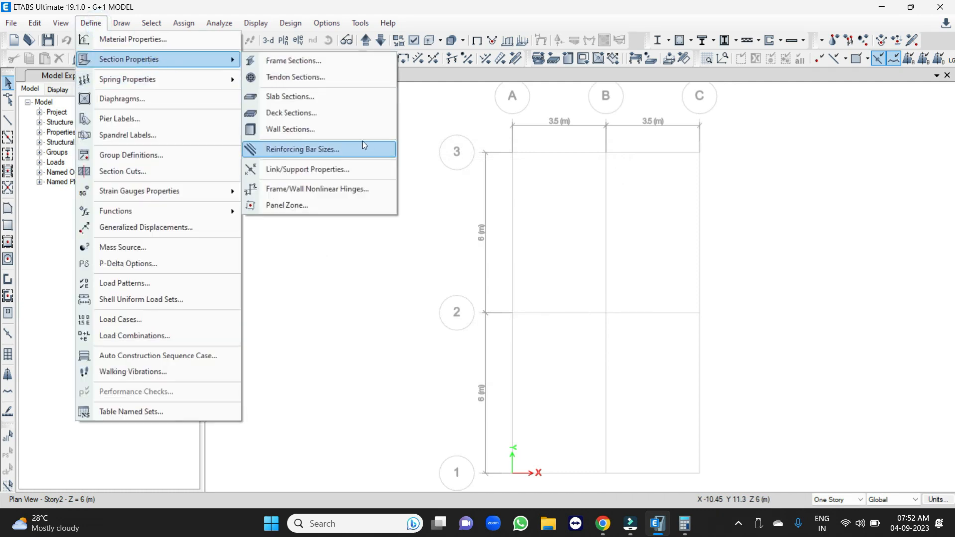
{"action": "left_click", "coordinate": [288, 150]}
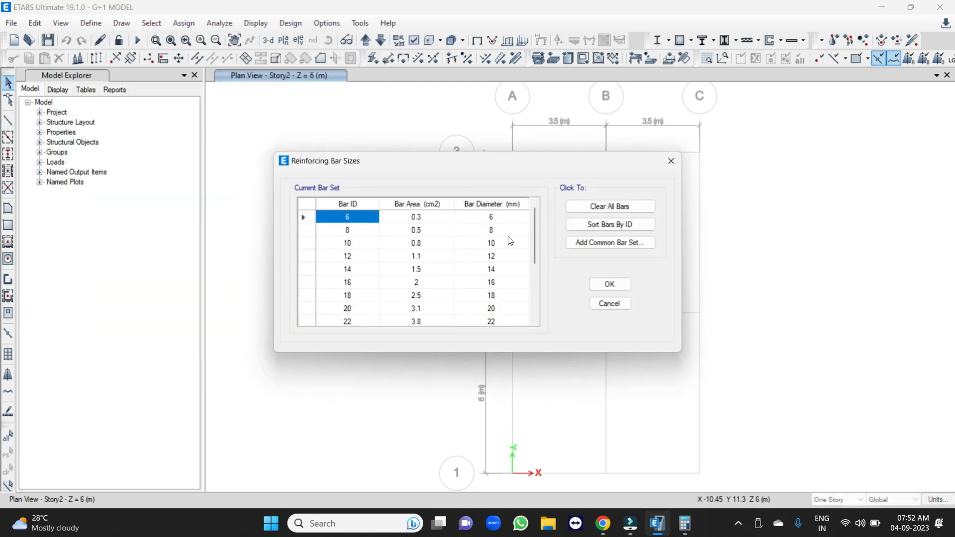
{"action": "scroll", "coordinate": [368, 243], "scroll_direction": "down", "scroll_amount": 3}
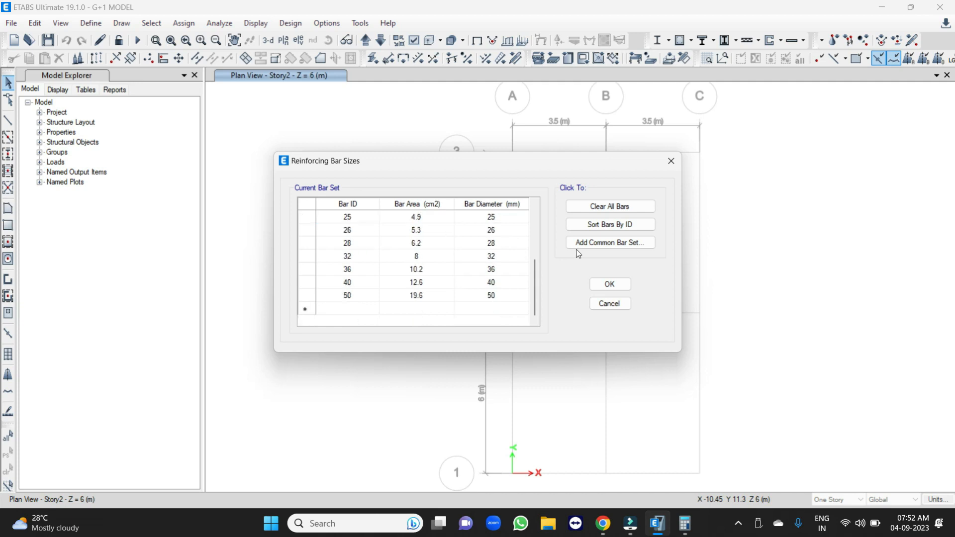
{"action": "left_click", "coordinate": [610, 285]}
Review the load patterns and the load types offered, keeping the existing Dead and Live patterns.
{"action": "left_click", "coordinate": [89, 23]}
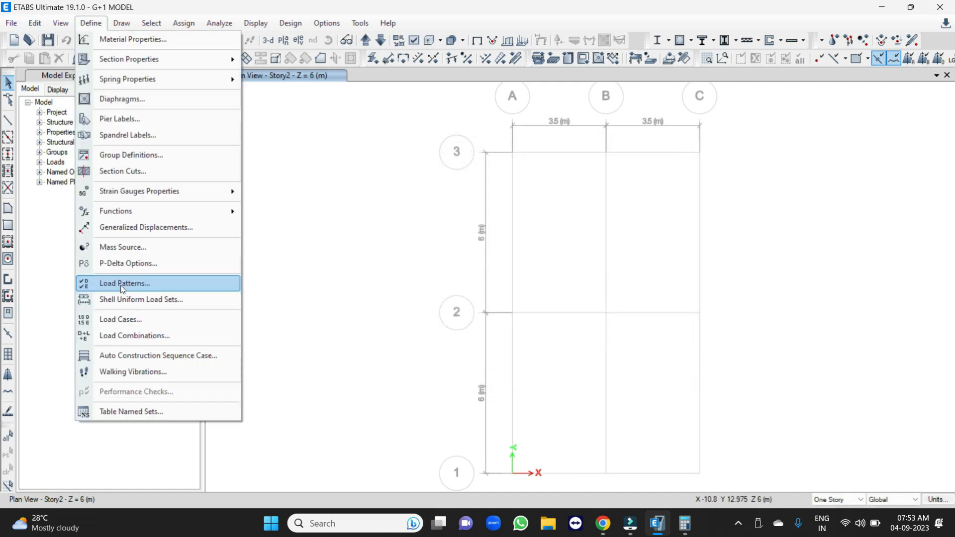
{"action": "left_click", "coordinate": [123, 285]}
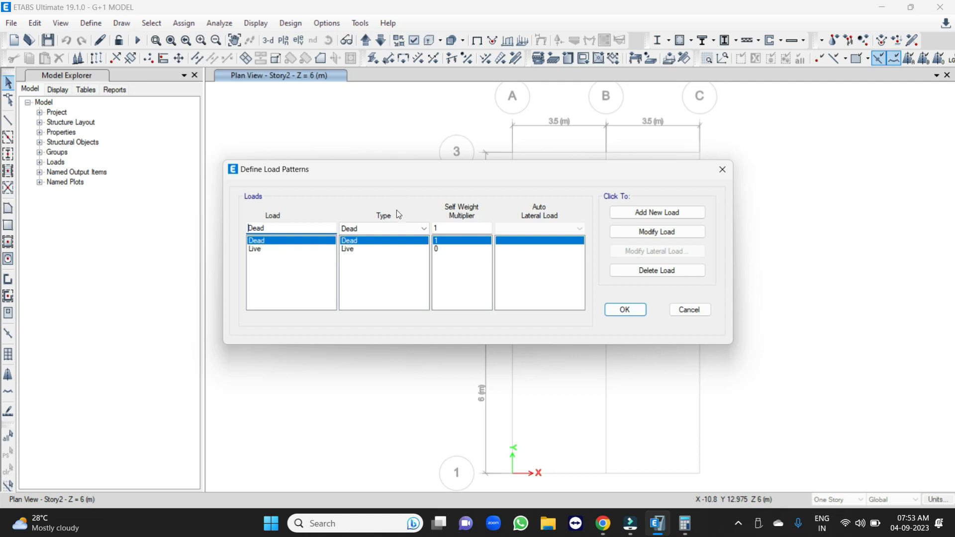
{"action": "left_click", "coordinate": [393, 228]}
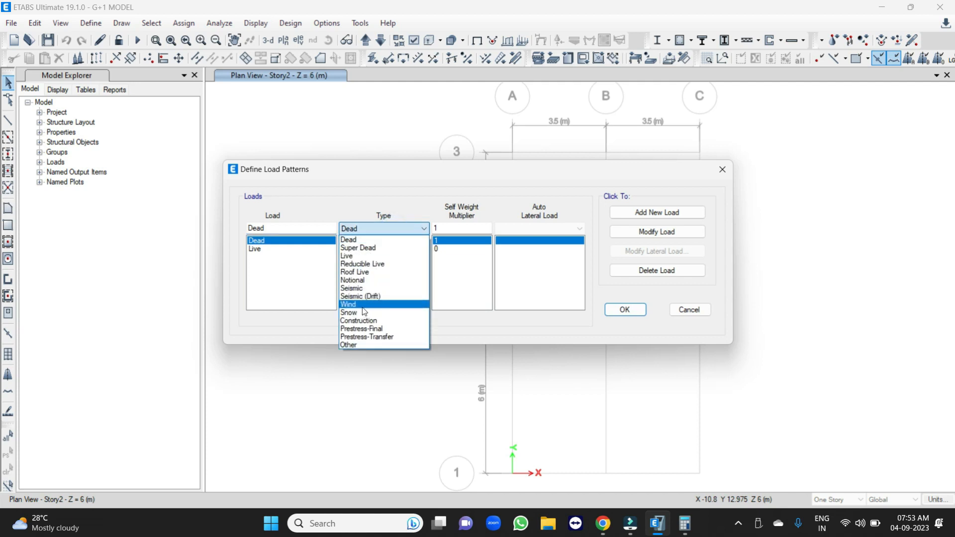
{"action": "left_click", "coordinate": [272, 265]}
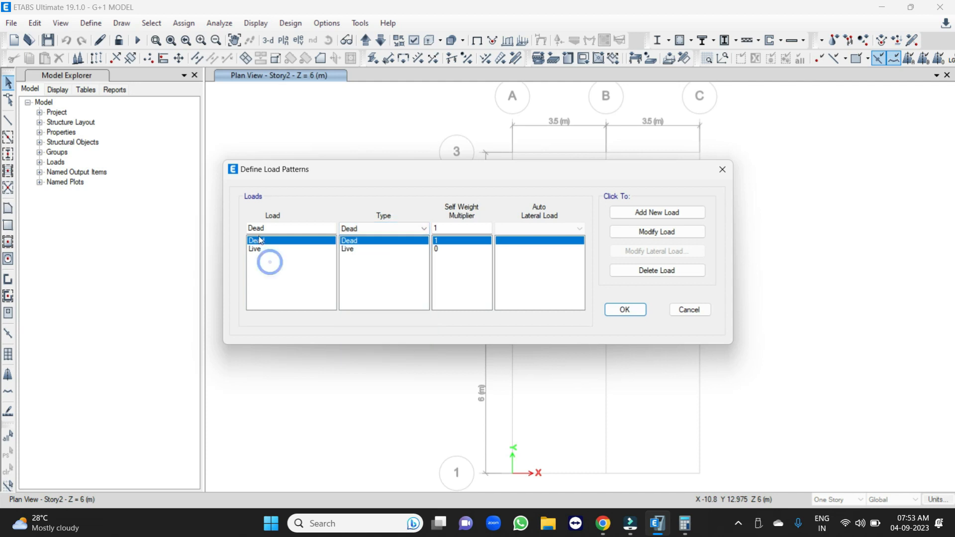
{"action": "left_click", "coordinate": [623, 310]}
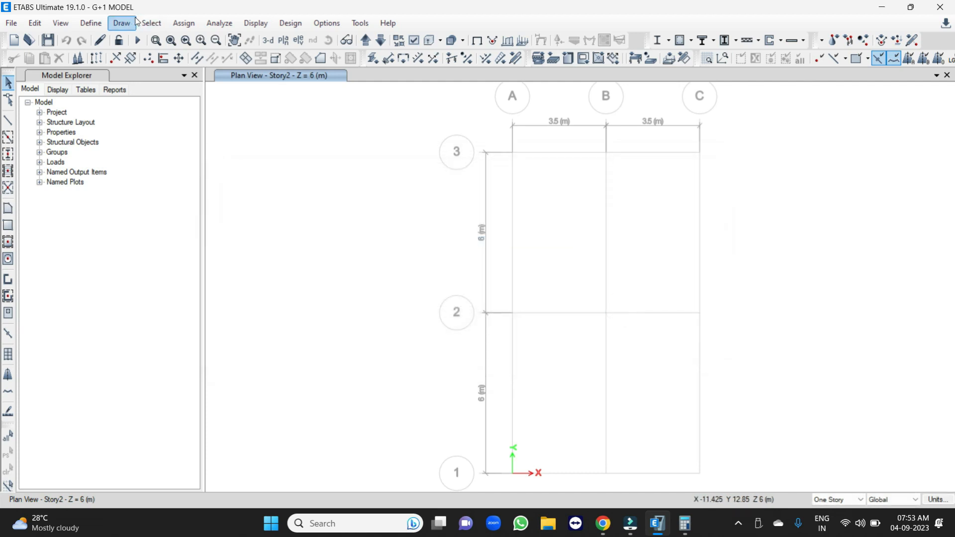
Review the concrete frame design preferences for IS 456:2000, keeping the current values.
{"action": "left_click", "coordinate": [294, 24]}
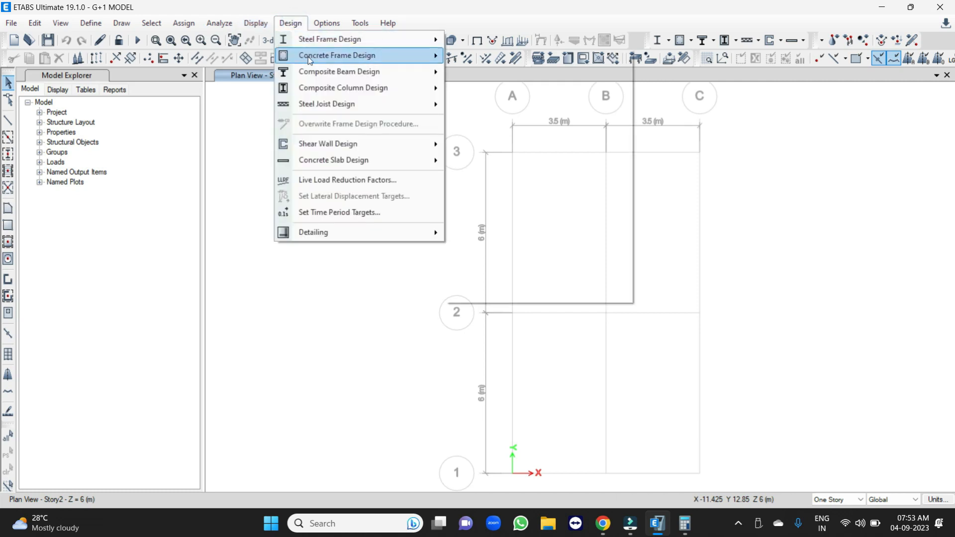
{"action": "left_click", "coordinate": [476, 57]}
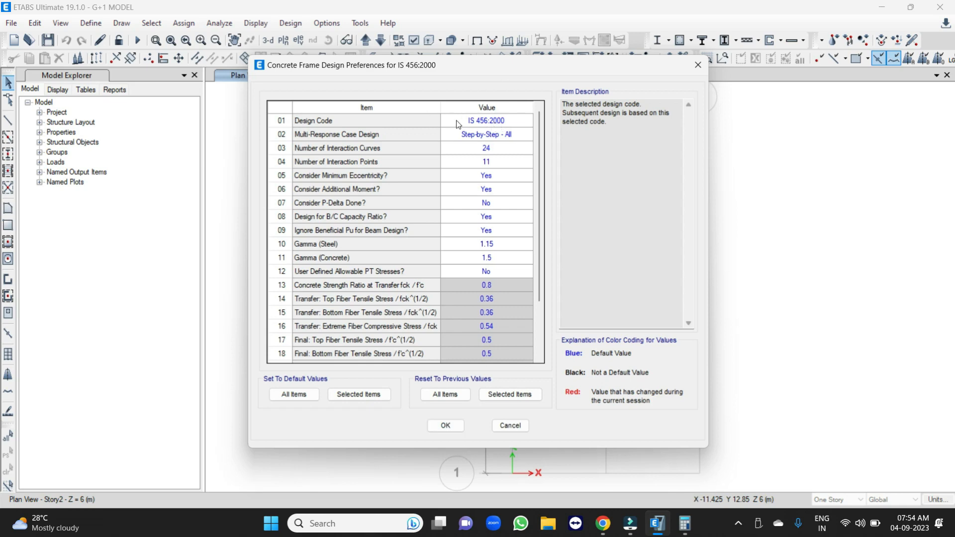
{"action": "left_click", "coordinate": [451, 427]}
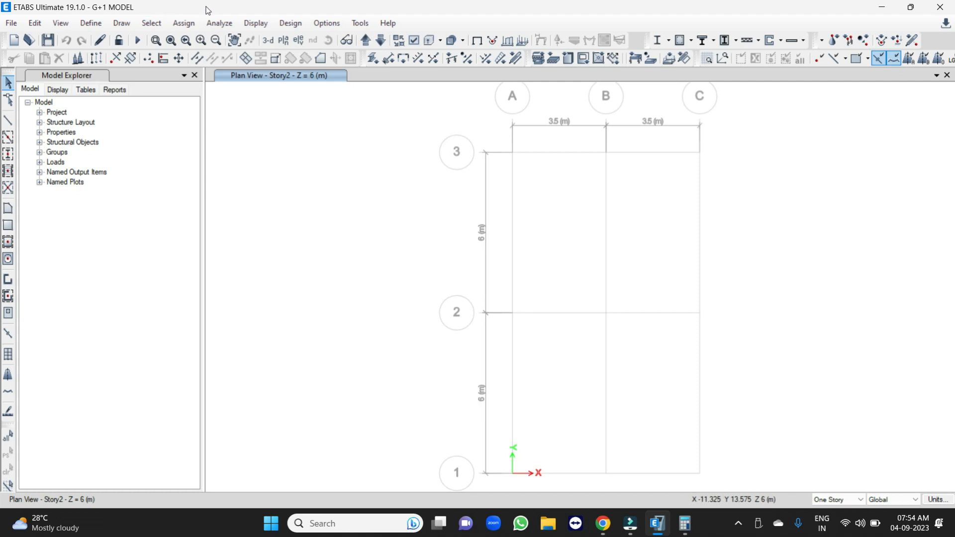
Add the default load combinations for Concrete Frame Design, converted to editable user combinations.
{"action": "left_click", "coordinate": [94, 24]}
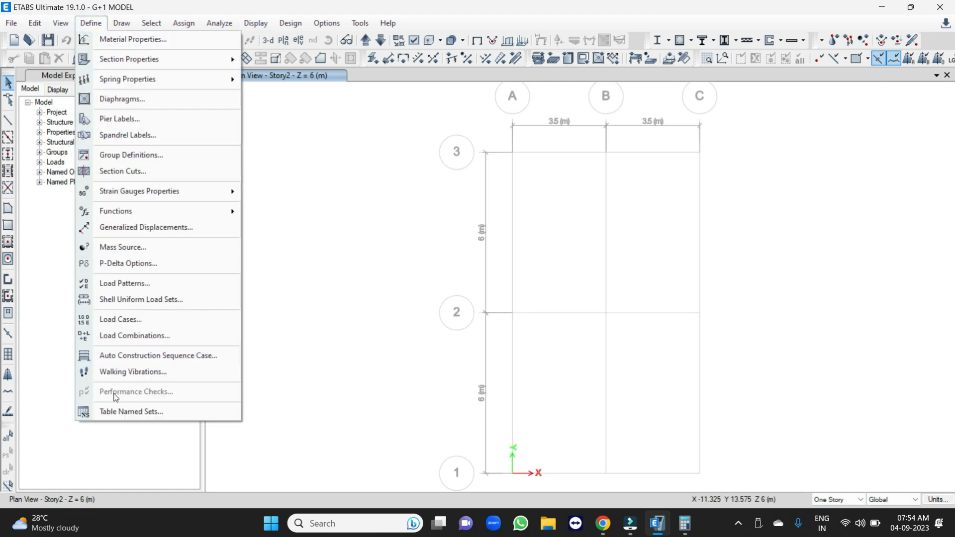
{"action": "left_click", "coordinate": [124, 337]}
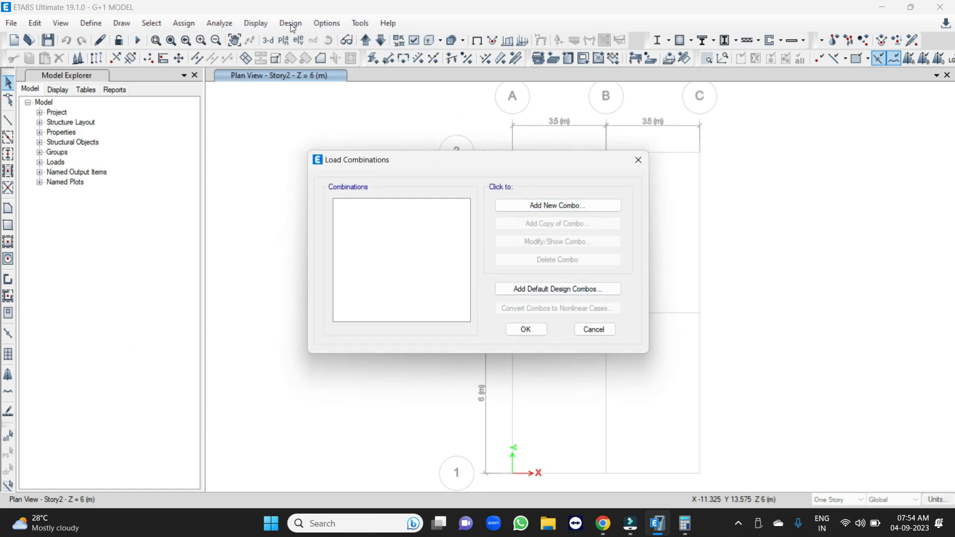
{"action": "left_click", "coordinate": [550, 293]}
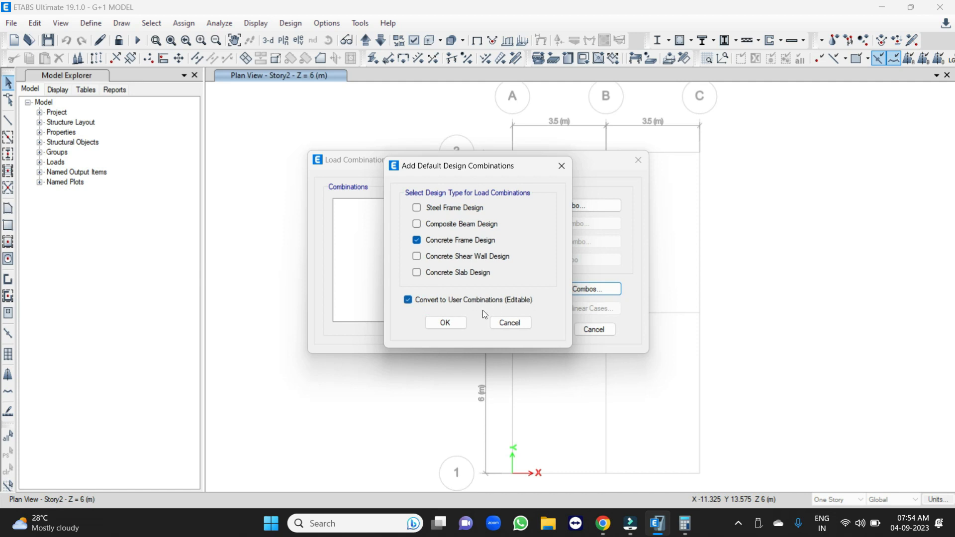
{"action": "left_click", "coordinate": [448, 324]}
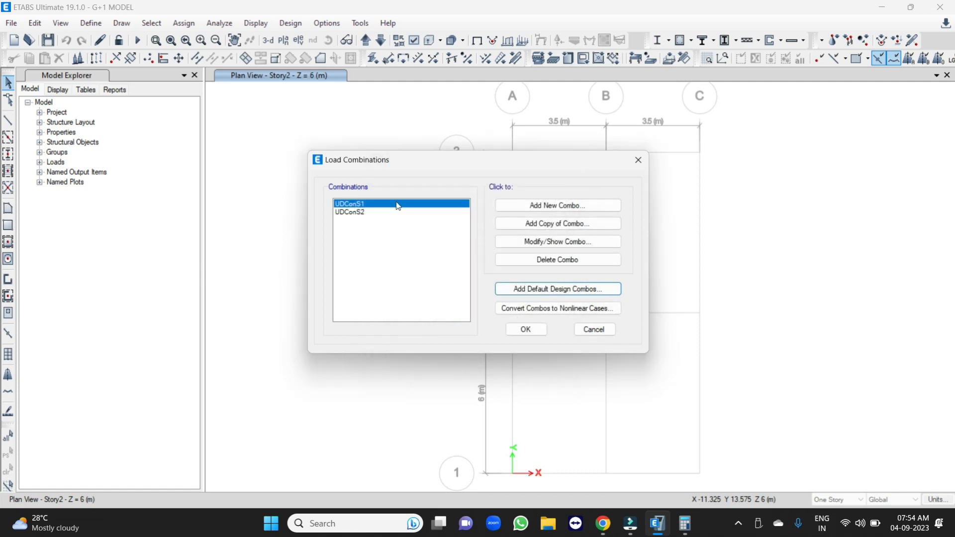
Examine the load cases and scale factors of the UDConS1 and UDConS2 combinations without changing them.
{"action": "left_click", "coordinate": [529, 242]}
{"action": "left_click_drag", "start_coordinate": [447, 120], "coordinate": [669, 148]}
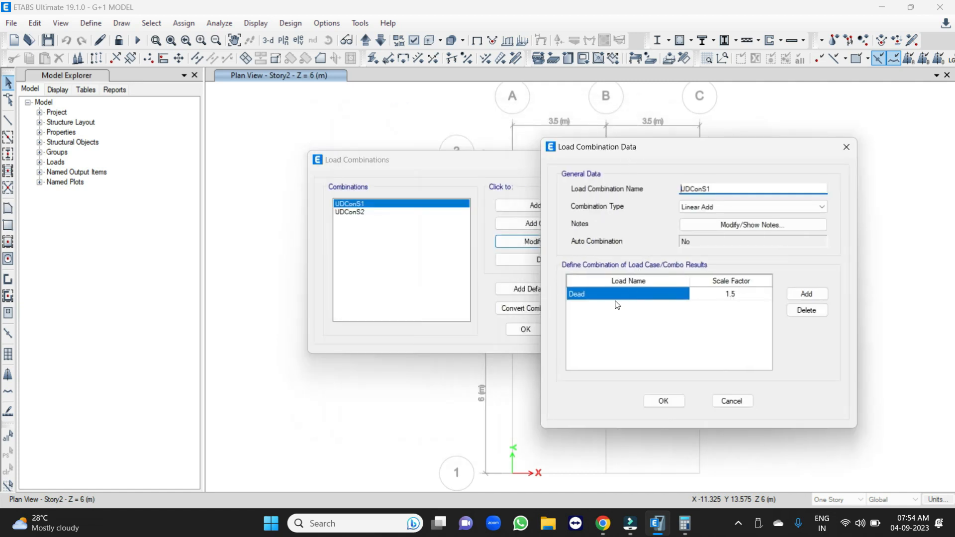
{"action": "left_click", "coordinate": [663, 401]}
{"action": "left_click", "coordinate": [347, 212]}
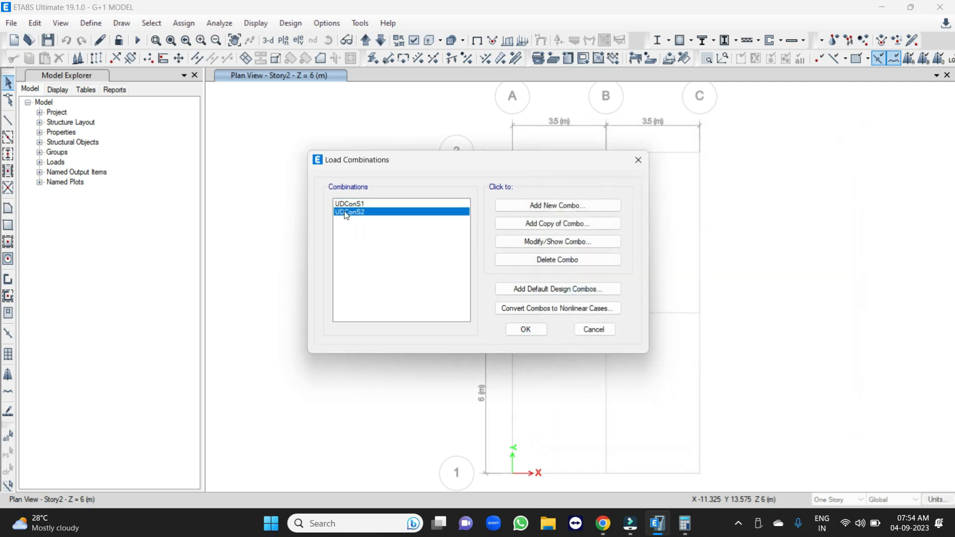
{"action": "left_click", "coordinate": [541, 243]}
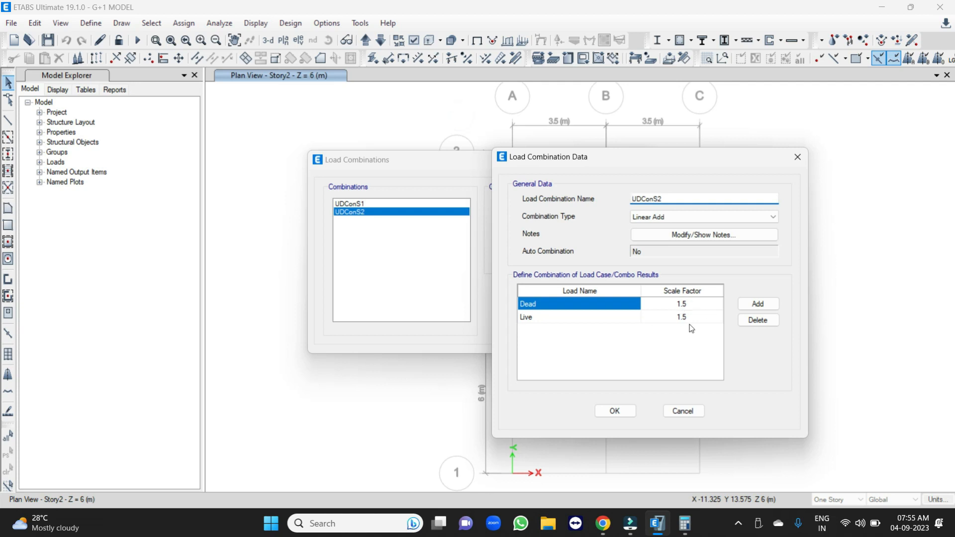
{"action": "left_click", "coordinate": [615, 411]}
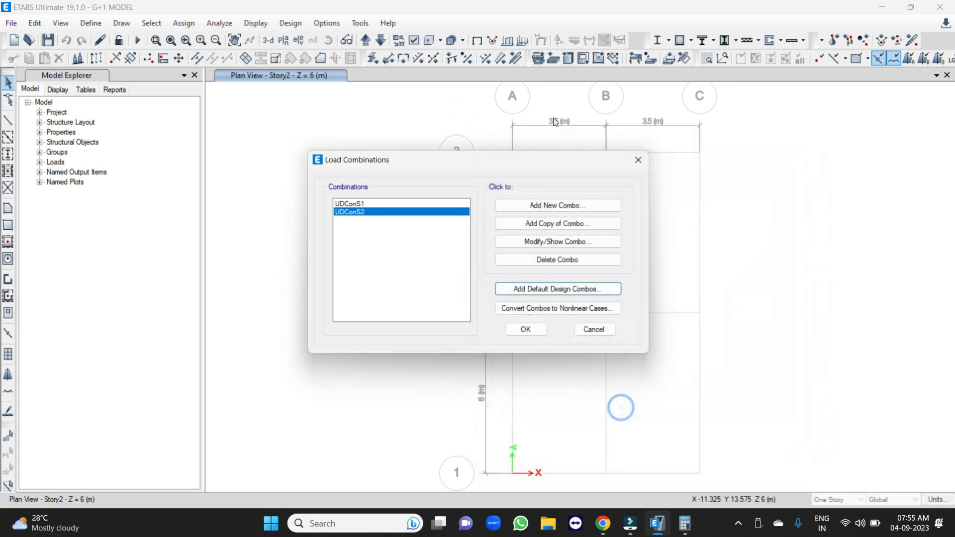
Start a new load combination and name it 1 1.0 DL+1.0LL.
{"action": "left_click", "coordinate": [545, 205]}
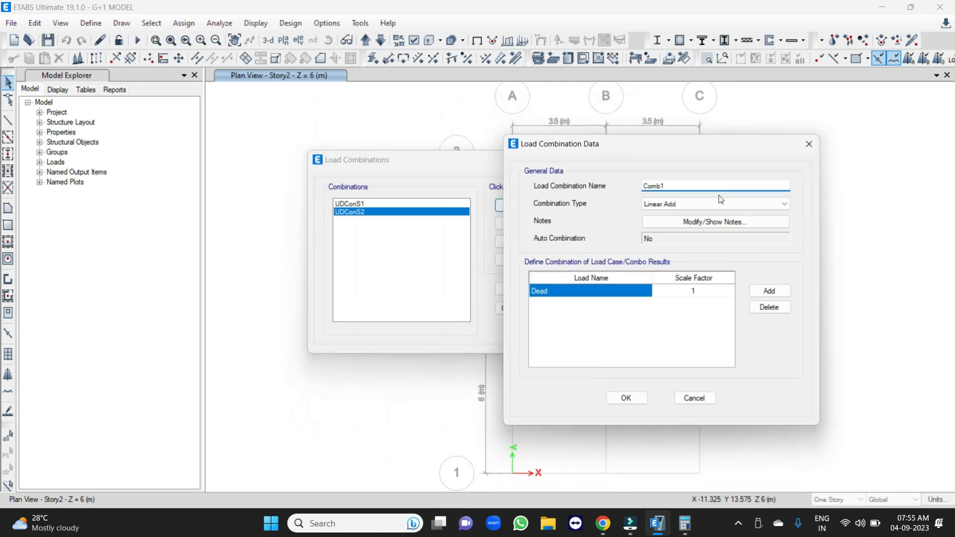
{"action": "double_click", "coordinate": [678, 186]}
{"action": "type", "text": "1 D"}
{"action": "key", "text": "BackSpace"}
{"action": "type", "text": "1.0 DL+1.0LL"}
Add the Live load case to the 1 1.0 DL+1.0LL combination, accept the load combinations and save the model.
{"action": "left_click", "coordinate": [770, 291]}
{"action": "left_click", "coordinate": [584, 305]}
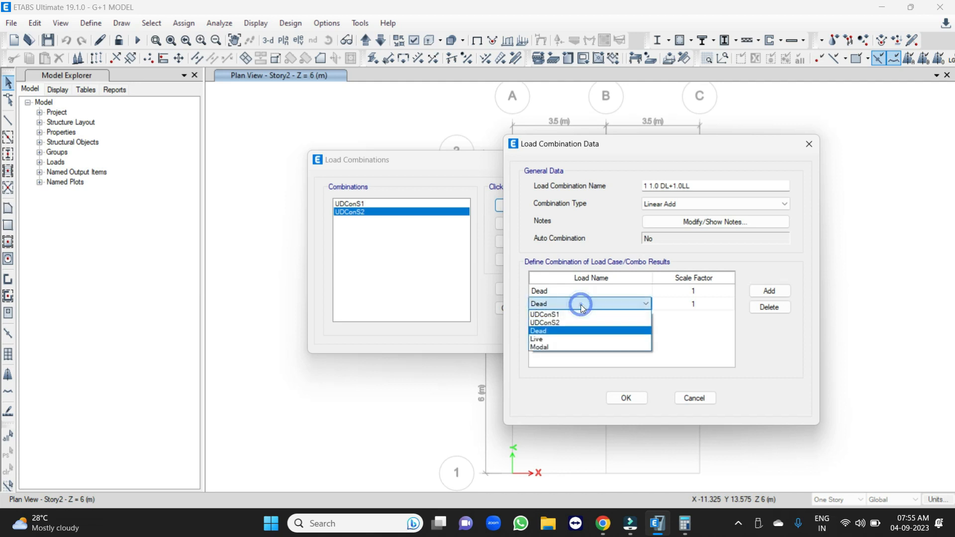
{"action": "left_click", "coordinate": [551, 340]}
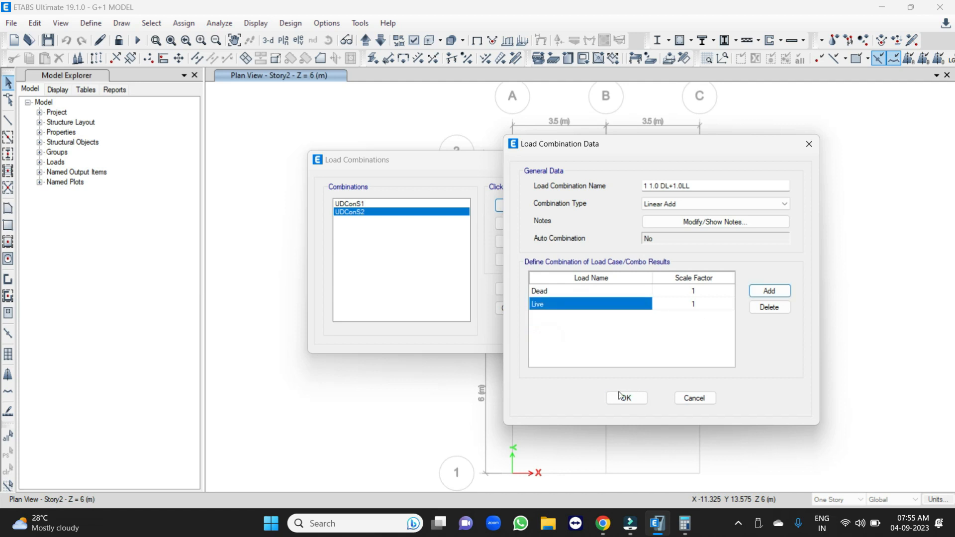
{"action": "left_click", "coordinate": [631, 400]}
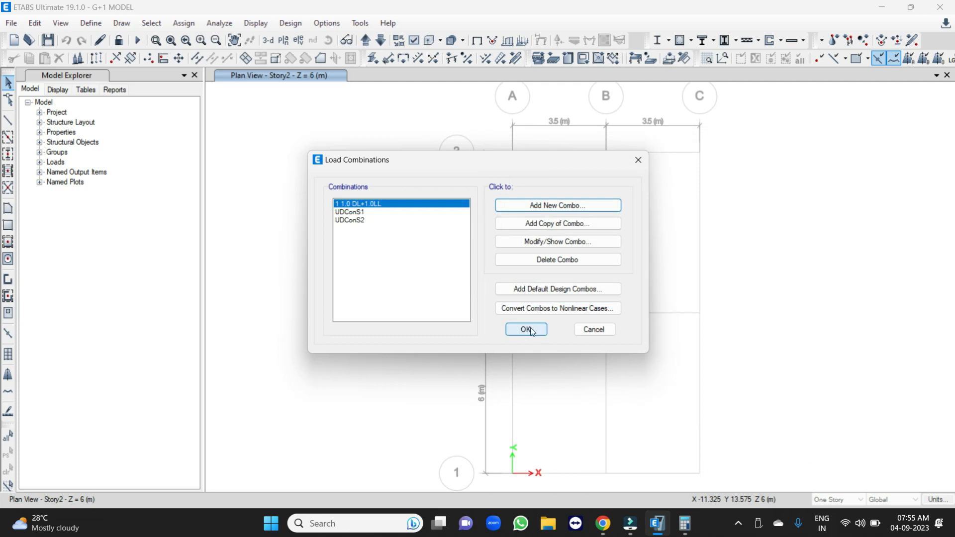
{"action": "left_click", "coordinate": [527, 330]}
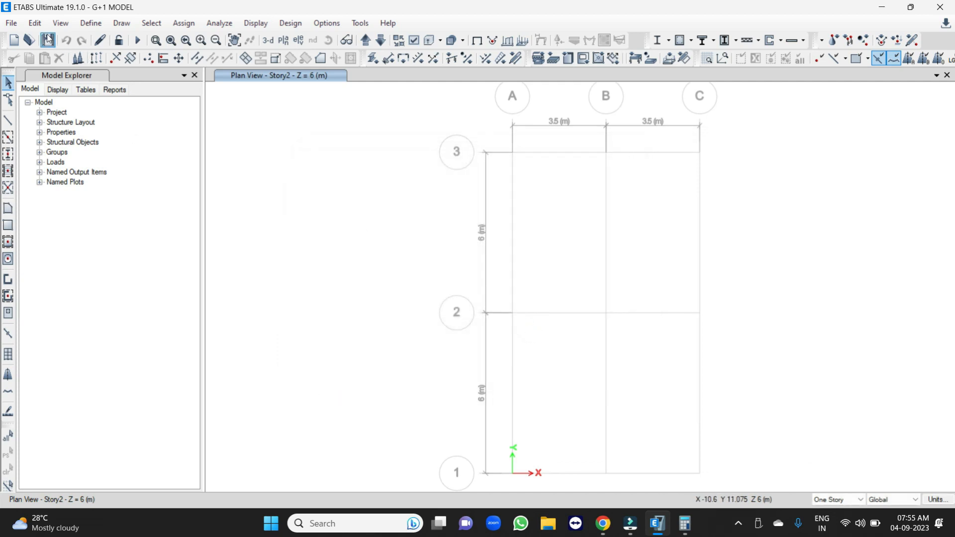
{"action": "left_click", "coordinate": [48, 39]}
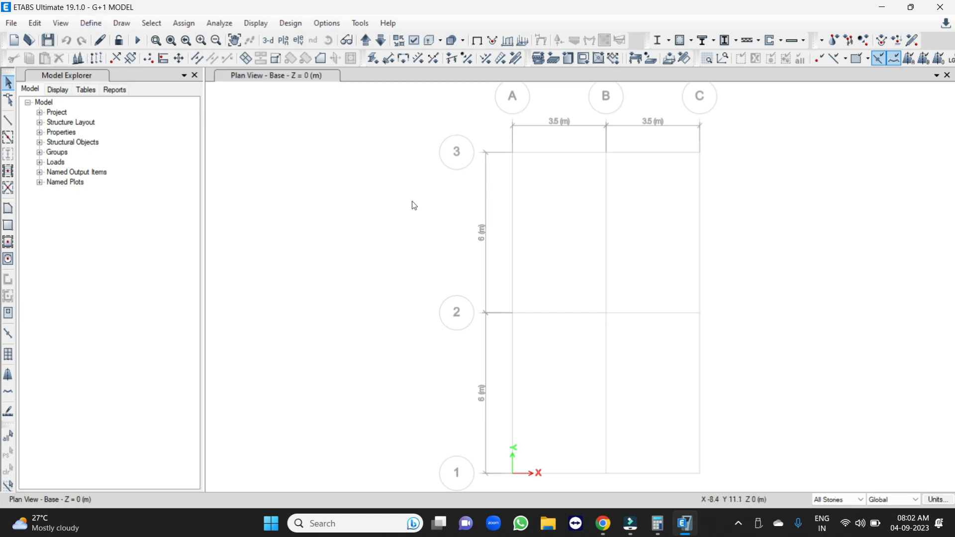
Check the story scope options for drawing and set the scope to One Story.
{"action": "left_click", "coordinate": [832, 499]}
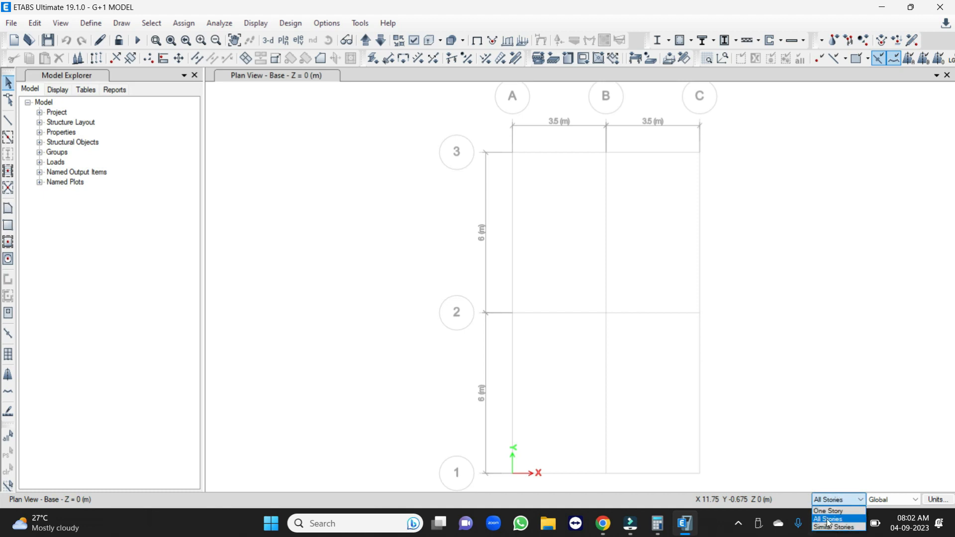
{"action": "left_click", "coordinate": [829, 520]}
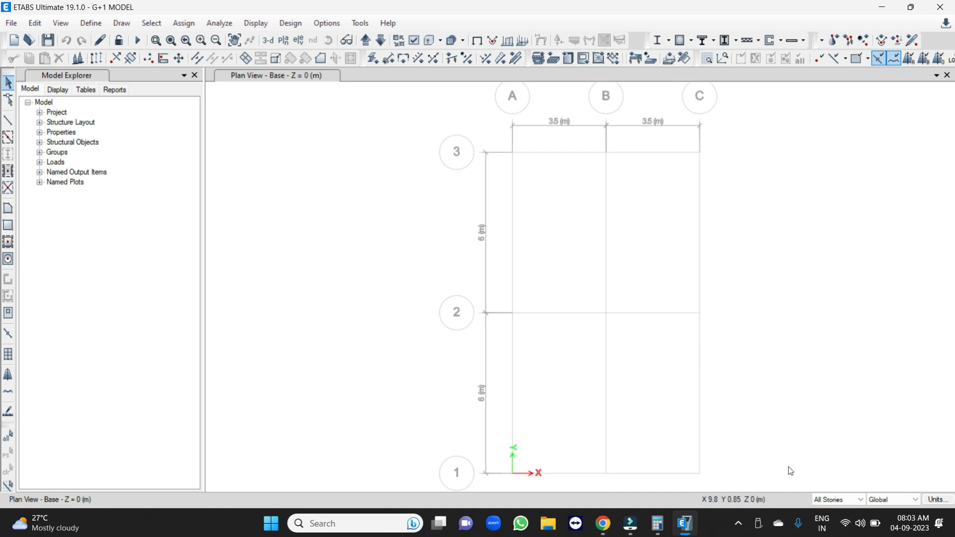
{"action": "left_click", "coordinate": [833, 500]}
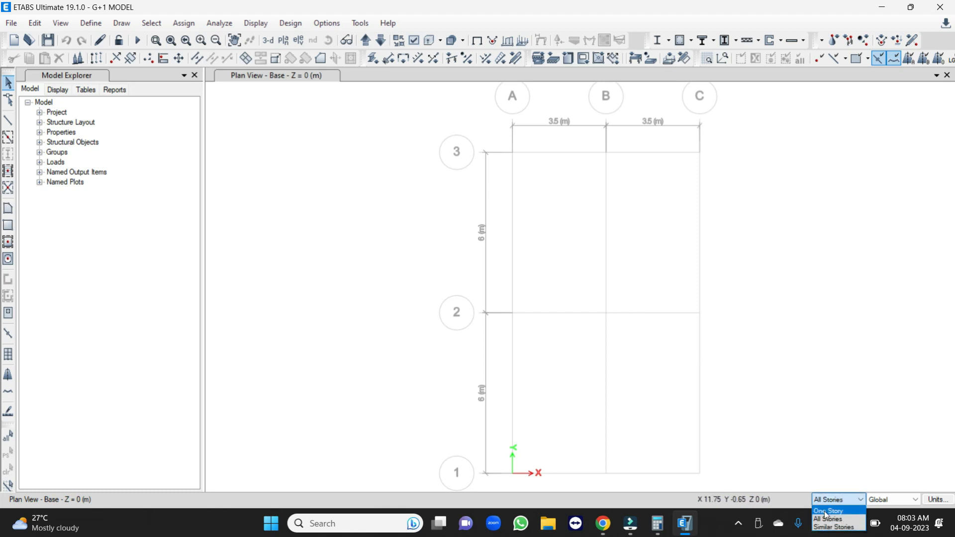
{"action": "left_click", "coordinate": [839, 511]}
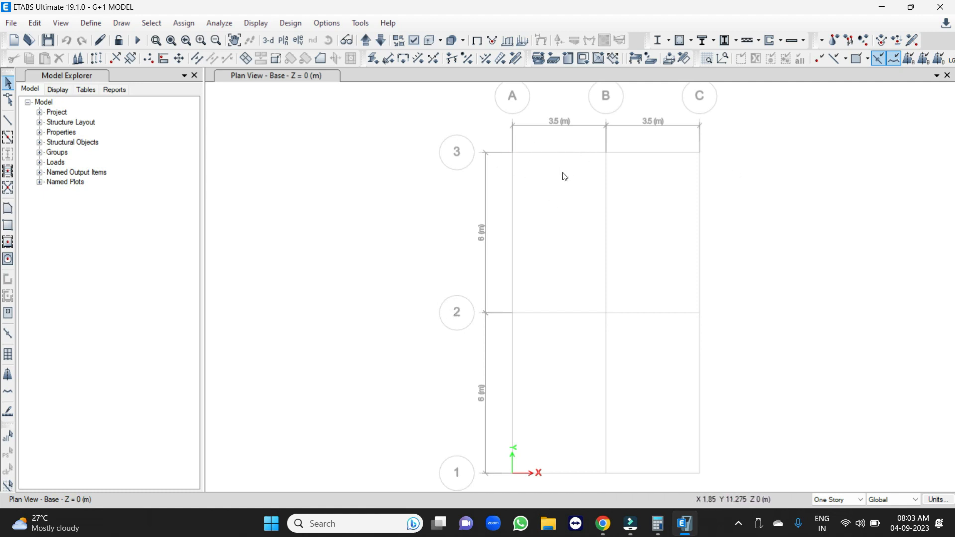
Move the plan view up to Story2 and set the drawing scope to All Stories.
{"action": "left_click", "coordinate": [365, 40]}
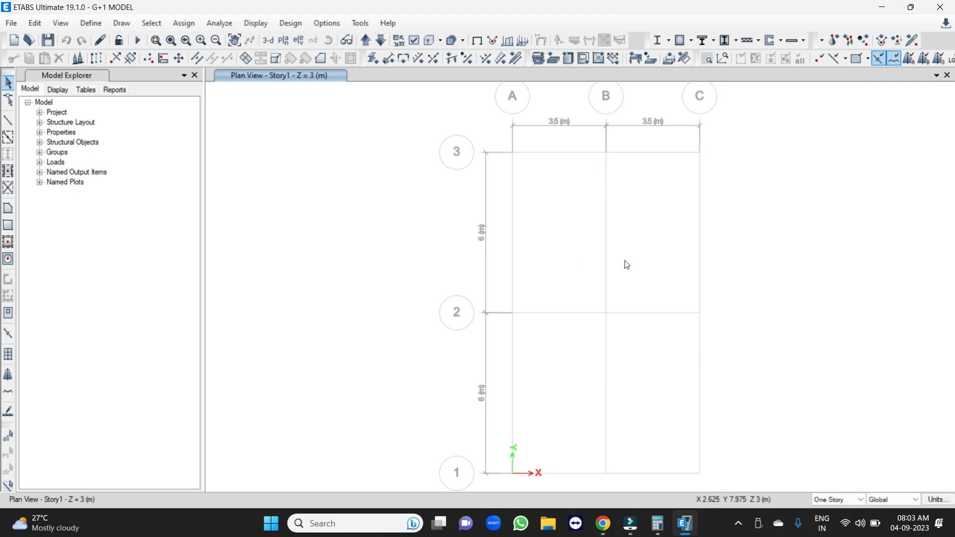
{"action": "left_click", "coordinate": [366, 41]}
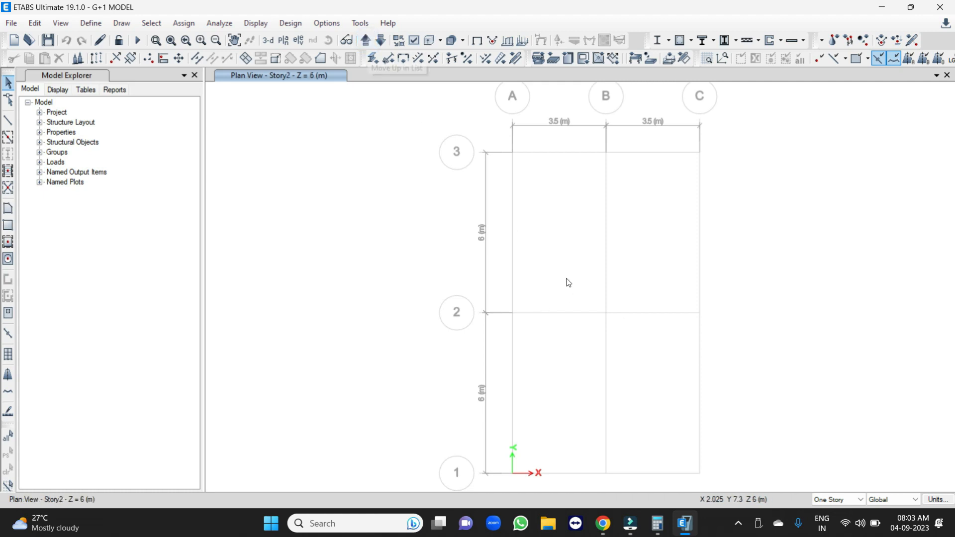
{"action": "left_click", "coordinate": [830, 500]}
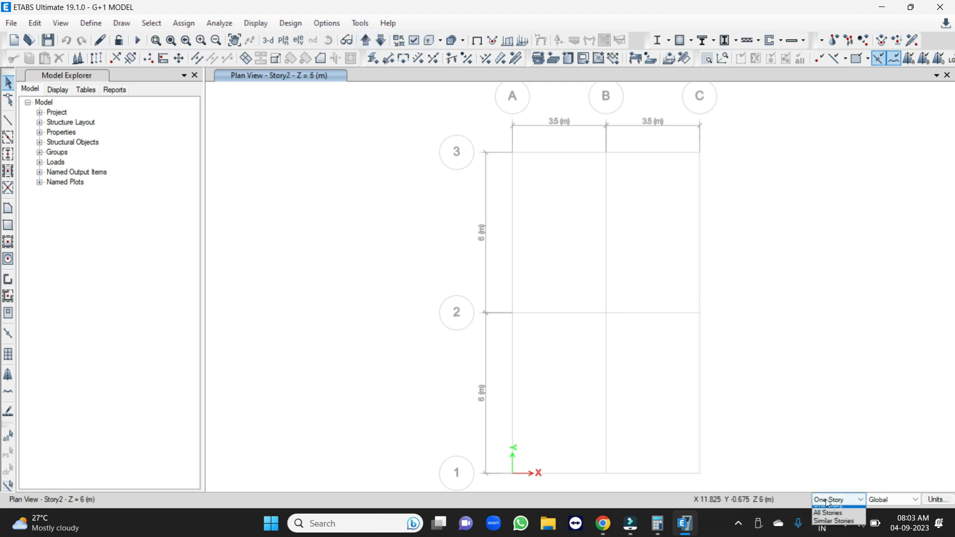
{"action": "left_click", "coordinate": [831, 521]}
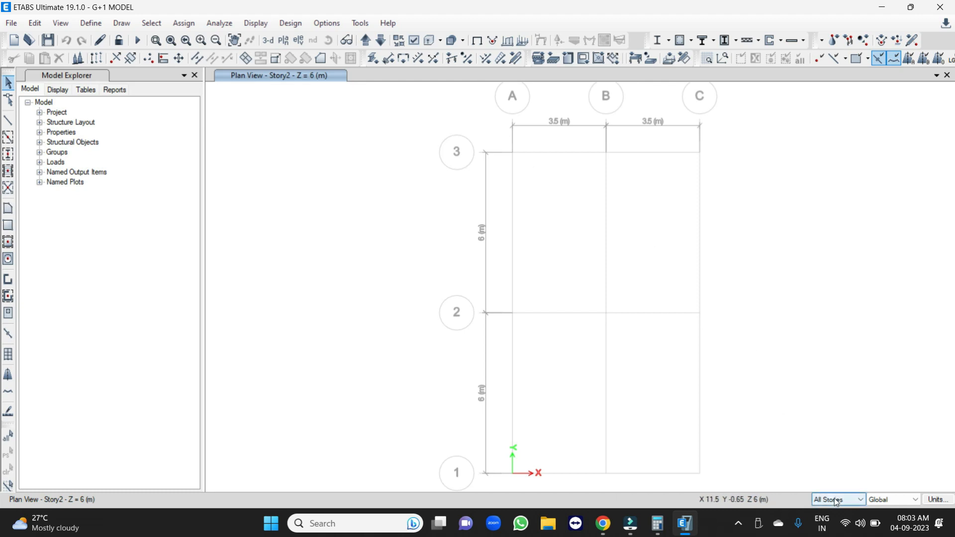
Quick-draw C-230X450 columns at grid points A3 and C3 on the Story2 plan.
{"action": "left_click", "coordinate": [8, 154]}
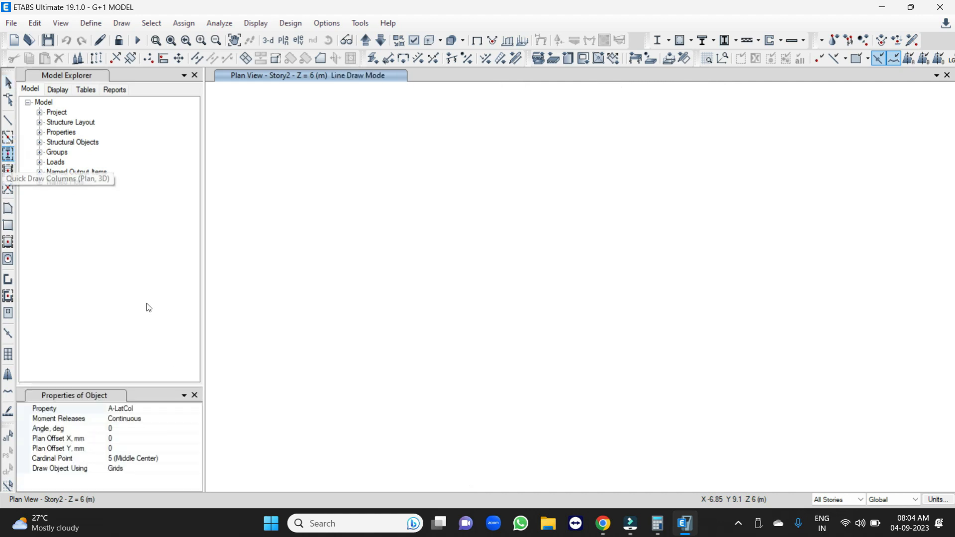
{"action": "left_click", "coordinate": [132, 413]}
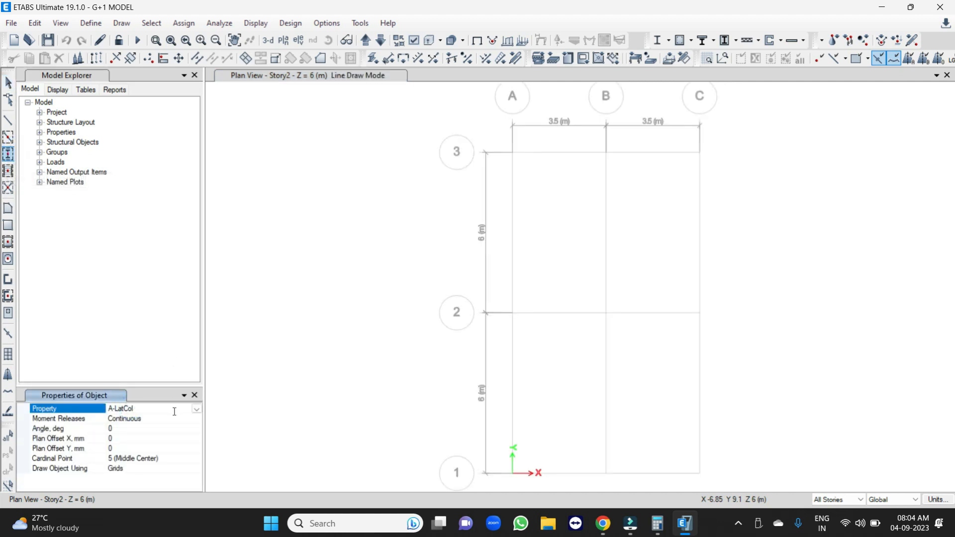
{"action": "left_click", "coordinate": [197, 411]}
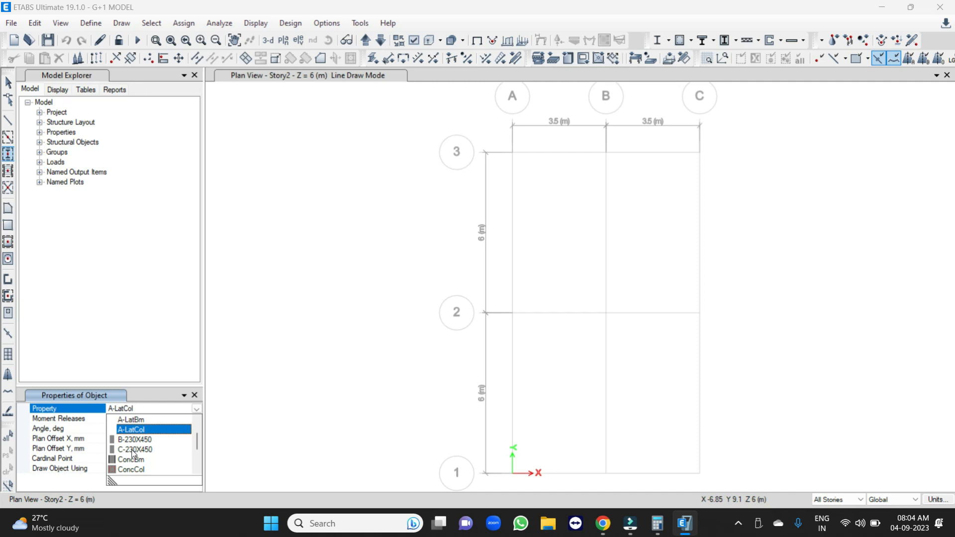
{"action": "left_click", "coordinate": [133, 450]}
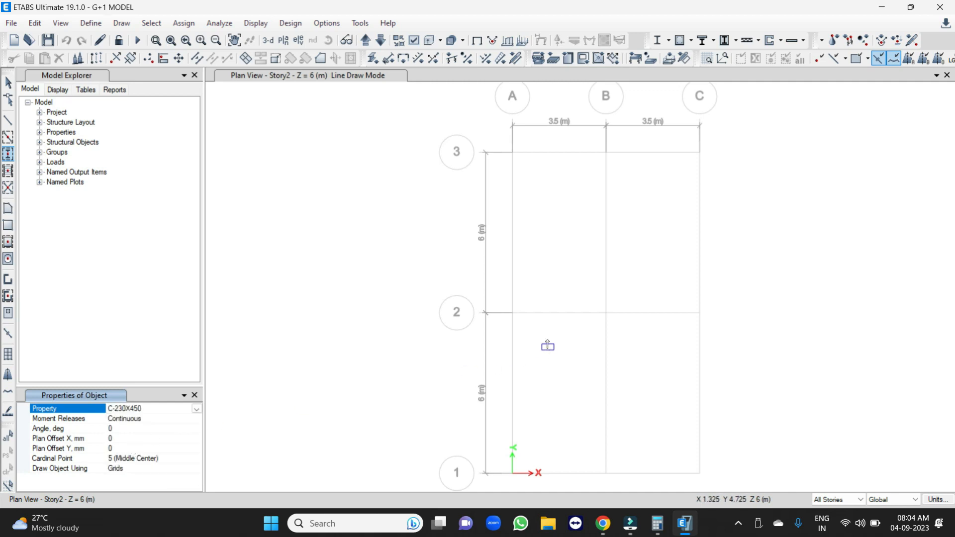
{"action": "left_click", "coordinate": [513, 153]}
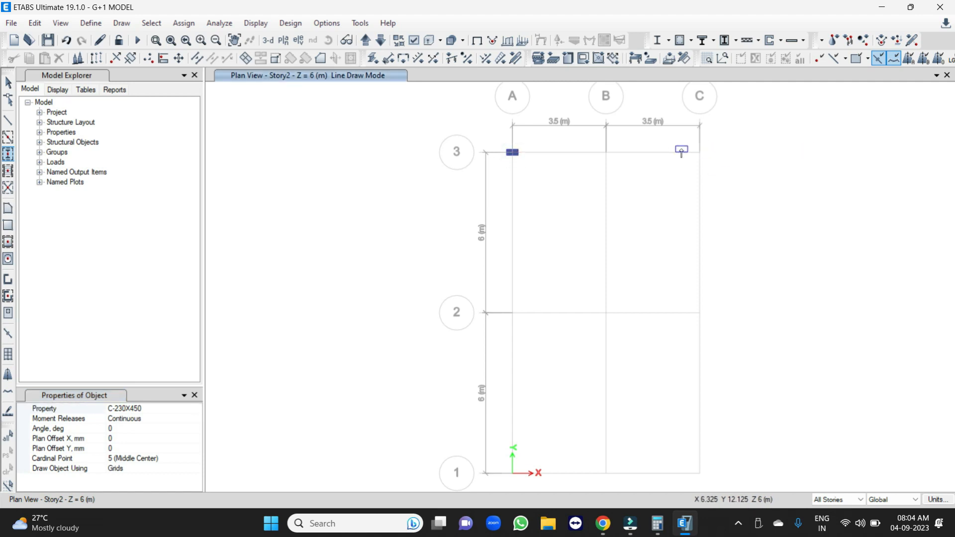
{"action": "left_click", "coordinate": [700, 153]}
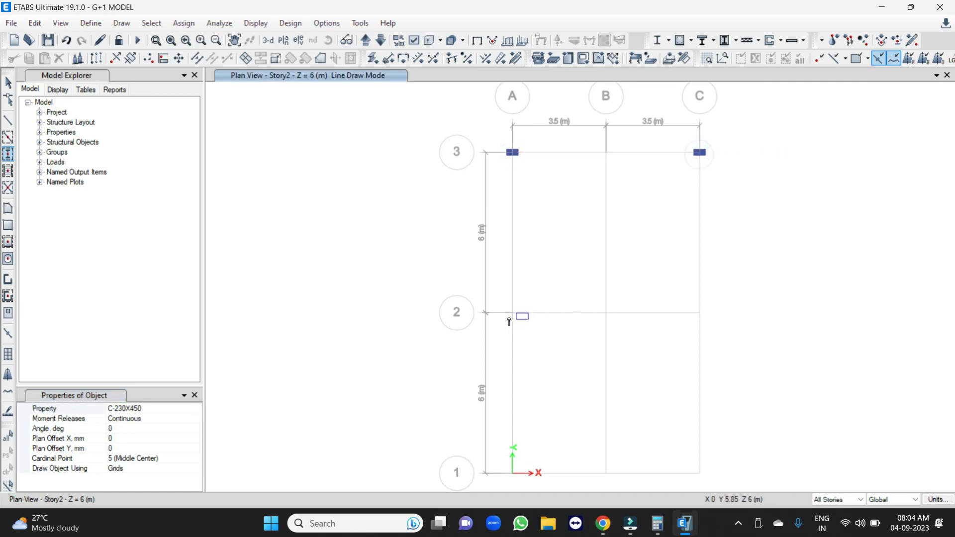
Place C-230X450 columns at grid points A2, C2, A1 and C1 and finish column drawing.
{"action": "left_click", "coordinate": [514, 314]}
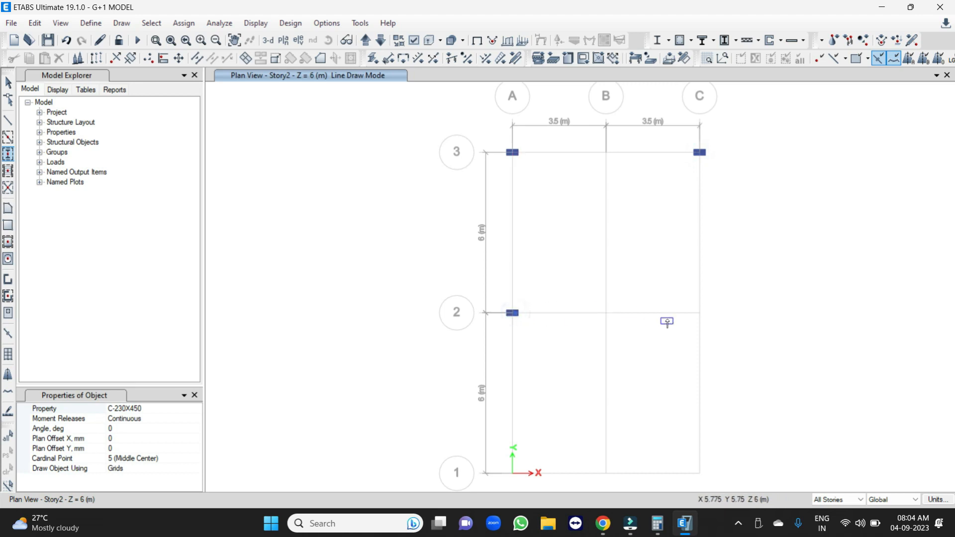
{"action": "left_click", "coordinate": [700, 313]}
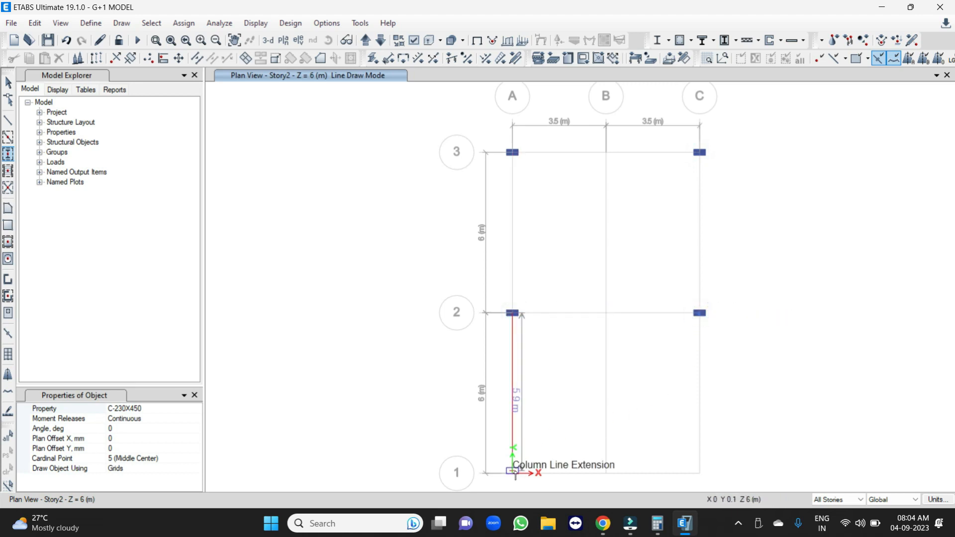
{"action": "left_click", "coordinate": [515, 474]}
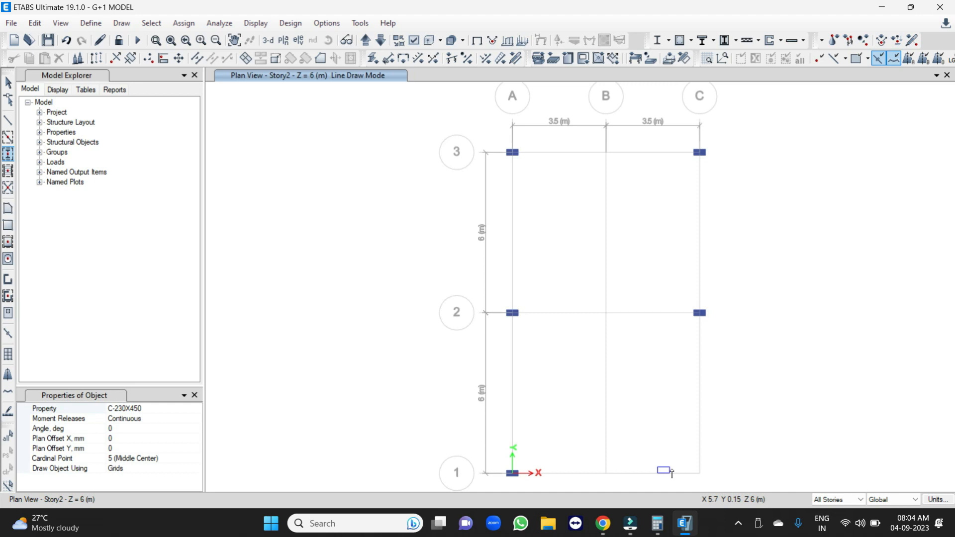
{"action": "left_click", "coordinate": [699, 473]}
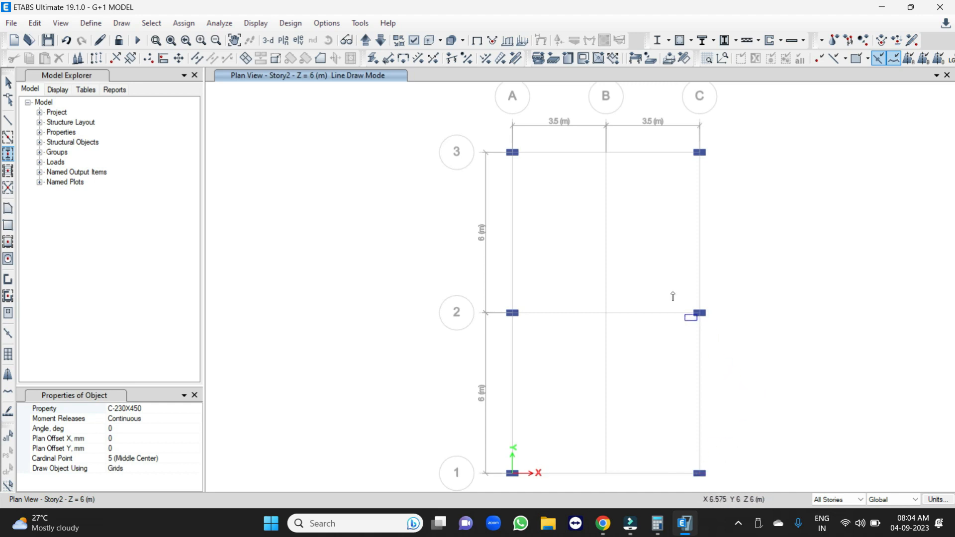
{"action": "left_click", "coordinate": [513, 154]}
{"action": "key", "text": "Escape"}
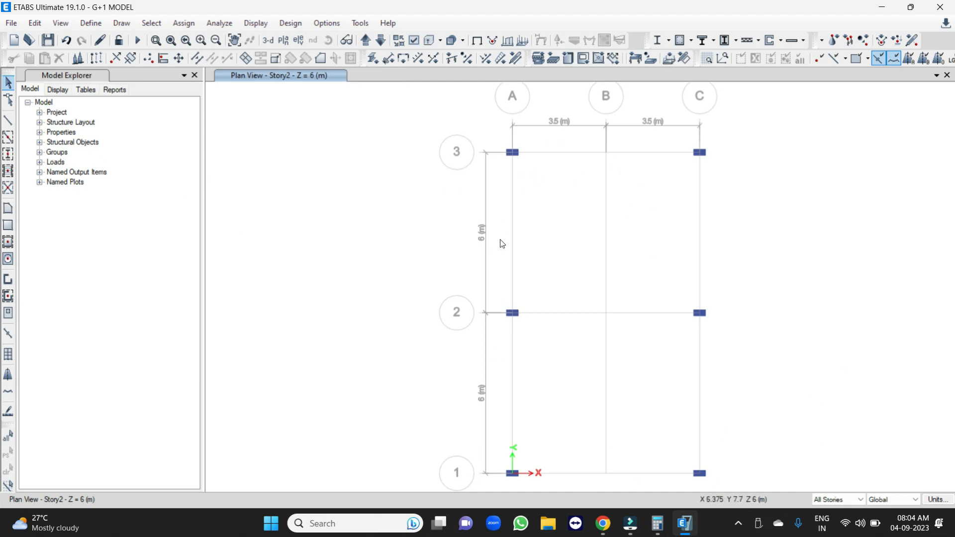
Draw a straight B-230X450 frame beam along grid line 3 from column A3 to column C3.
{"action": "left_click", "coordinate": [9, 122]}
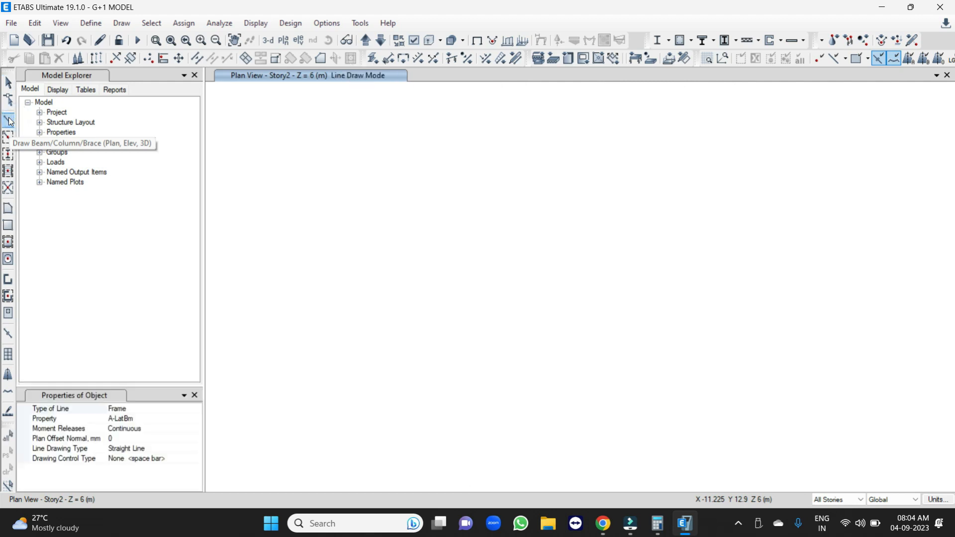
{"action": "left_click", "coordinate": [196, 419]}
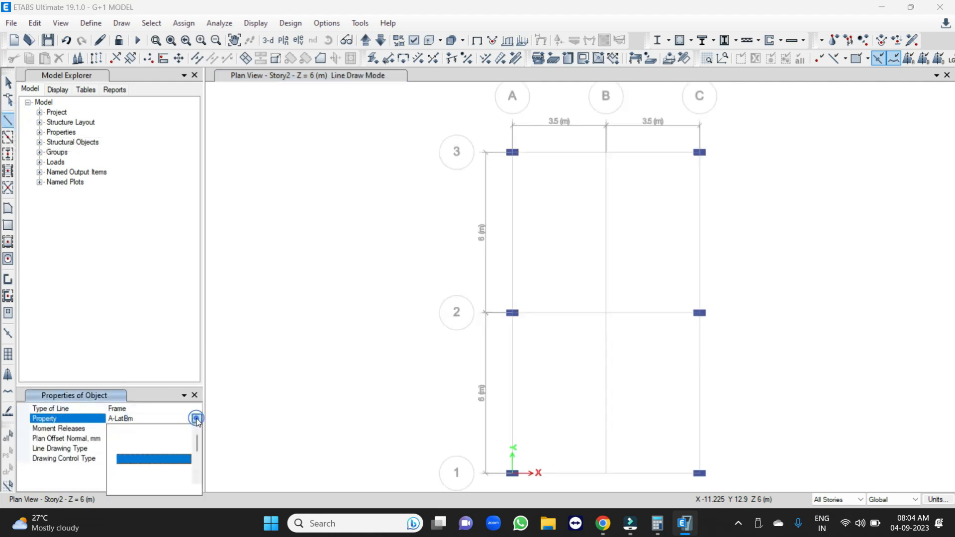
{"action": "left_click", "coordinate": [150, 457]}
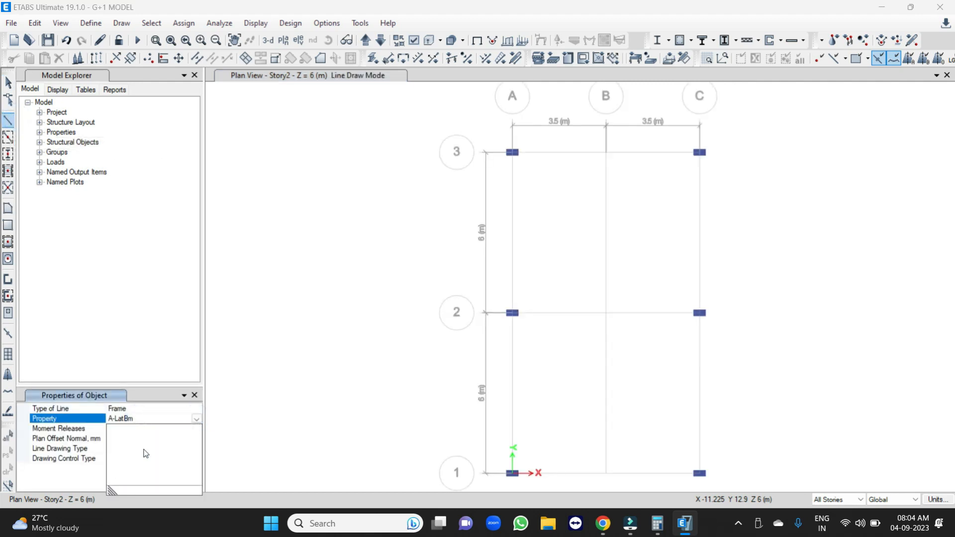
{"action": "left_click", "coordinate": [513, 152]}
{"action": "left_click", "coordinate": [699, 152]}
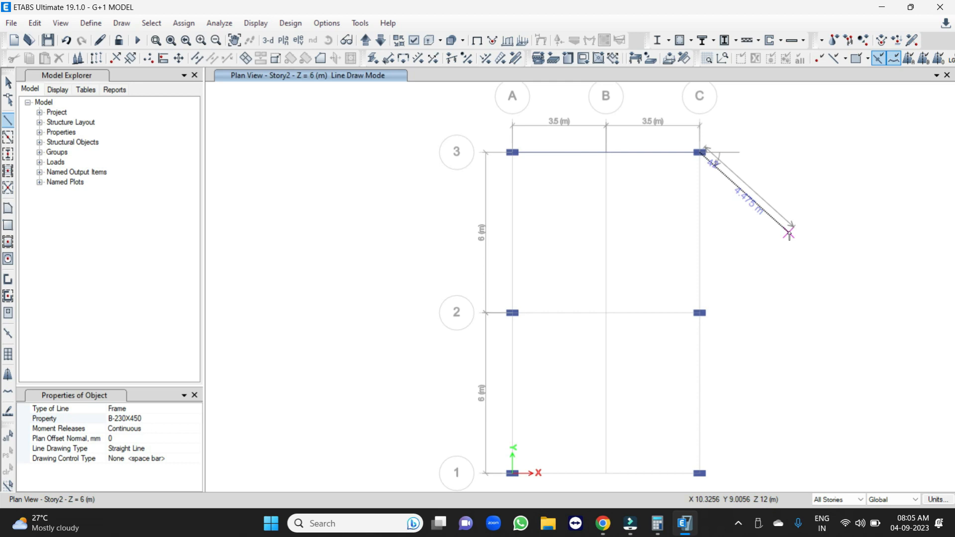
{"action": "key", "text": "Escape"}
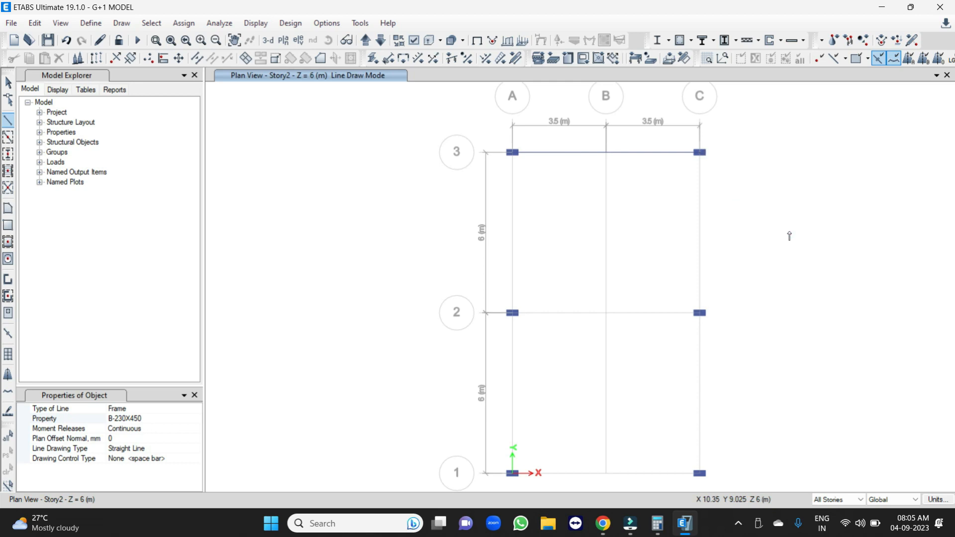
Draw B-230X450 beams from A2 to C2 and from A1 to C1 as separate lines.
{"action": "left_click", "coordinate": [516, 319]}
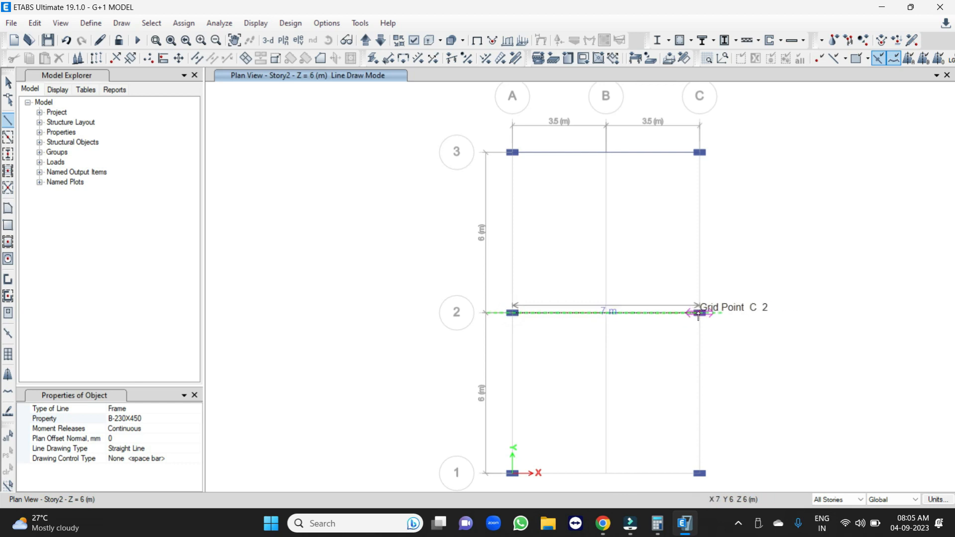
{"action": "left_click", "coordinate": [698, 313]}
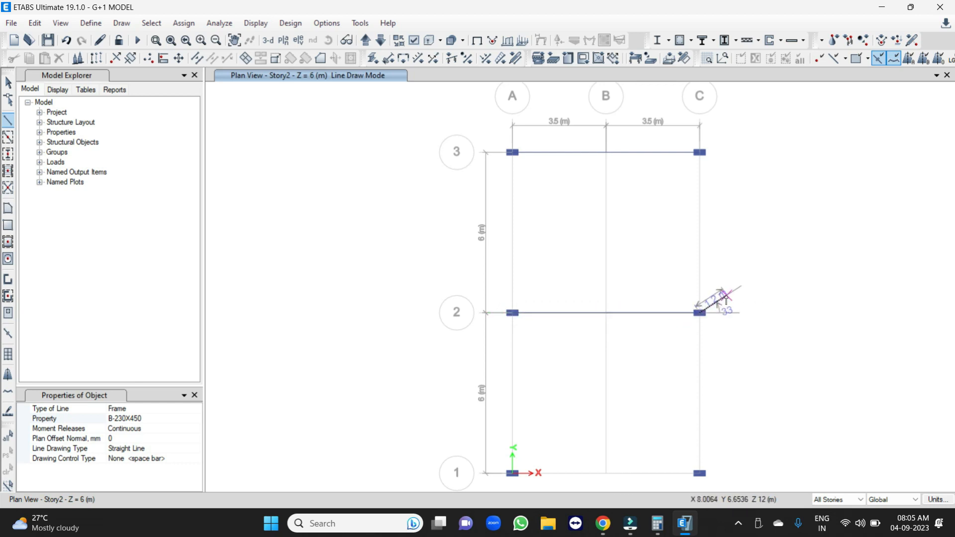
{"action": "right_click", "coordinate": [727, 300]}
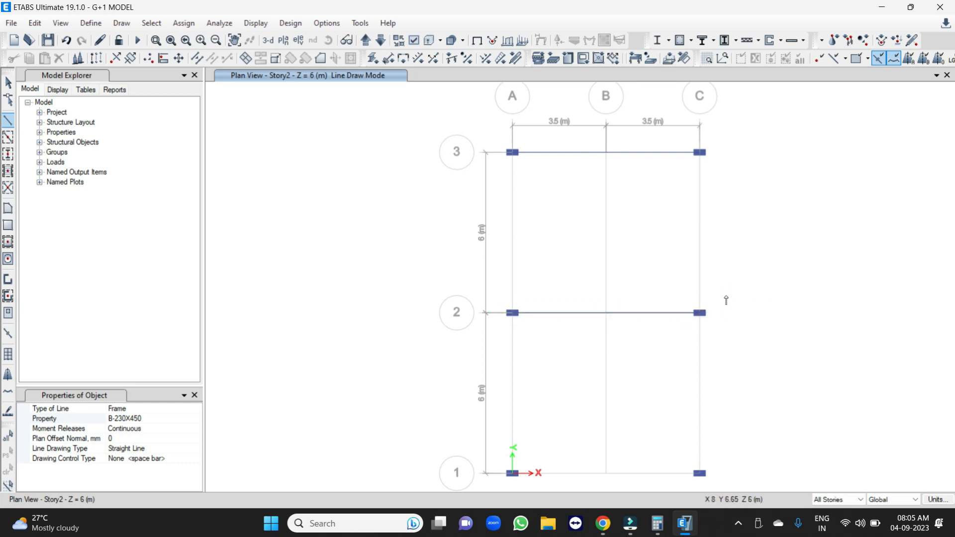
{"action": "left_click", "coordinate": [513, 473]}
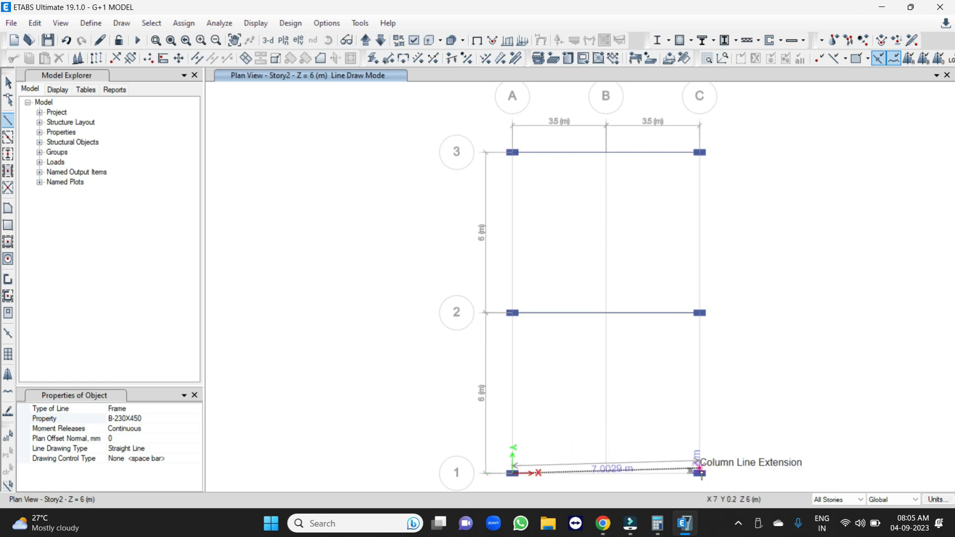
{"action": "left_click", "coordinate": [700, 473]}
{"action": "right_click", "coordinate": [752, 391]}
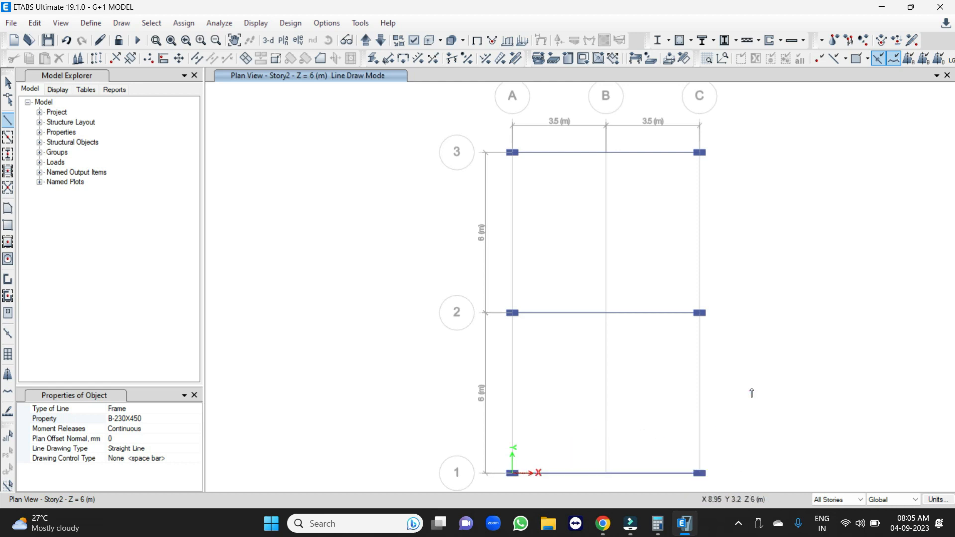
Draw B-230X450 beams along grid line A from A1 through A2 to A3.
{"action": "left_click", "coordinate": [512, 473]}
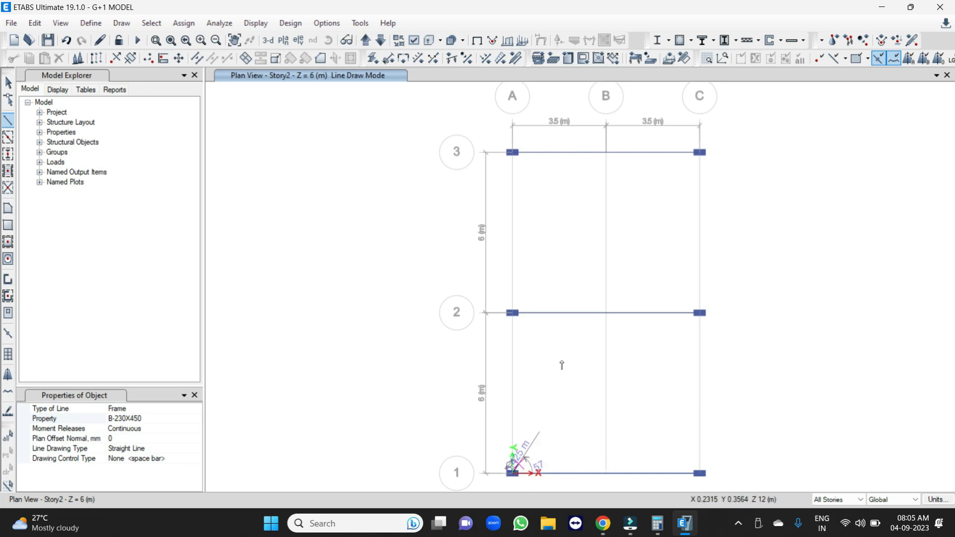
{"action": "left_click", "coordinate": [513, 313]}
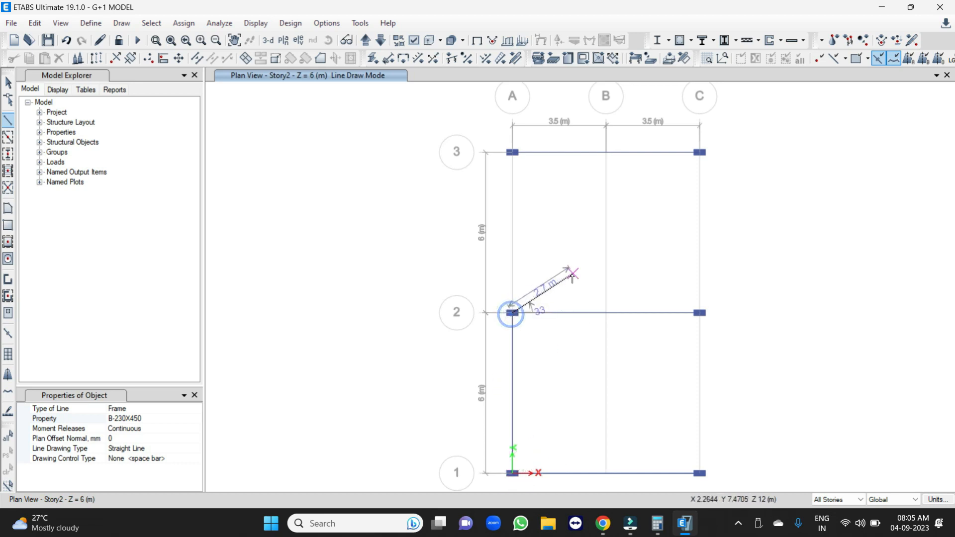
{"action": "left_click", "coordinate": [512, 152]}
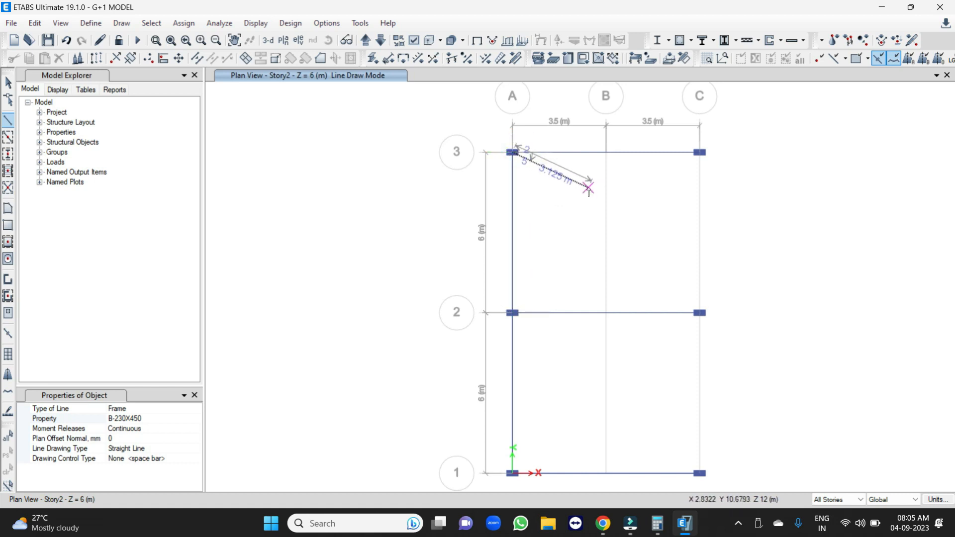
{"action": "right_click", "coordinate": [538, 95]}
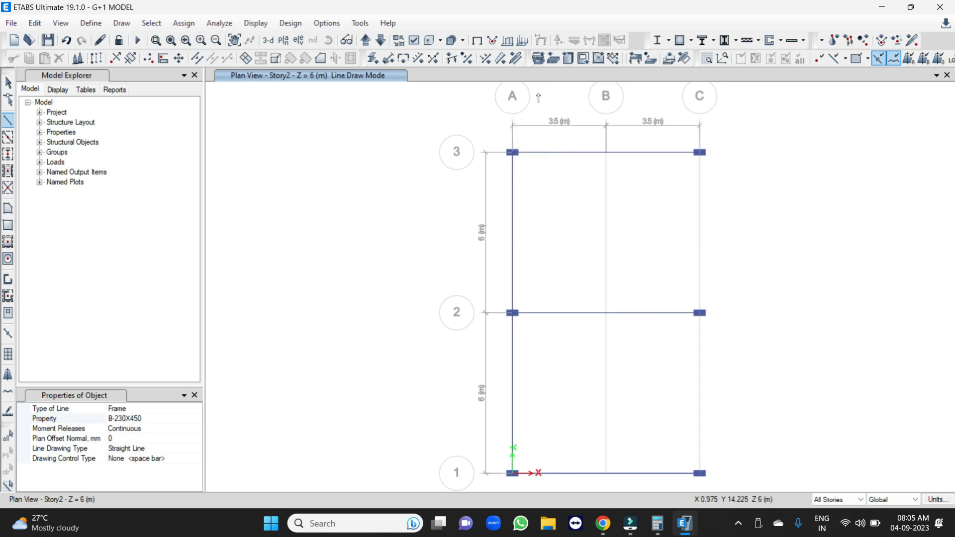
Draw B-230X450 beams along grid line C from C1 through C2 to C3 and finish beam drawing.
{"action": "left_click", "coordinate": [701, 474]}
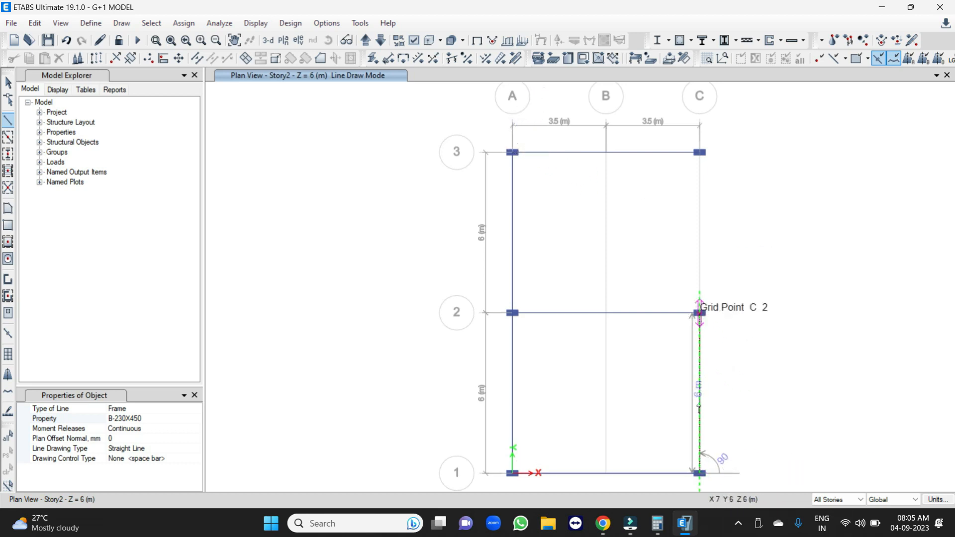
{"action": "left_click", "coordinate": [700, 313]}
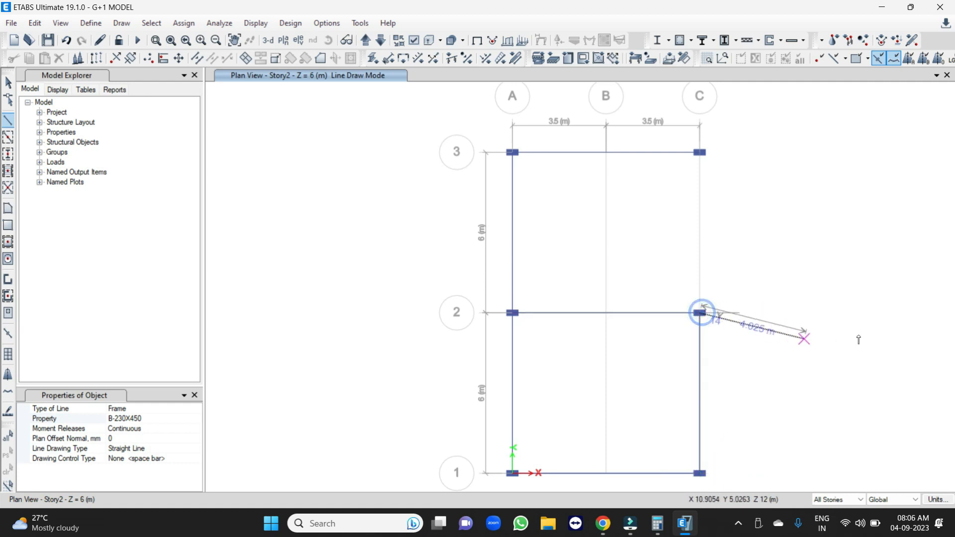
{"action": "left_click", "coordinate": [700, 153]}
{"action": "key", "text": "Escape"}
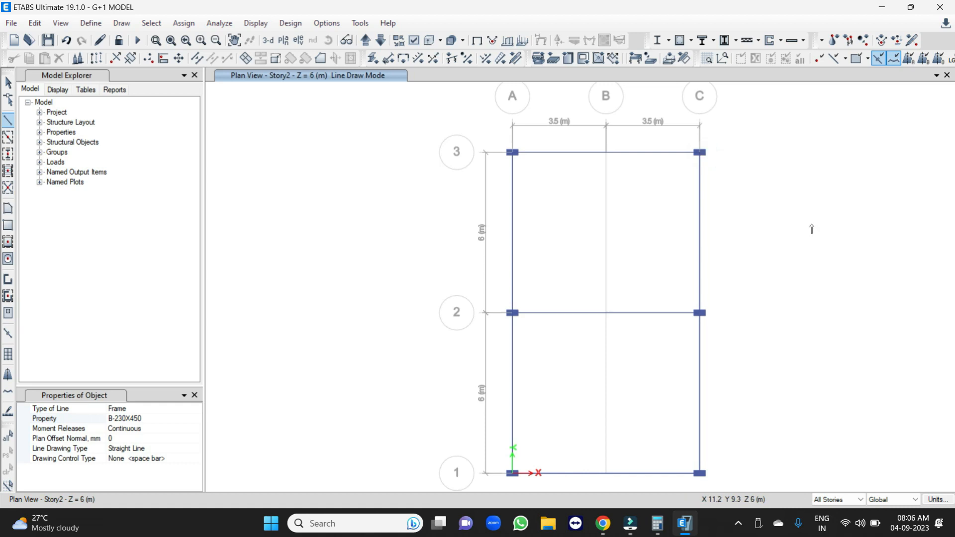
{"action": "key", "text": "Escape"}
On the Story1 plan, draw B-230X450 secondary beams along grid line B from B1 through B2 to B3.
{"action": "left_click", "coordinate": [381, 40]}
{"action": "left_click", "coordinate": [365, 40]}
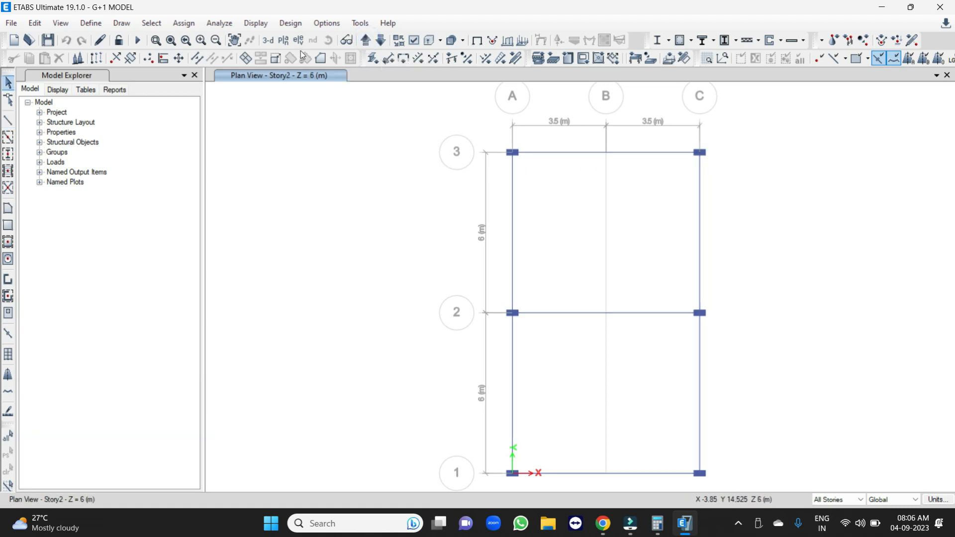
{"action": "left_click", "coordinate": [381, 40]}
{"action": "left_click", "coordinate": [8, 118]}
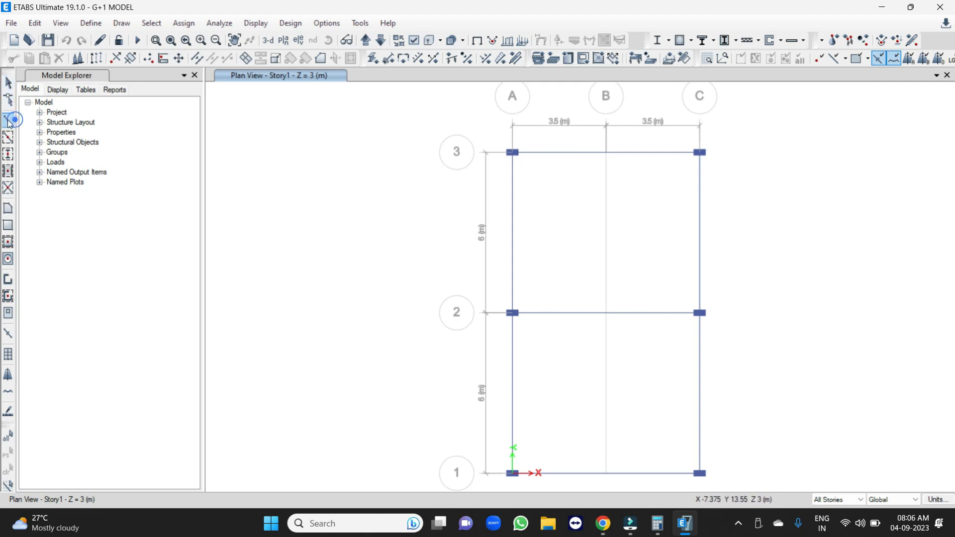
{"action": "left_click", "coordinate": [606, 474]}
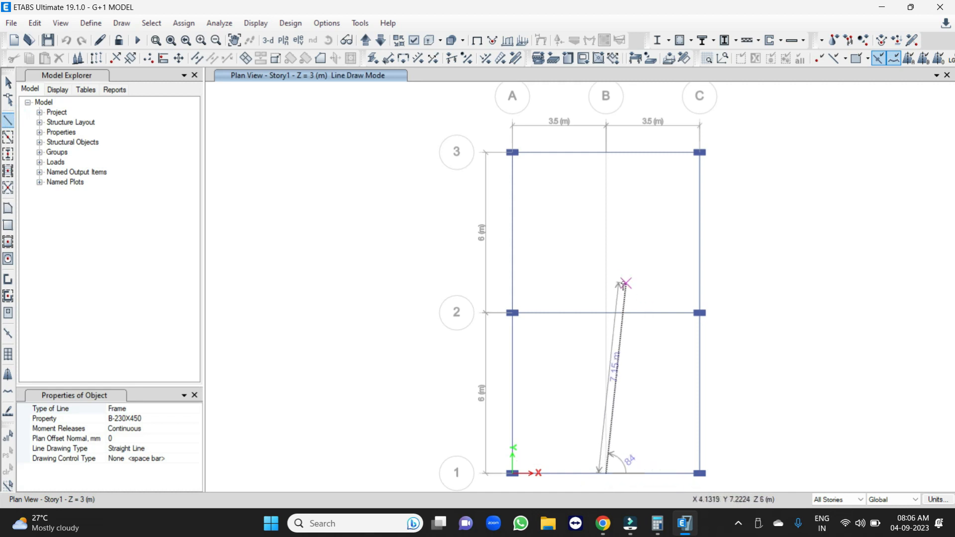
{"action": "left_click", "coordinate": [606, 312]}
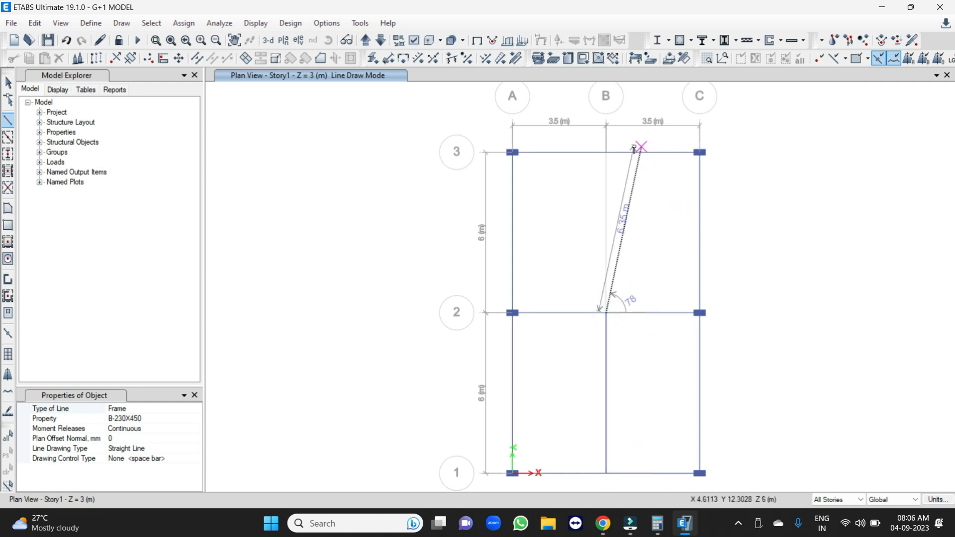
{"action": "left_click", "coordinate": [606, 153]}
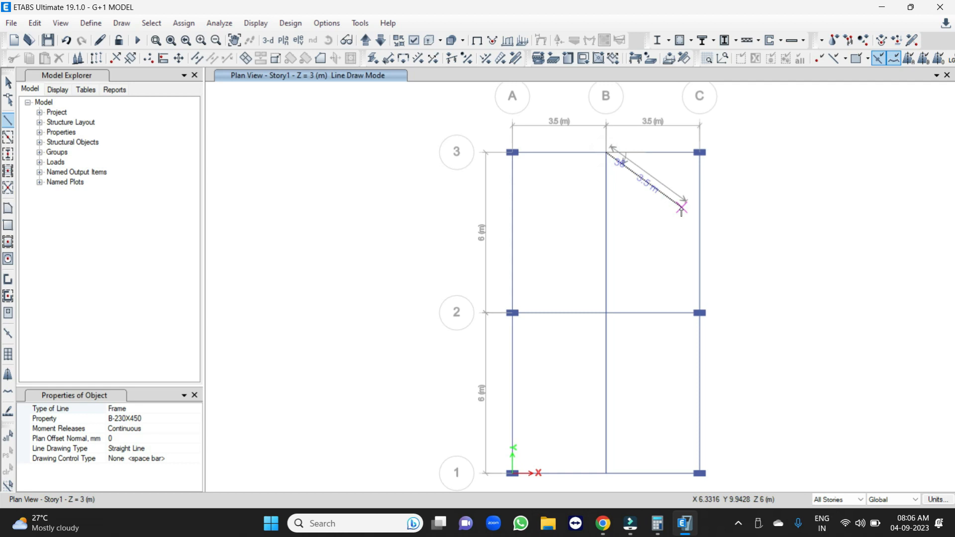
{"action": "key", "text": "Escape"}
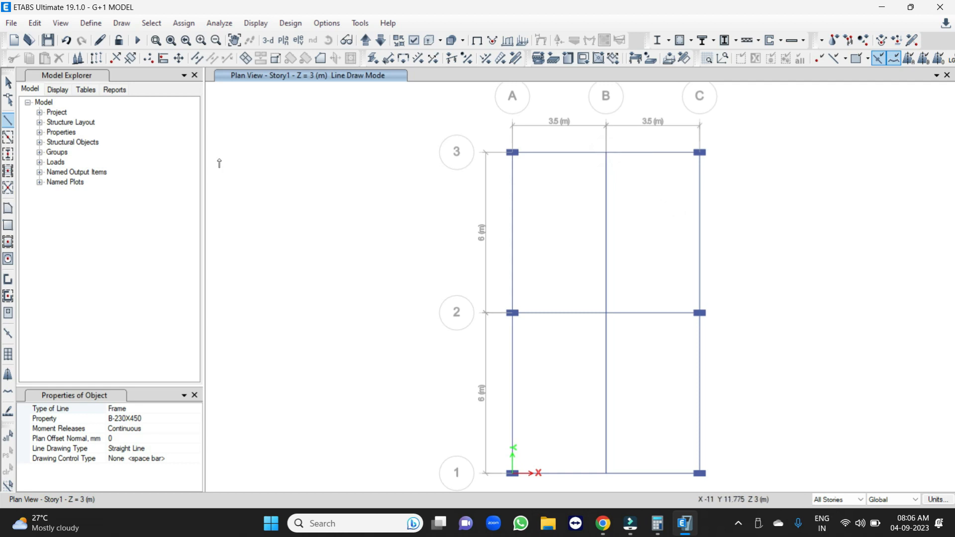
{"action": "key", "text": "Escape"}
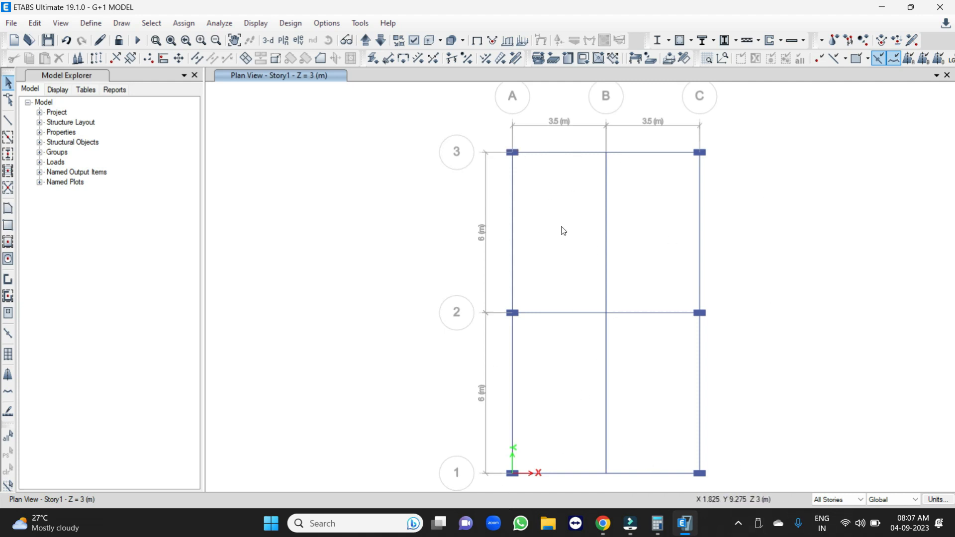
Start drawing a floor area on the Story1 plan with S125 as its slab property.
{"action": "left_click", "coordinate": [7, 210]}
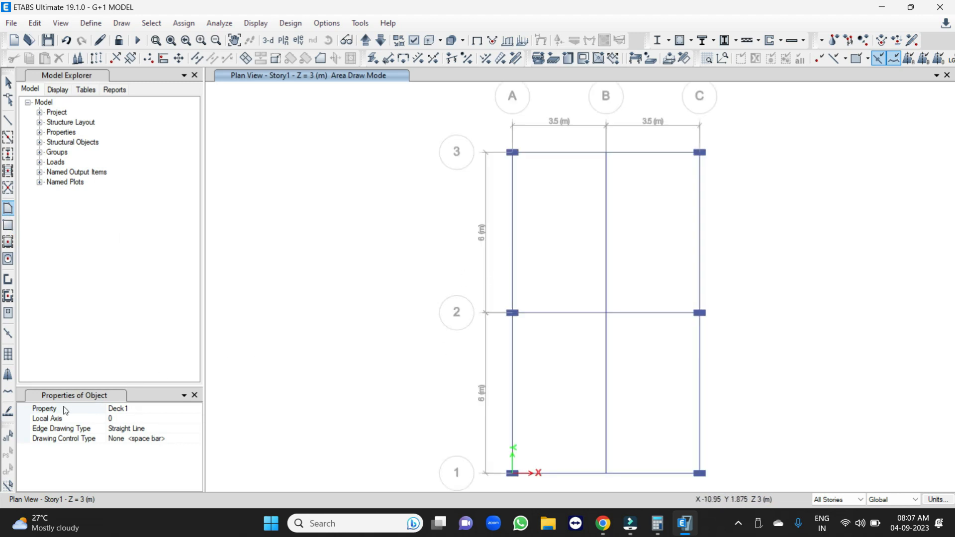
{"action": "left_click", "coordinate": [143, 409]}
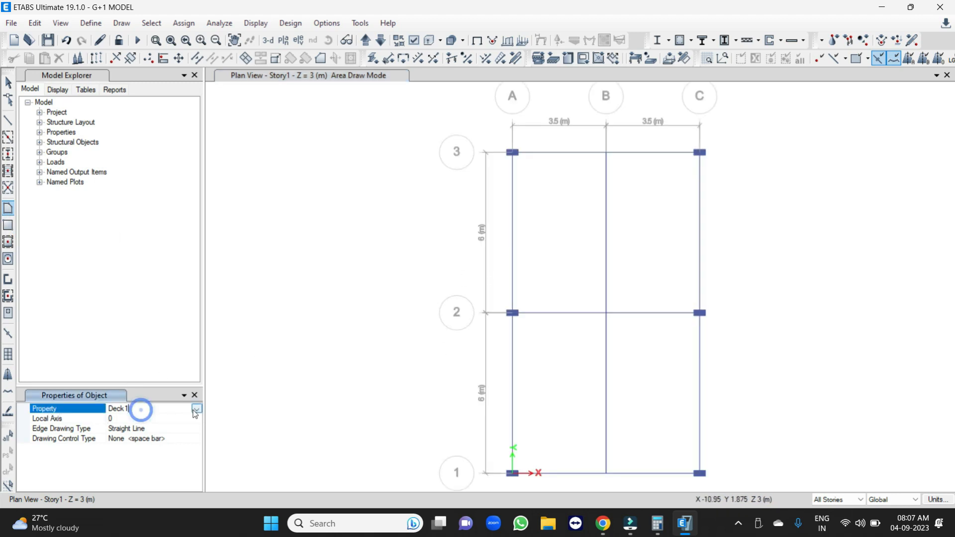
{"action": "left_click", "coordinate": [196, 408]}
{"action": "left_click", "coordinate": [117, 459]}
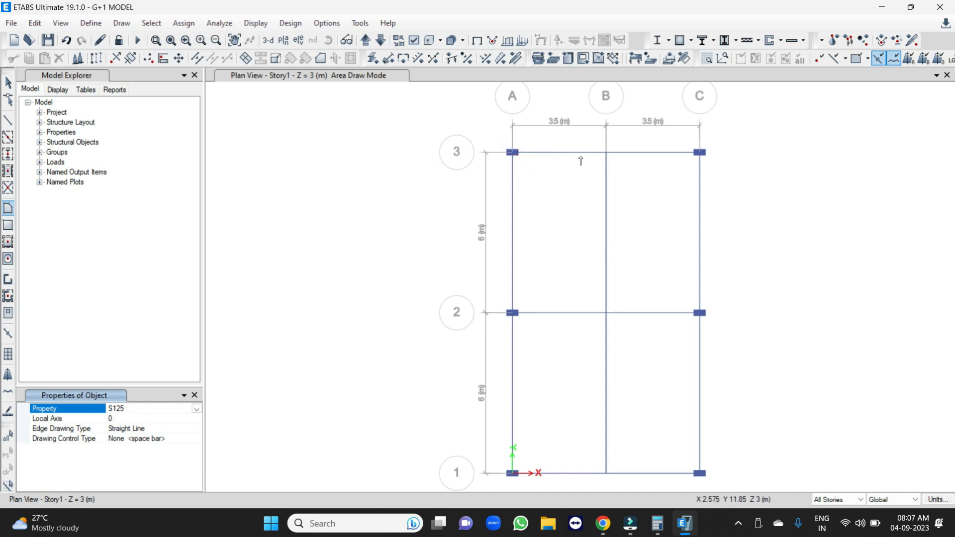
Draw an S125 slab panel on the Story1 plan through grid points A3, B3, B2 and A2.
{"action": "left_click", "coordinate": [515, 154]}
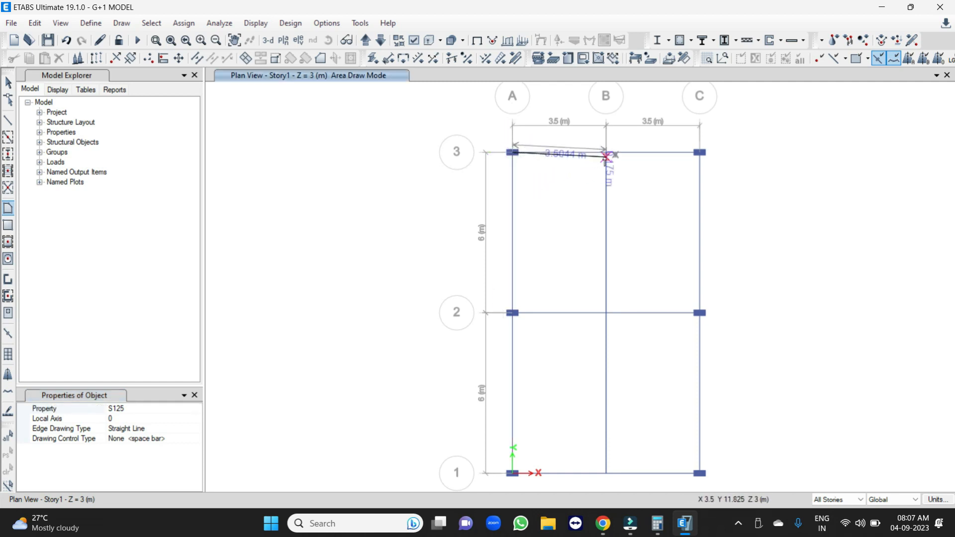
{"action": "left_click", "coordinate": [606, 152]}
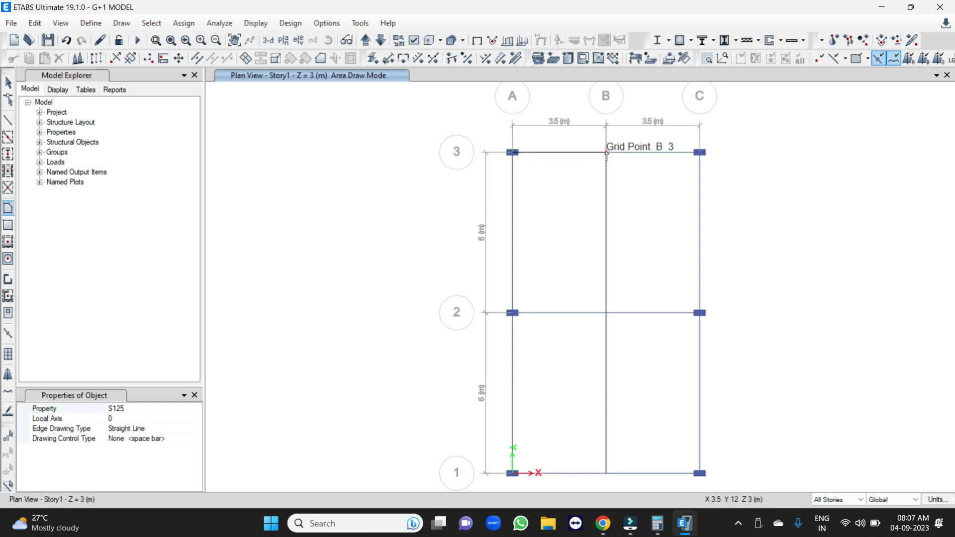
{"action": "left_click", "coordinate": [606, 313]}
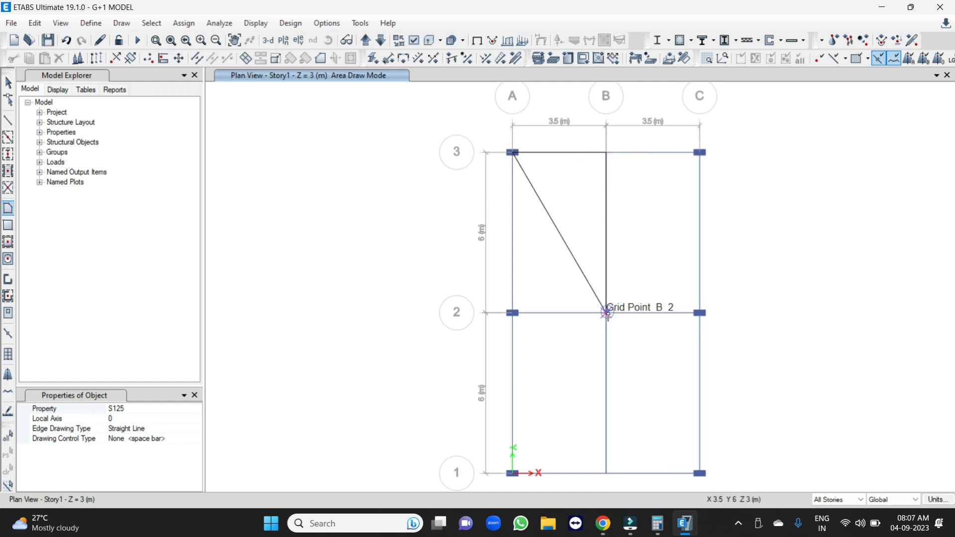
{"action": "left_click", "coordinate": [512, 313]}
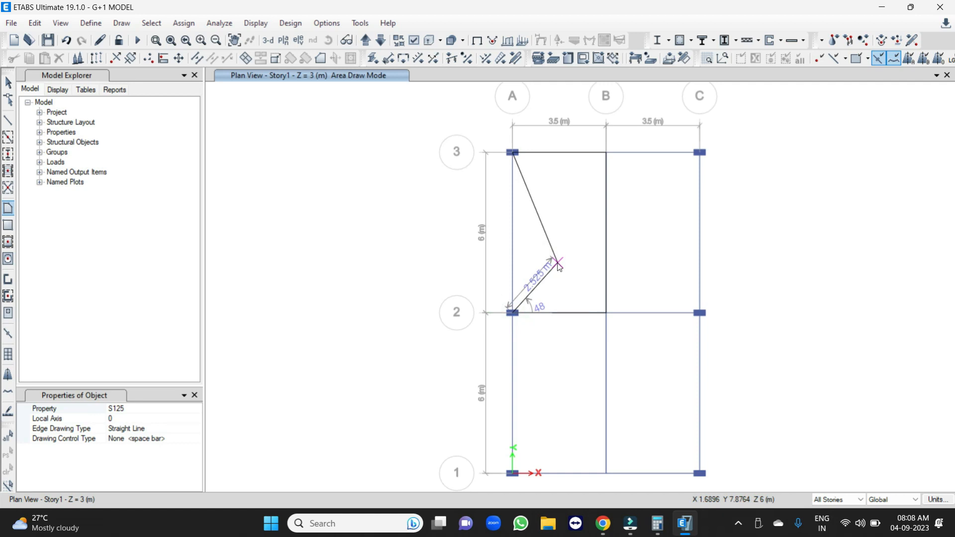
{"action": "key", "text": "Return"}
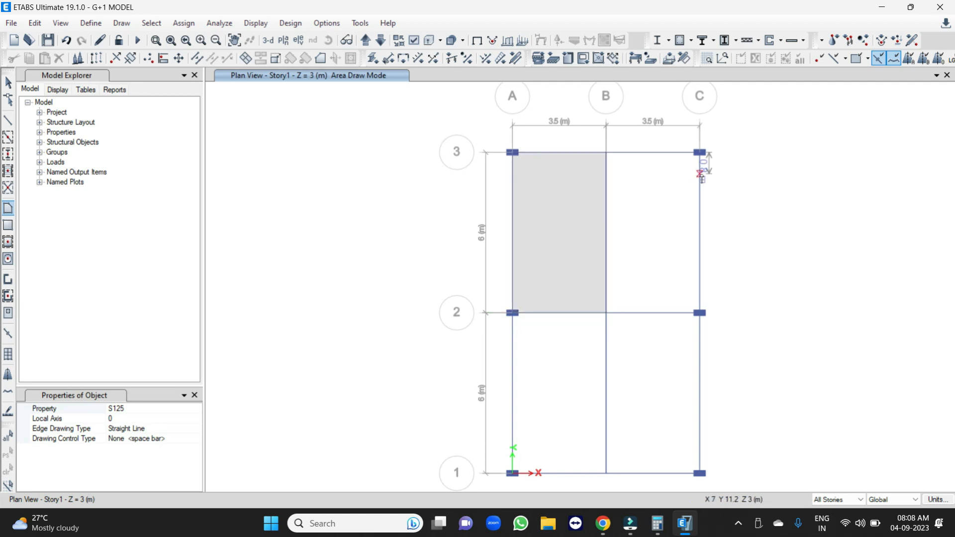
Draw an S125 slab panel through grid points B3, C3, C2 and B2.
{"action": "left_click", "coordinate": [606, 153]}
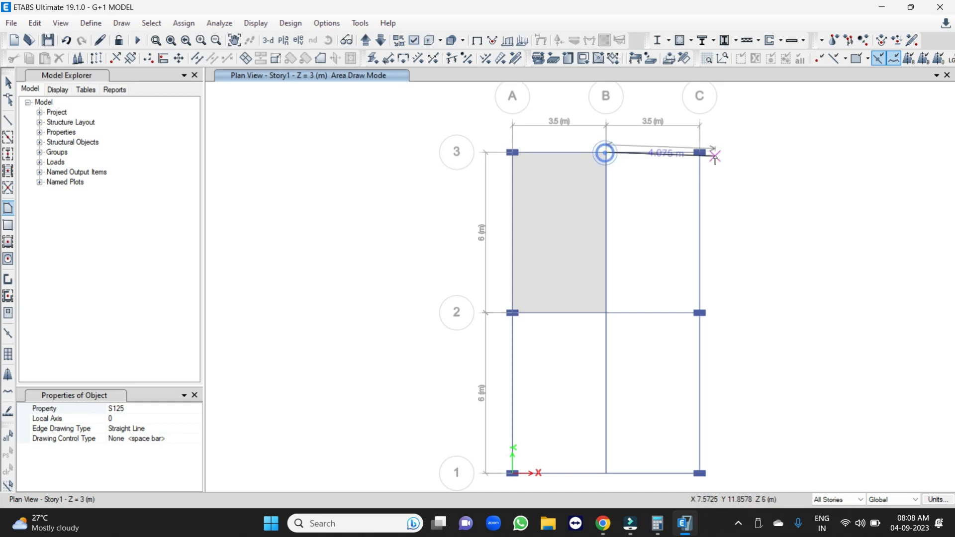
{"action": "left_click", "coordinate": [700, 153]}
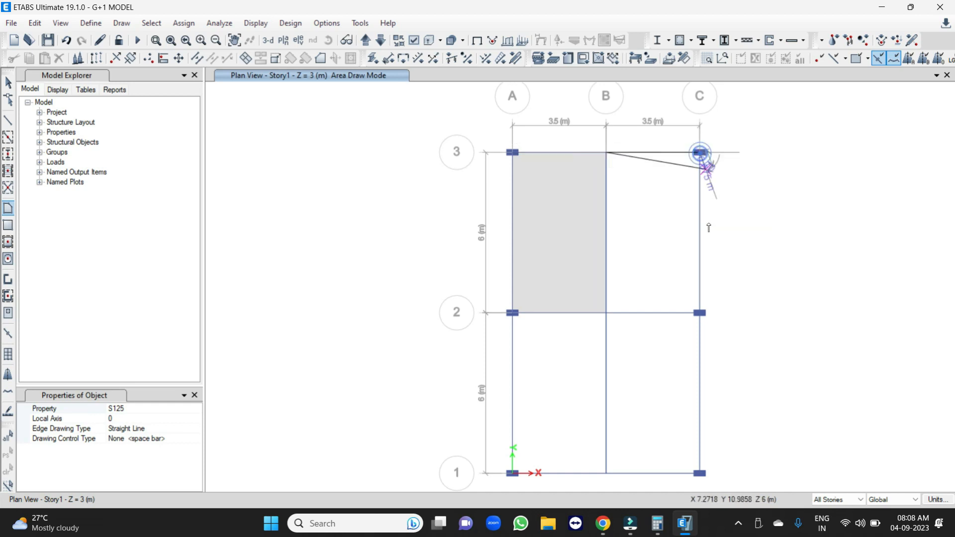
{"action": "left_click", "coordinate": [700, 312]}
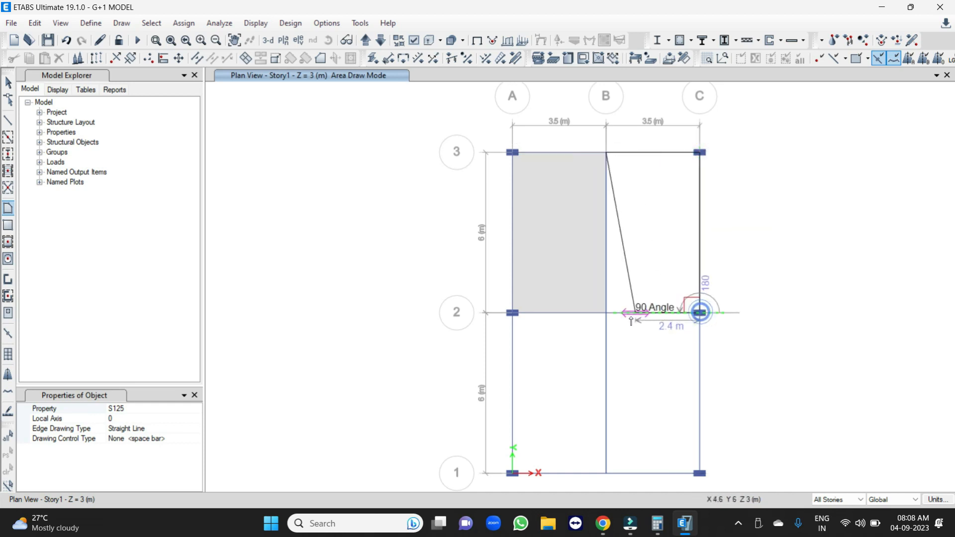
{"action": "left_click", "coordinate": [606, 313]}
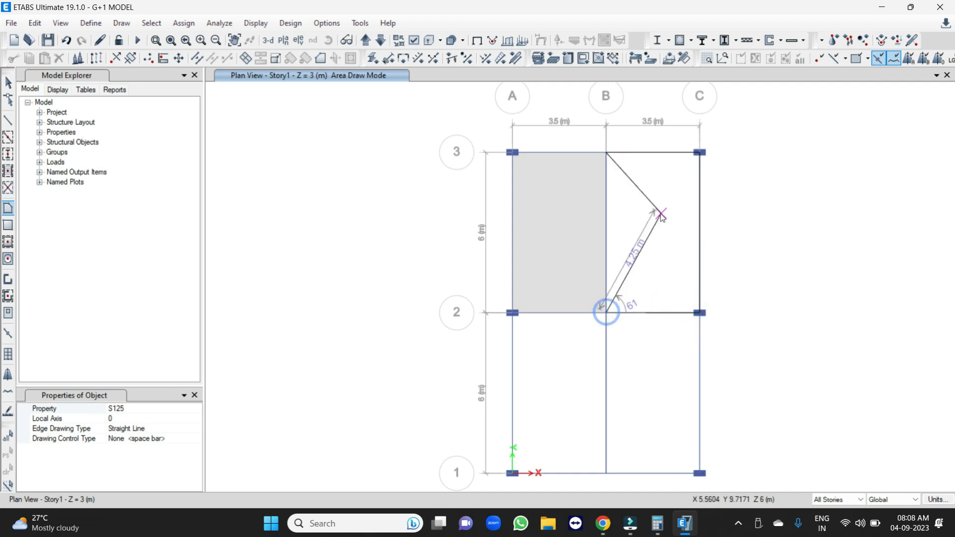
{"action": "key", "text": "Return"}
Draw an S125 slab panel through grid points A2, B2, B1 and A1.
{"action": "left_click", "coordinate": [512, 314]}
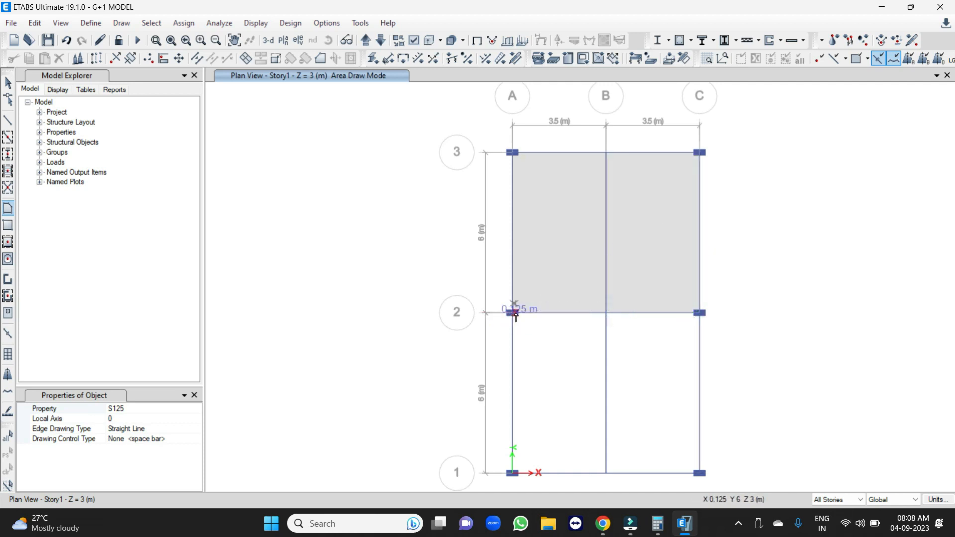
{"action": "left_click", "coordinate": [606, 314]}
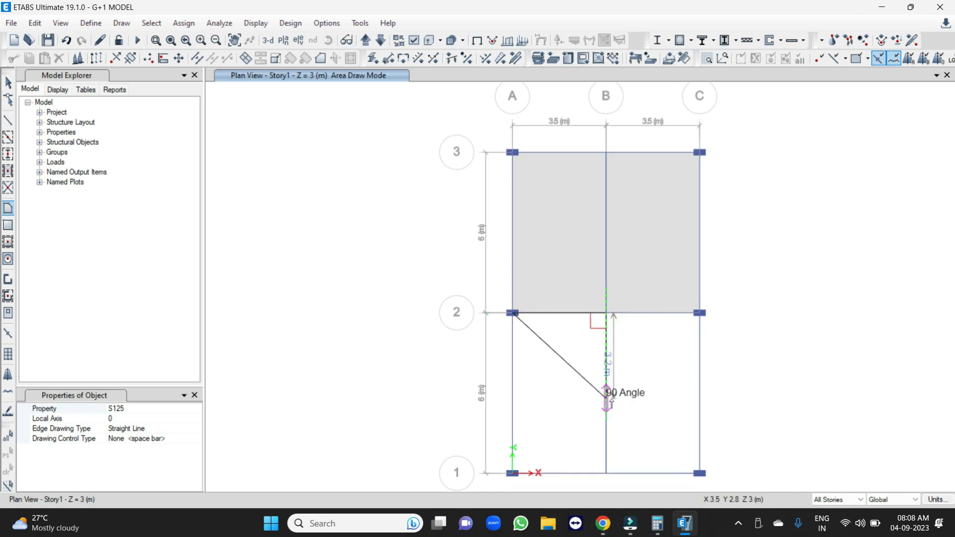
{"action": "left_click", "coordinate": [606, 473]}
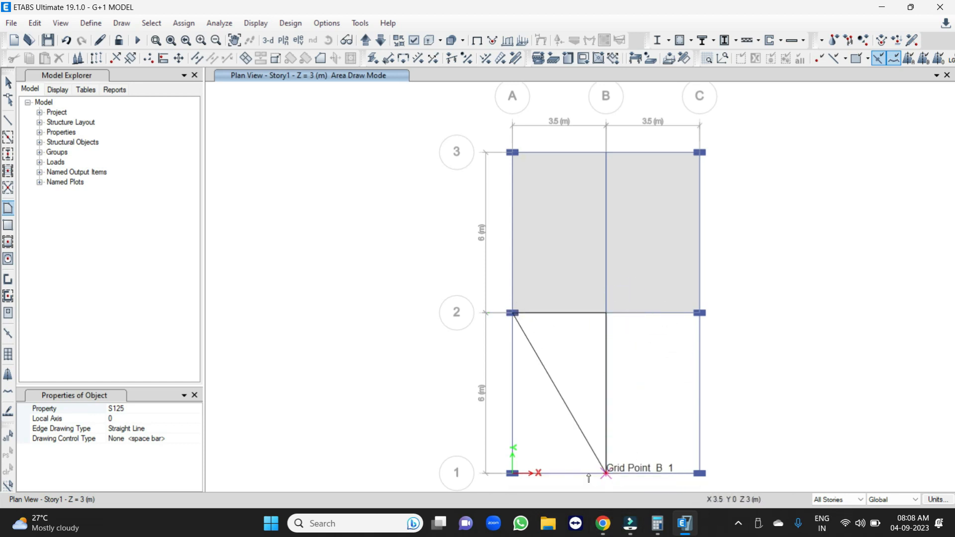
{"action": "left_click", "coordinate": [512, 473]}
{"action": "key", "text": "Return"}
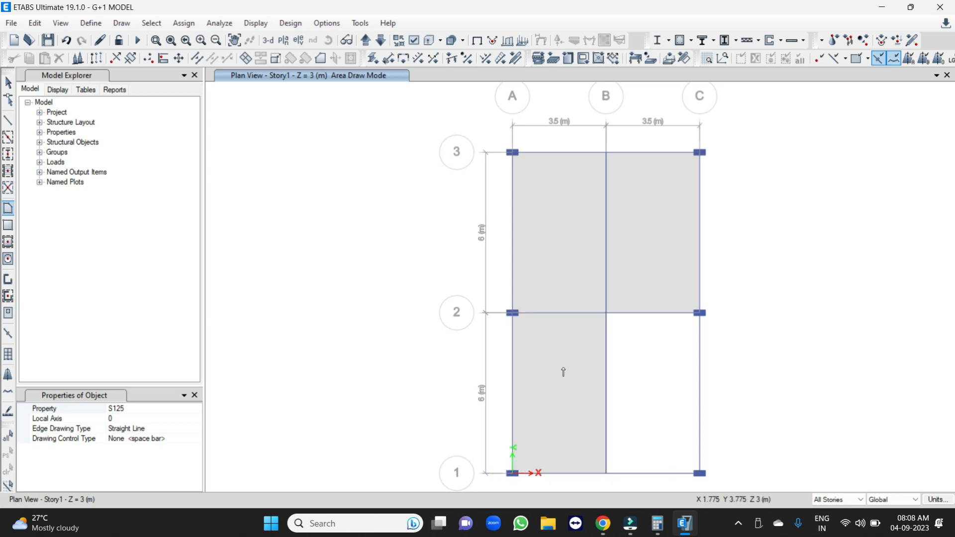
Draw an S125 slab panel through grid points B2, C2, C1 and B1, and finish slab drawing.
{"action": "left_click", "coordinate": [606, 313]}
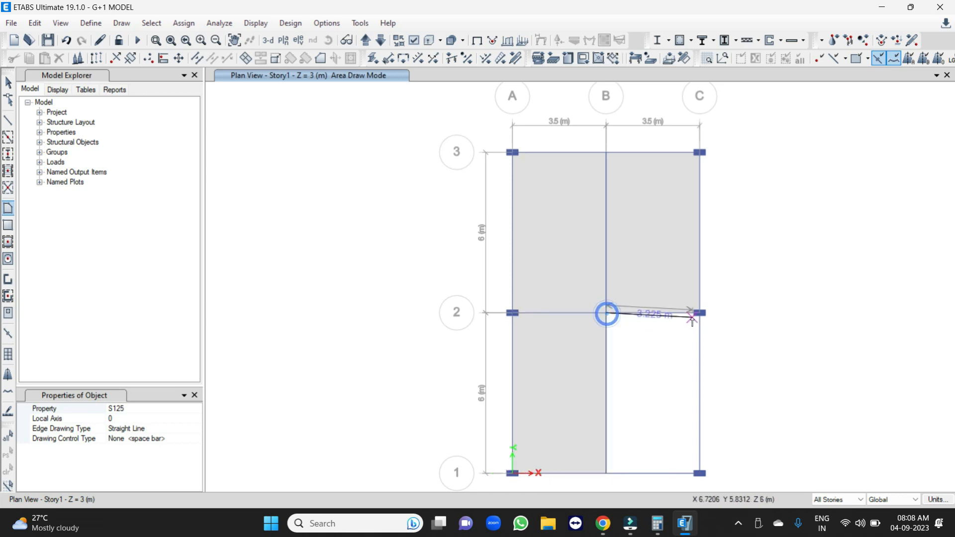
{"action": "left_click", "coordinate": [700, 313]}
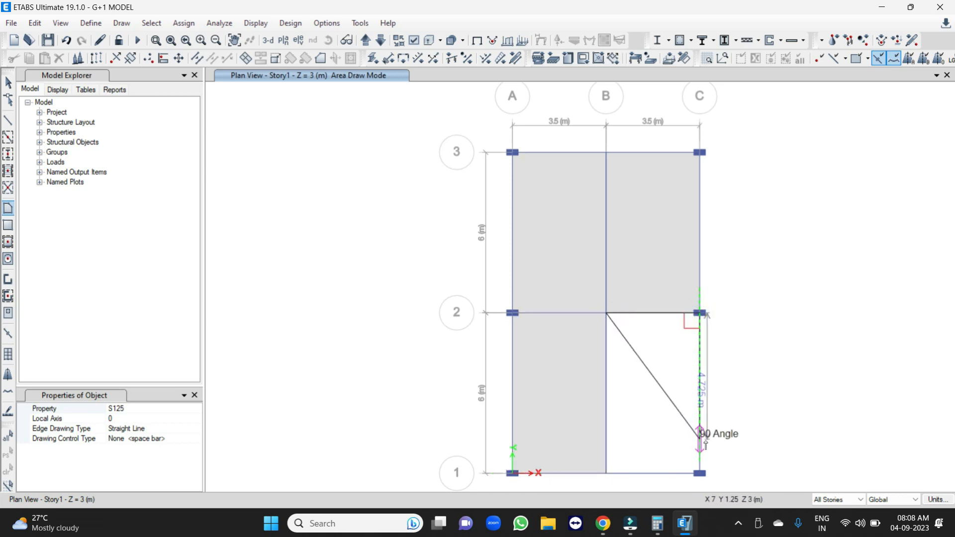
{"action": "left_click", "coordinate": [699, 473]}
{"action": "left_click", "coordinate": [607, 473]}
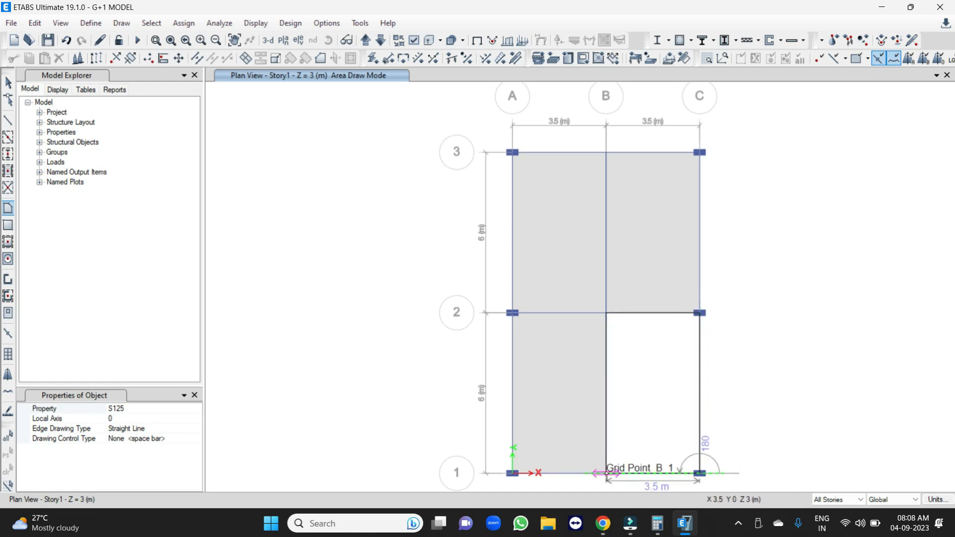
{"action": "key", "text": "Return"}
{"action": "key", "text": "Escape"}
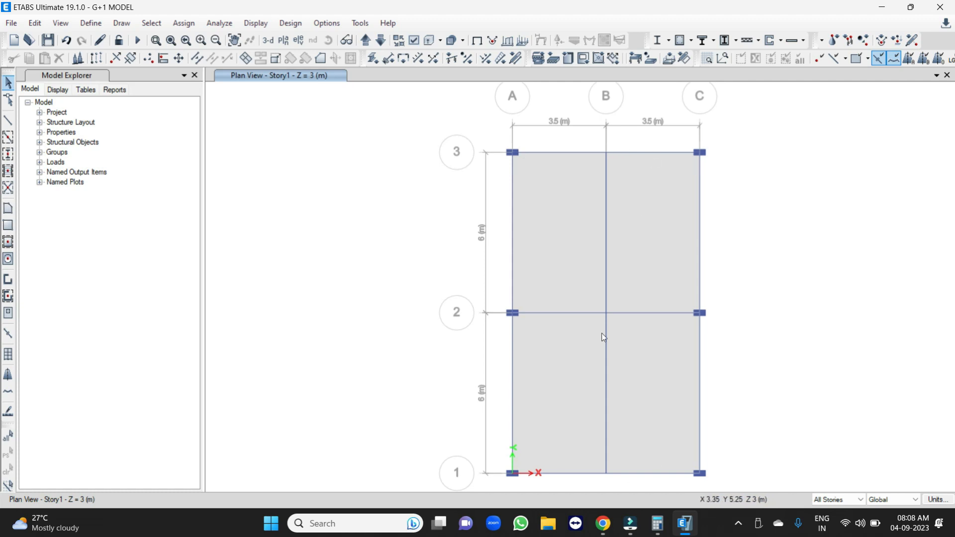
Try to delete the slabs on the Base plan while the All Stories option is active.
{"action": "left_click", "coordinate": [273, 42]}
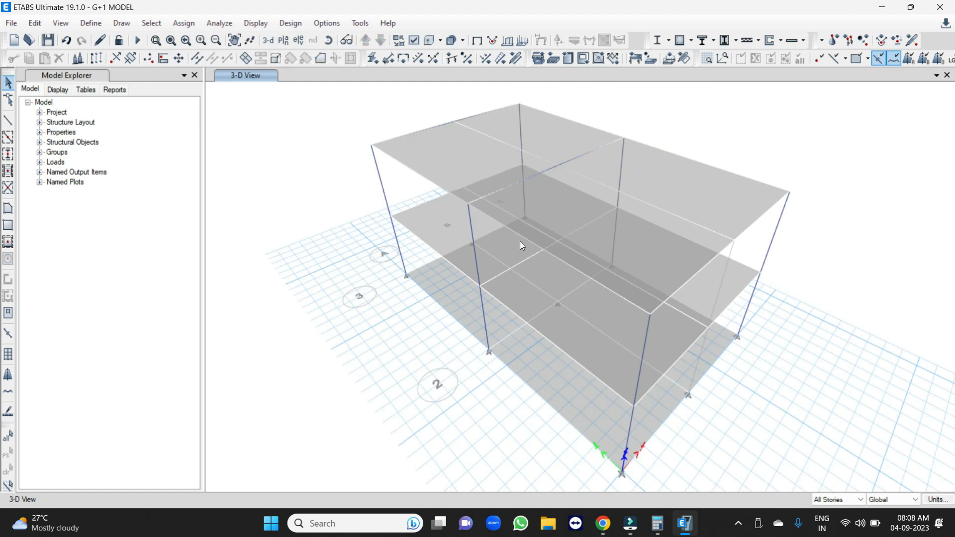
{"action": "left_click", "coordinate": [286, 42]}
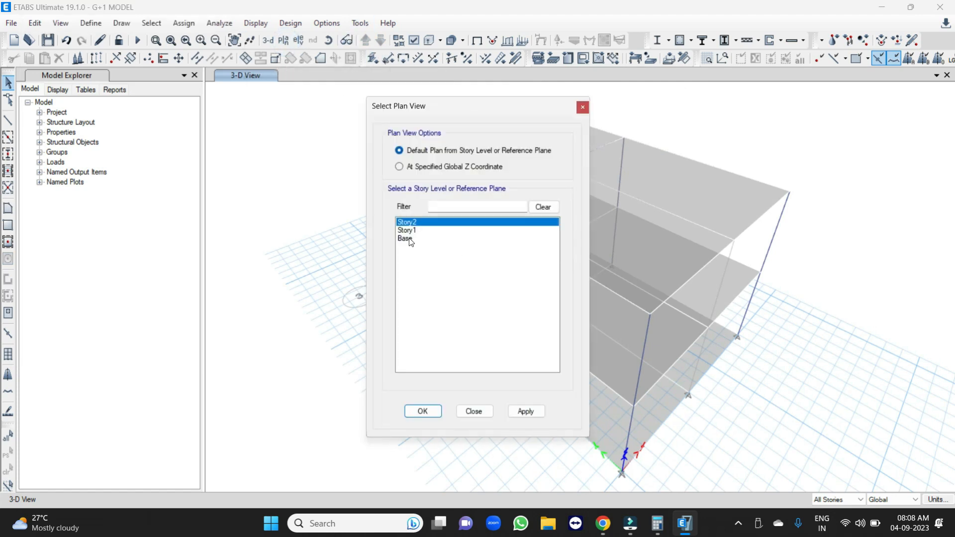
{"action": "left_click", "coordinate": [408, 239]}
{"action": "left_click", "coordinate": [411, 413]}
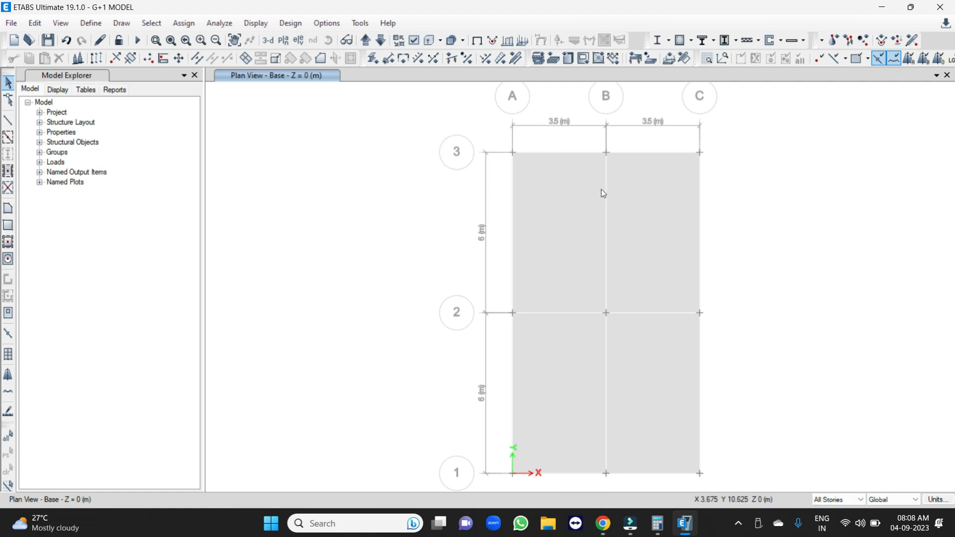
{"action": "scroll", "coordinate": [554, 179], "scroll_direction": "down", "scroll_amount": 2}
{"action": "left_click_drag", "start_coordinate": [466, 108], "coordinate": [763, 439]}
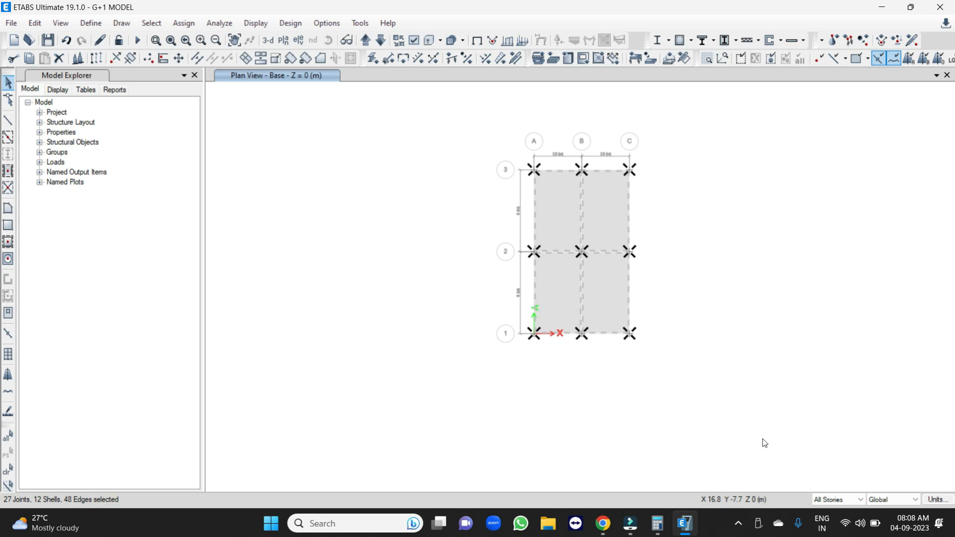
{"action": "left_click", "coordinate": [60, 58]}
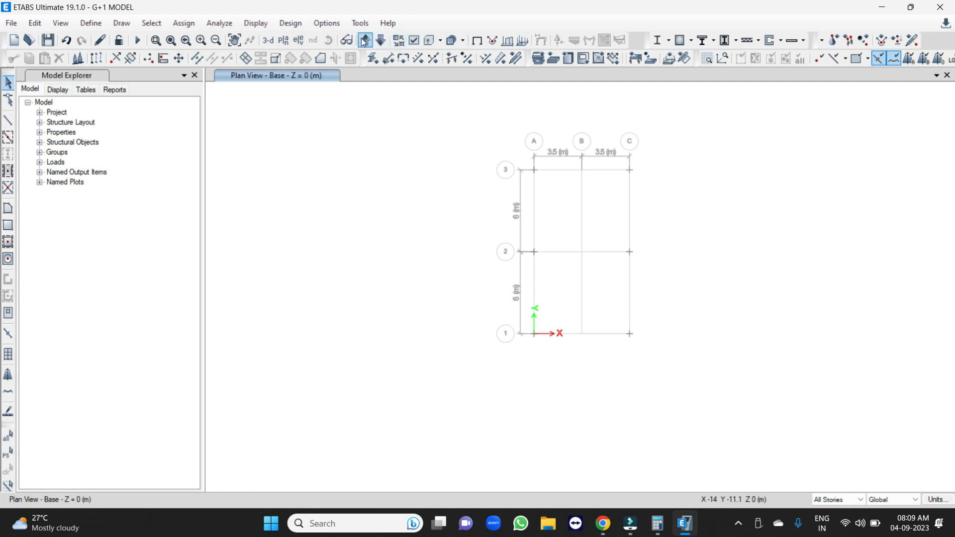
Check the model in 3D and on the Story2 plan, and undo the slab deletion.
{"action": "left_click", "coordinate": [268, 41]}
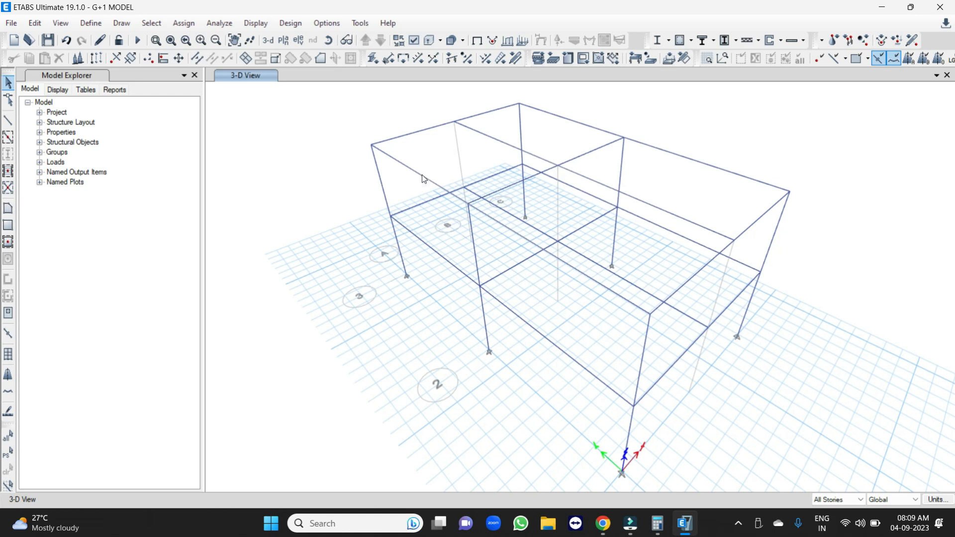
{"action": "left_click", "coordinate": [283, 41]}
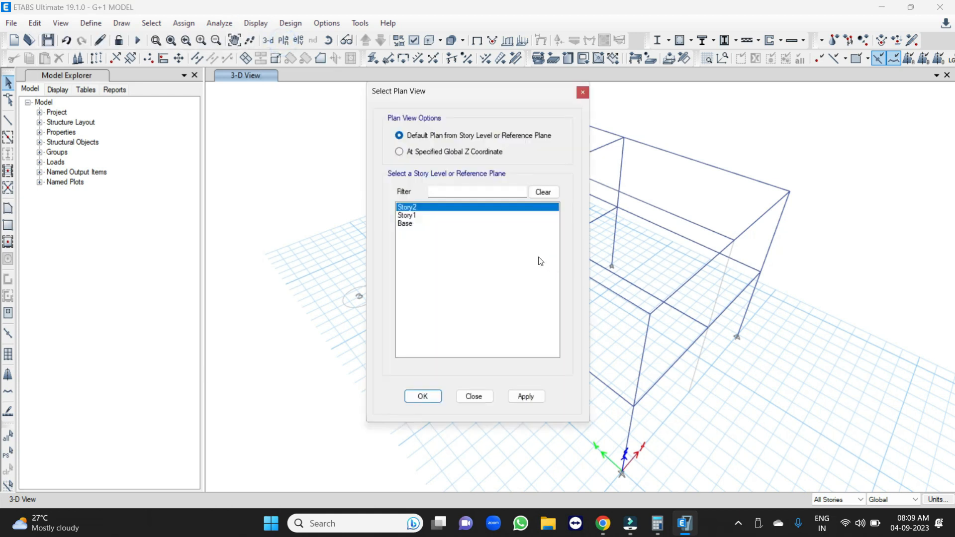
{"action": "left_click", "coordinate": [423, 397]}
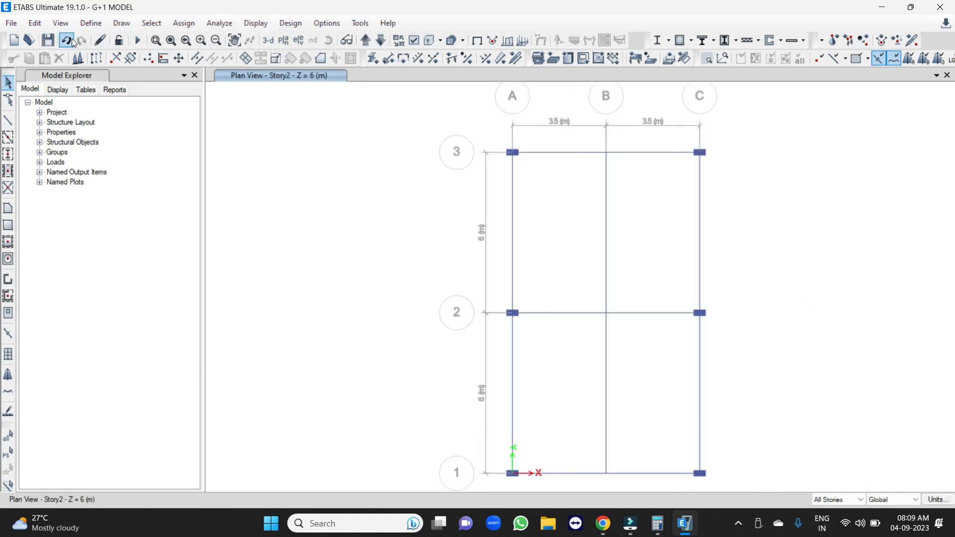
{"action": "left_click", "coordinate": [67, 40]}
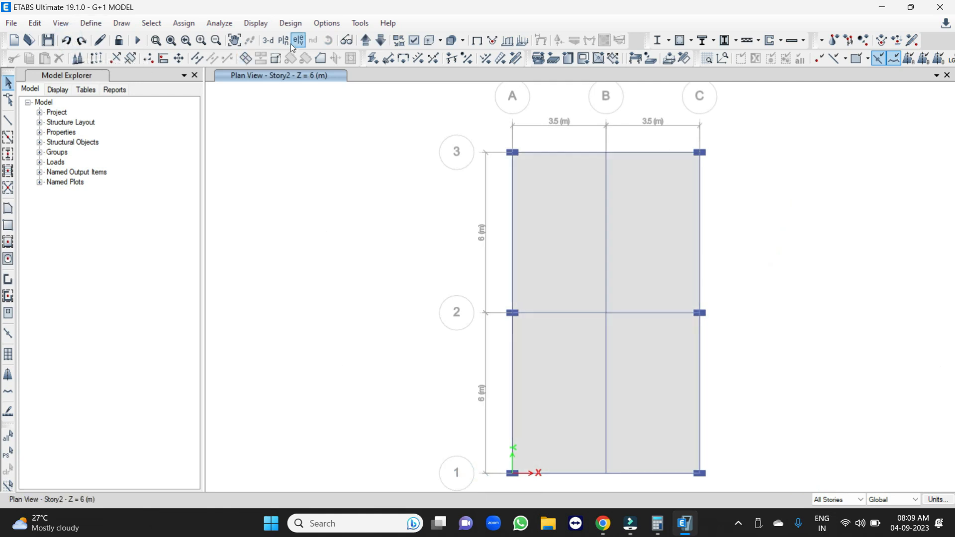
Restrict editing to One Story, delete all slabs on the Base plan, and display the model in 3D.
{"action": "left_click", "coordinate": [838, 500]}
{"action": "left_click", "coordinate": [831, 509]}
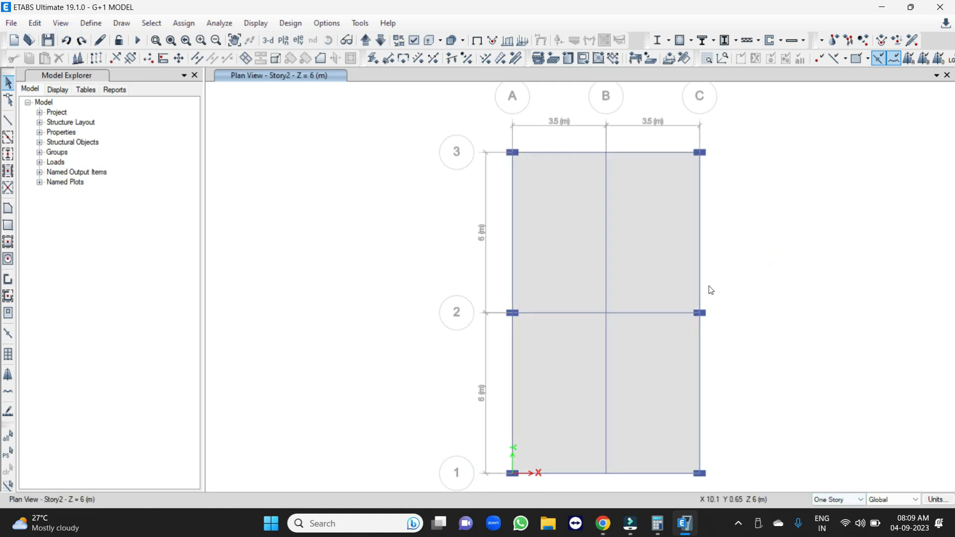
{"action": "left_click", "coordinate": [367, 42]}
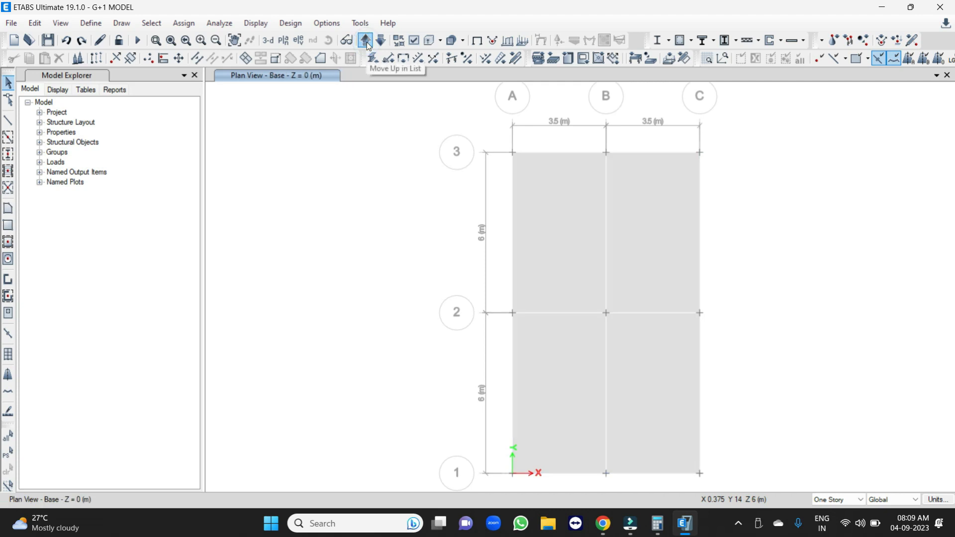
{"action": "left_click_drag", "start_coordinate": [380, 127], "coordinate": [627, 348]}
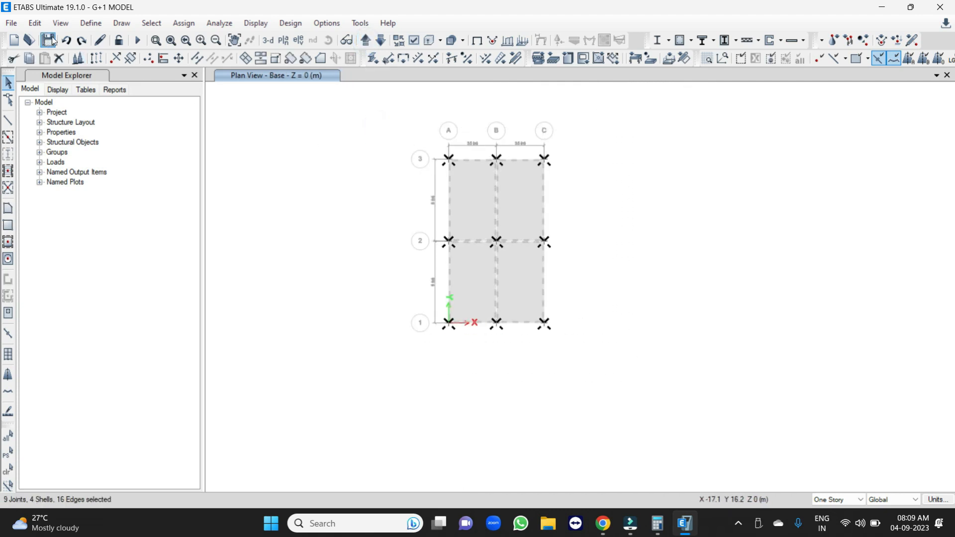
{"action": "left_click", "coordinate": [58, 59]}
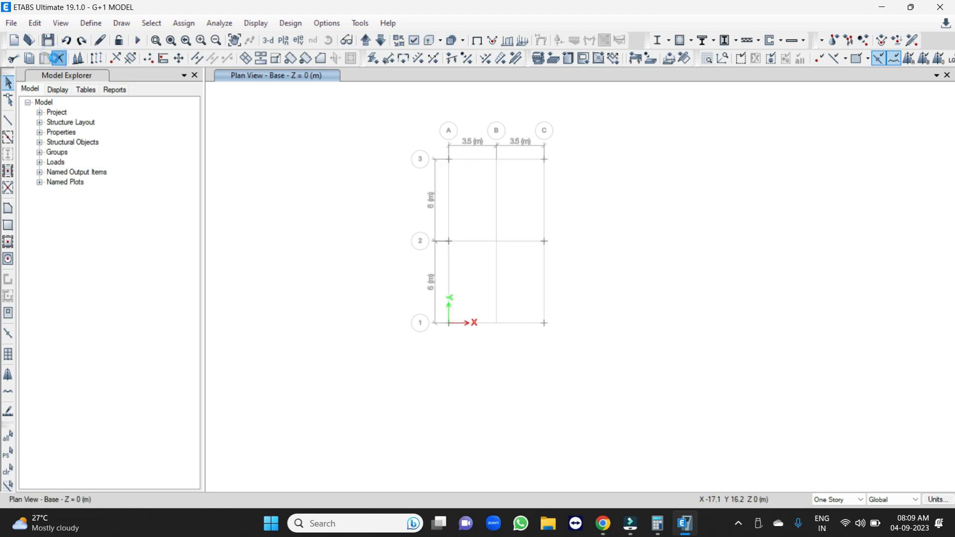
{"action": "left_click", "coordinate": [268, 40]}
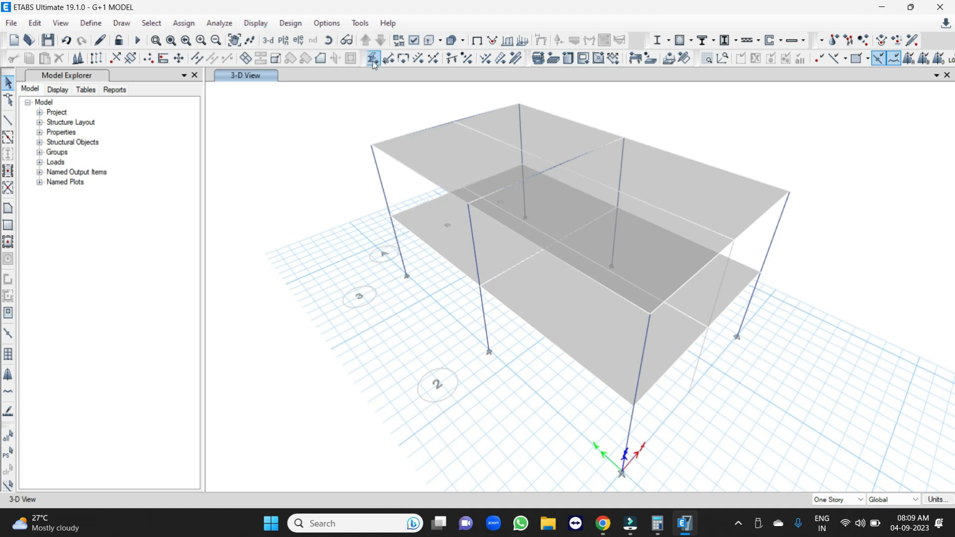
Display the default plan view of Story1.
{"action": "left_click", "coordinate": [283, 40]}
{"action": "left_click", "coordinate": [417, 224]}
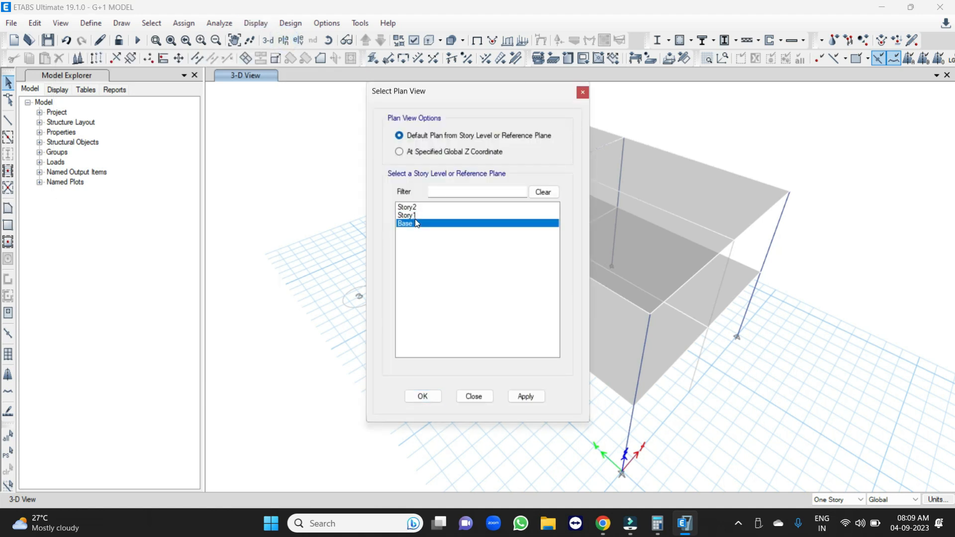
{"action": "left_click", "coordinate": [410, 216]}
{"action": "left_click", "coordinate": [423, 396]}
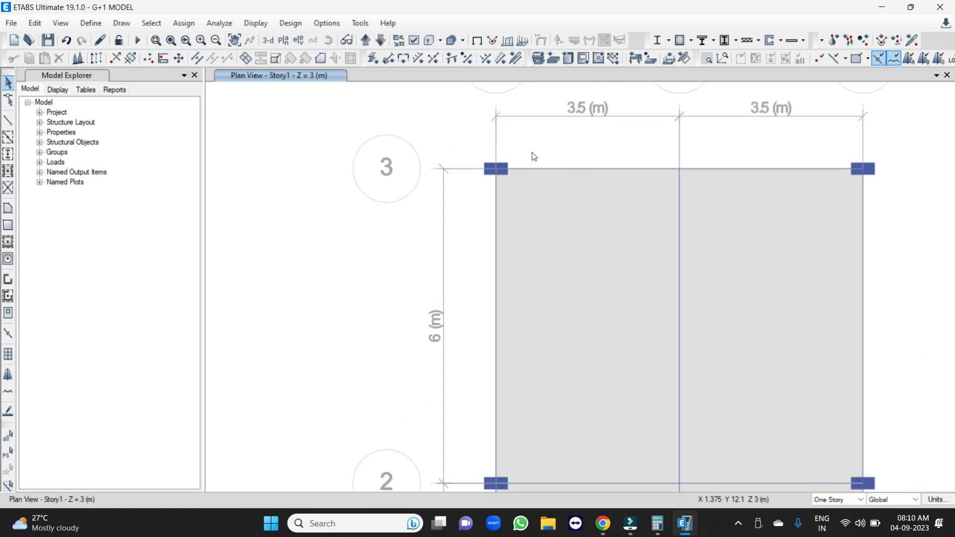
Window-select the objects at grid point A3 to check how the beams connect to the column, and clear the selection.
{"action": "left_click_drag", "start_coordinate": [459, 126], "coordinate": [524, 208]}
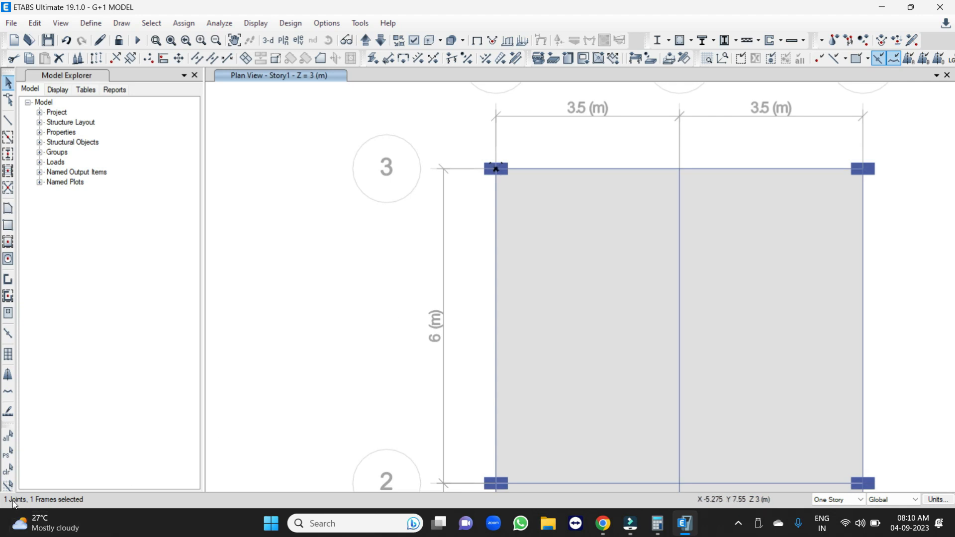
{"action": "scroll", "coordinate": [505, 151], "scroll_direction": "up", "scroll_amount": 2}
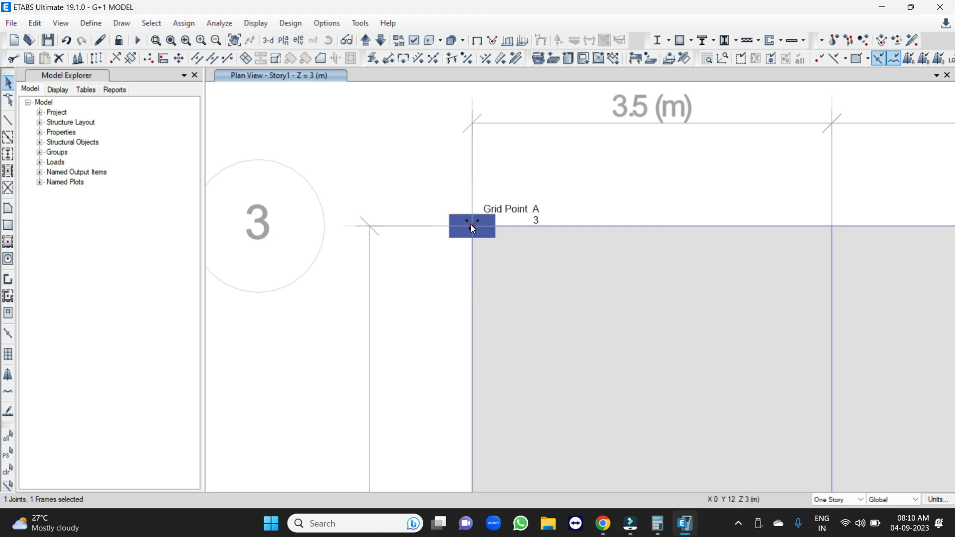
{"action": "scroll", "coordinate": [458, 177], "scroll_direction": "down", "scroll_amount": 2}
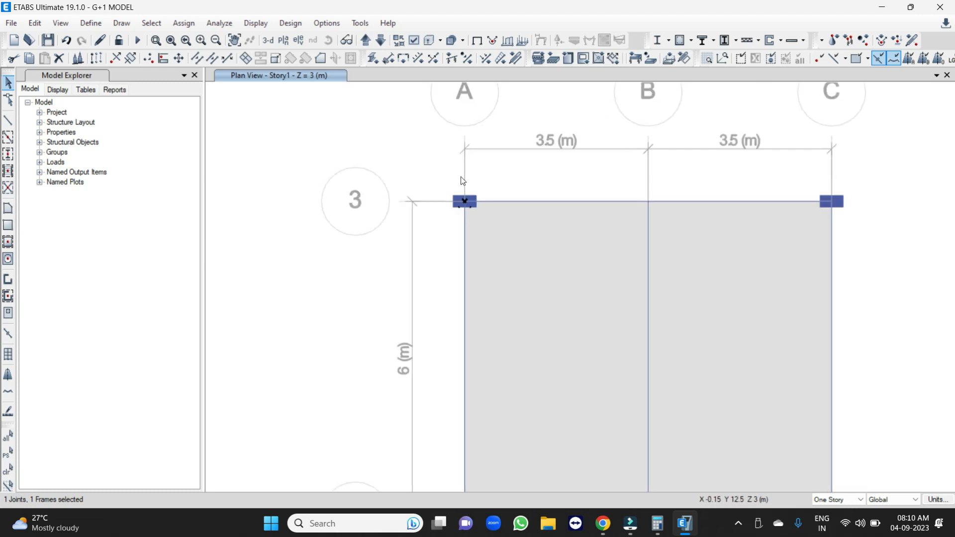
Reshape the beam along grid line 3 by moving its A3 end to about X -0.03, Y 12.26 m.
{"action": "left_click", "coordinate": [10, 101]}
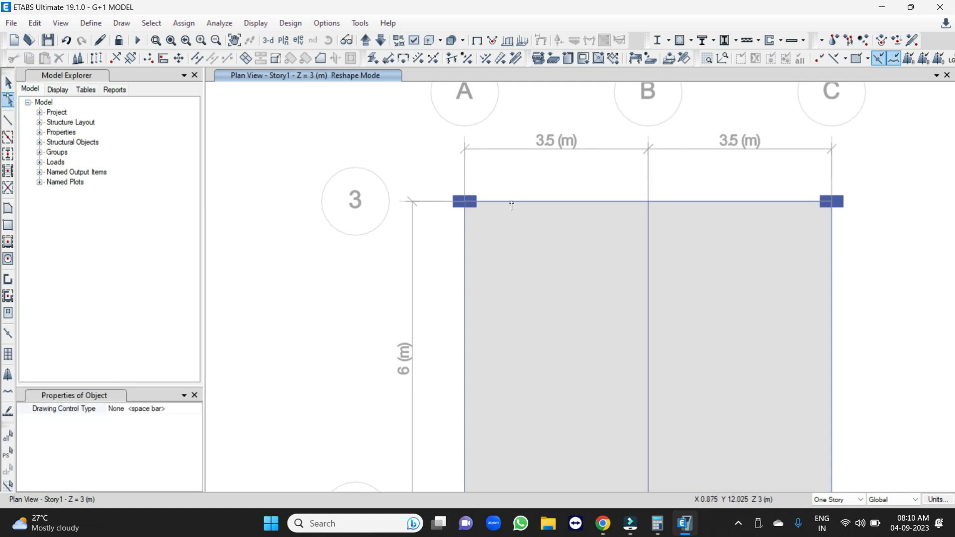
{"action": "left_click", "coordinate": [511, 201]}
{"action": "scroll", "coordinate": [472, 193], "scroll_direction": "up", "scroll_amount": 3}
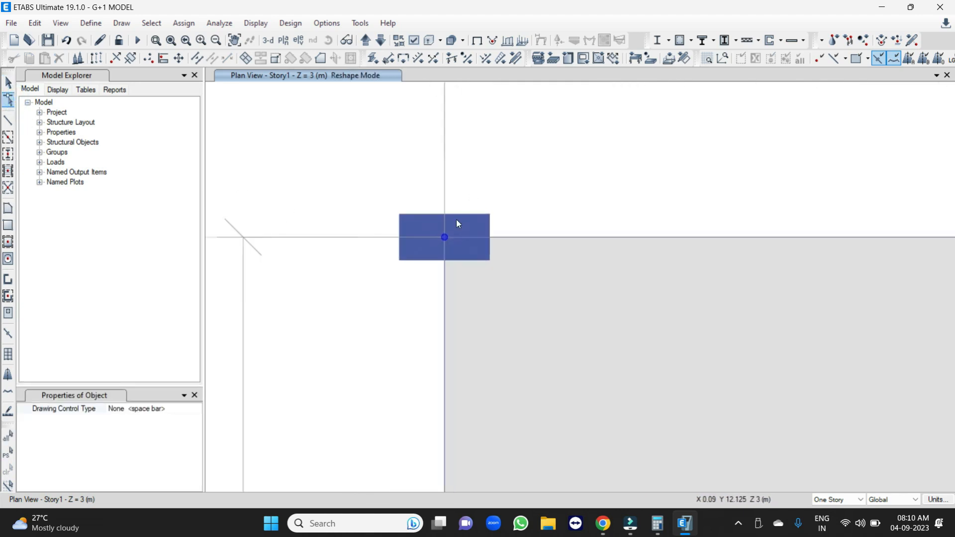
{"action": "left_click_drag", "start_coordinate": [445, 238], "coordinate": [439, 186]}
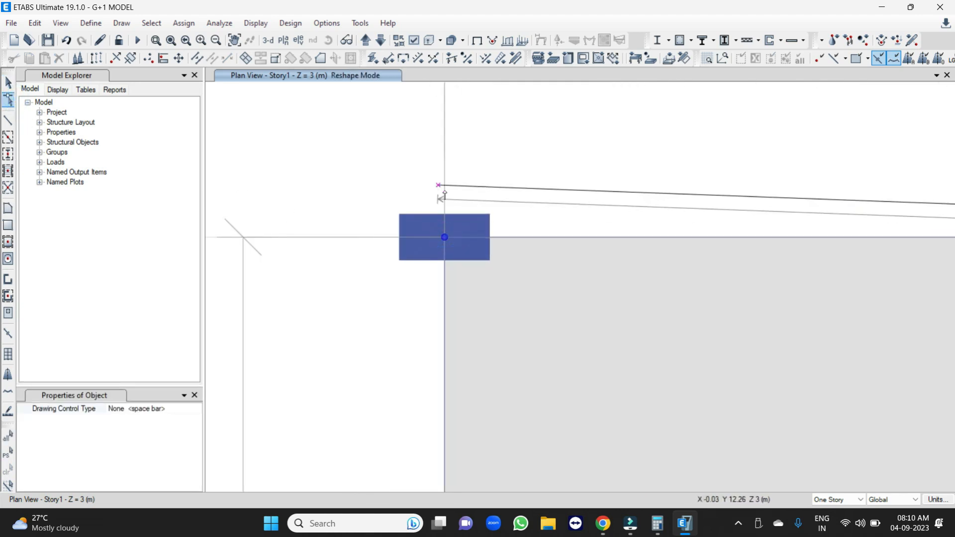
{"action": "key", "text": "Escape"}
Check which joints and frames are selected around grid point A3 and on the displaced beam, and clear the selection.
{"action": "left_click_drag", "start_coordinate": [350, 130], "coordinate": [562, 401]}
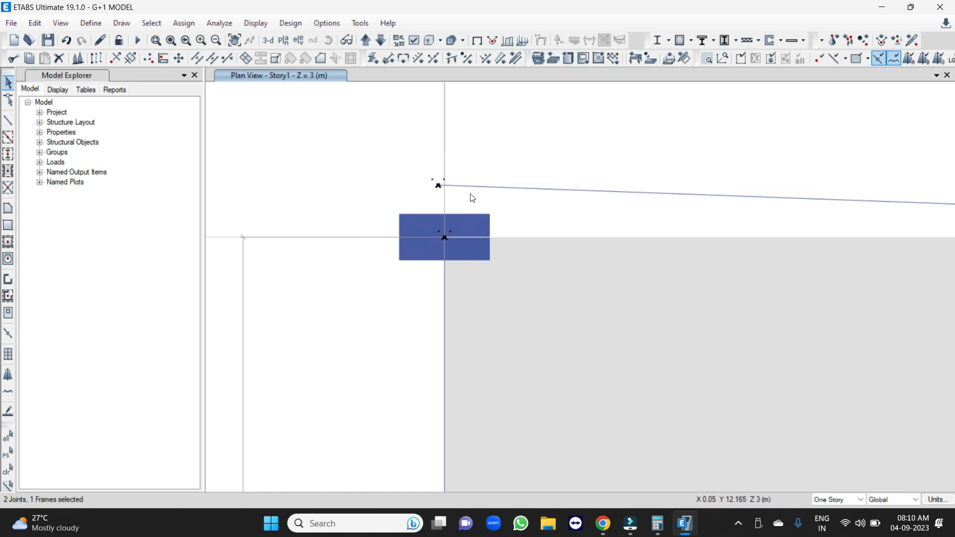
{"action": "left_click", "coordinate": [510, 188]}
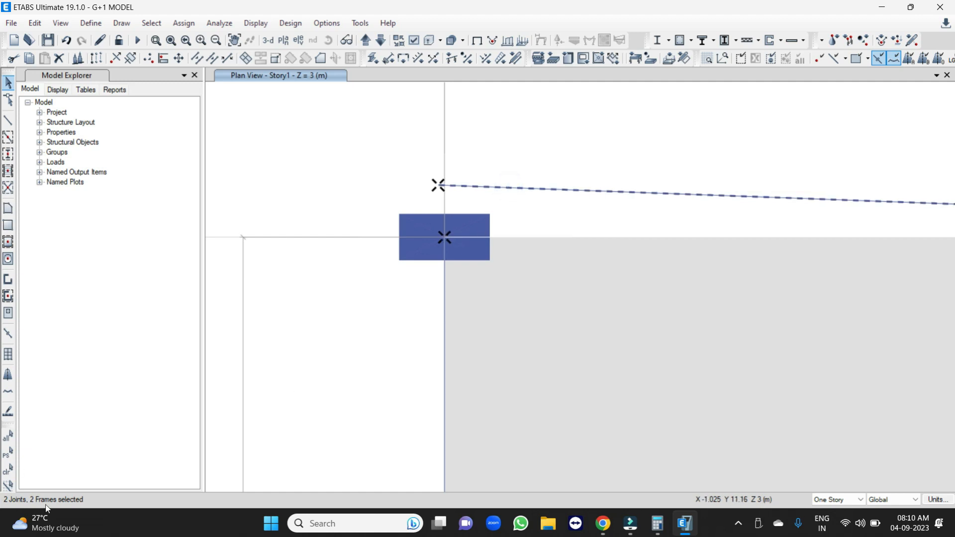
{"action": "left_click", "coordinate": [573, 190]}
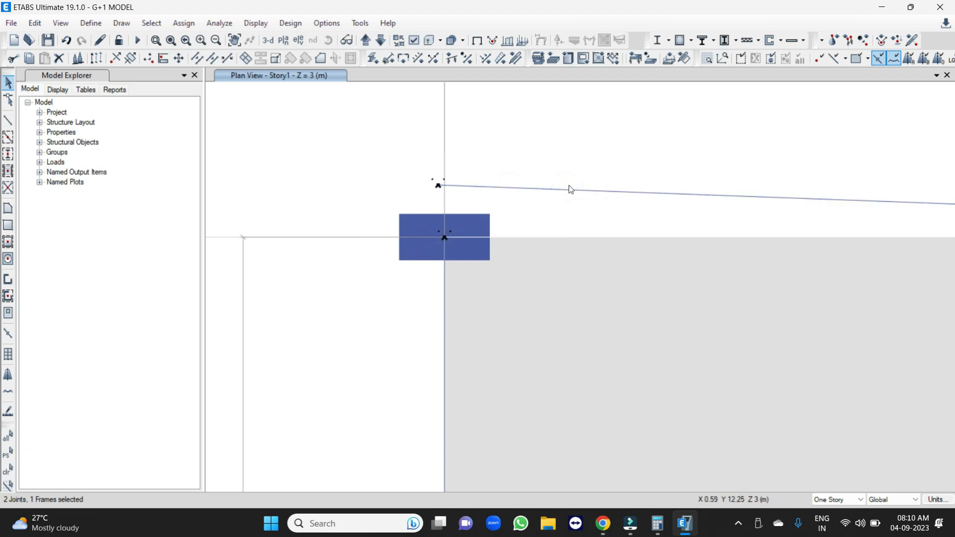
{"action": "key", "text": "Escape"}
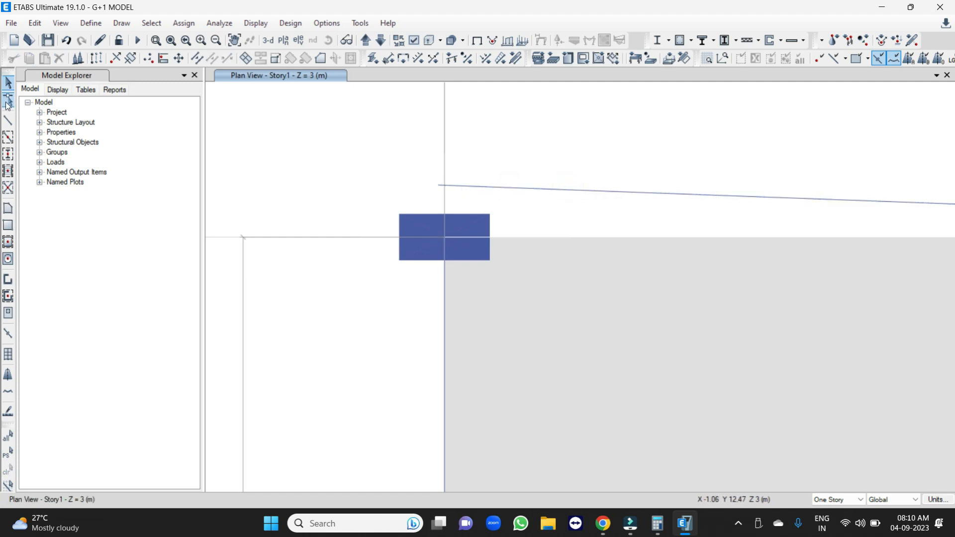
Reshape the displaced beam along grid line 3 by moving its end back to grid point A3.
{"action": "left_click", "coordinate": [12, 96]}
{"action": "left_click", "coordinate": [595, 191]}
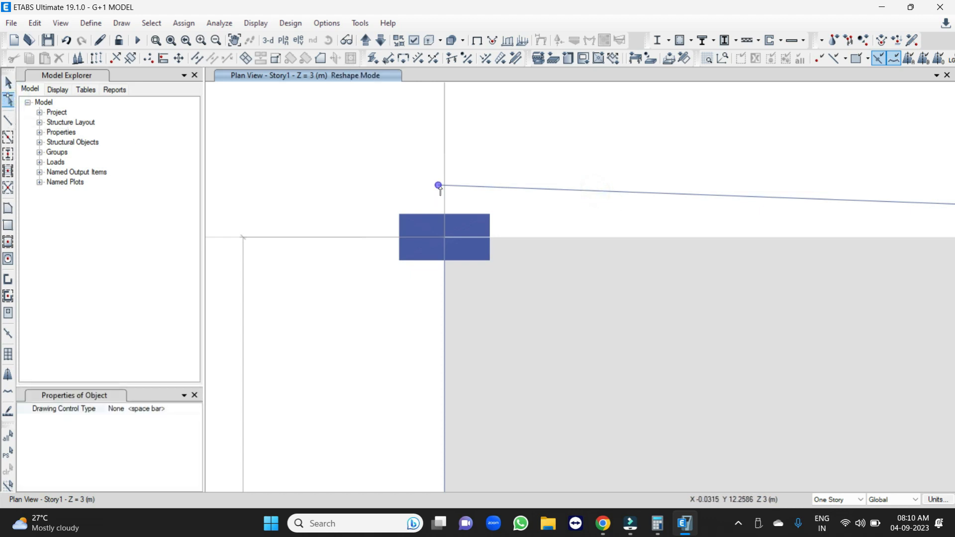
{"action": "left_click_drag", "start_coordinate": [439, 186], "coordinate": [444, 243]}
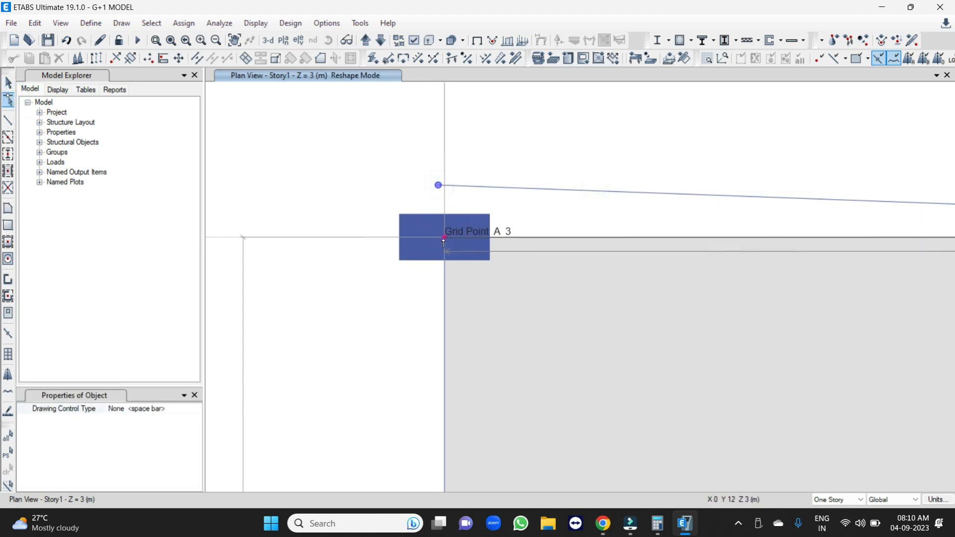
{"action": "key", "text": "Escape"}
Window-select the objects at grid point A3 again to check the restored beam connection, and clear the selection.
{"action": "left_click_drag", "start_coordinate": [361, 180], "coordinate": [501, 327]}
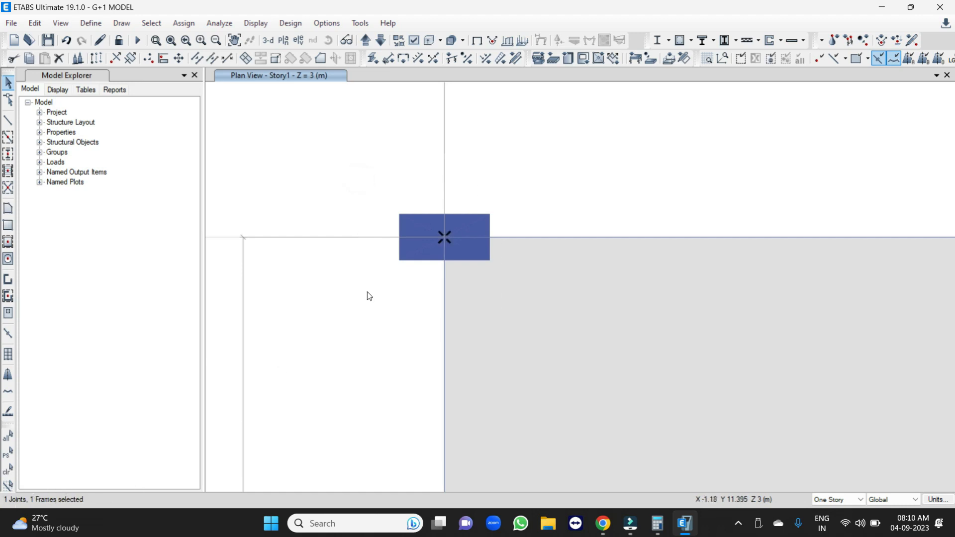
{"action": "left_click", "coordinate": [455, 251]}
{"action": "scroll", "coordinate": [447, 184], "scroll_direction": "down", "scroll_amount": 3}
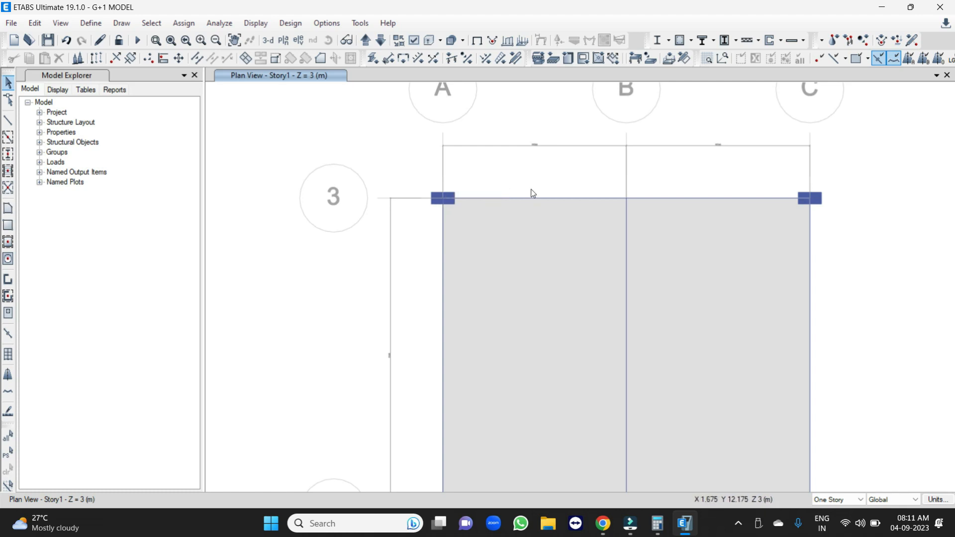
{"action": "scroll", "coordinate": [500, 157], "scroll_direction": "down", "scroll_amount": 2}
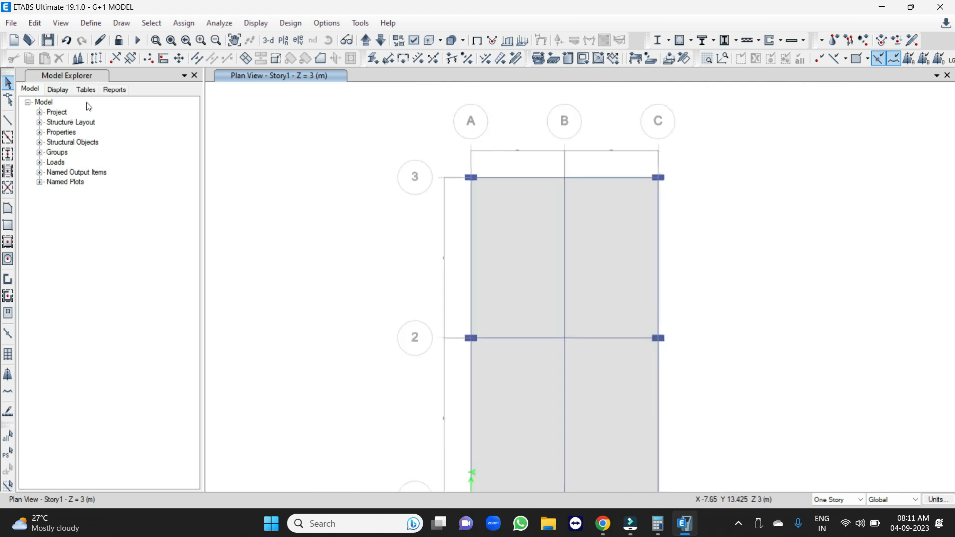
{"action": "scroll", "coordinate": [301, 99], "scroll_direction": "down", "scroll_amount": 2}
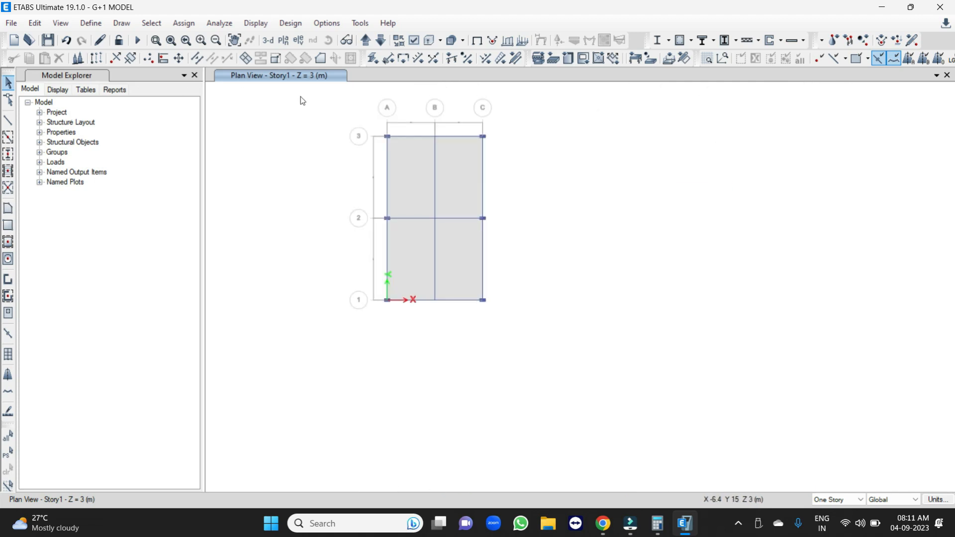
{"action": "scroll", "coordinate": [429, 203], "scroll_direction": "up", "scroll_amount": 2}
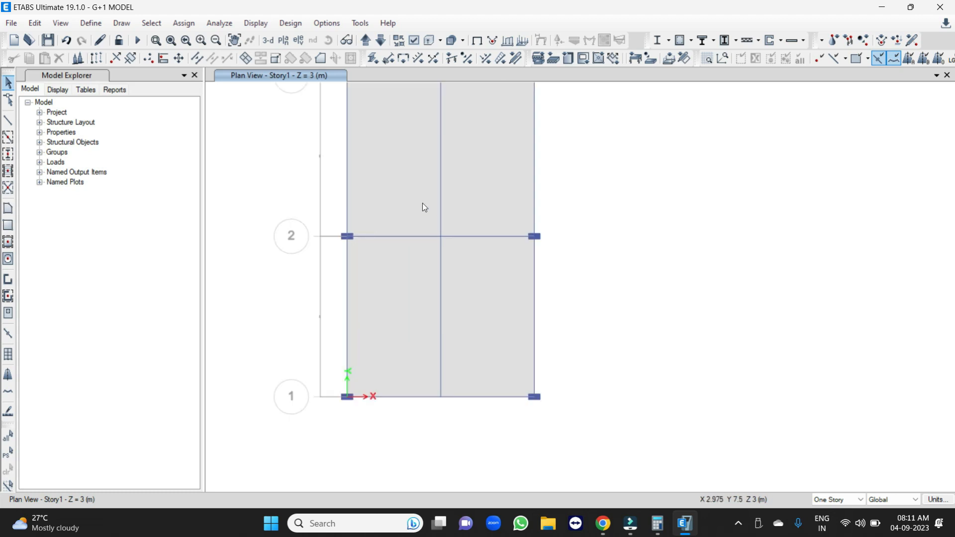
{"action": "scroll", "coordinate": [423, 207], "scroll_direction": "down", "scroll_amount": 2}
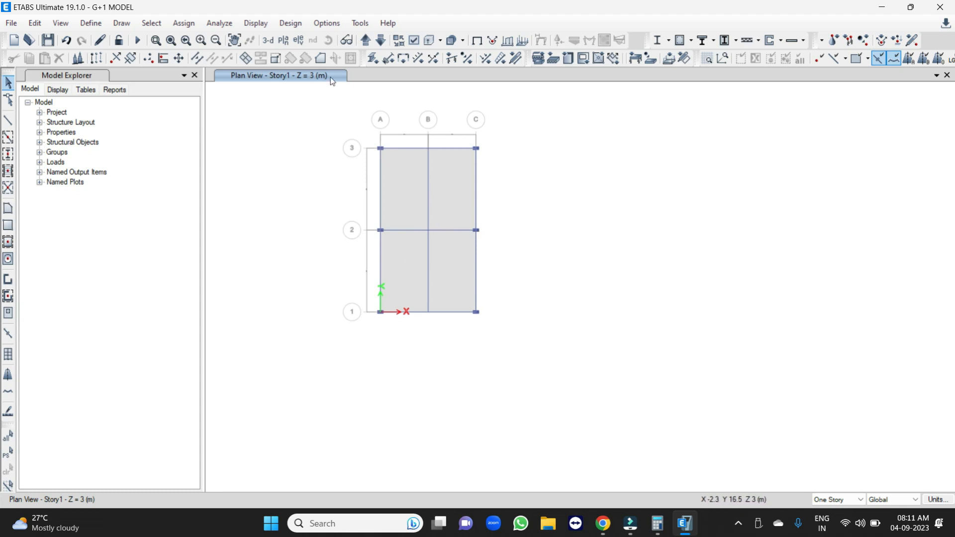
Switch to Calculator and compute the wall load as (3 - 0.45) × 0.23 × 20.
{"action": "left_click", "coordinate": [658, 524]}
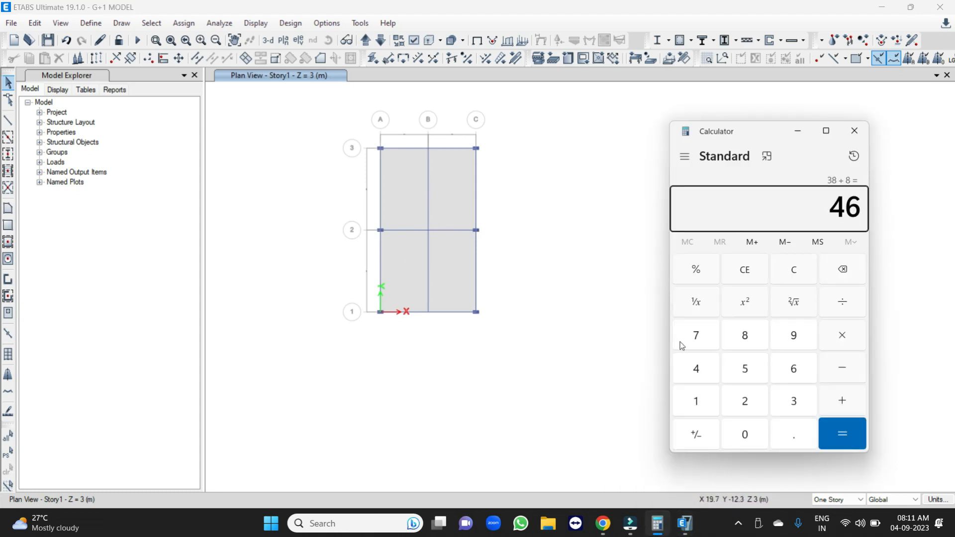
{"action": "left_click", "coordinate": [785, 273]}
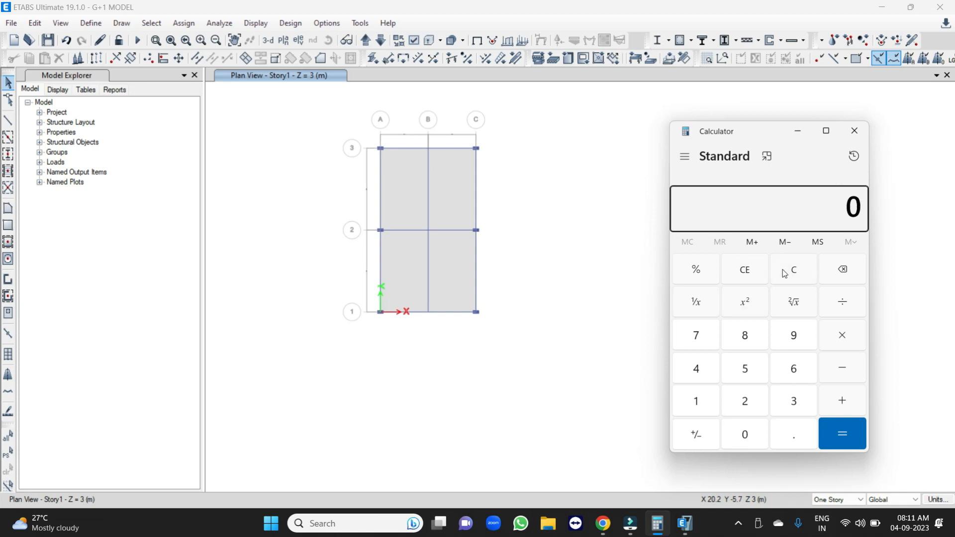
{"action": "type", "text": "3"}
{"action": "type", "text": "."}
{"action": "type", "text": "45"}
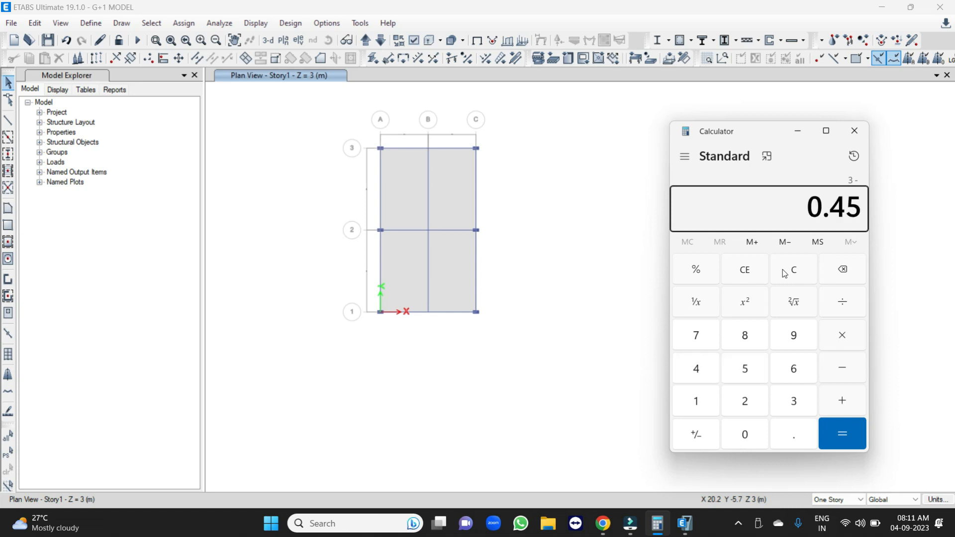
{"action": "key", "text": "Return"}
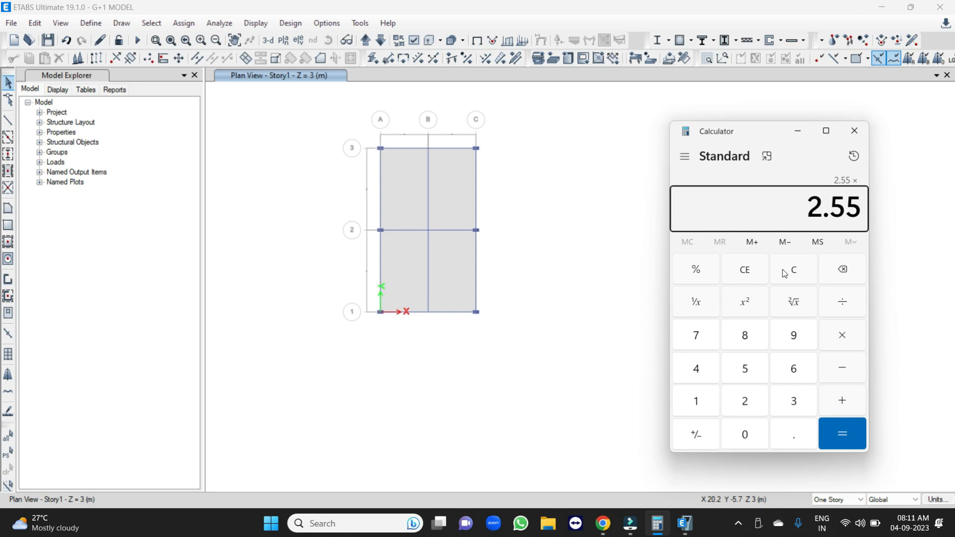
{"action": "type", "text": "0.23"}
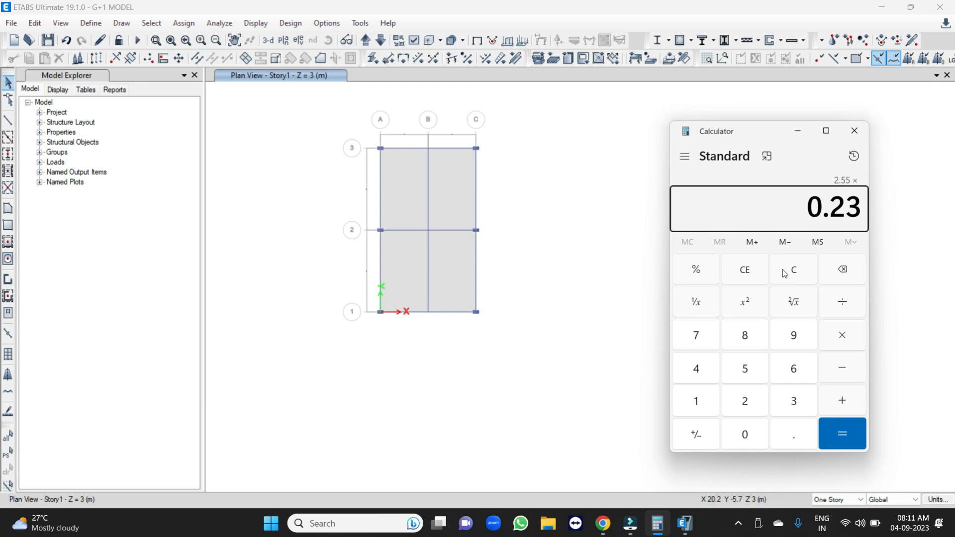
{"action": "key", "text": "asterisk"}
{"action": "type", "text": "20"}
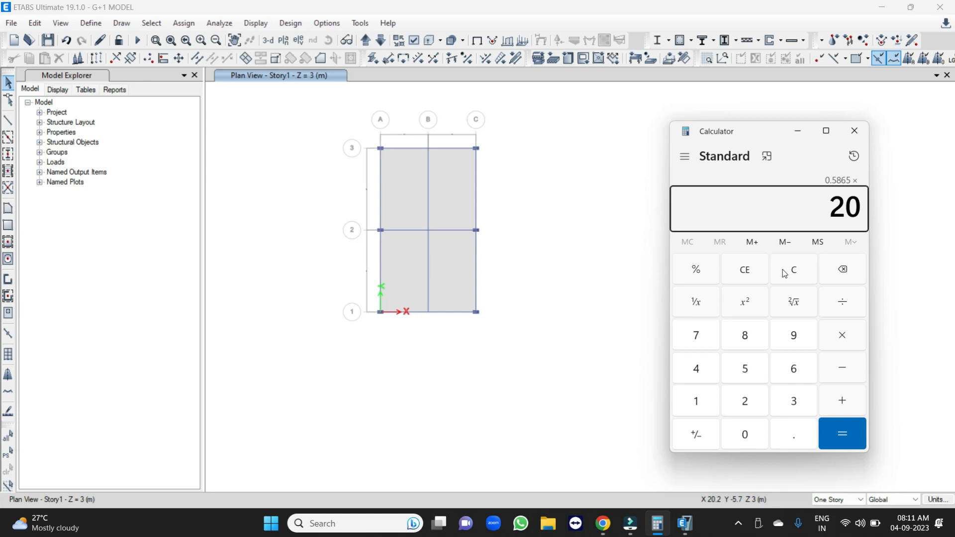
{"action": "key", "text": "Return"}
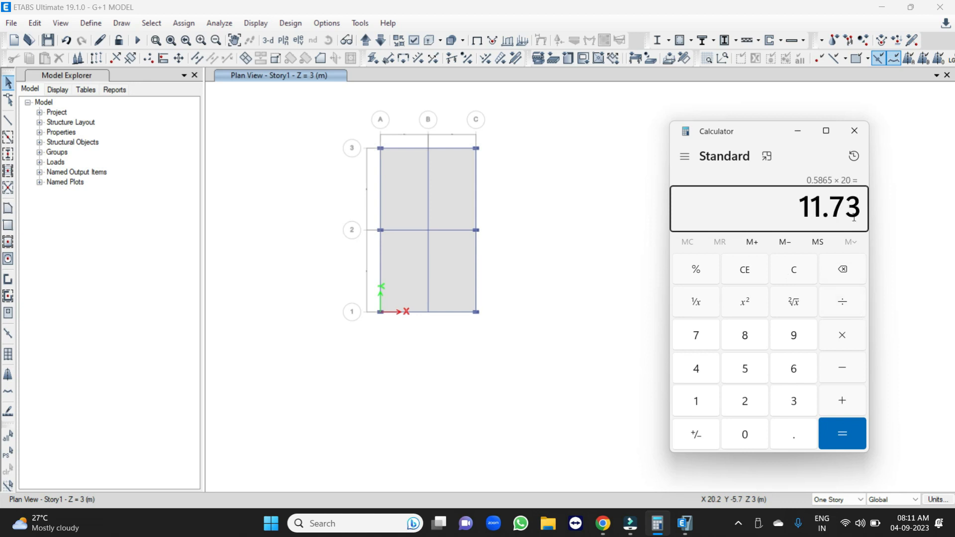
Assign a uniform gravity load of 11.73 kN/m in the Dead pattern to all perimeter beams on the Story1 plan, replacing existing loads.
{"action": "left_click", "coordinate": [381, 176]}
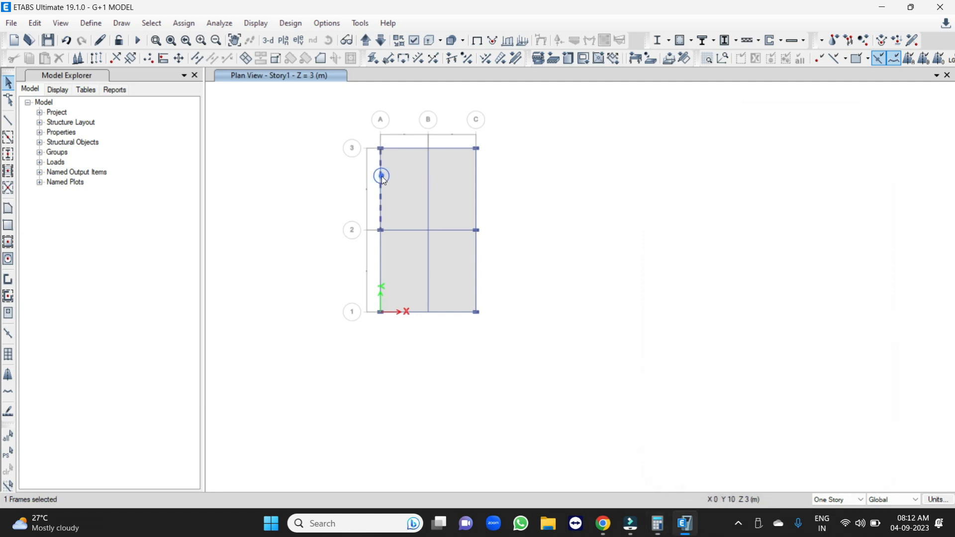
{"action": "left_click", "coordinate": [406, 150]}
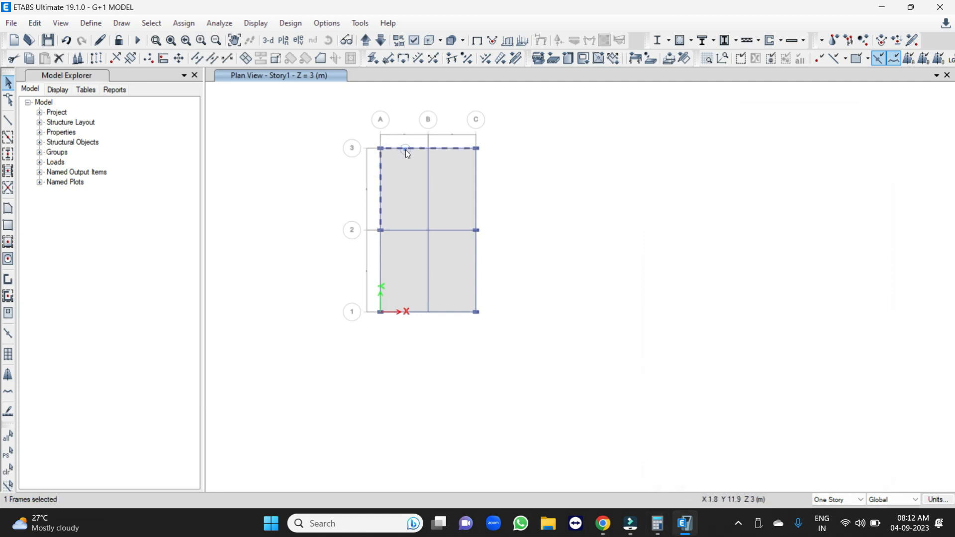
{"action": "left_click", "coordinate": [476, 177]}
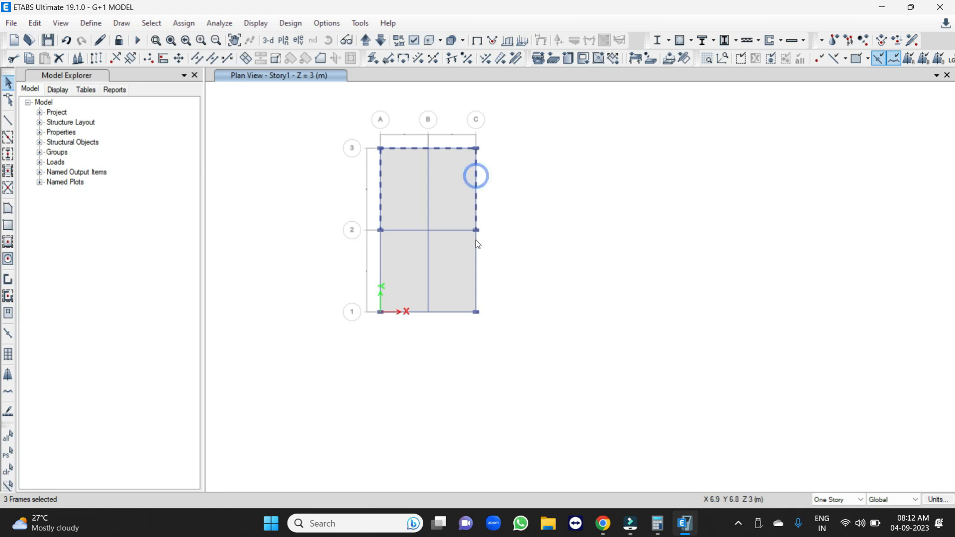
{"action": "left_click", "coordinate": [476, 257]}
{"action": "left_click", "coordinate": [438, 311]}
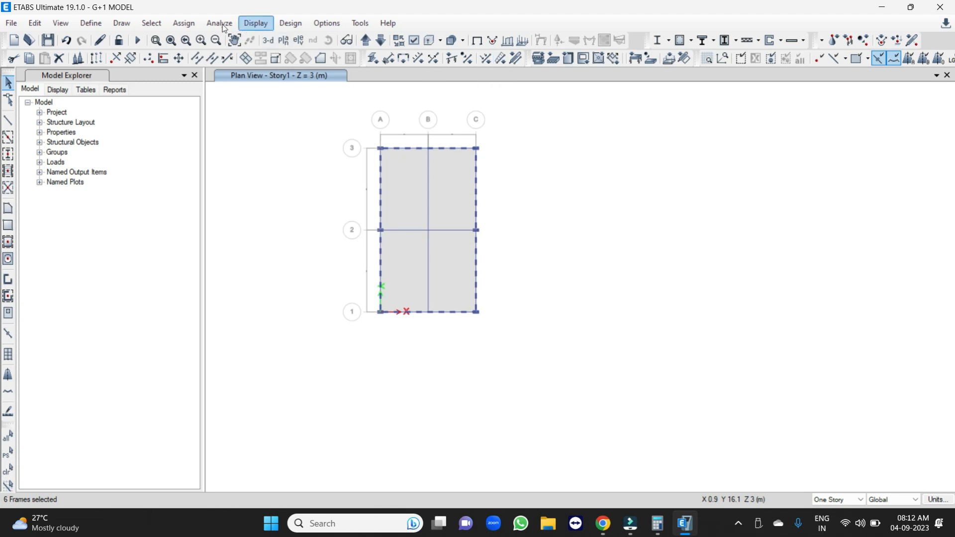
{"action": "left_click", "coordinate": [183, 23]}
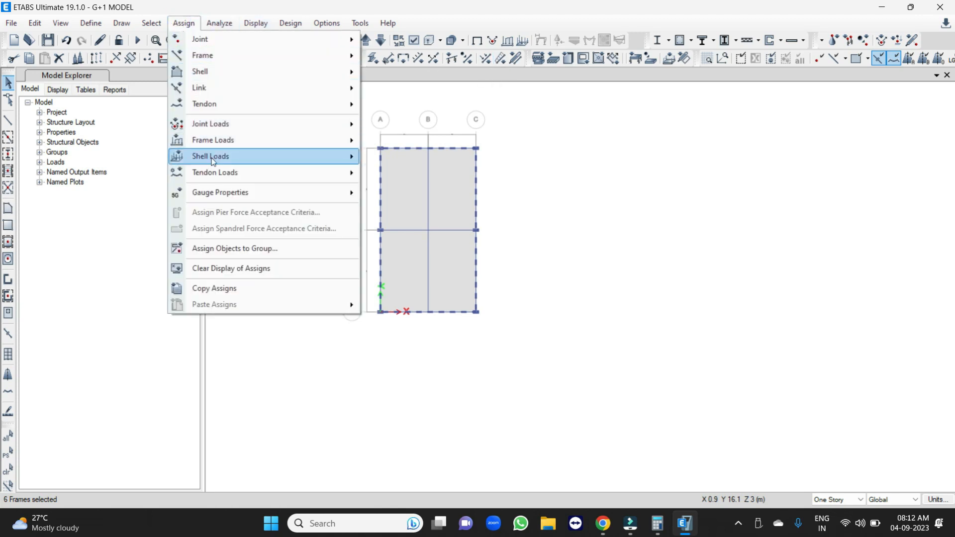
{"action": "mouse_move", "coordinate": [219, 141]}
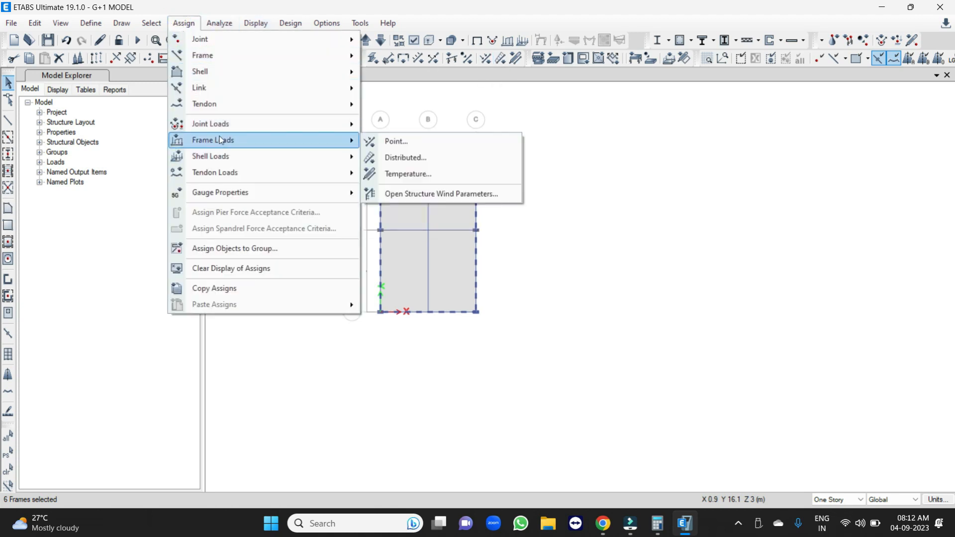
{"action": "left_click", "coordinate": [405, 158]}
{"action": "left_click_drag", "start_coordinate": [442, 156], "coordinate": [753, 140]}
{"action": "double_click", "coordinate": [687, 351]}
{"action": "type", "text": "1"}
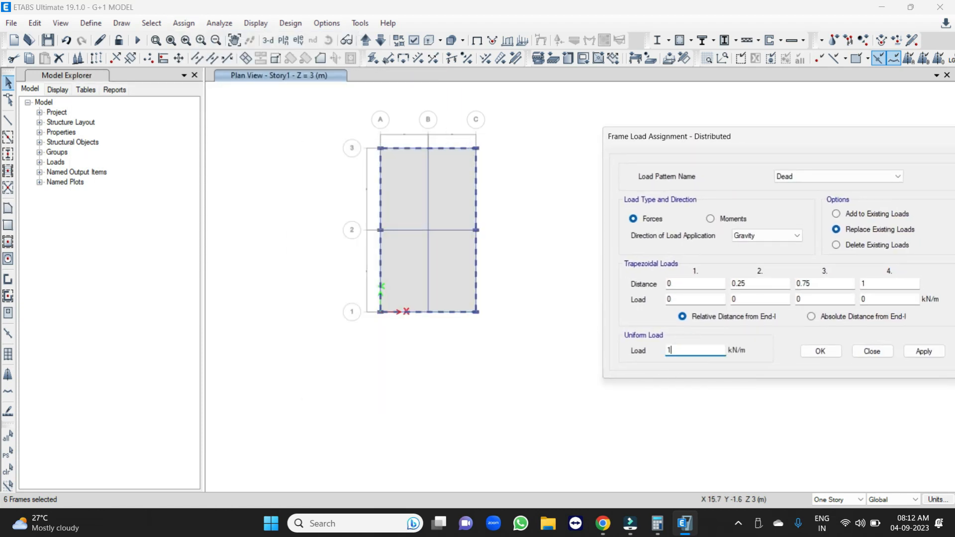
{"action": "type", "text": "1.73"}
{"action": "left_click", "coordinate": [658, 527]}
{"action": "left_click", "coordinate": [658, 526]}
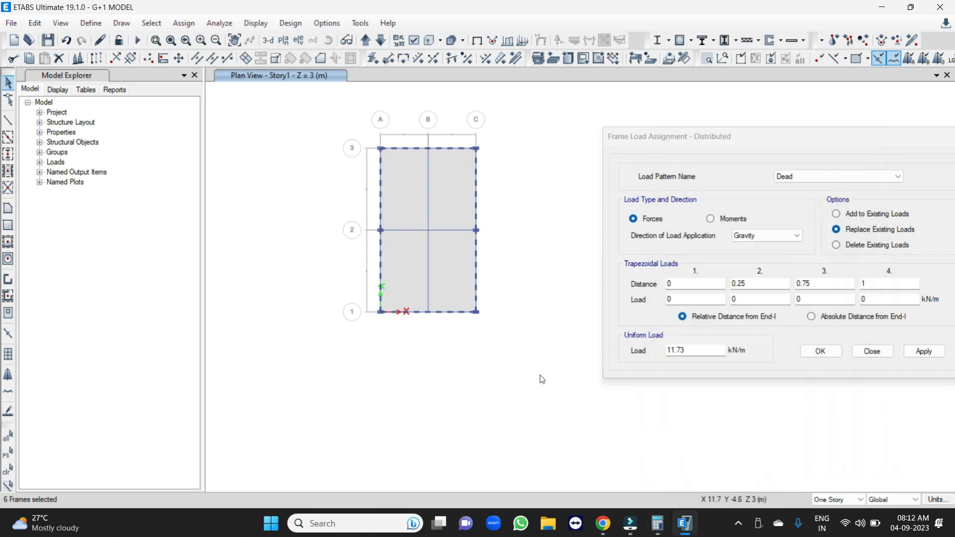
{"action": "left_click", "coordinate": [918, 354]}
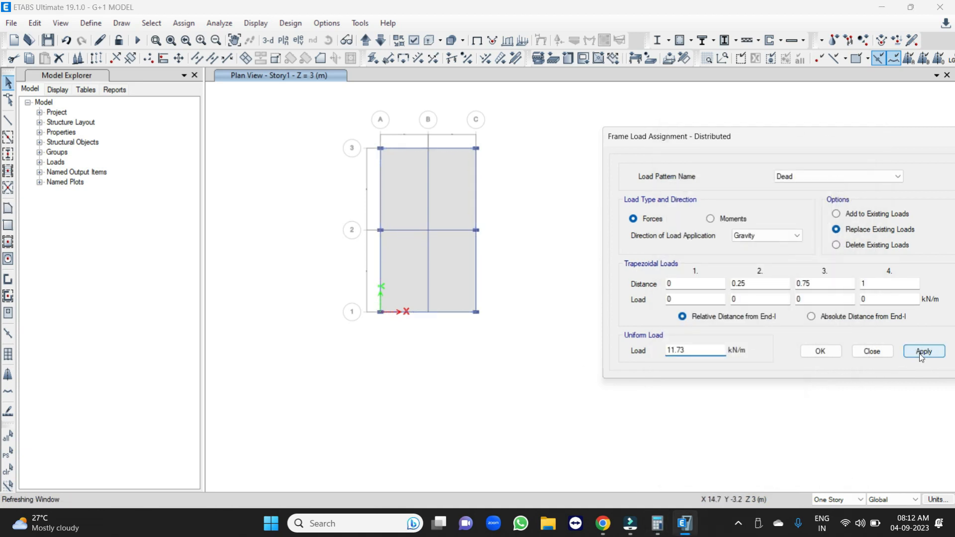
Check the Story1 wall loads in the 3D view, and open the Story2 plan view.
{"action": "left_click", "coordinate": [268, 41]}
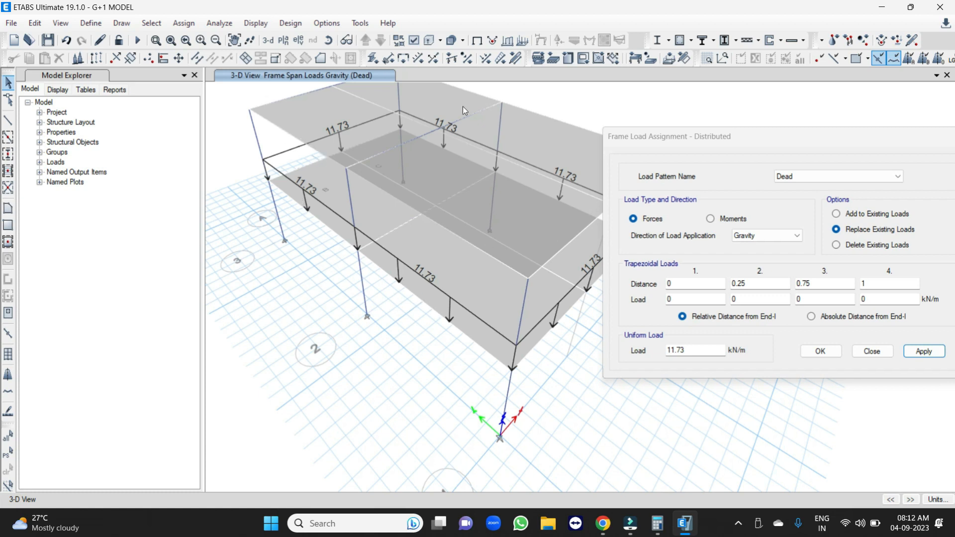
{"action": "middle_click_drag", "start_coordinate": [312, 164], "coordinate": [310, 248]}
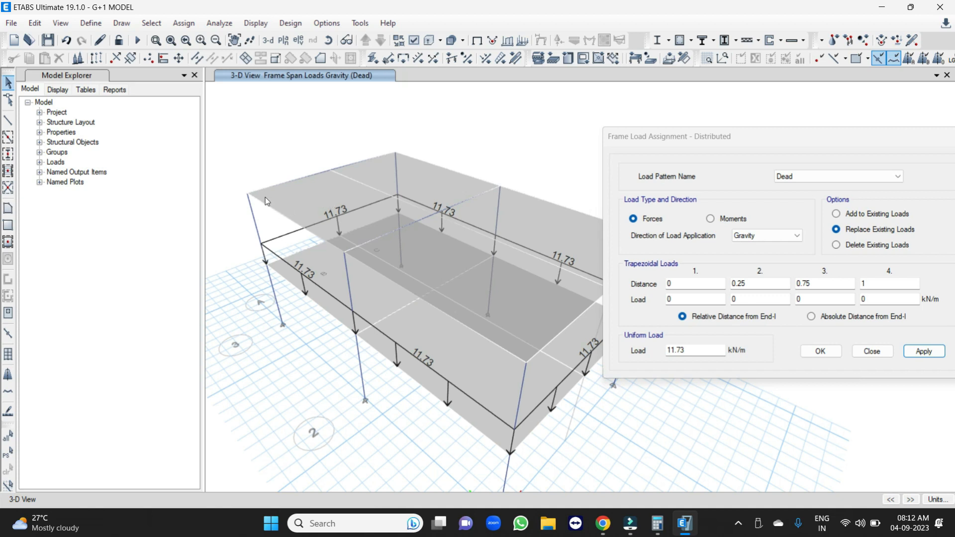
{"action": "left_click", "coordinate": [283, 40]}
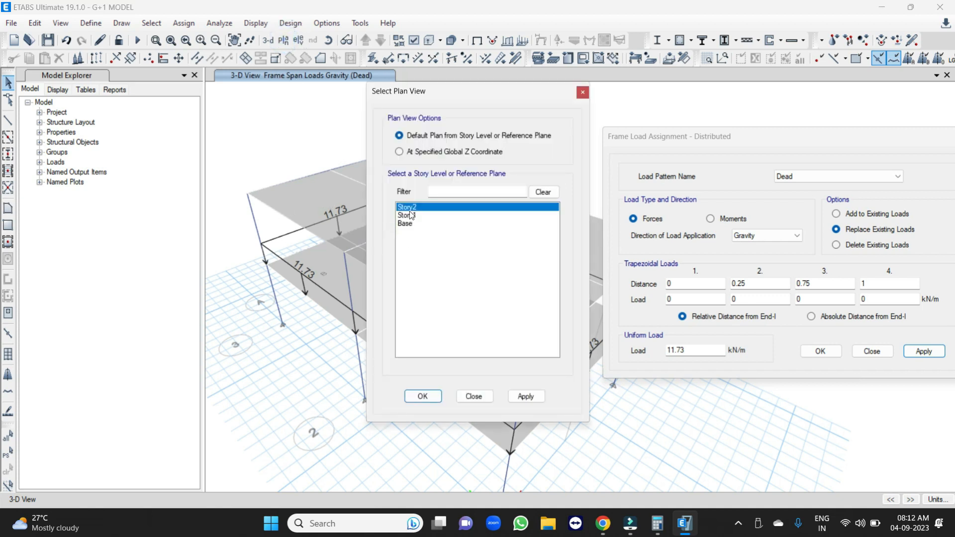
{"action": "left_click", "coordinate": [423, 397]}
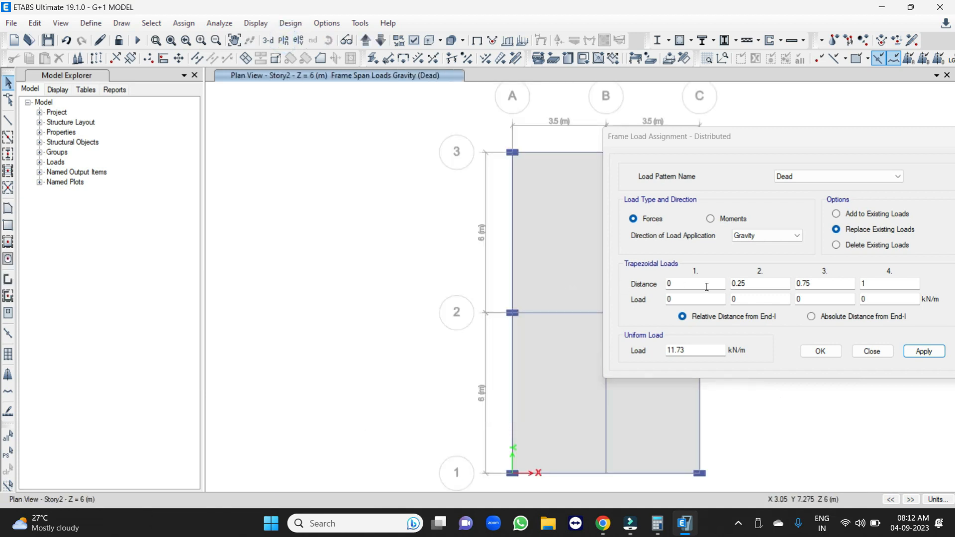
Switch to Calculator and compute the Story2 wall load as 1.2 × 0.23 × 20.
{"action": "left_click", "coordinate": [657, 524]}
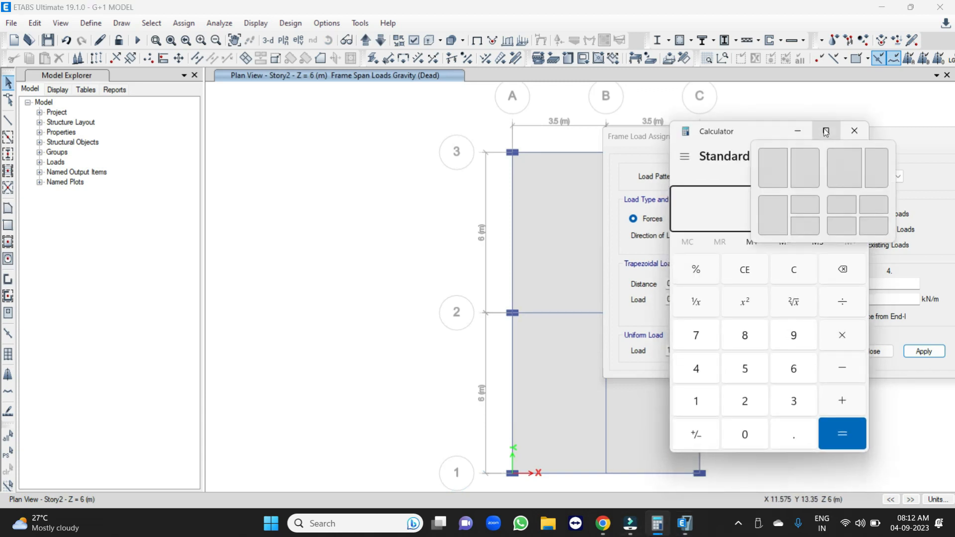
{"action": "key", "text": "Escape"}
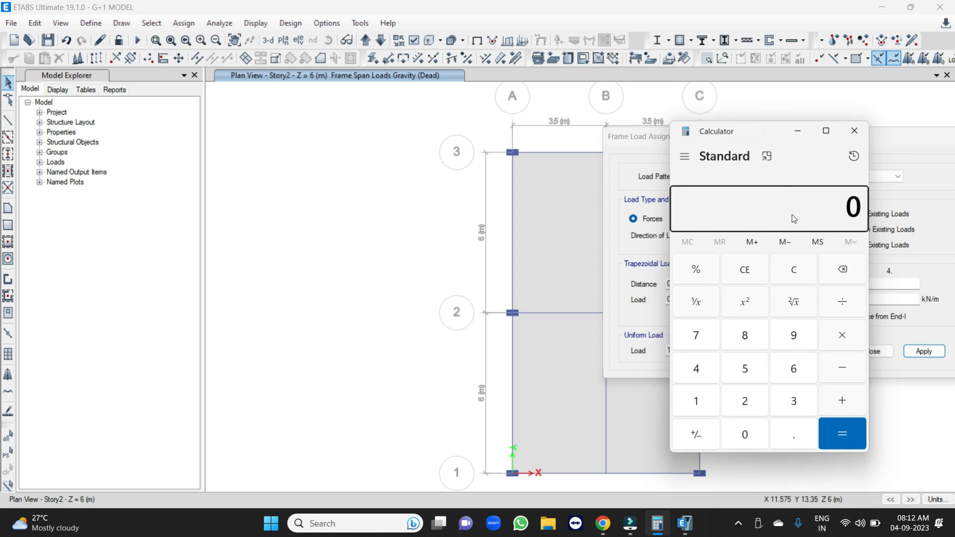
{"action": "type", "text": "1.2*.23*"}
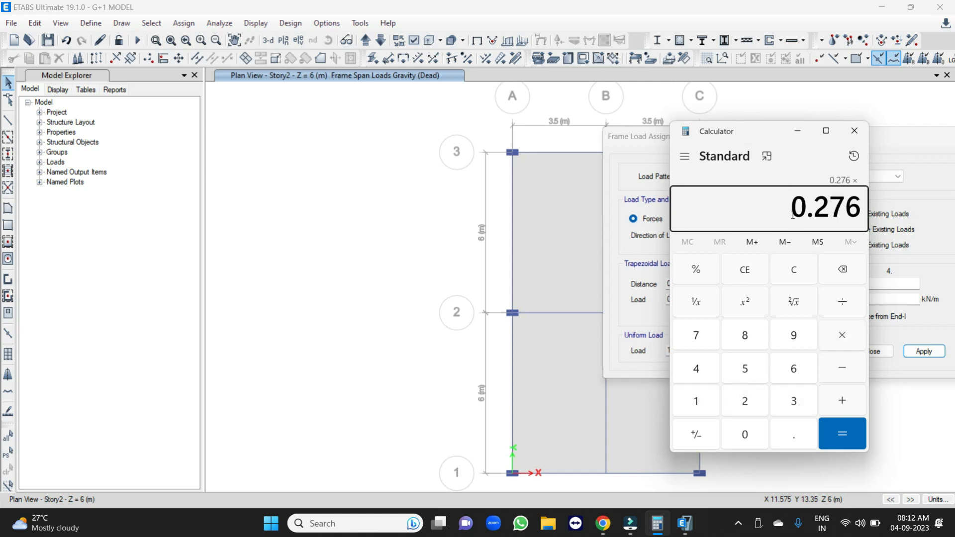
{"action": "type", "text": "20"}
{"action": "key", "text": "Return"}
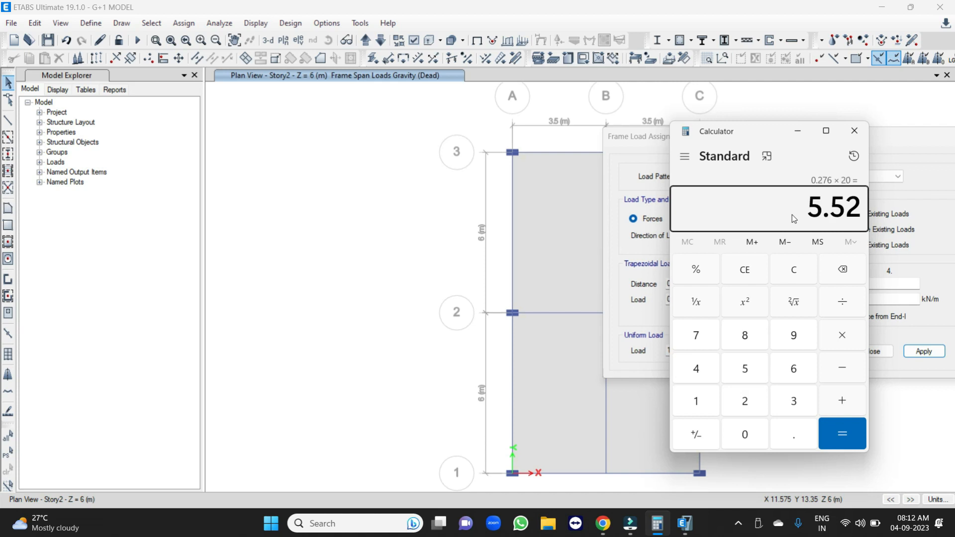
Switch back to ETABS and assign a uniform Dead gravity load of 5.52 kN/m to all perimeter beams on the Story2 plan.
{"action": "left_click", "coordinate": [397, 210]}
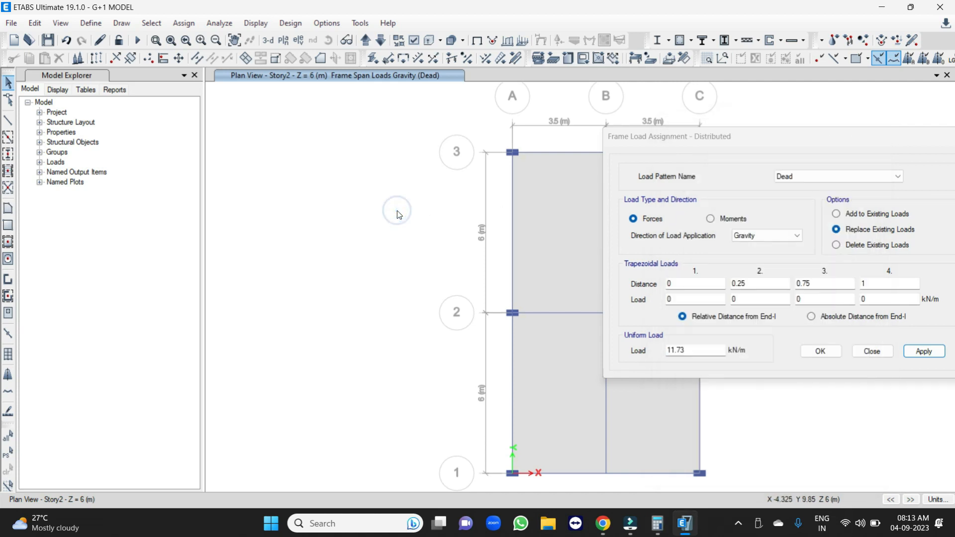
{"action": "scroll", "coordinate": [231, 177], "scroll_direction": "down", "scroll_amount": 2}
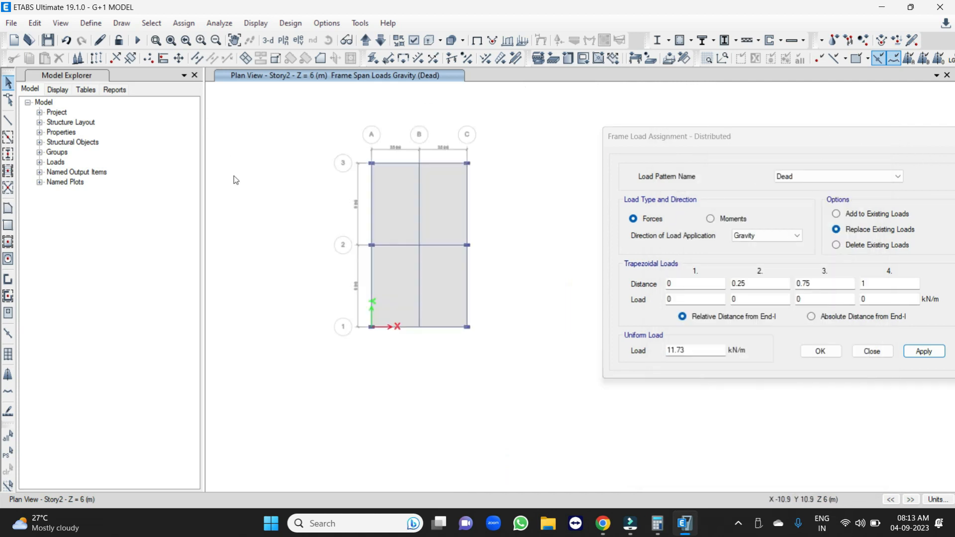
{"action": "left_click", "coordinate": [398, 164]}
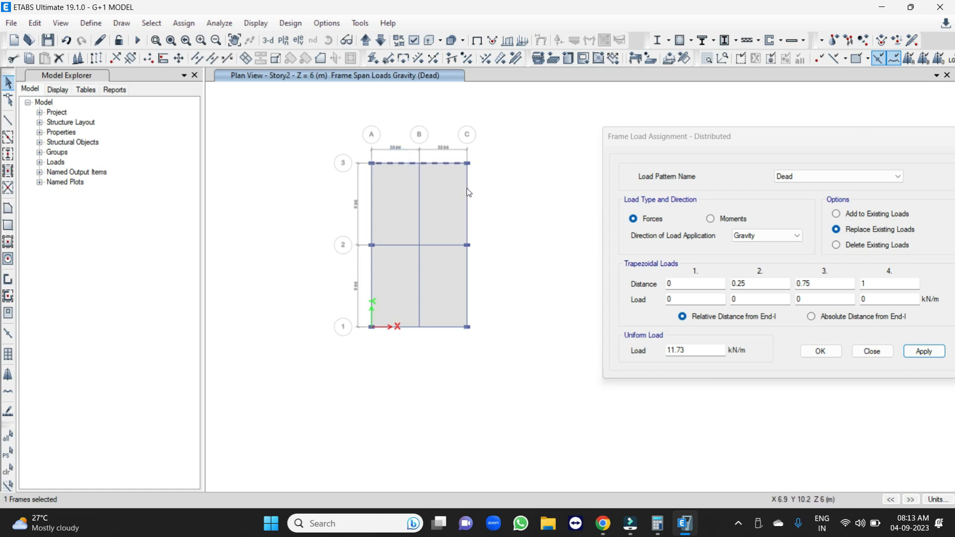
{"action": "left_click", "coordinate": [467, 188]}
{"action": "left_click", "coordinate": [469, 281]}
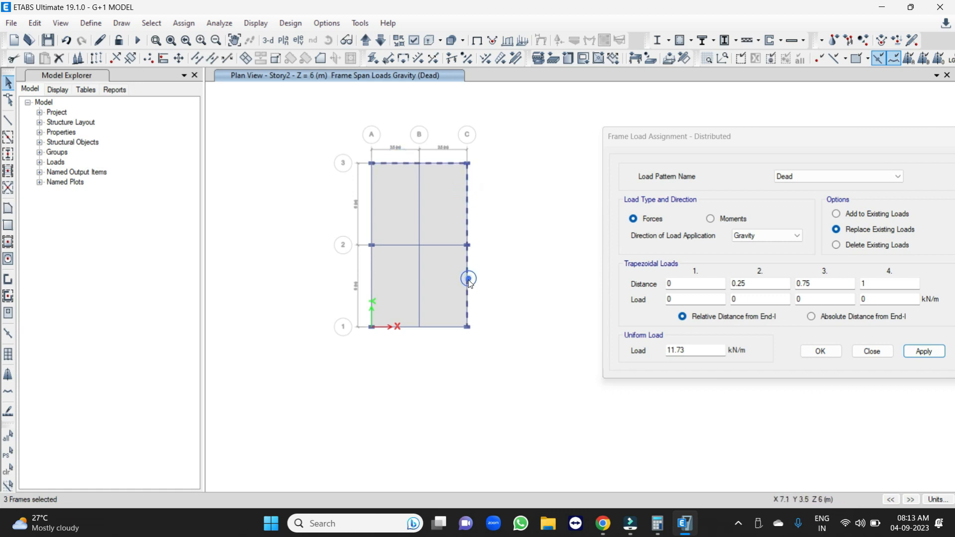
{"action": "left_click", "coordinate": [444, 326]}
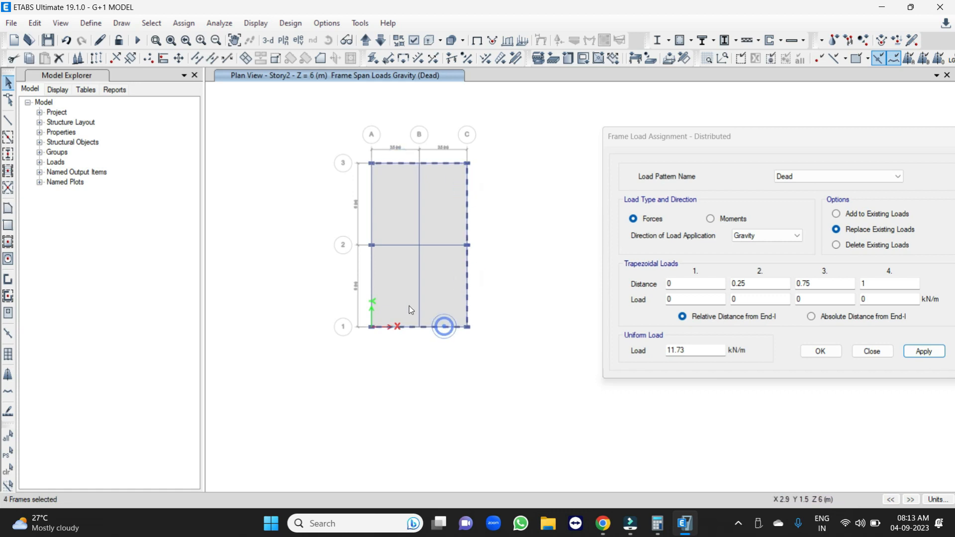
{"action": "left_click", "coordinate": [371, 264]}
{"action": "left_click", "coordinate": [373, 197]}
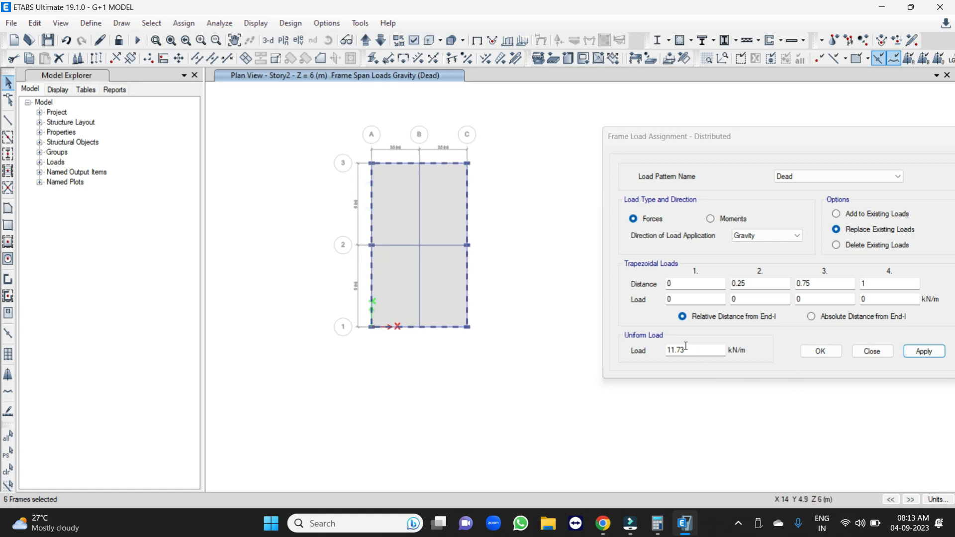
{"action": "double_click", "coordinate": [686, 348]}
{"action": "type", "text": "5"}
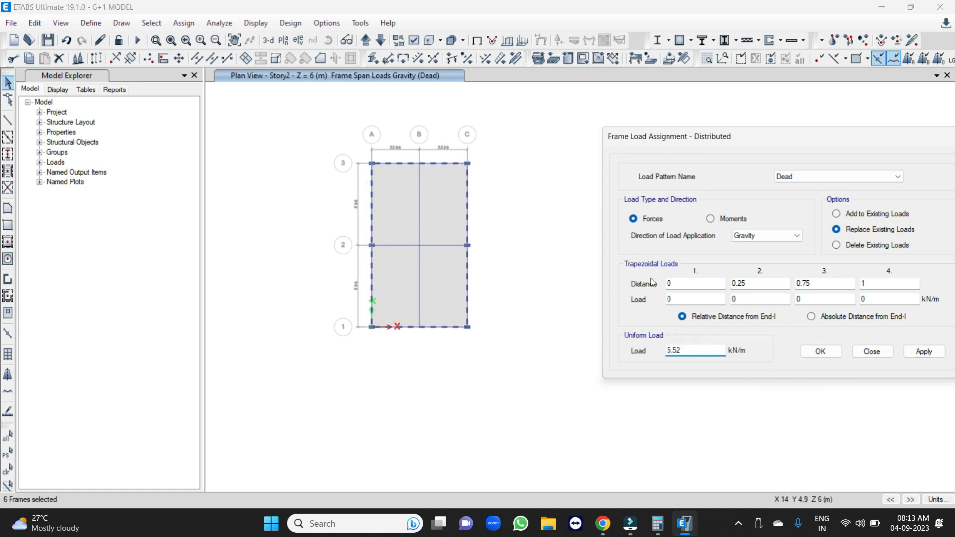
{"action": "type", "text": ".52"}
{"action": "left_click", "coordinate": [924, 351]}
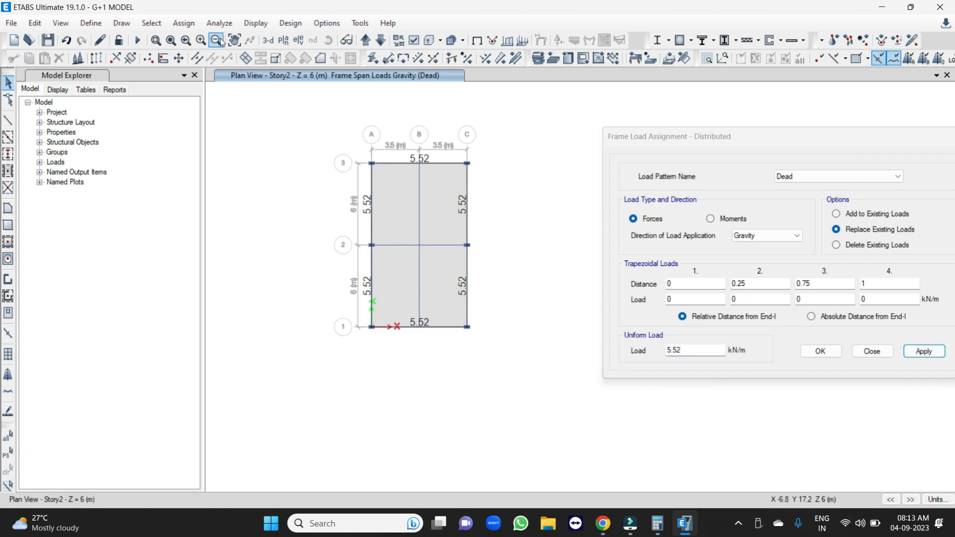
Inspect the wall loads of both stories in the 3D view and close the distributed load assignment.
{"action": "left_click", "coordinate": [267, 42]}
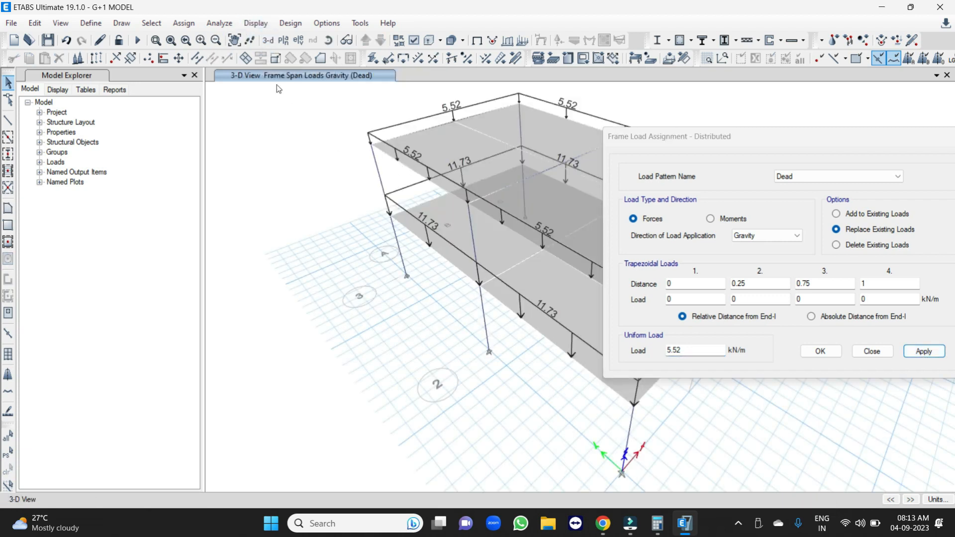
{"action": "left_click", "coordinate": [874, 351]}
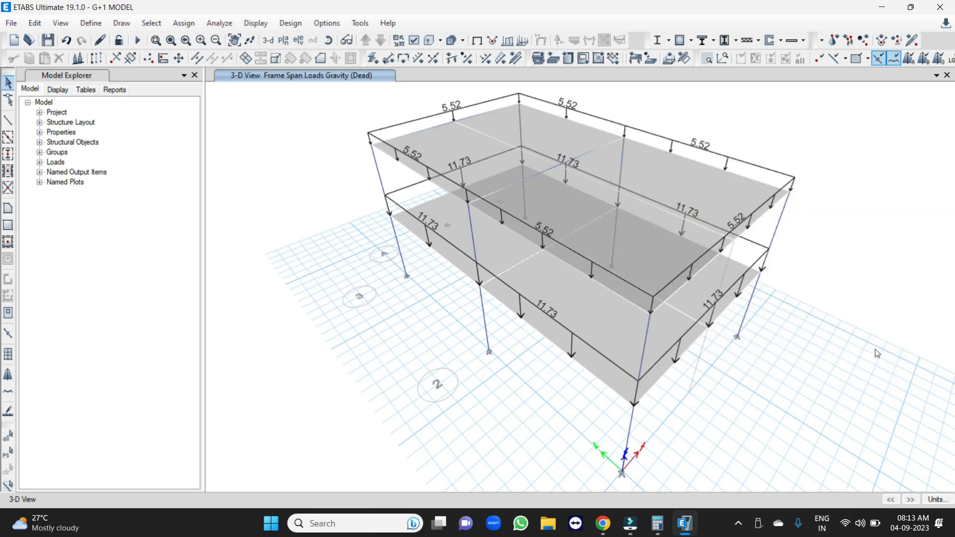
{"action": "scroll", "coordinate": [416, 281], "scroll_direction": "up", "scroll_amount": 3}
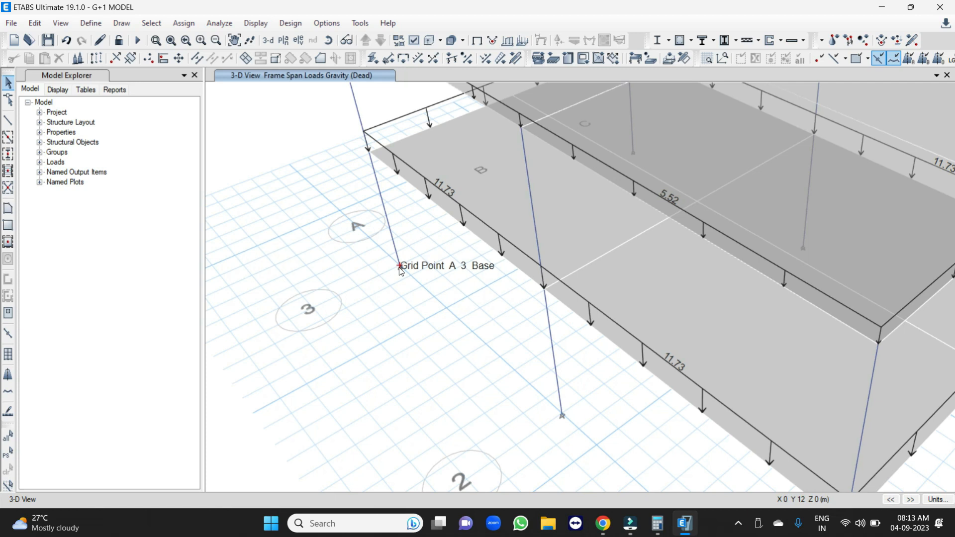
Open the Base plan view and switch its display from frame loads to the undeformed shape, with the One Story option.
{"action": "left_click", "coordinate": [283, 39]}
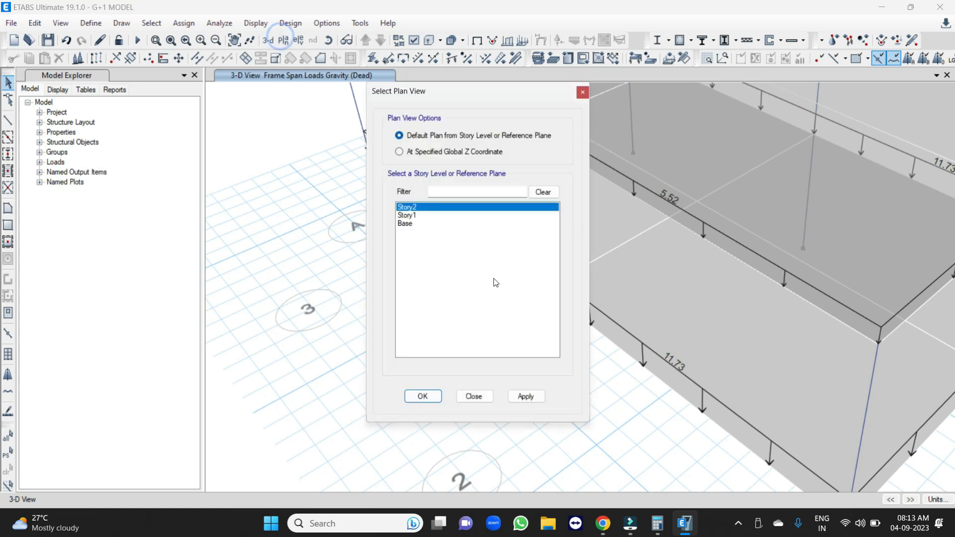
{"action": "left_click", "coordinate": [408, 224]}
{"action": "left_click", "coordinate": [428, 396]}
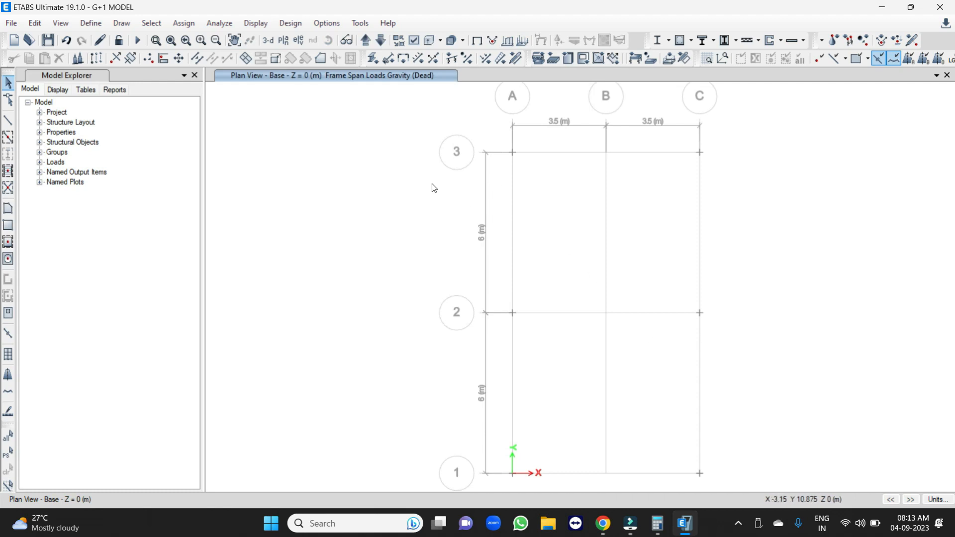
{"action": "left_click", "coordinate": [284, 41]}
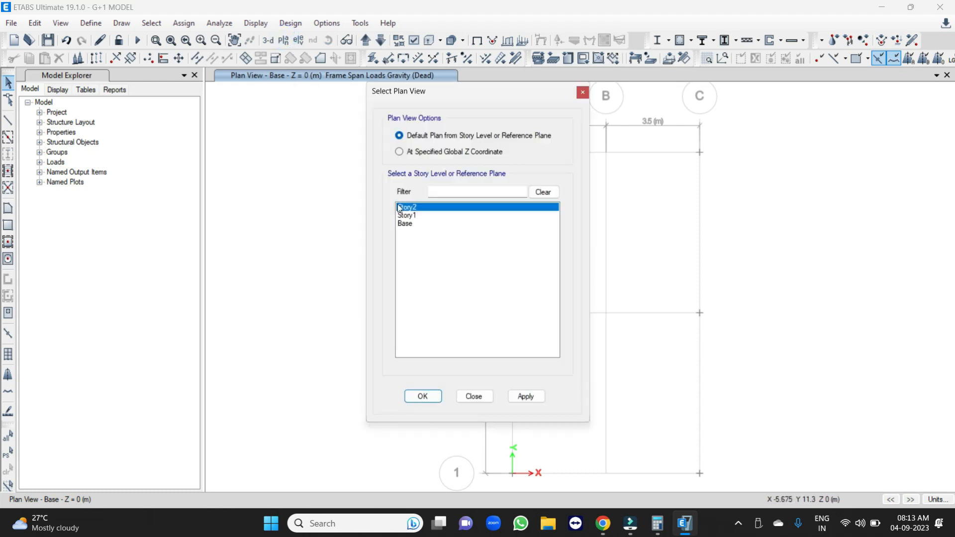
{"action": "left_click", "coordinate": [403, 224]}
{"action": "left_click", "coordinate": [426, 396]}
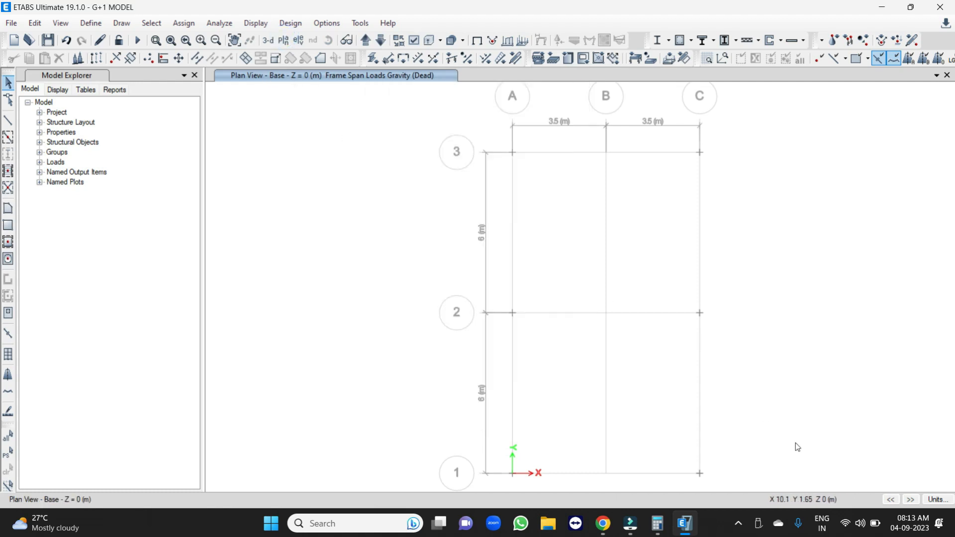
{"action": "left_click", "coordinate": [474, 42]}
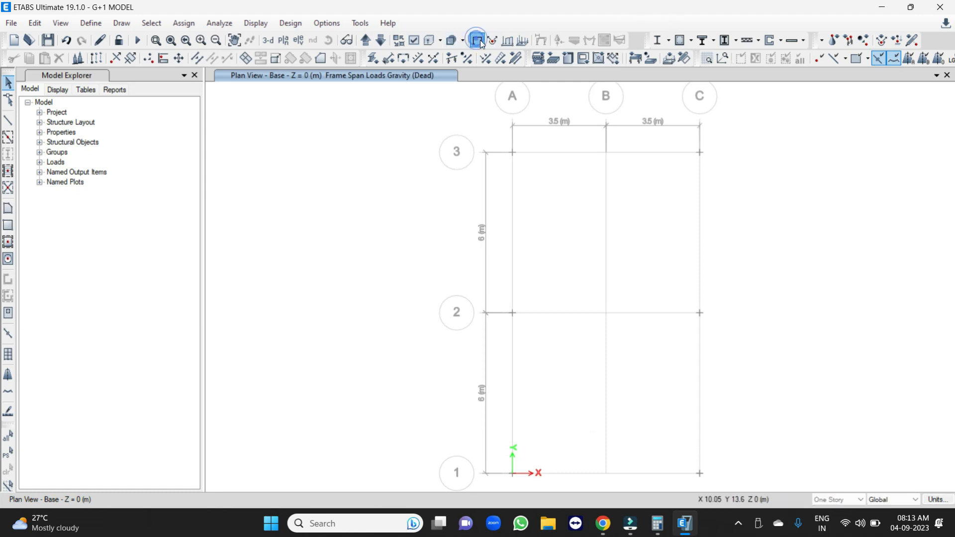
{"action": "left_click", "coordinate": [845, 499]}
{"action": "left_click", "coordinate": [844, 500]}
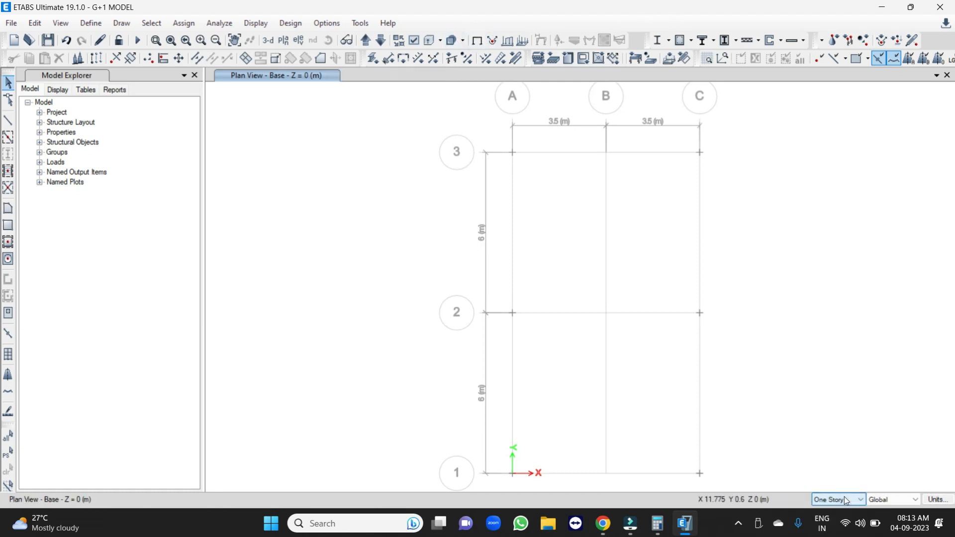
Select all the base joints in the plan and open the joint restraints assignment for them.
{"action": "scroll", "coordinate": [425, 205], "scroll_direction": "down", "scroll_amount": 2}
{"action": "left_click_drag", "start_coordinate": [392, 126], "coordinate": [693, 416]}
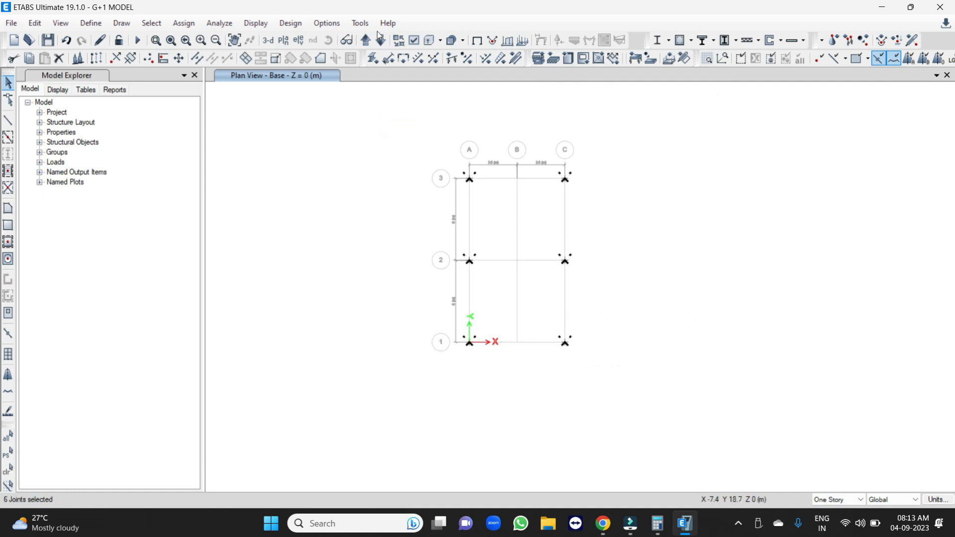
{"action": "left_click", "coordinate": [171, 23]}
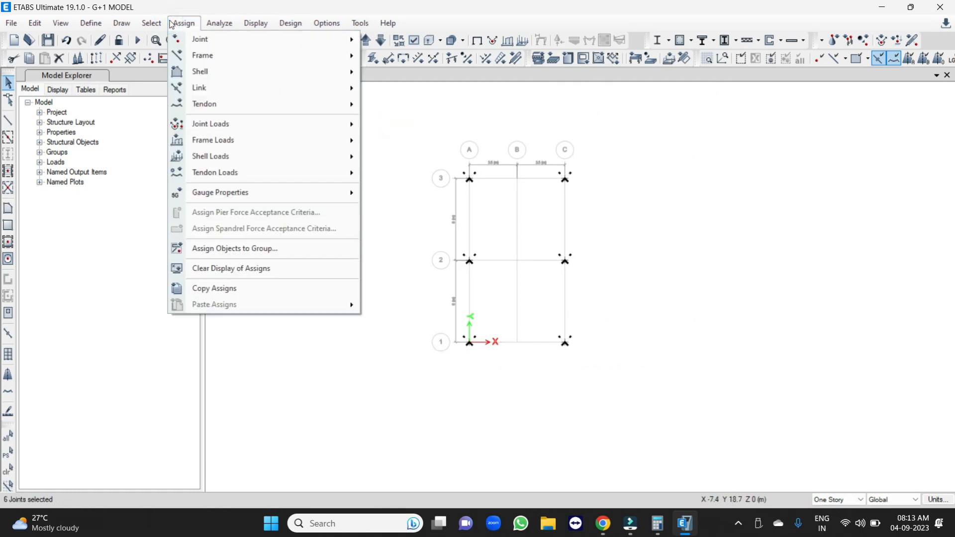
{"action": "mouse_move", "coordinate": [219, 43]}
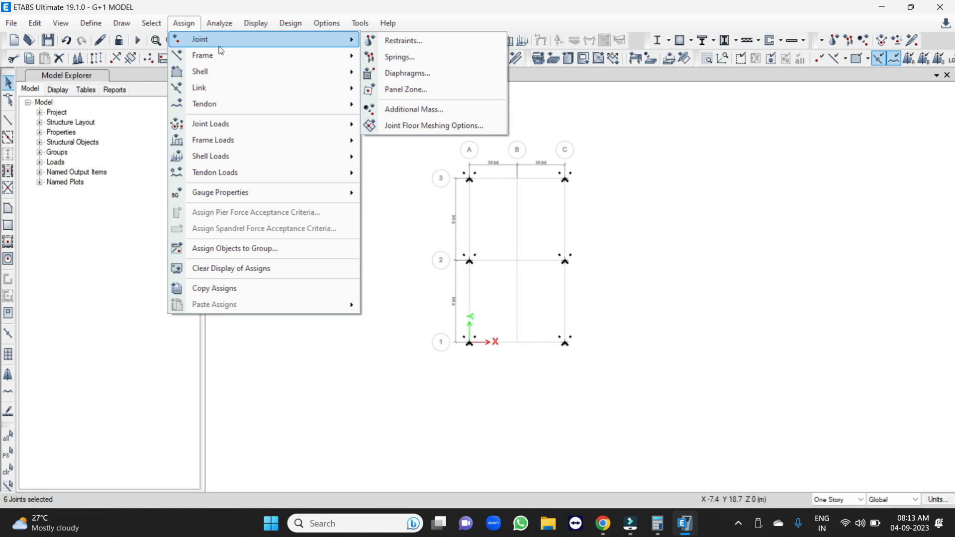
{"action": "left_click", "coordinate": [412, 40]}
{"action": "left_click_drag", "start_coordinate": [482, 181], "coordinate": [738, 126]}
Try the fixed, pinned and roller fast restraints in turn to compare which translations and rotations each one restrains.
{"action": "left_click", "coordinate": [696, 249]}
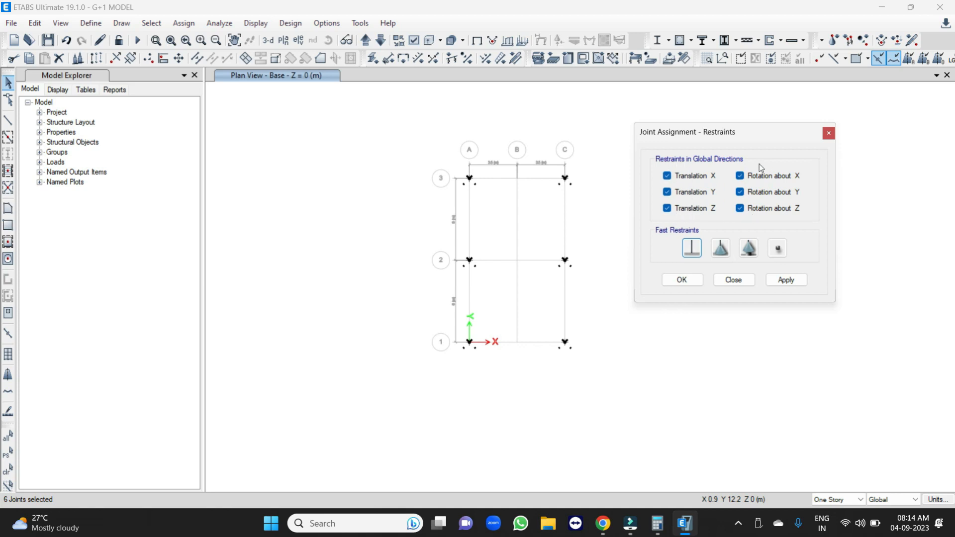
{"action": "left_click", "coordinate": [722, 247]}
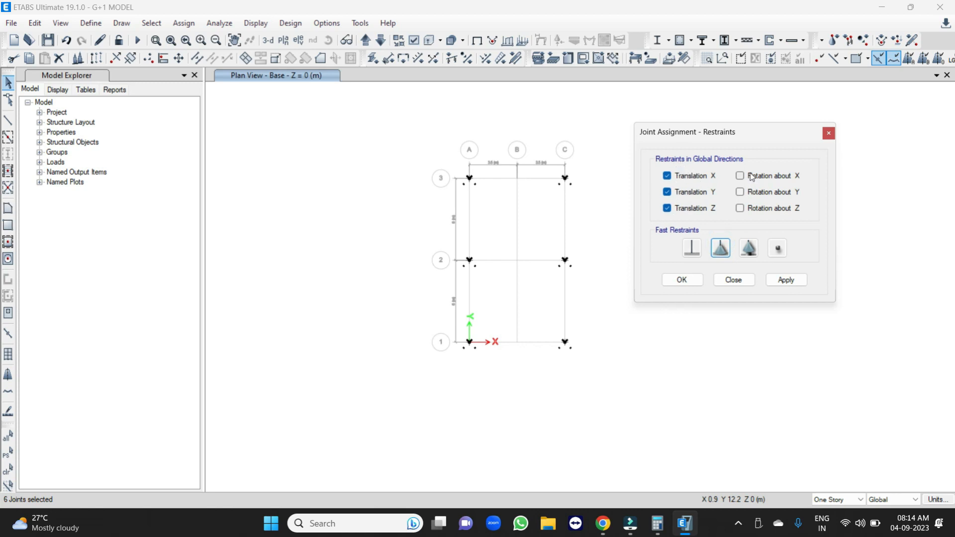
{"action": "left_click", "coordinate": [749, 248]}
{"action": "left_click", "coordinate": [677, 211]}
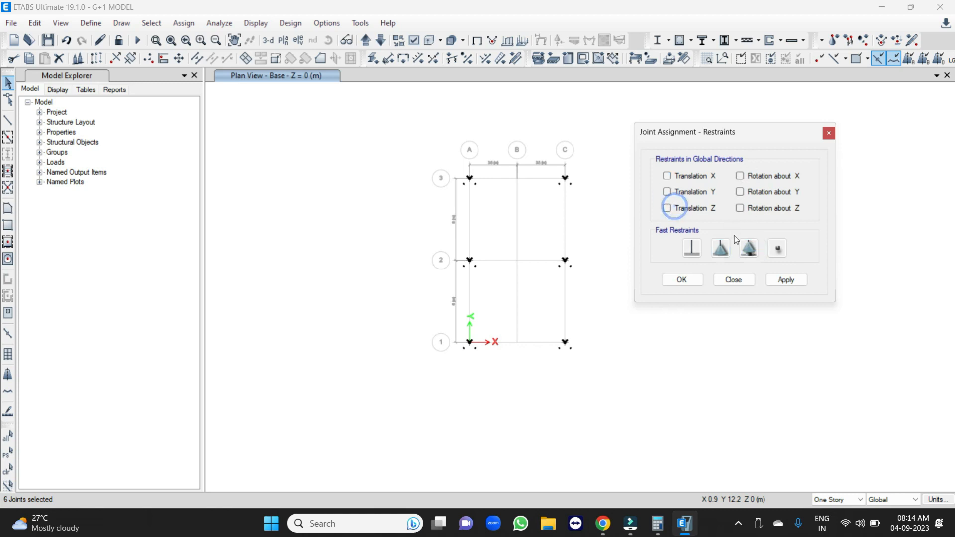
{"action": "left_click", "coordinate": [748, 247]}
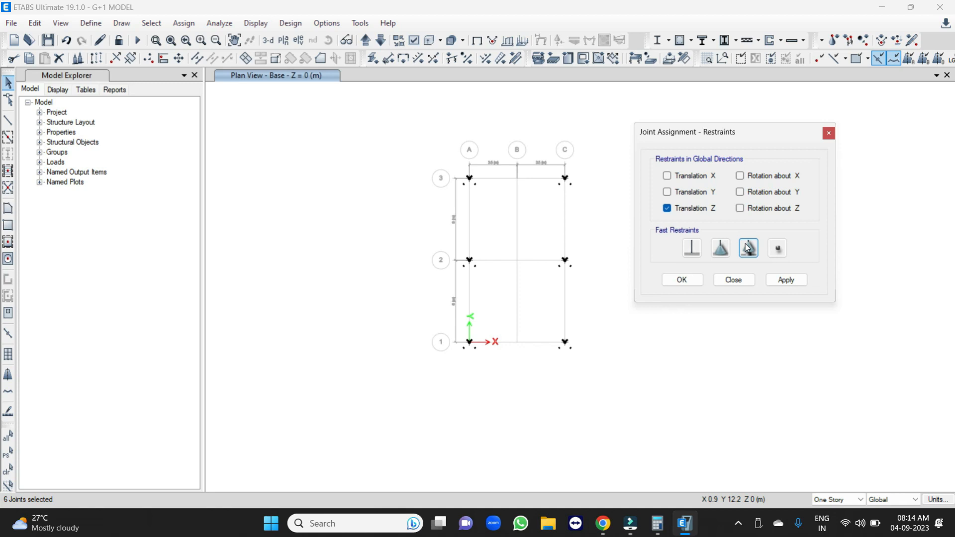
Assign fixed supports, restraining all translations and rotations, to the base joints and check them in the 3D view.
{"action": "left_click", "coordinate": [693, 249]}
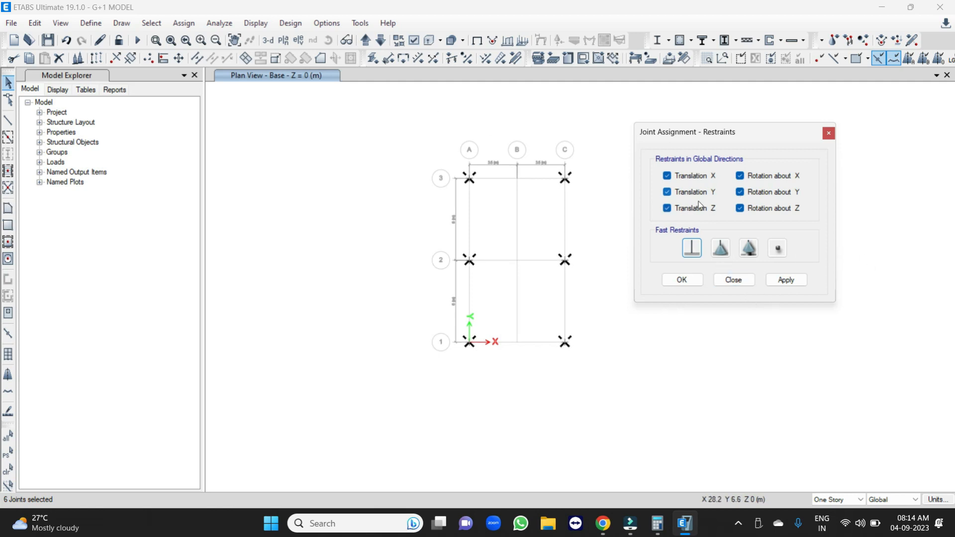
{"action": "left_click", "coordinate": [793, 282]}
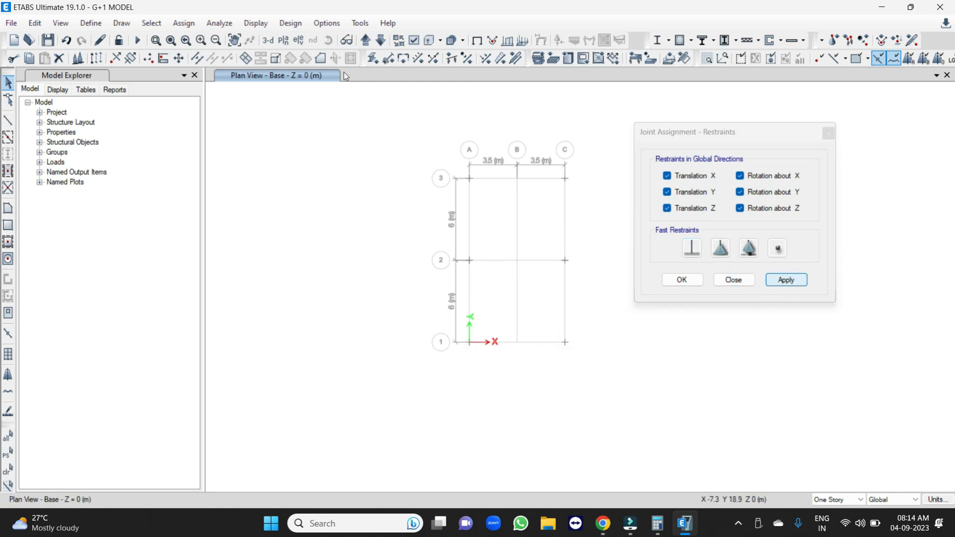
{"action": "left_click", "coordinate": [270, 41]}
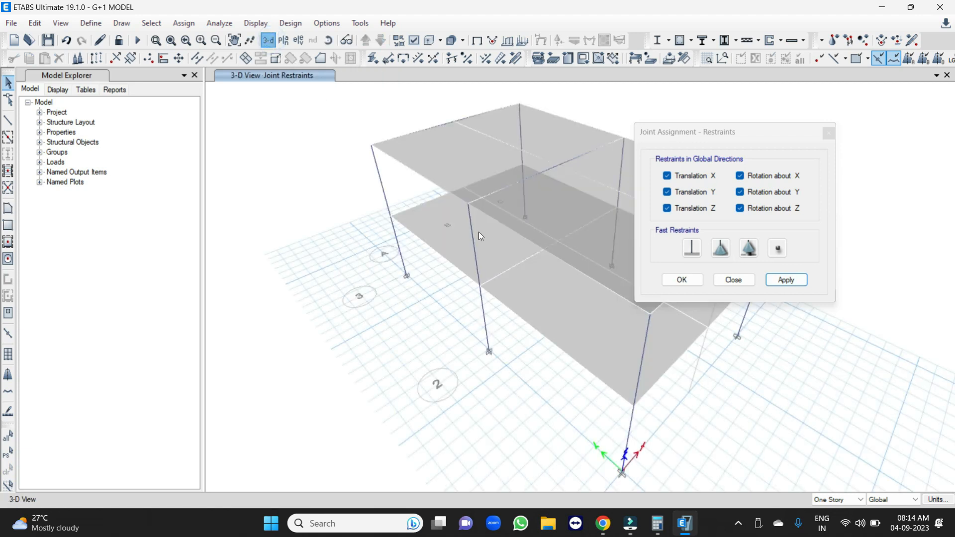
{"action": "scroll", "coordinate": [423, 285], "scroll_direction": "up", "scroll_amount": 5}
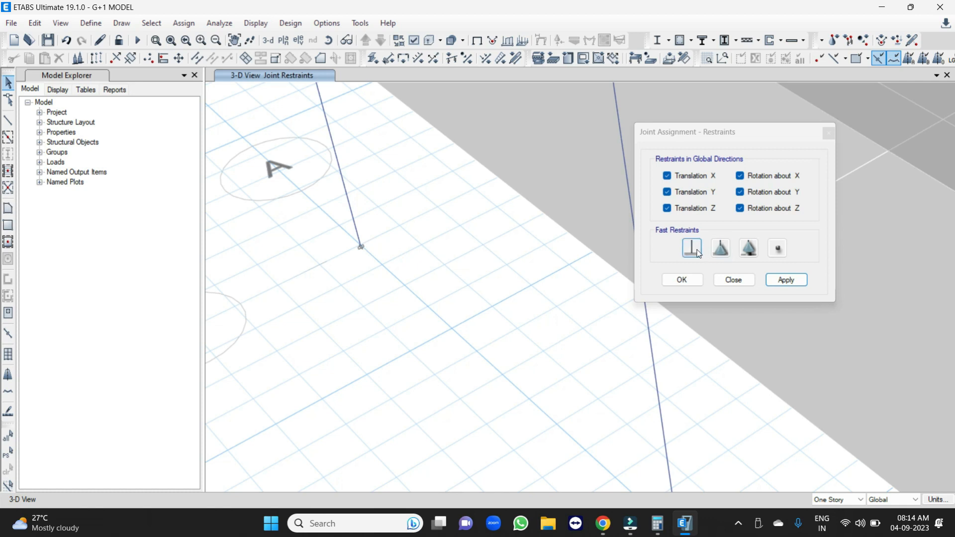
{"action": "left_click", "coordinate": [693, 282]}
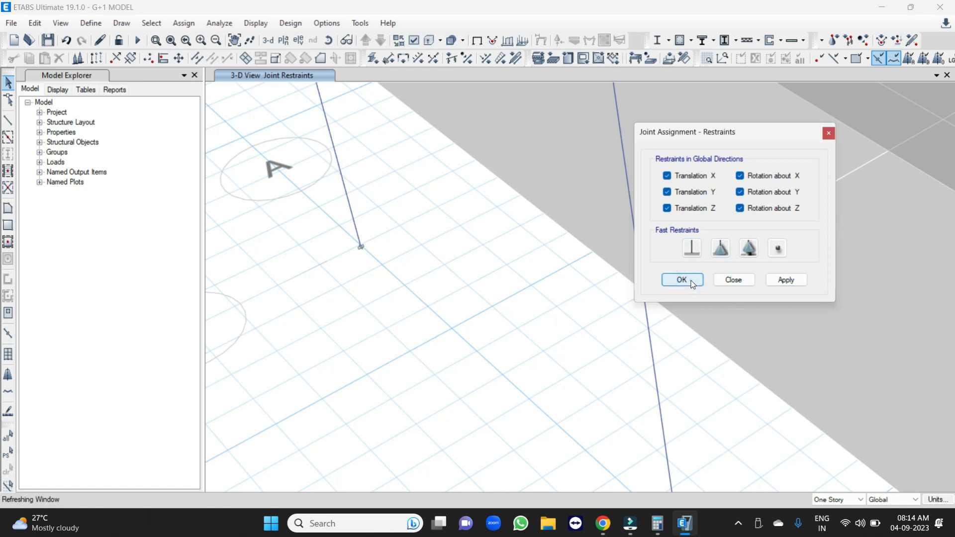
{"action": "scroll", "coordinate": [440, 180], "scroll_direction": "down", "scroll_amount": 5}
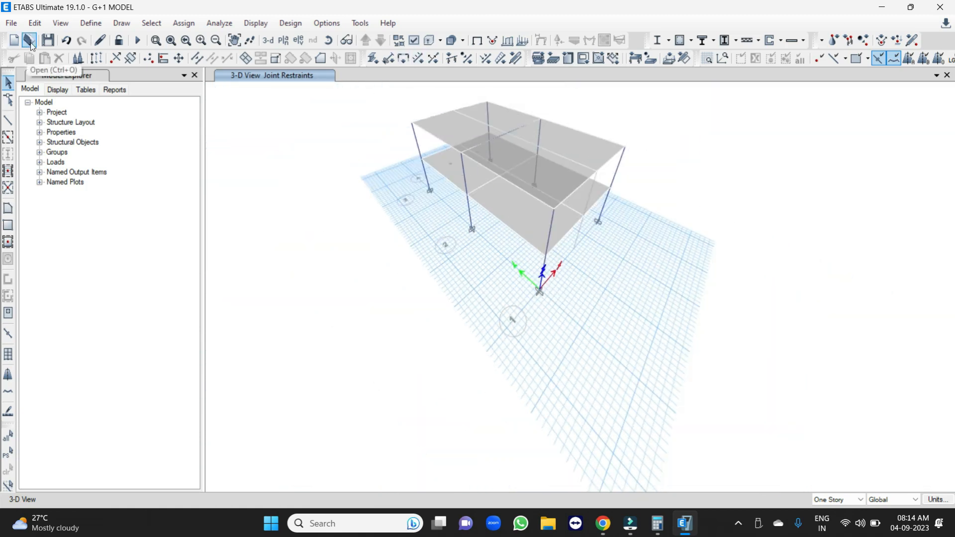
Review the load cases and scale factors of the UDConS1 and UDConS2 concrete frame design combinations.
{"action": "left_click", "coordinate": [284, 24]}
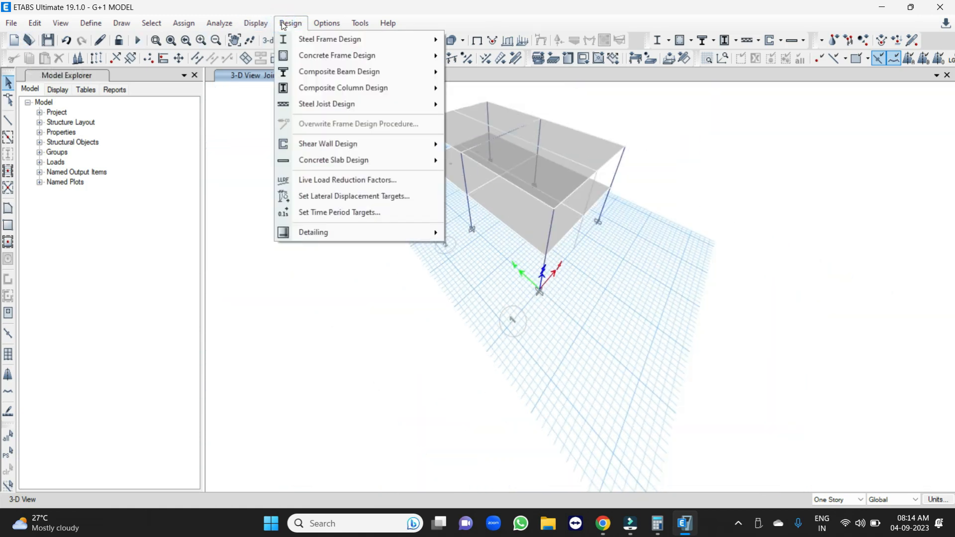
{"action": "mouse_move", "coordinate": [349, 55]}
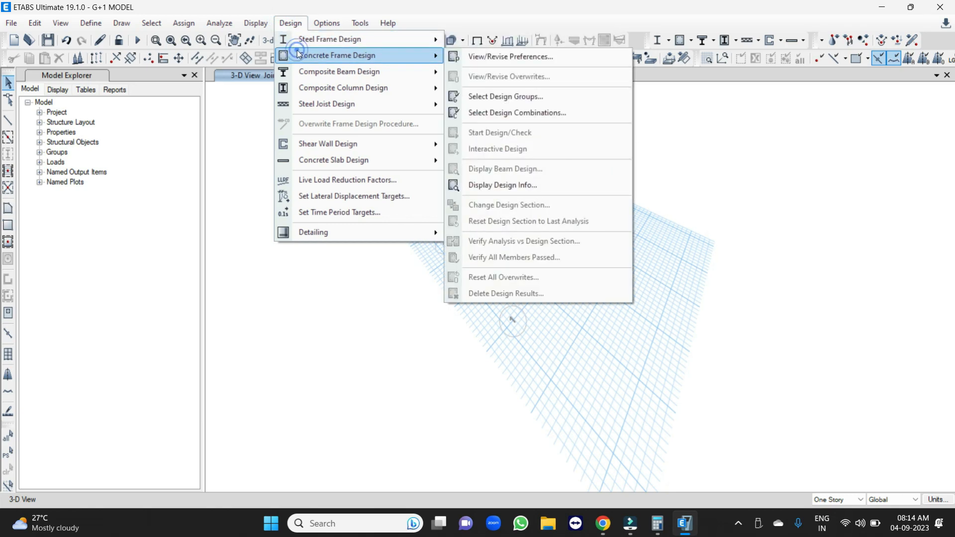
{"action": "left_click", "coordinate": [483, 113]}
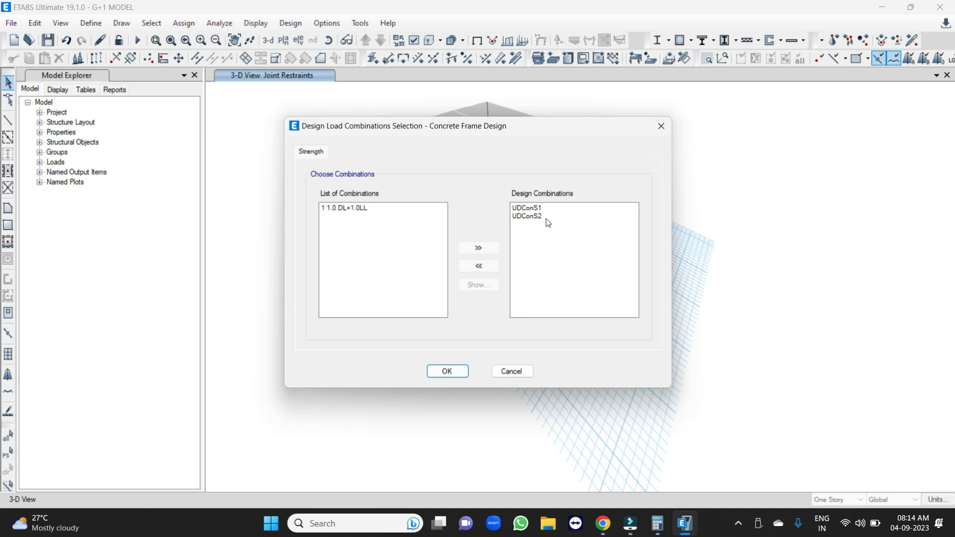
{"action": "left_click", "coordinate": [534, 207]}
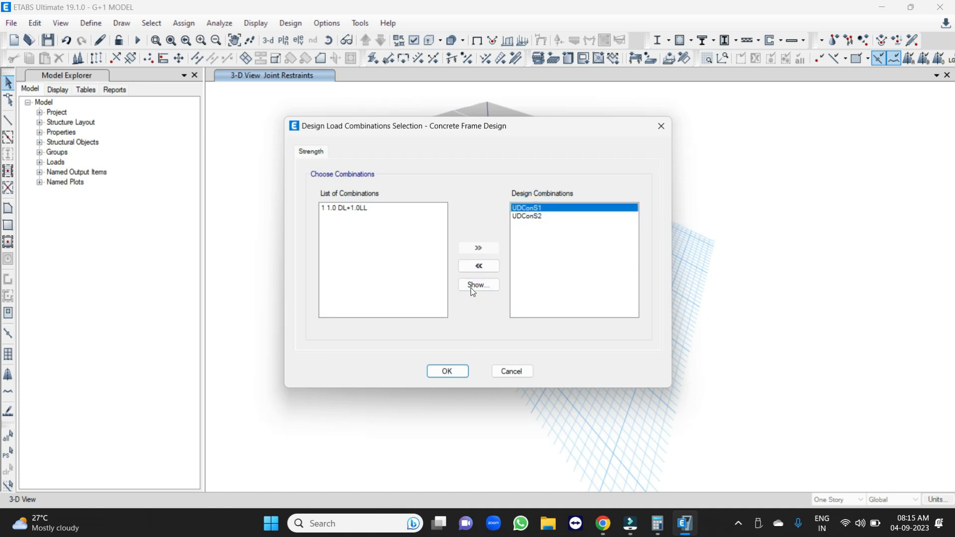
{"action": "left_click", "coordinate": [473, 288]}
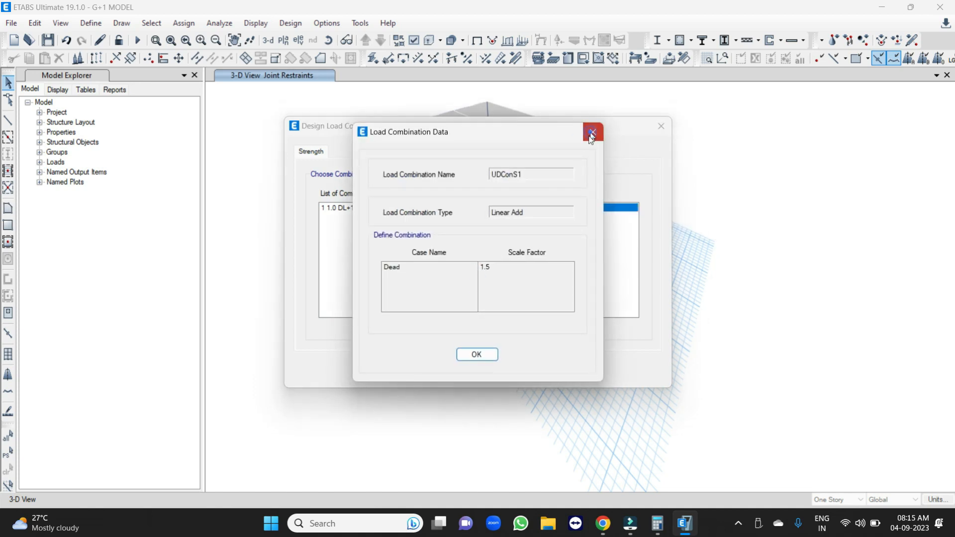
{"action": "left_click", "coordinate": [593, 132]}
{"action": "left_click", "coordinate": [526, 216]}
{"action": "left_click", "coordinate": [470, 286]}
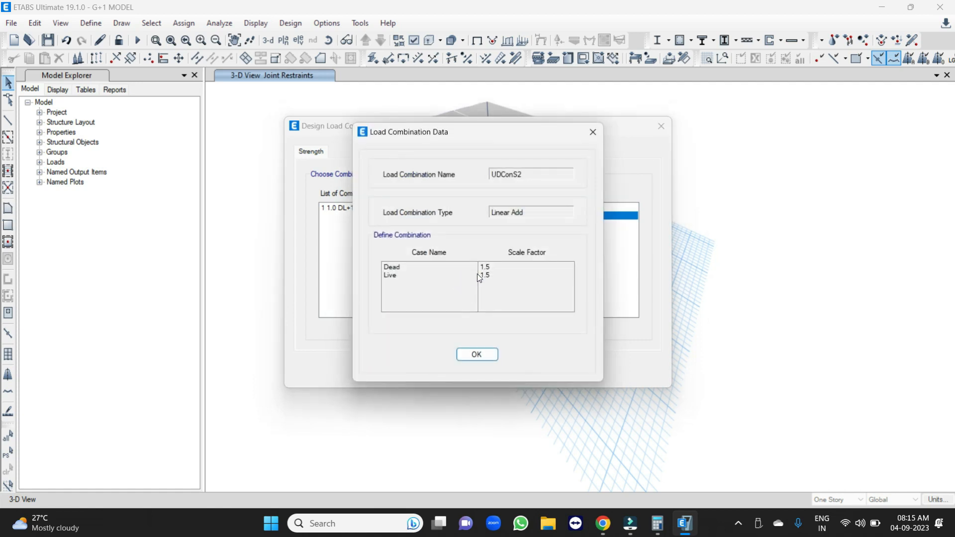
{"action": "left_click", "coordinate": [471, 355]}
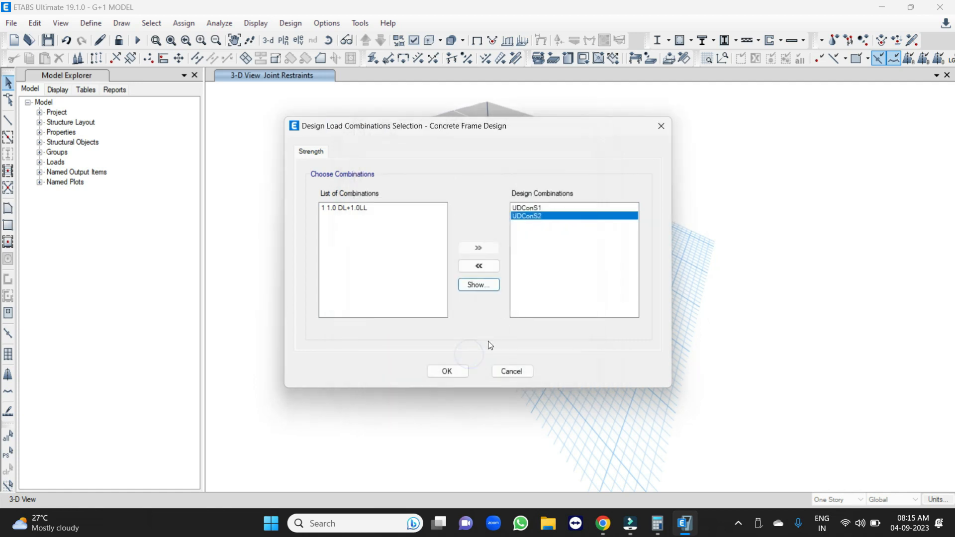
{"action": "left_click", "coordinate": [447, 372]}
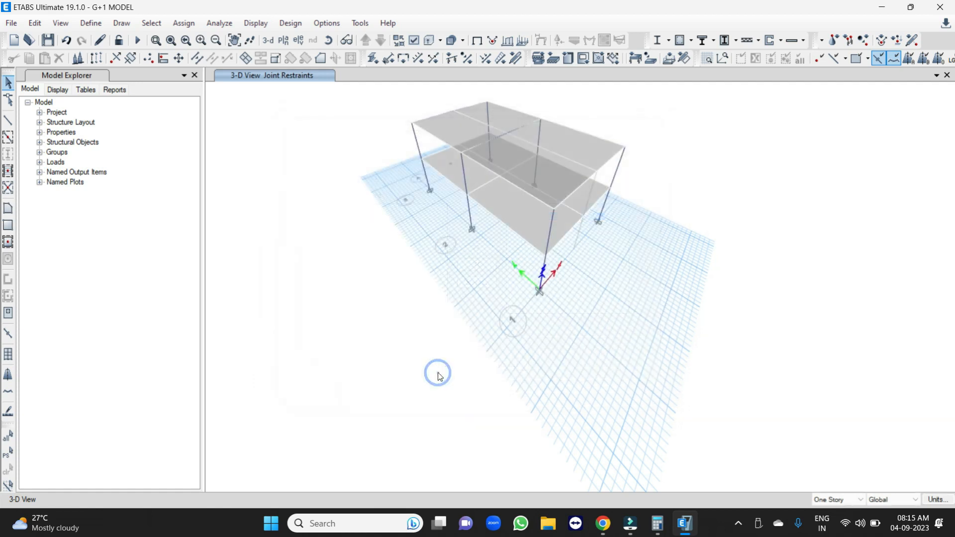
Check the model with all joint, frame, shell and other checks plus the trim or extend fix, and save it.
{"action": "left_click", "coordinate": [227, 23]}
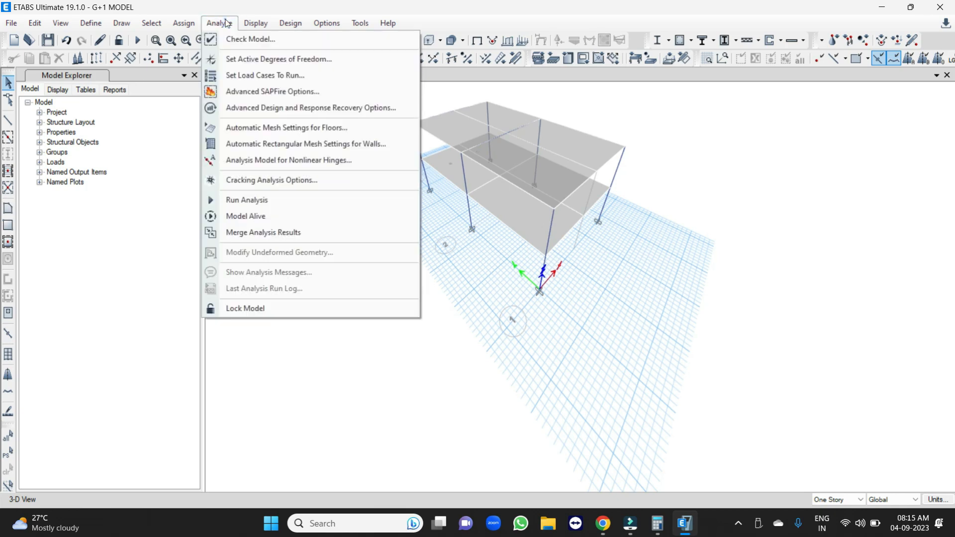
{"action": "left_click", "coordinate": [252, 39]}
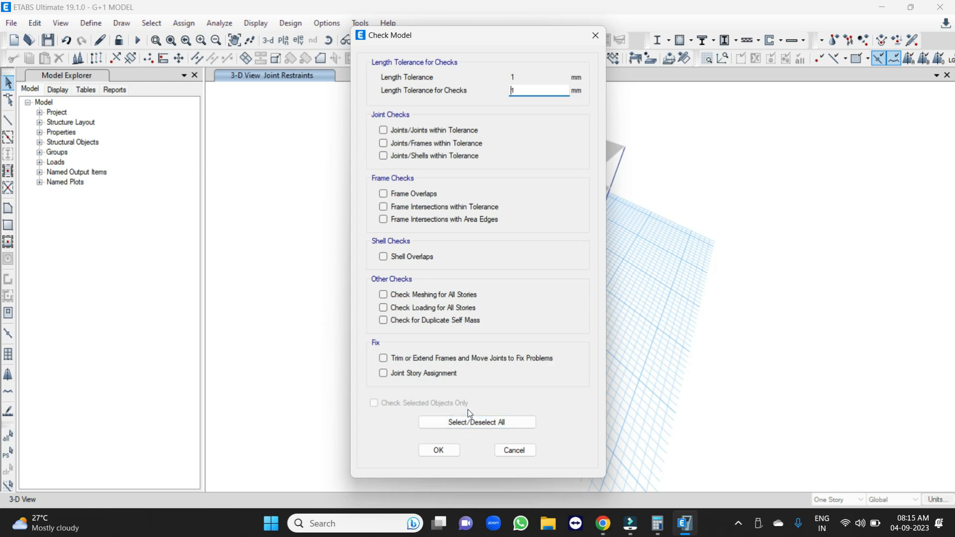
{"action": "left_click", "coordinate": [450, 422]}
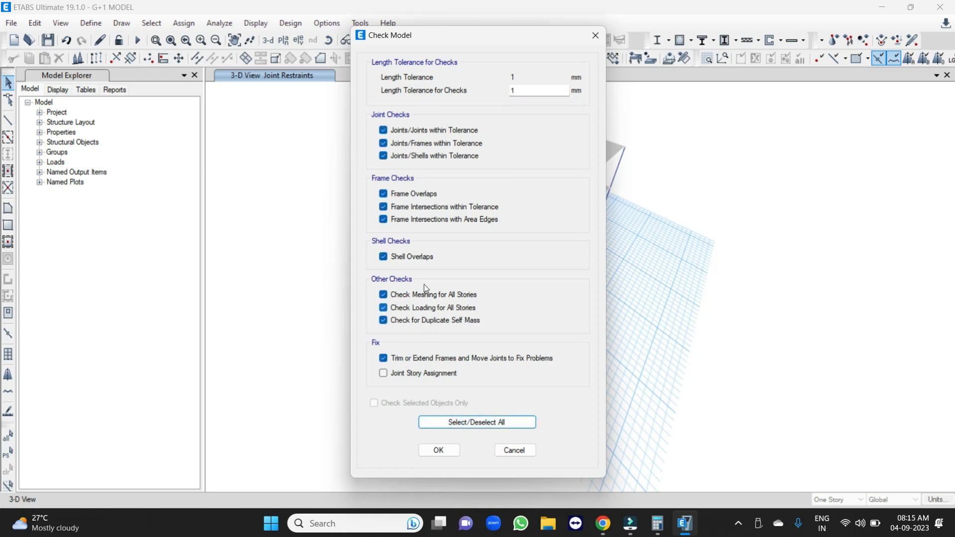
{"action": "left_click", "coordinate": [439, 451]}
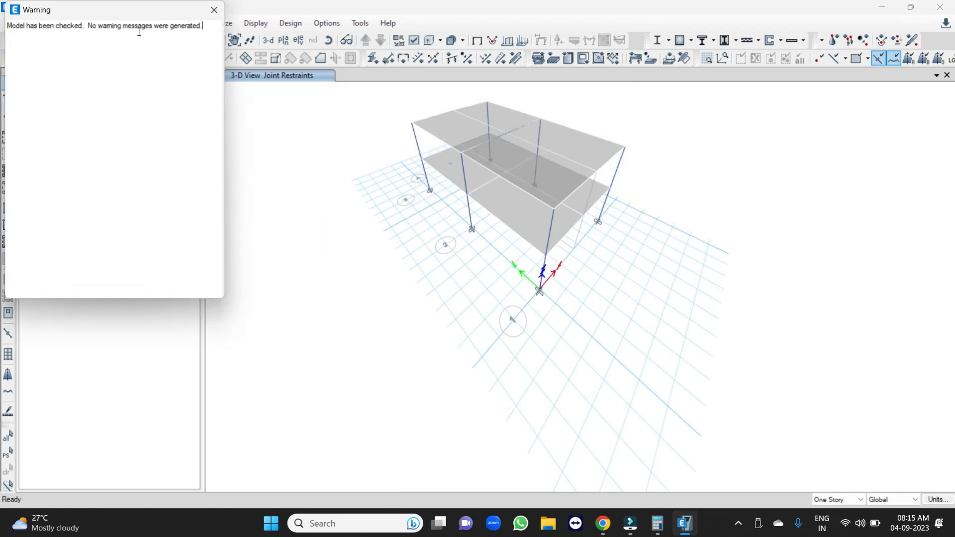
{"action": "left_click", "coordinate": [214, 11]}
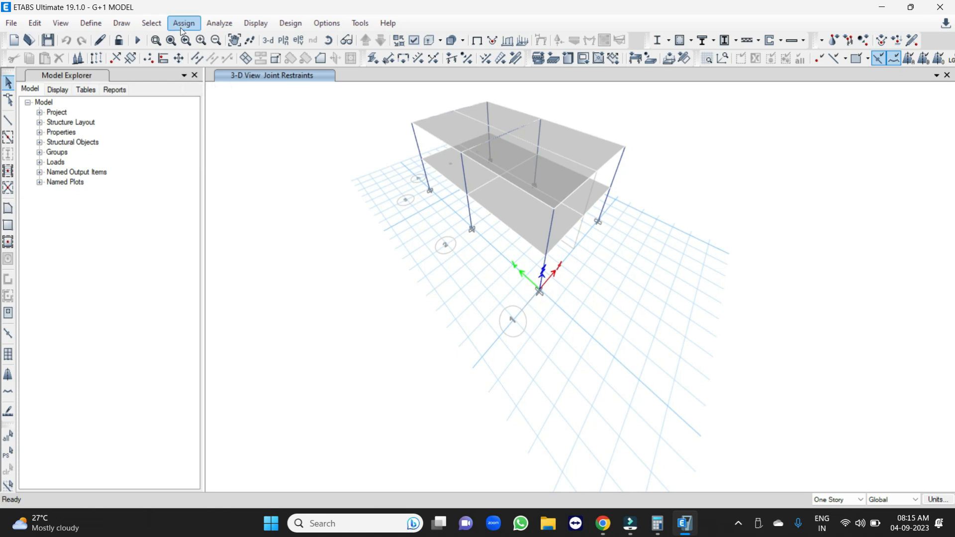
{"action": "left_click", "coordinate": [45, 42]}
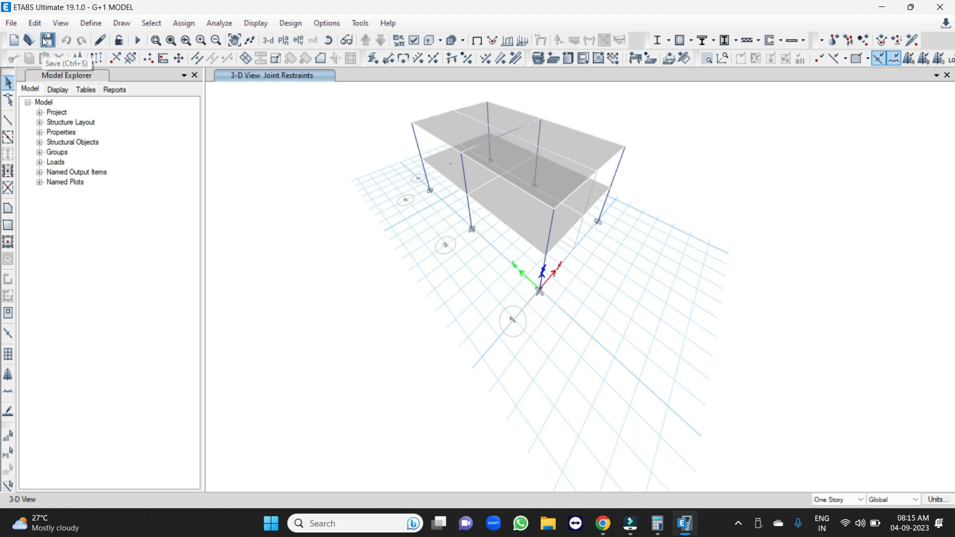
Open the Story1 plan view.
{"action": "left_click", "coordinate": [283, 40]}
{"action": "left_click", "coordinate": [414, 215]}
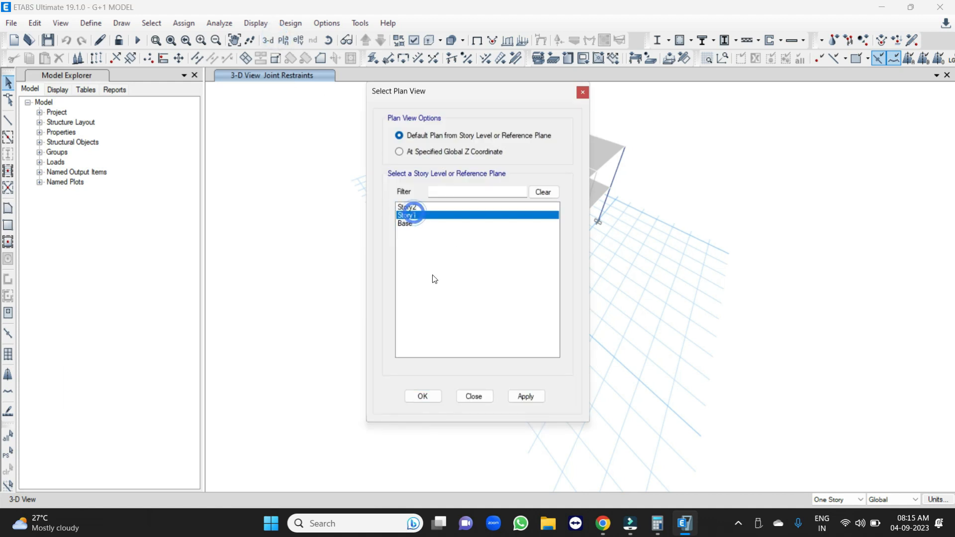
{"action": "left_click", "coordinate": [430, 399]}
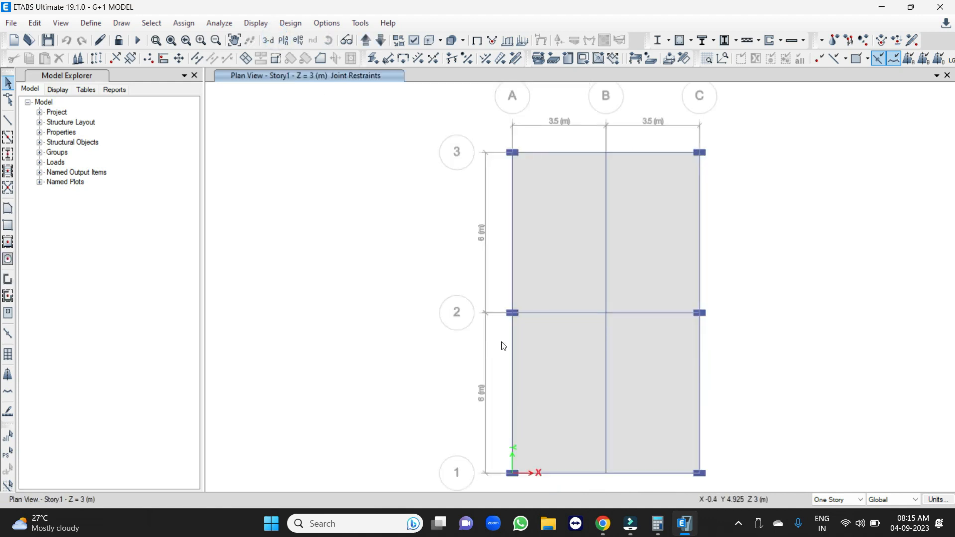
Assign a uniform Dead load of 1.5 kN/m² in the Gravity direction to all four Story1 slabs, replacing existing loads.
{"action": "left_click", "coordinate": [572, 204]}
{"action": "left_click", "coordinate": [647, 222]}
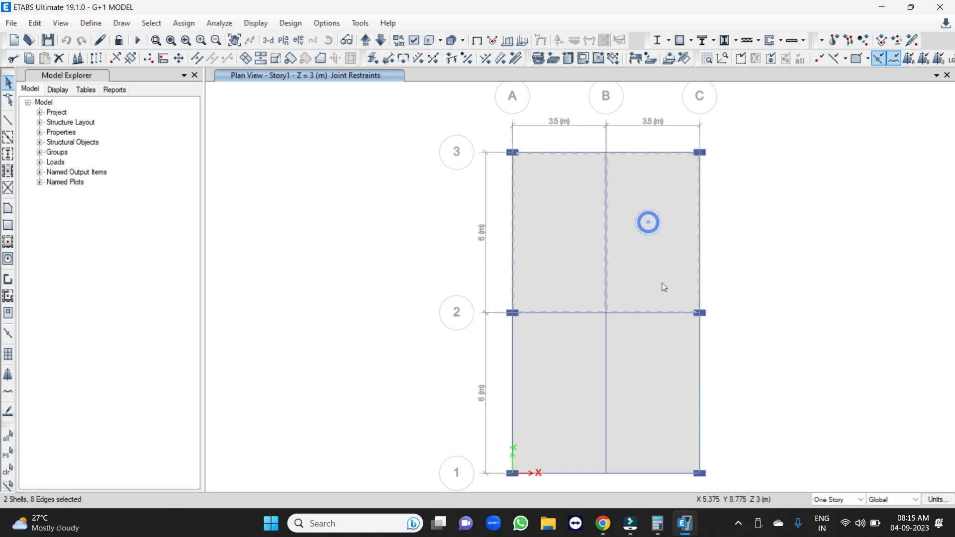
{"action": "left_click", "coordinate": [652, 365]}
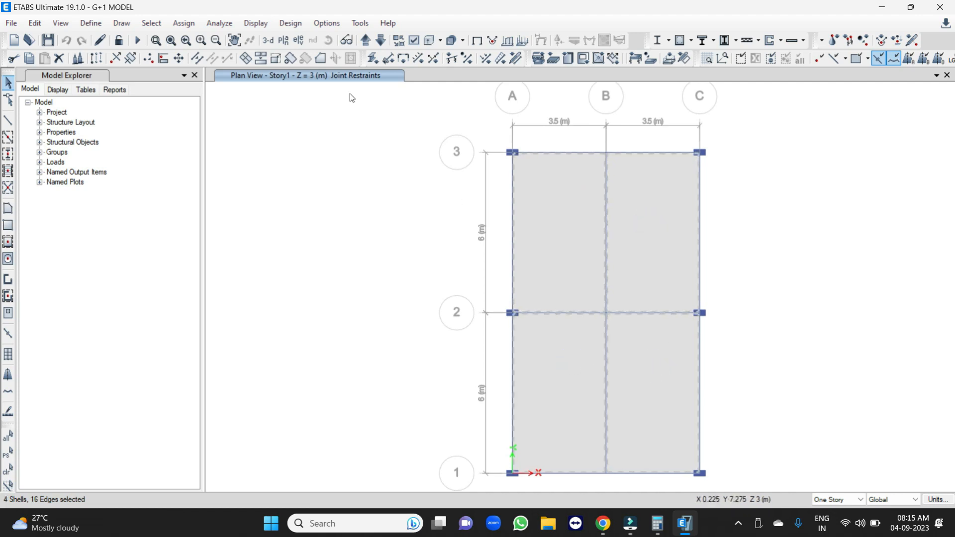
{"action": "left_click", "coordinate": [184, 23]}
{"action": "mouse_move", "coordinate": [206, 169]}
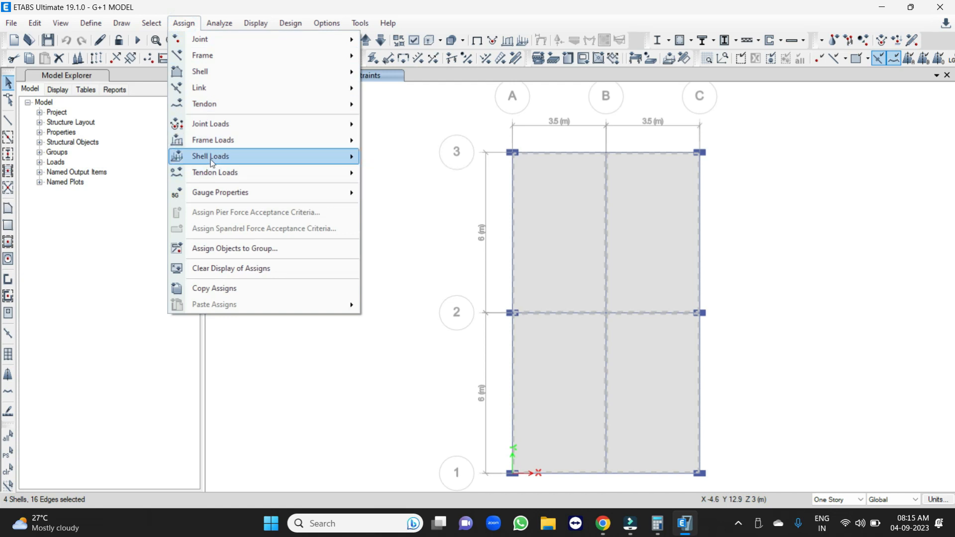
{"action": "mouse_move", "coordinate": [239, 155]}
{"action": "left_click", "coordinate": [401, 175]}
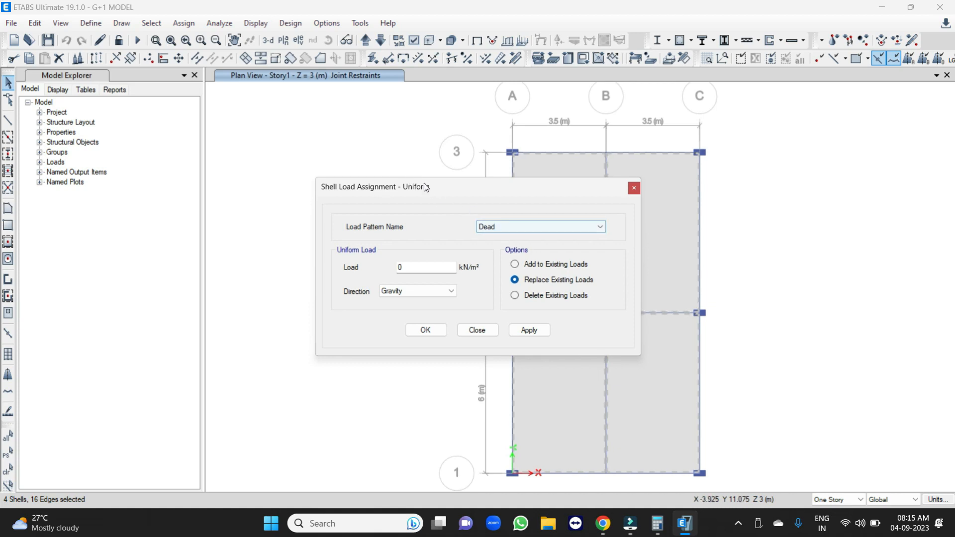
{"action": "left_click_drag", "start_coordinate": [425, 186], "coordinate": [199, 105]}
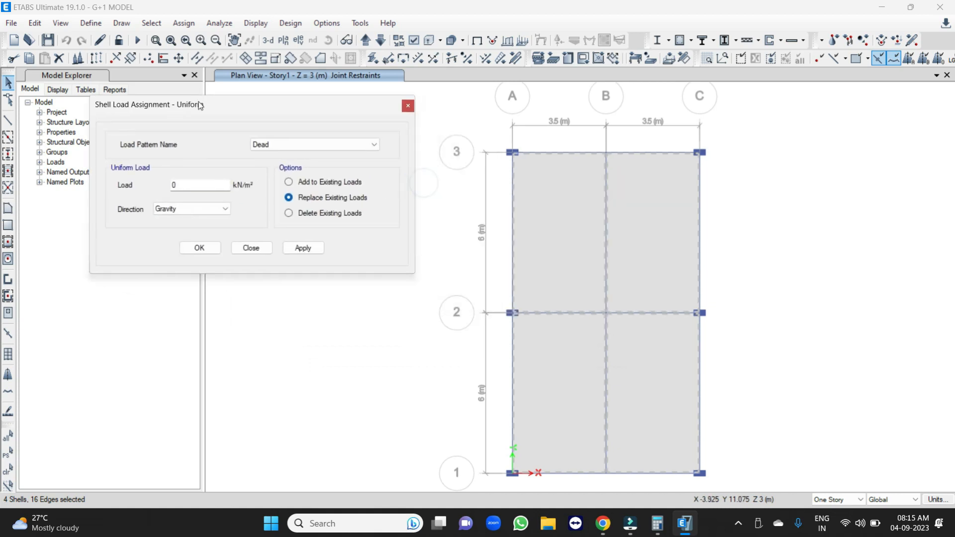
{"action": "double_click", "coordinate": [192, 190]}
{"action": "type", "text": "1.5"}
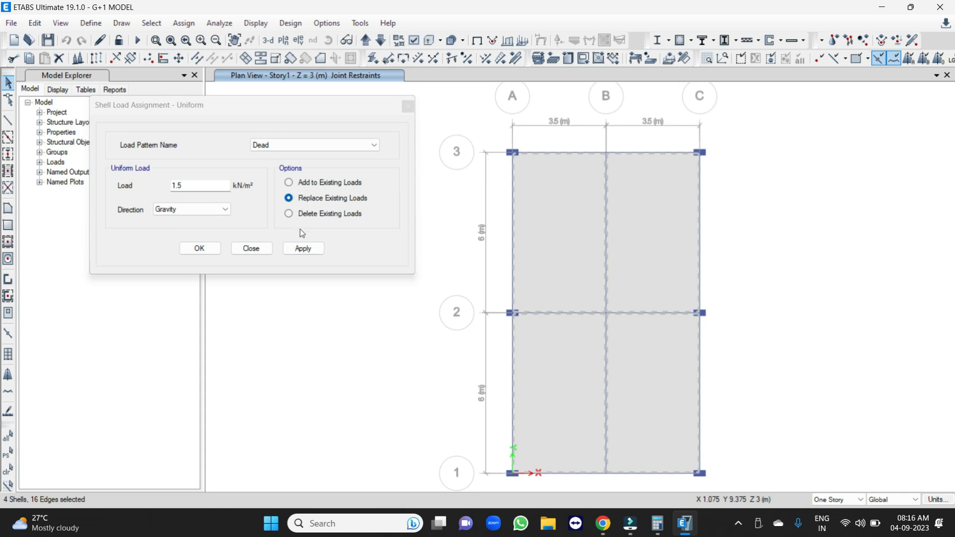
{"action": "left_click", "coordinate": [303, 248]}
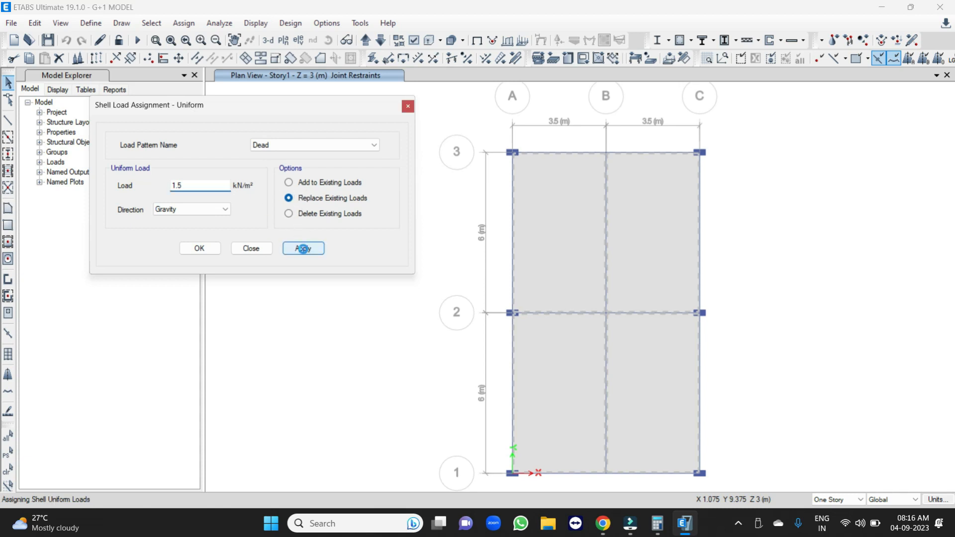
Apply the same 1.5 kN/m² uniform Dead load to all four Story2 slabs.
{"action": "left_click", "coordinate": [366, 42]}
{"action": "left_click", "coordinate": [559, 227]}
{"action": "left_click", "coordinate": [650, 214]}
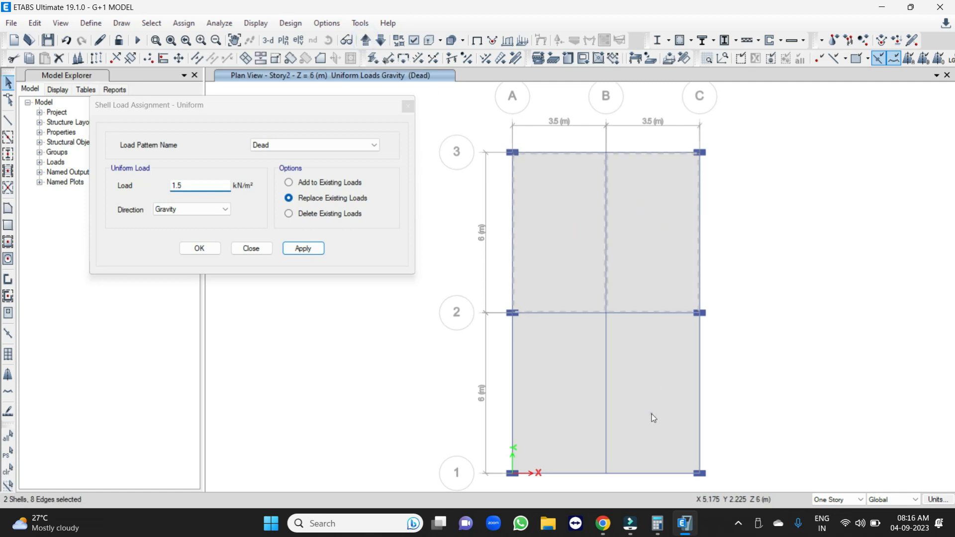
{"action": "left_click", "coordinate": [653, 418]}
{"action": "left_click", "coordinate": [563, 396]}
{"action": "left_click", "coordinate": [303, 248]}
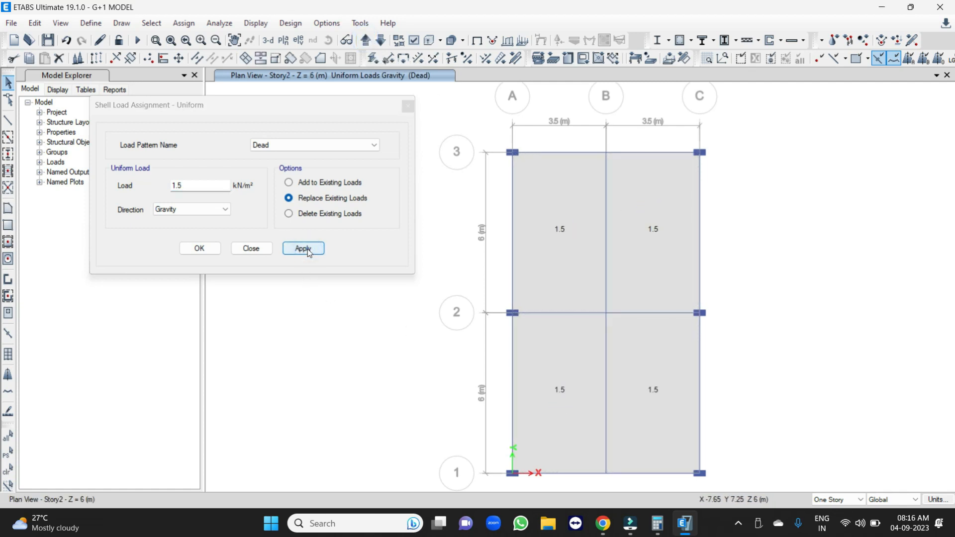
Apply a uniform Live load of 2 kN/m² to all four Story1 slabs.
{"action": "left_click", "coordinate": [381, 41]}
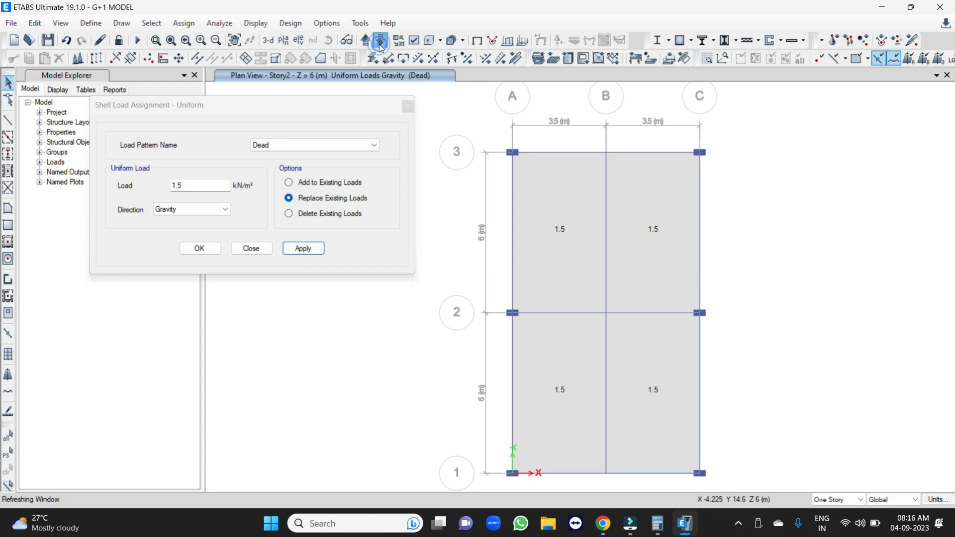
{"action": "left_click", "coordinate": [258, 145]}
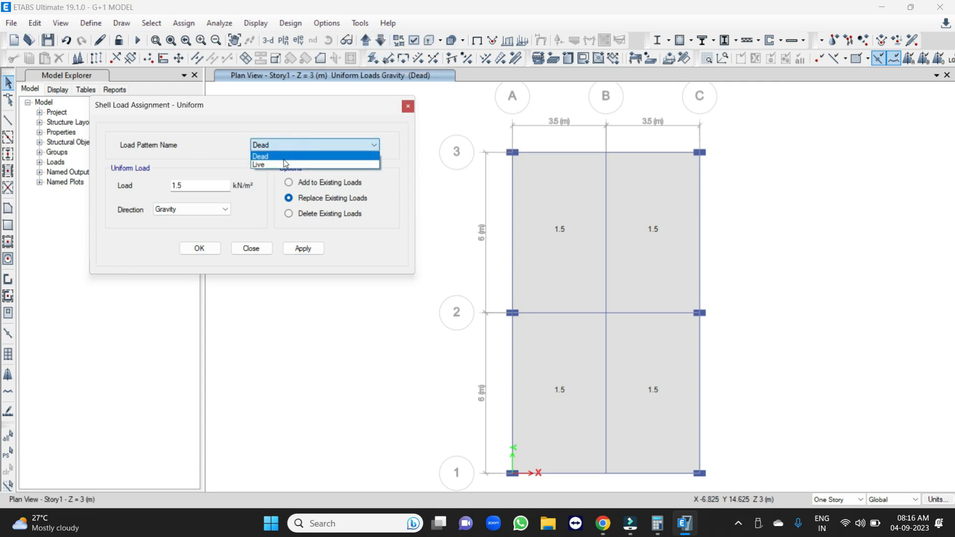
{"action": "left_click", "coordinate": [281, 165]}
{"action": "double_click", "coordinate": [177, 185]}
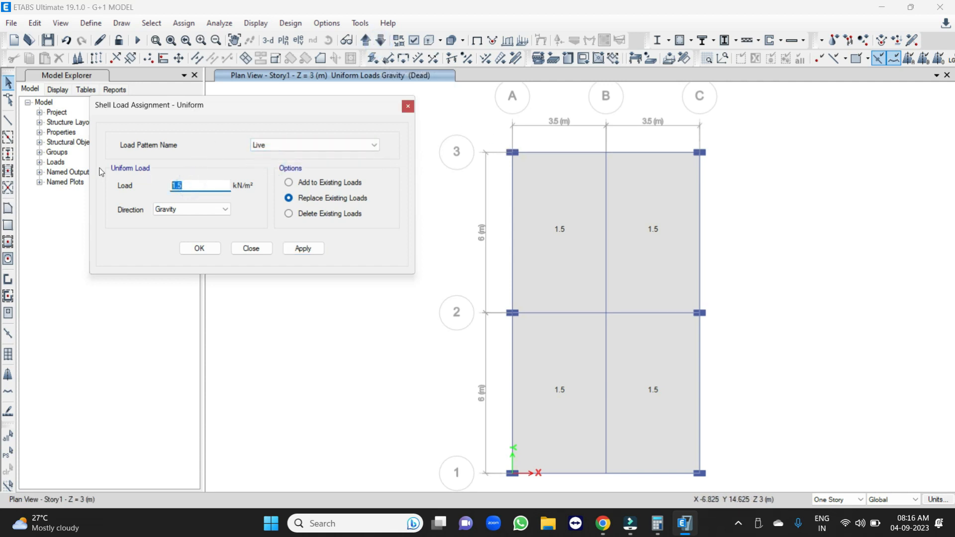
{"action": "left_click", "coordinate": [601, 227]}
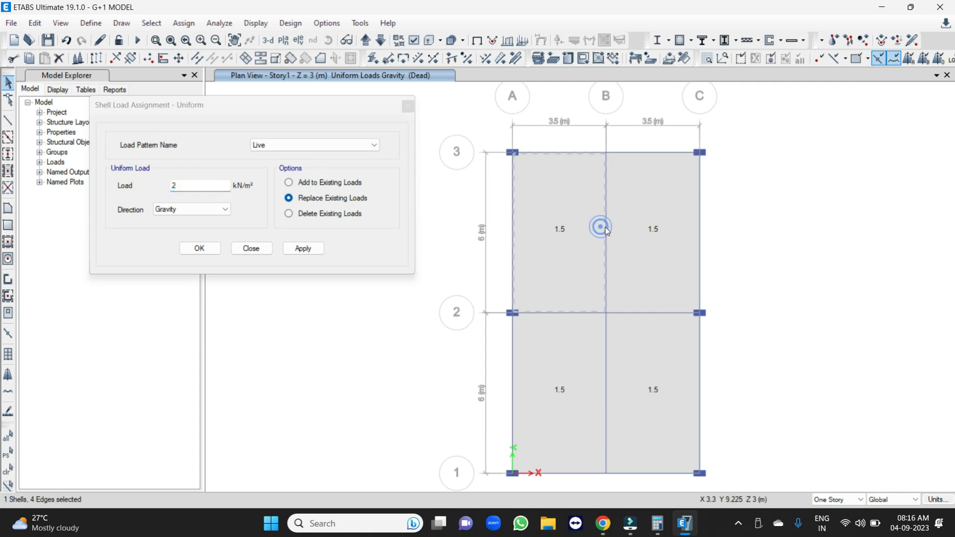
{"action": "left_click", "coordinate": [641, 227]}
{"action": "left_click", "coordinate": [657, 376]}
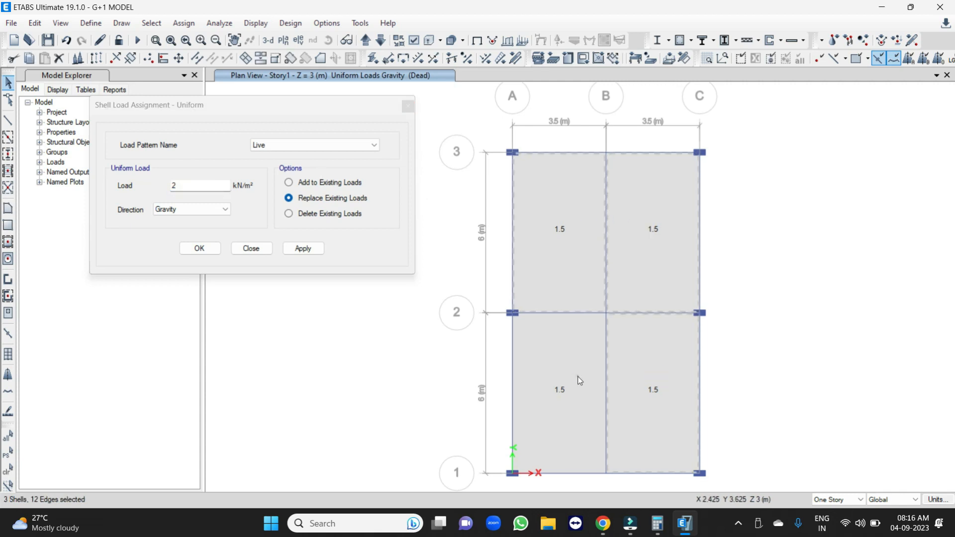
{"action": "left_click", "coordinate": [308, 248]}
Apply a uniform Live load of 1.5 kN/m² to all four Story2 slabs and finish the shell load assignment.
{"action": "left_click", "coordinate": [366, 39]}
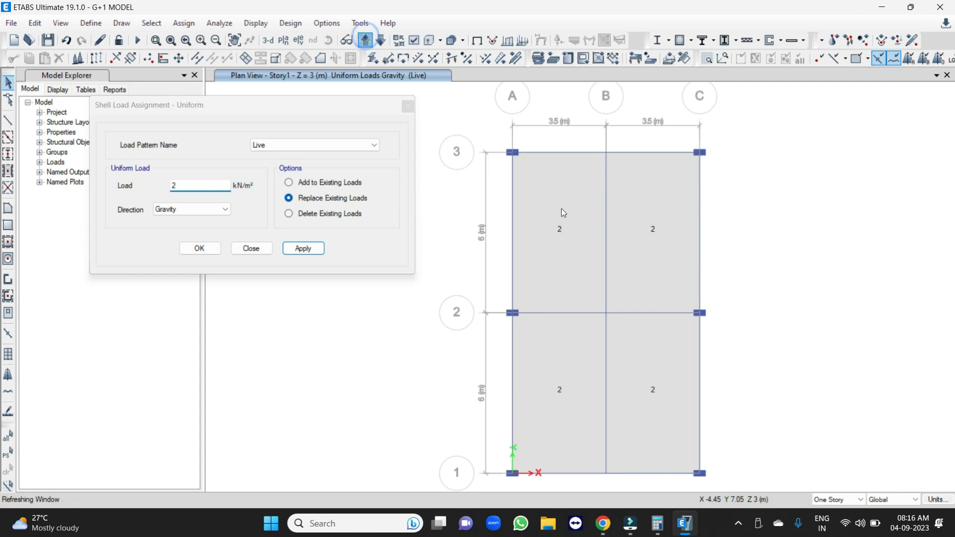
{"action": "left_click", "coordinate": [563, 227]}
{"action": "left_click", "coordinate": [649, 231]}
{"action": "left_click", "coordinate": [644, 358]}
{"action": "left_click", "coordinate": [584, 360]}
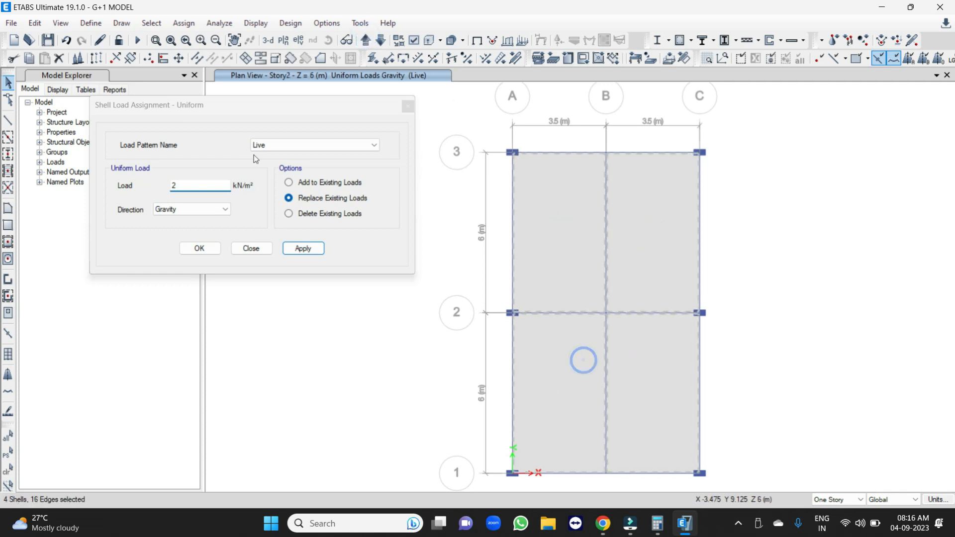
{"action": "double_click", "coordinate": [190, 185]}
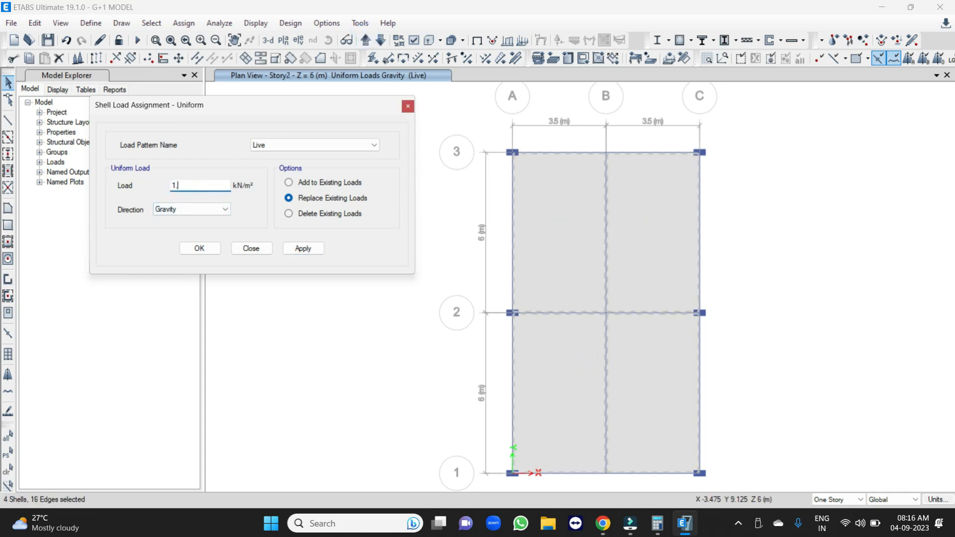
{"action": "left_click", "coordinate": [304, 248]}
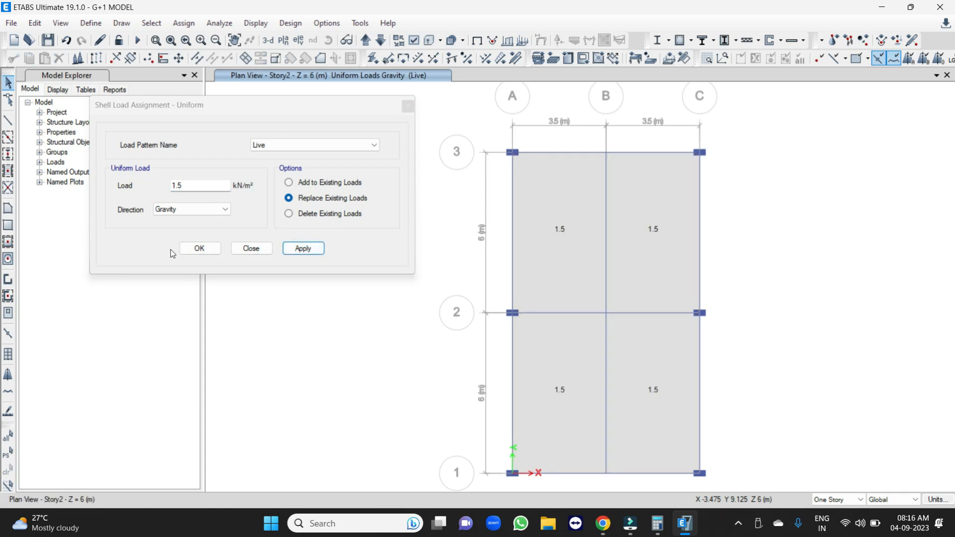
{"action": "left_click", "coordinate": [198, 248]}
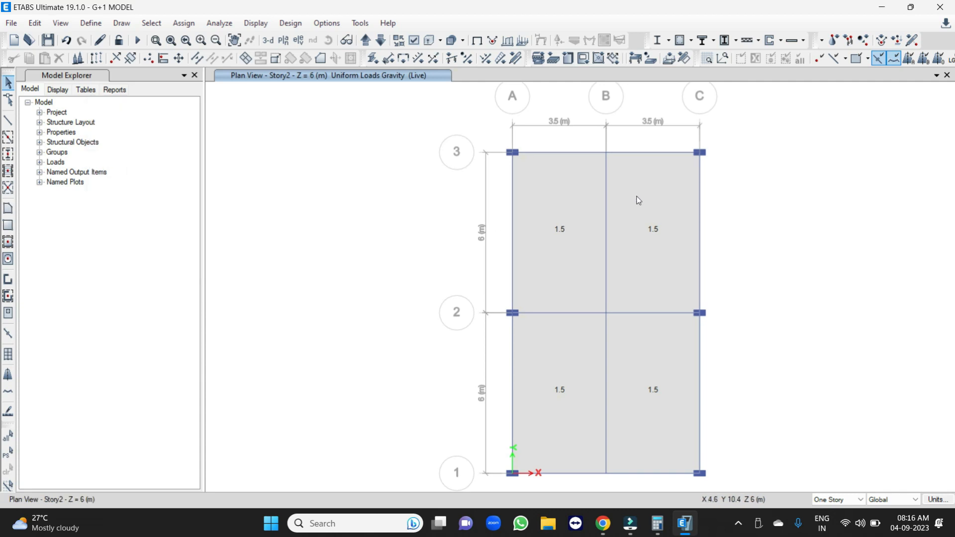
Check the live slab loads on the Story1 plan and save the model.
{"action": "left_click", "coordinate": [365, 39]}
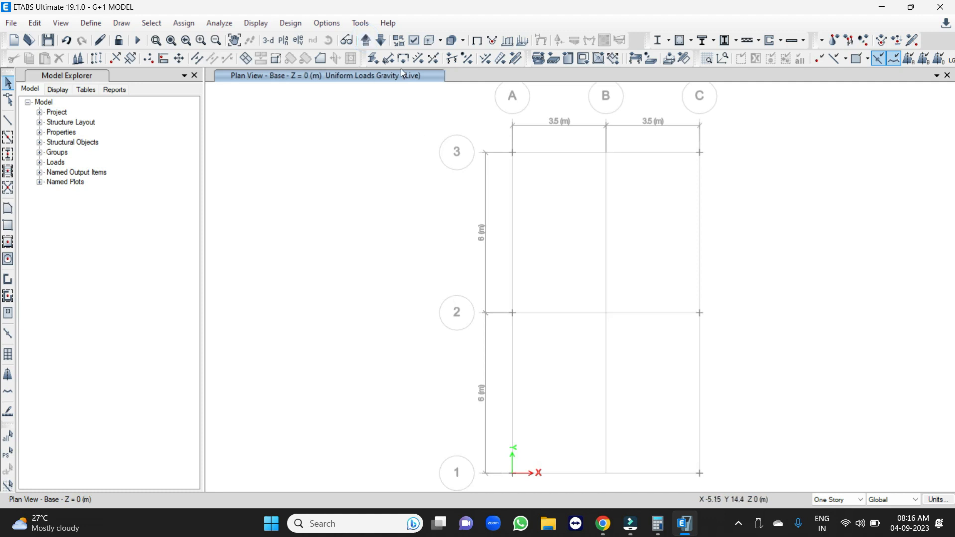
{"action": "left_click", "coordinate": [366, 41]}
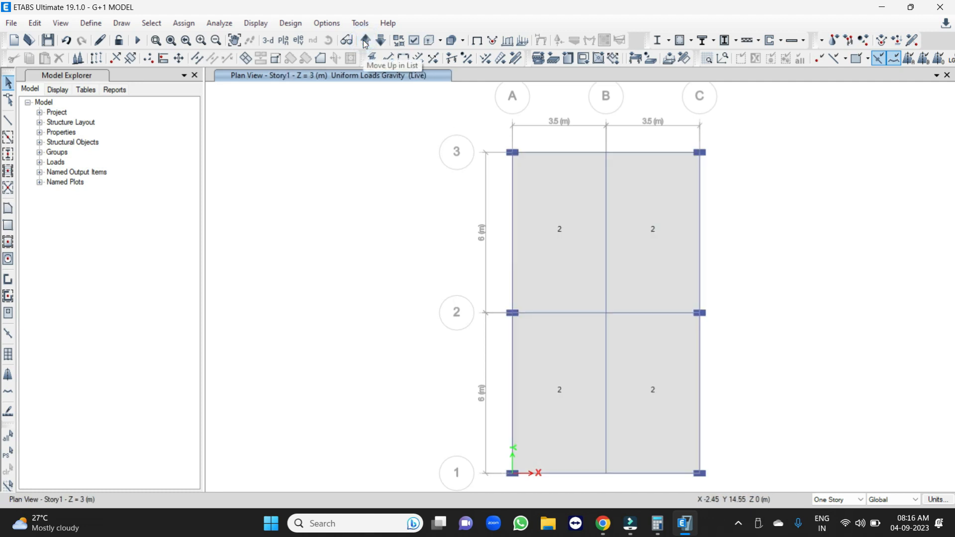
{"action": "left_click", "coordinate": [47, 39]}
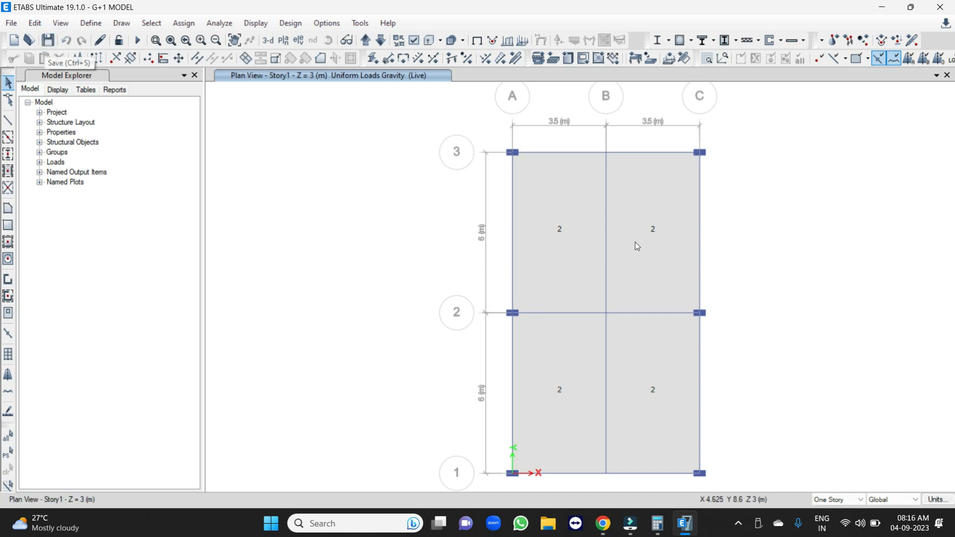
Run the analysis and the concrete frame design of the whole building in the 3D view.
{"action": "left_click", "coordinate": [267, 43]}
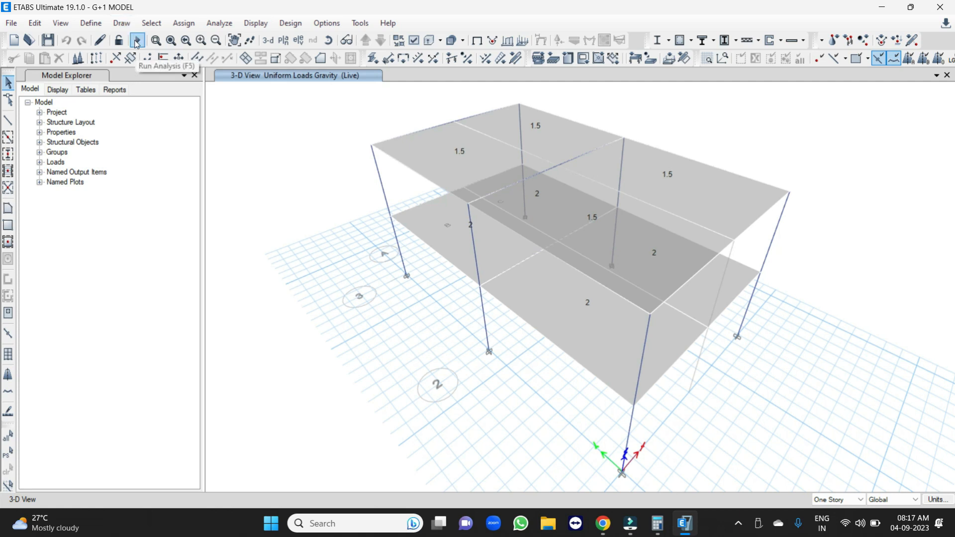
{"action": "left_click", "coordinate": [137, 42]}
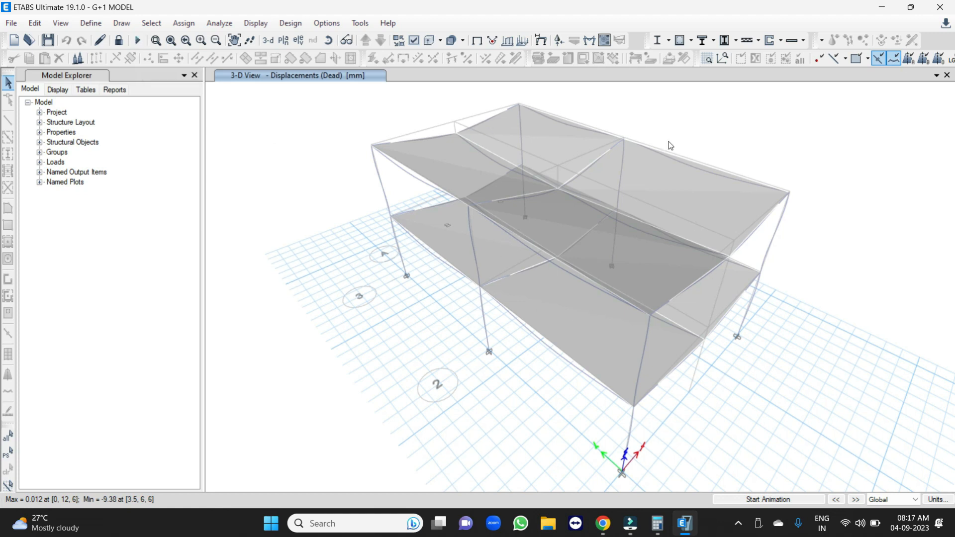
{"action": "left_click", "coordinate": [680, 42]}
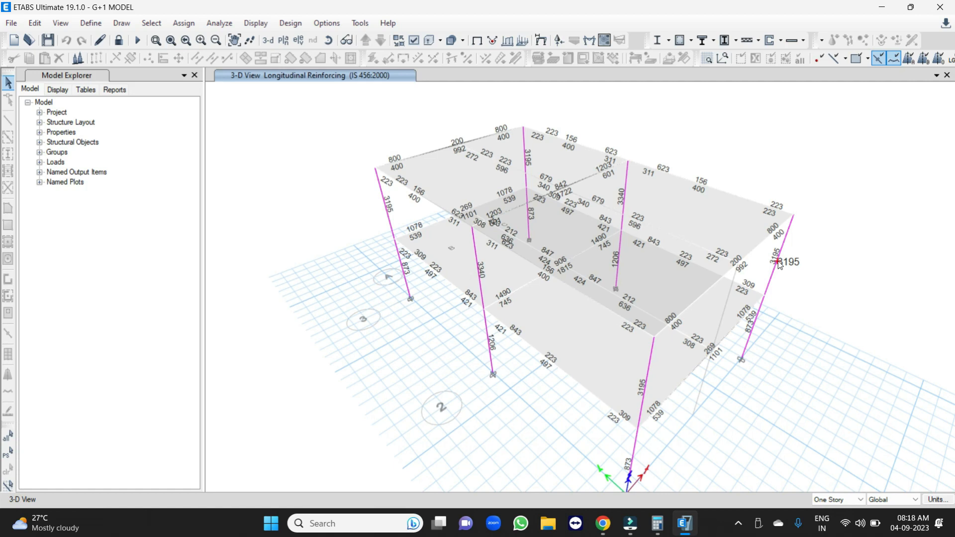
{"action": "scroll", "coordinate": [778, 262], "scroll_direction": "up", "scroll_amount": 3}
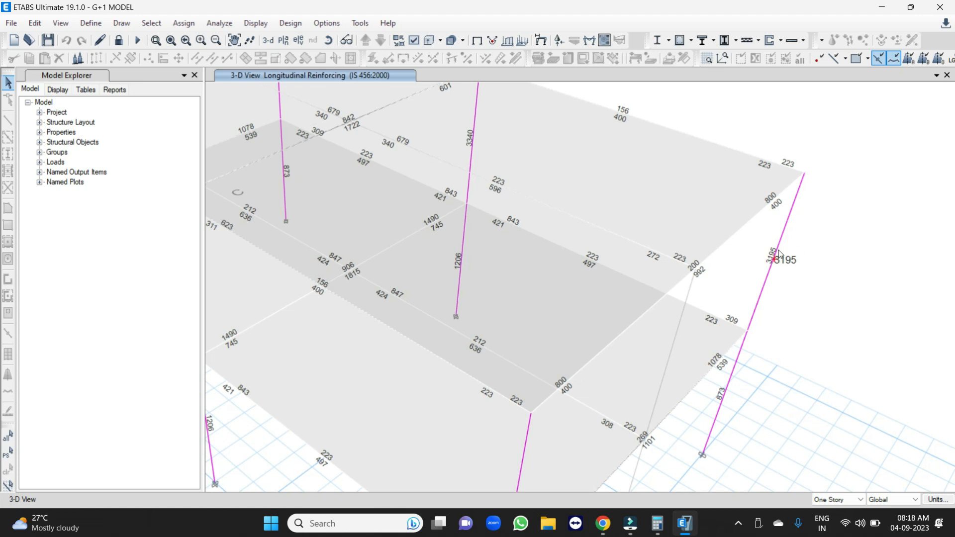
{"action": "scroll", "coordinate": [703, 241], "scroll_direction": "down", "scroll_amount": 3}
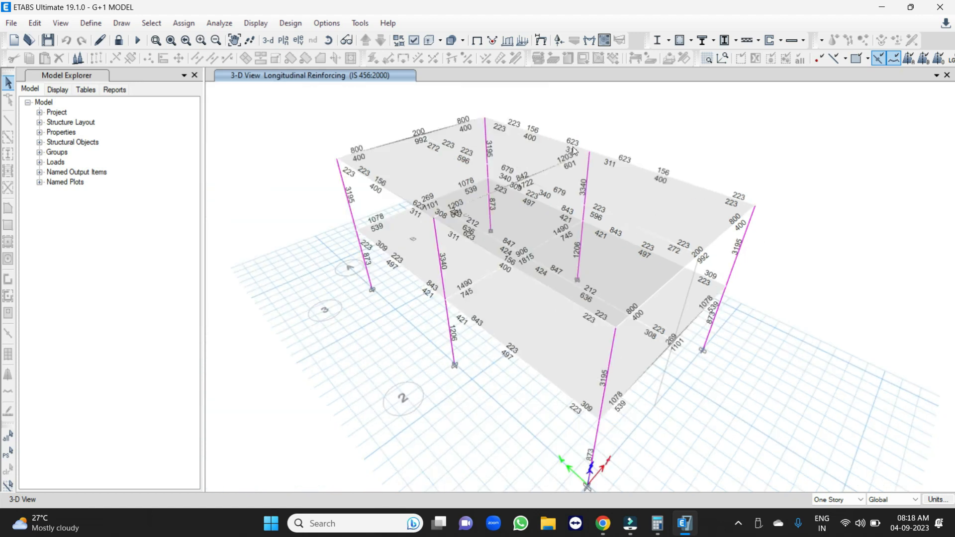
Display the Rebar Percentage design output in the 3D view and examine it for the columns and beams.
{"action": "left_click", "coordinate": [691, 40]}
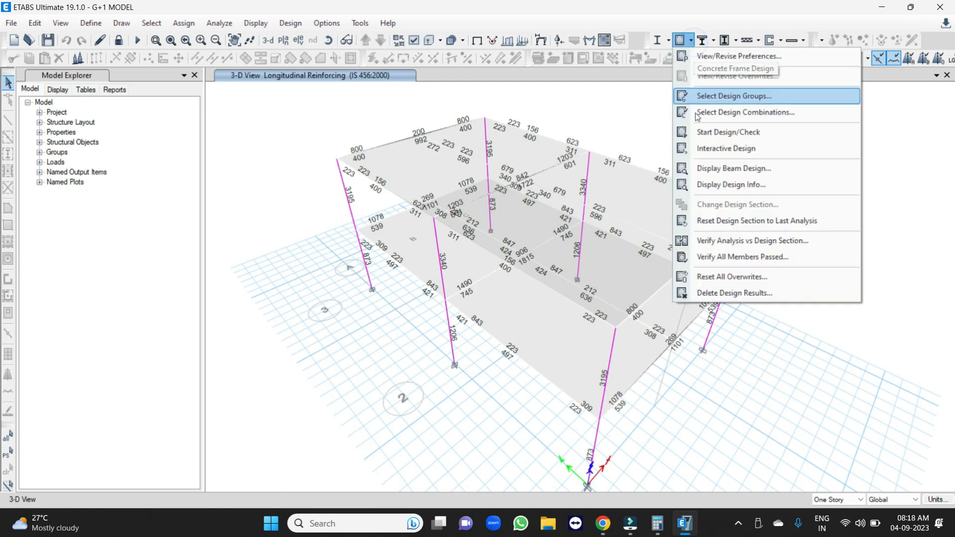
{"action": "left_click", "coordinate": [709, 186]}
{"action": "left_click_drag", "start_coordinate": [451, 215], "coordinate": [759, 202]}
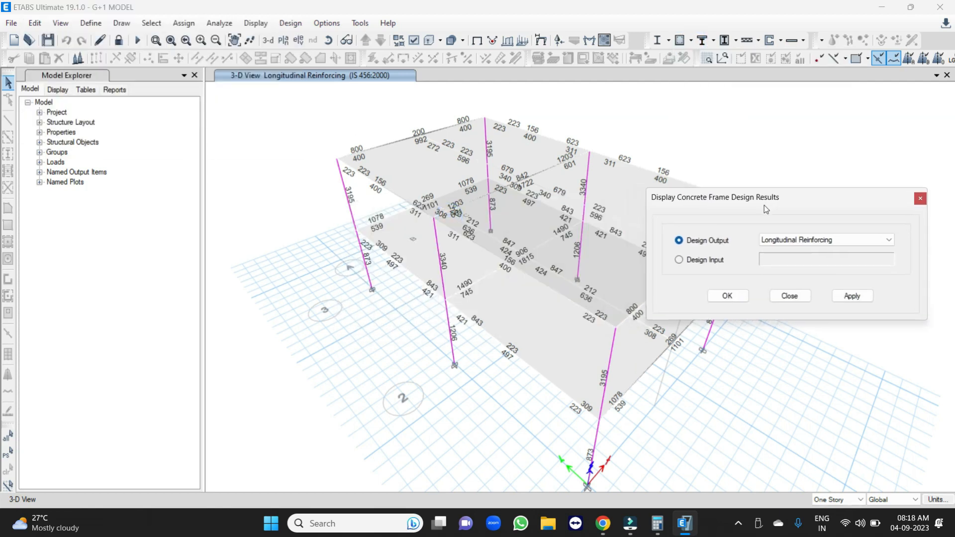
{"action": "left_click", "coordinate": [793, 241]}
{"action": "left_click", "coordinate": [791, 260]}
{"action": "left_click", "coordinate": [855, 297]}
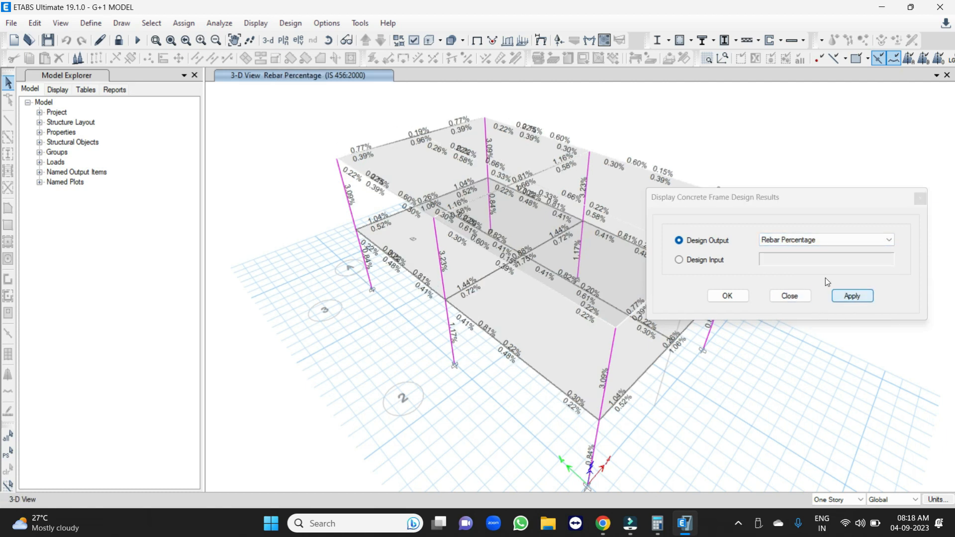
{"action": "left_click_drag", "start_coordinate": [759, 196], "coordinate": [954, 273]}
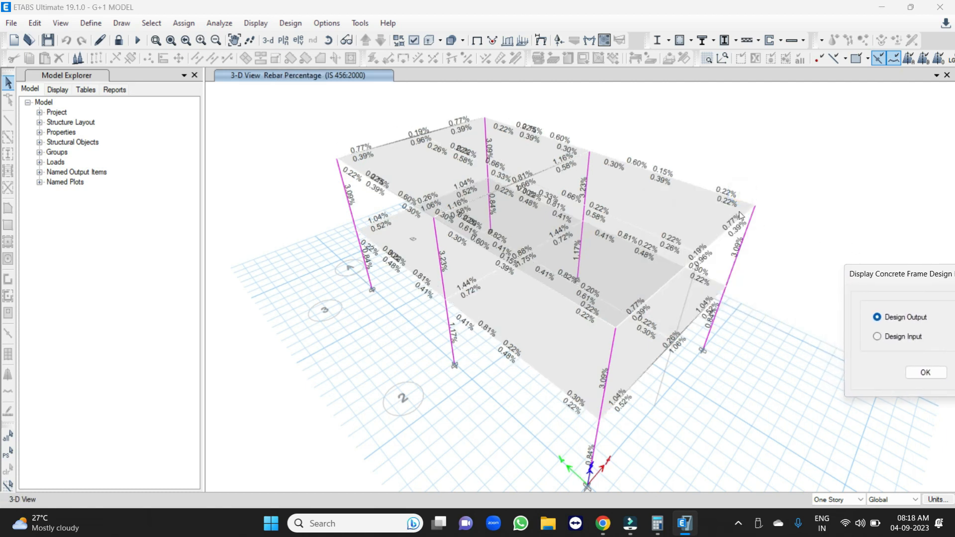
{"action": "scroll", "coordinate": [760, 215], "scroll_direction": "up", "scroll_amount": 3}
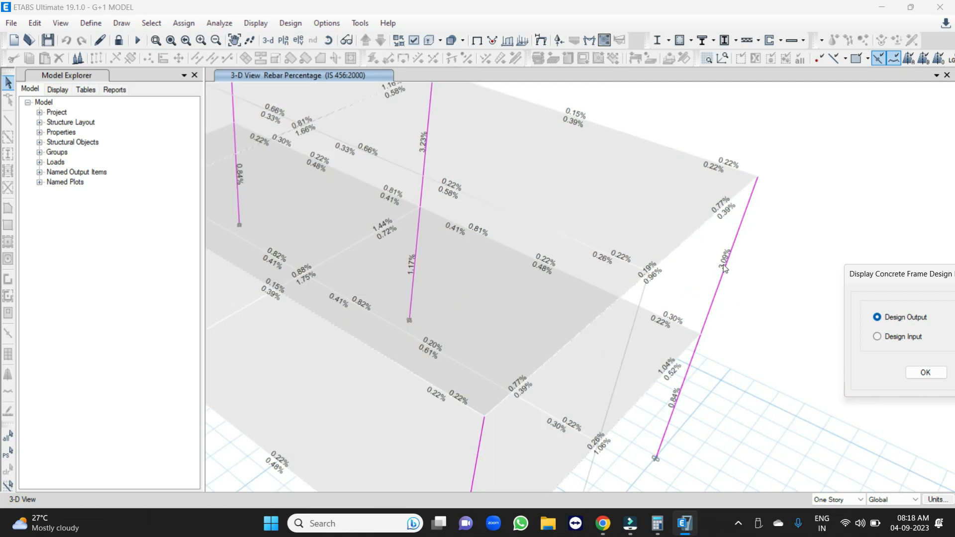
{"action": "scroll", "coordinate": [423, 144], "scroll_direction": "down", "scroll_amount": 4}
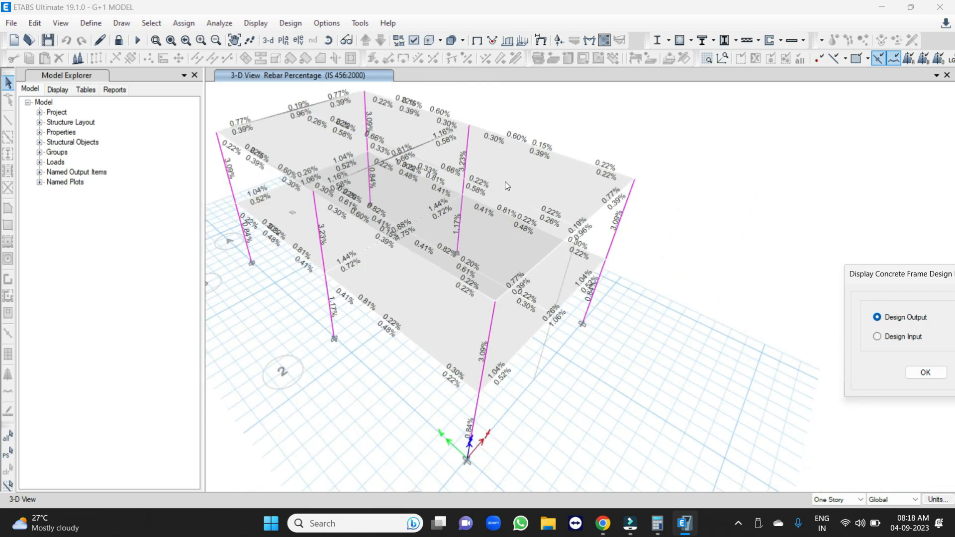
{"action": "scroll", "coordinate": [327, 224], "scroll_direction": "up", "scroll_amount": 4}
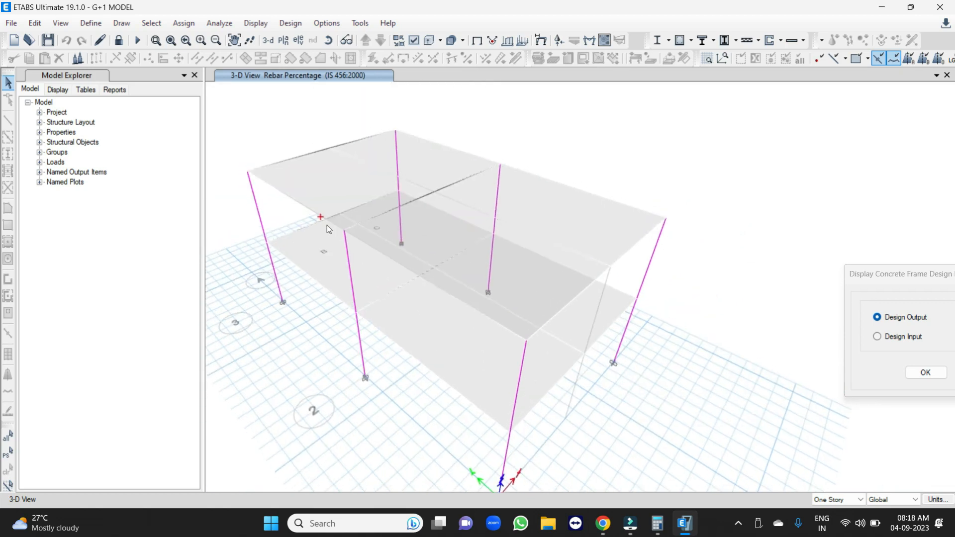
{"action": "scroll", "coordinate": [419, 198], "scroll_direction": "down", "scroll_amount": 4}
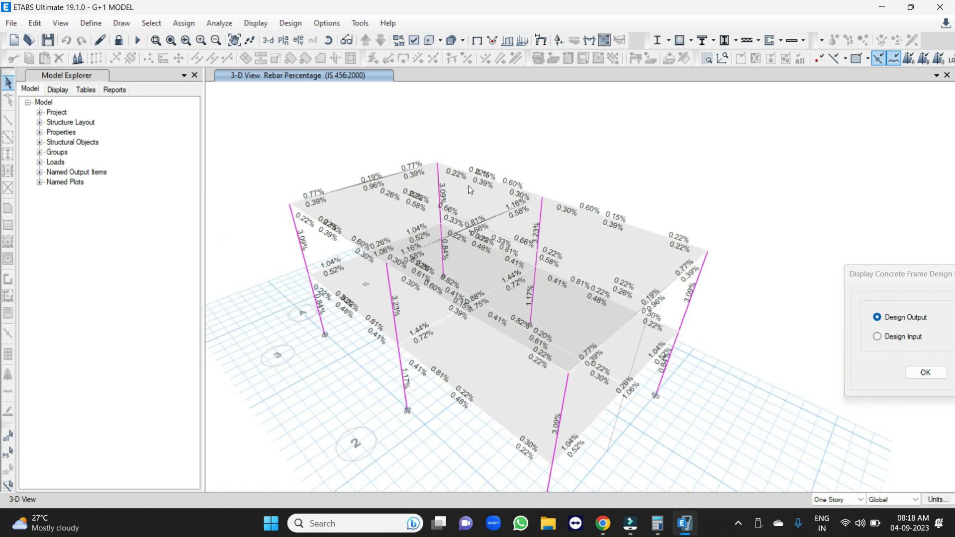
Inspect the rebar percentages of individual columns and beams up close and across the whole building in the 3D view.
{"action": "scroll", "coordinate": [335, 328], "scroll_direction": "up", "scroll_amount": 4}
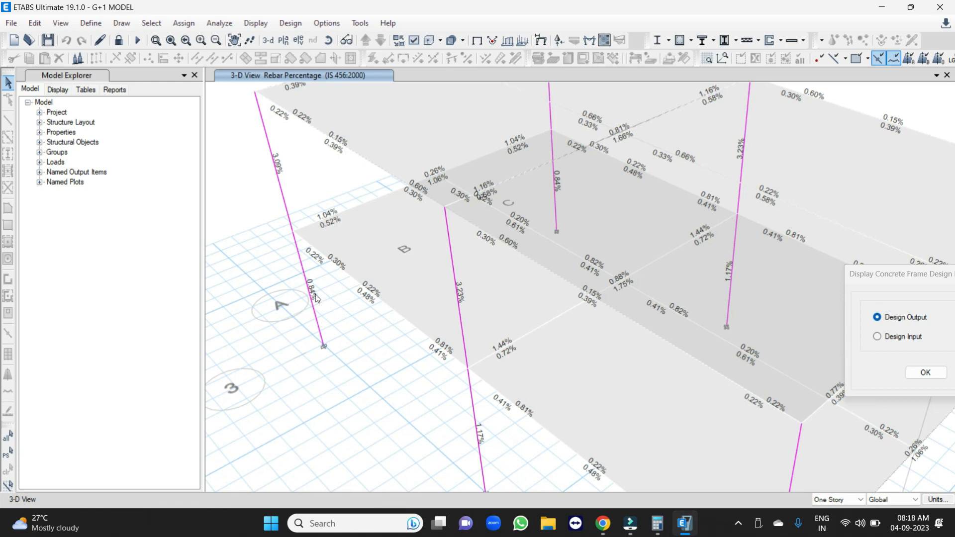
{"action": "scroll", "coordinate": [317, 298], "scroll_direction": "down", "scroll_amount": 4}
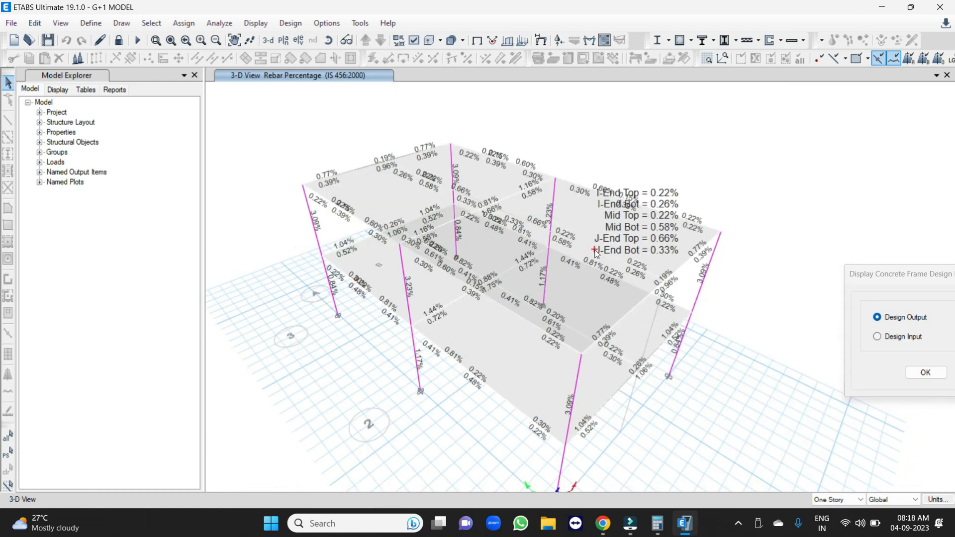
{"action": "middle_click_drag", "start_coordinate": [613, 272], "coordinate": [601, 95]}
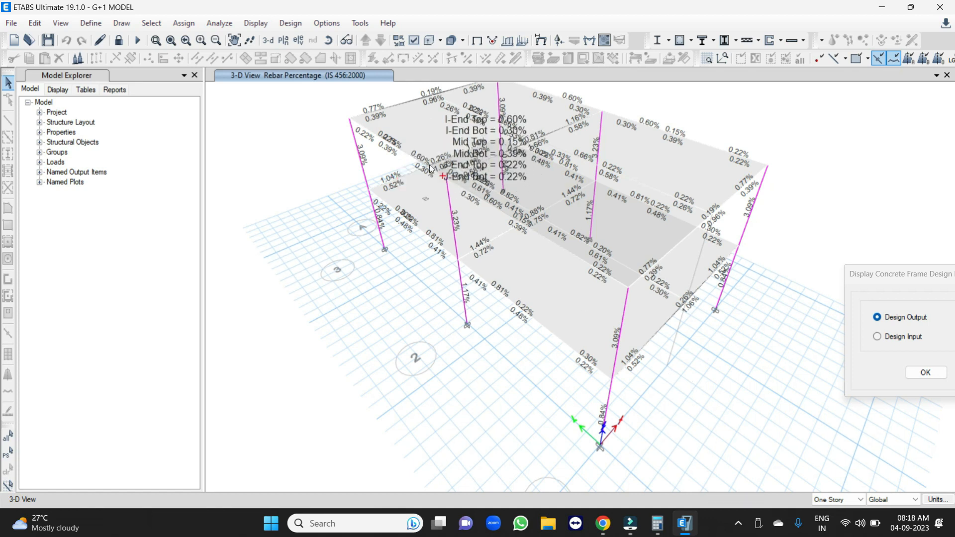
{"action": "mouse_move", "coordinate": [358, 120]}
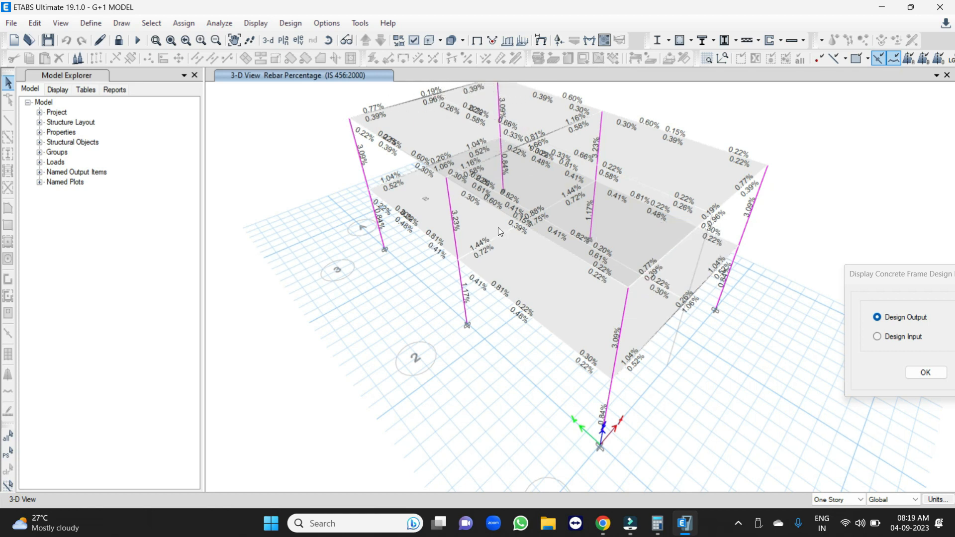
Check the column and beam rebar percentages on the Story2 plan and again in the 3D view.
{"action": "left_click", "coordinate": [284, 40]}
{"action": "left_click", "coordinate": [414, 224]}
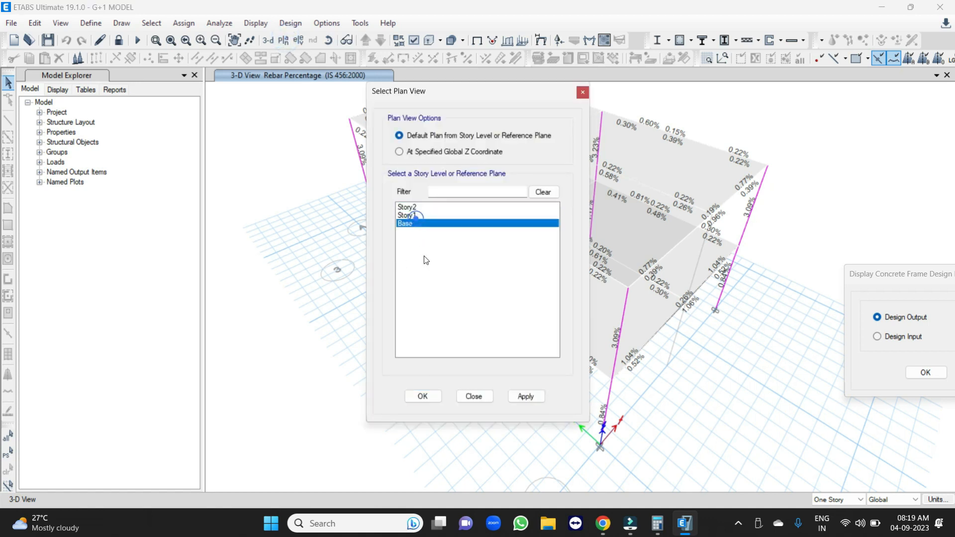
{"action": "left_click", "coordinate": [404, 209]}
{"action": "left_click", "coordinate": [423, 397]}
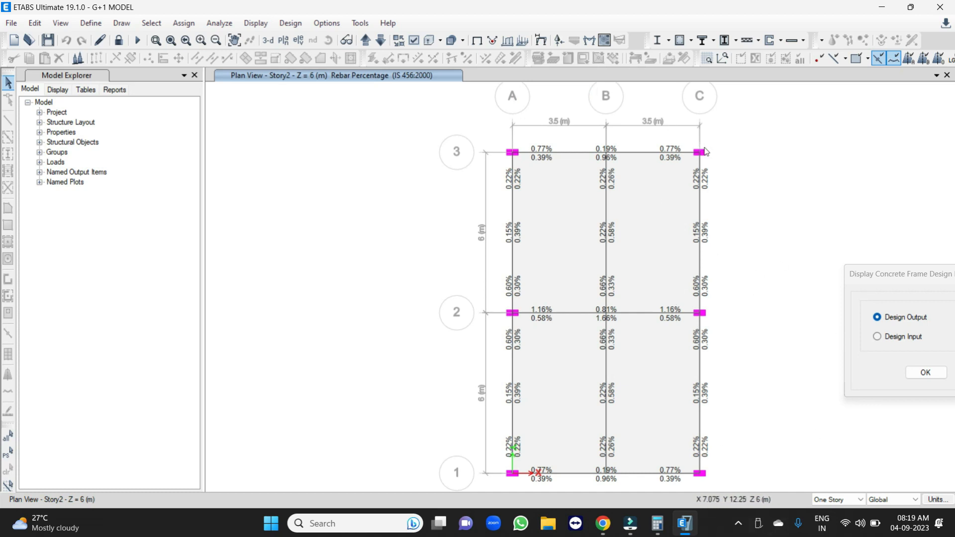
{"action": "mouse_move", "coordinate": [700, 172]}
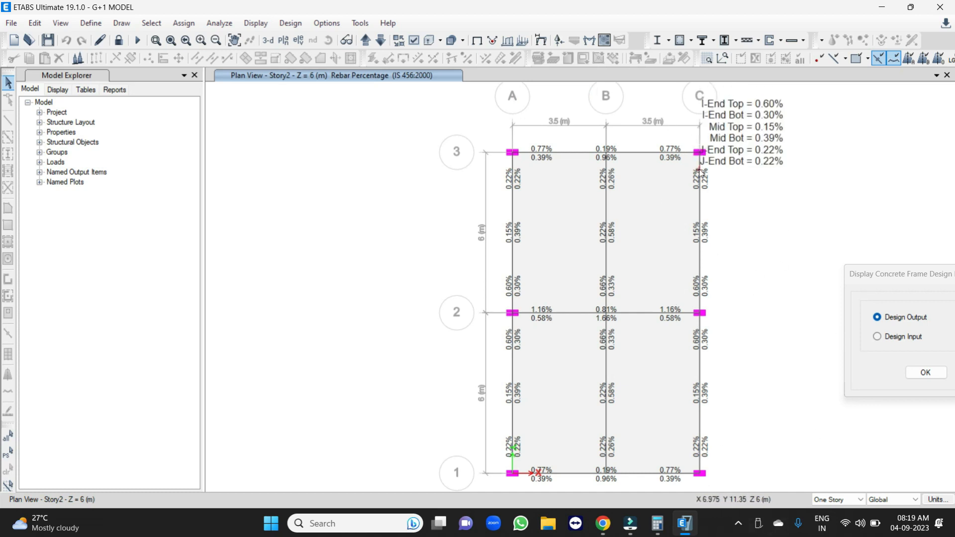
{"action": "mouse_move", "coordinate": [517, 152]}
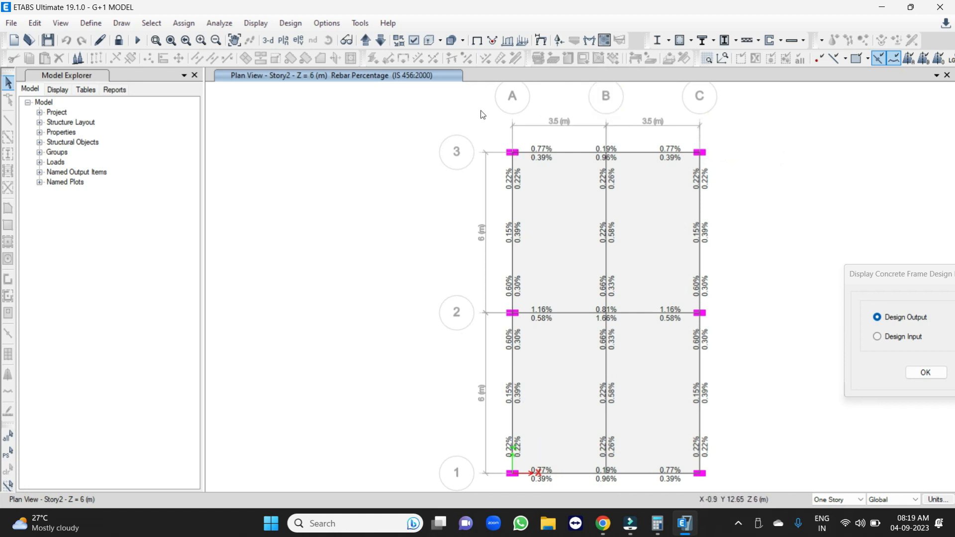
{"action": "left_click", "coordinate": [267, 41]}
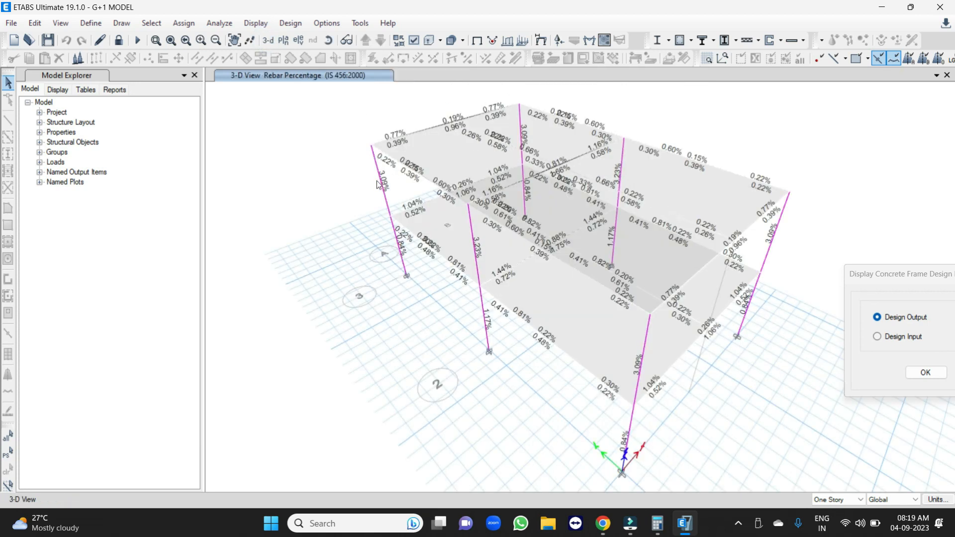
{"action": "scroll", "coordinate": [377, 184], "scroll_direction": "up", "scroll_amount": 2}
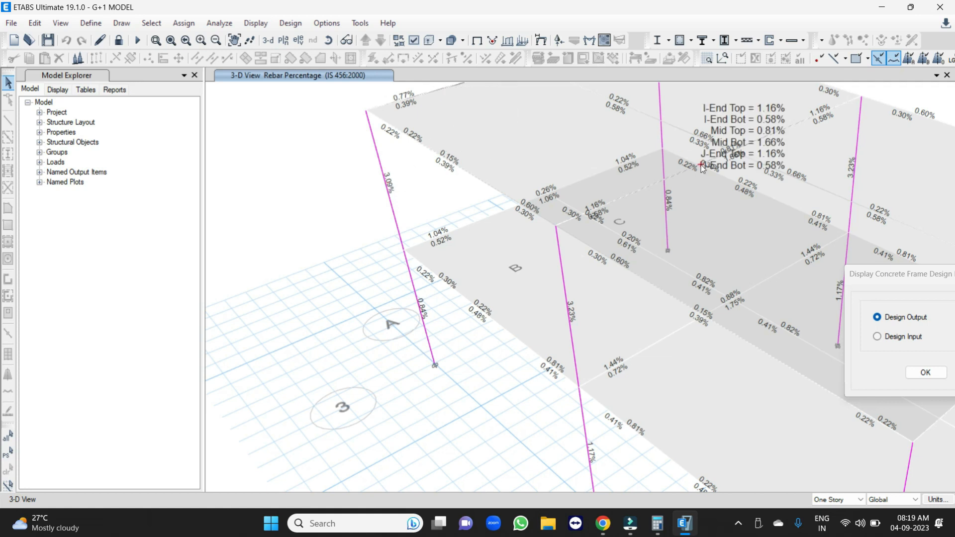
Unlock the model, accepting deletion of the analysis results, and open the frame section definitions.
{"action": "left_click", "coordinate": [119, 40]}
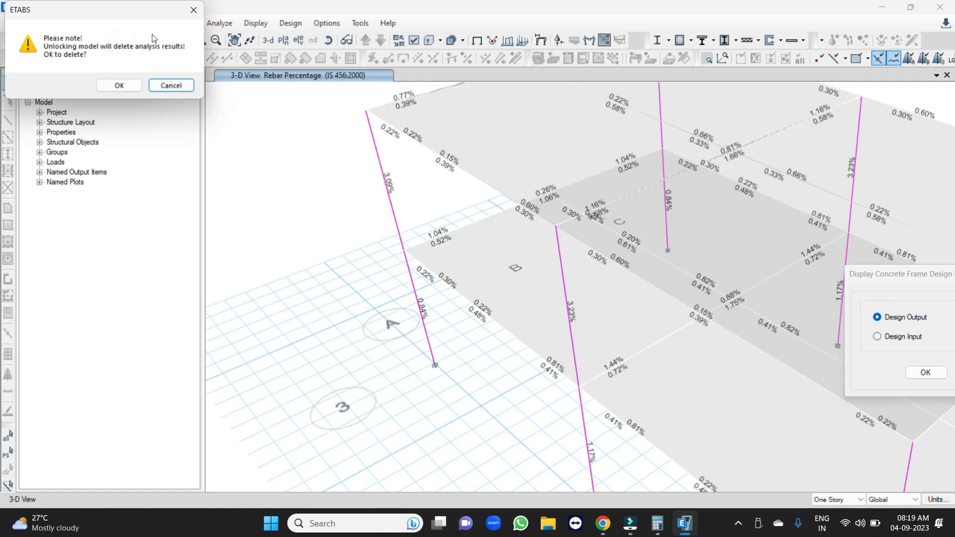
{"action": "left_click", "coordinate": [118, 83]}
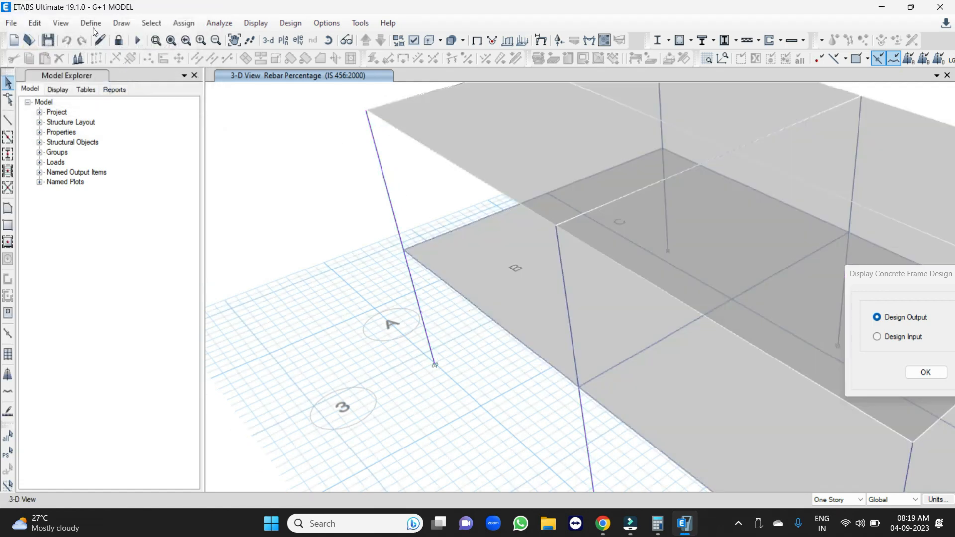
{"action": "left_click", "coordinate": [91, 23]}
{"action": "left_click", "coordinate": [136, 59]}
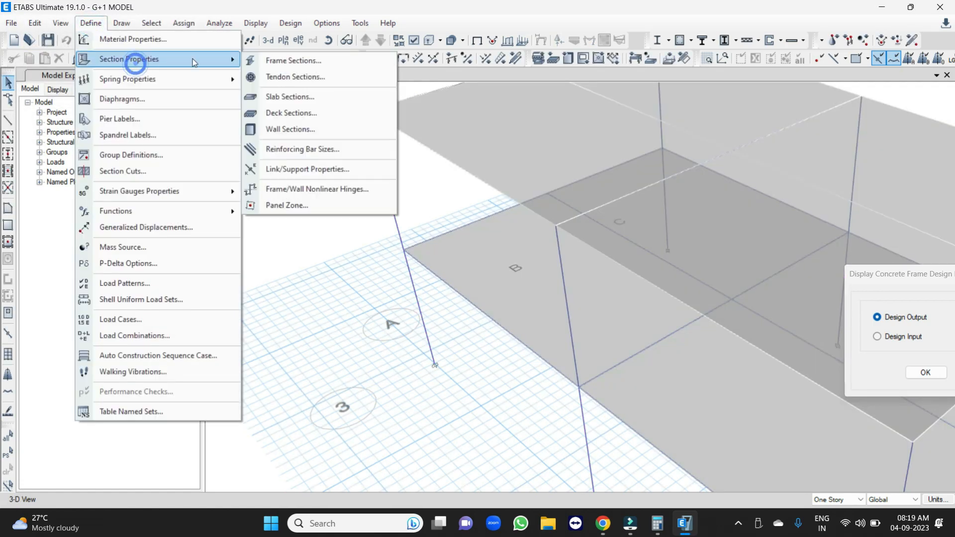
{"action": "left_click", "coordinate": [310, 64]}
{"action": "key", "text": "Escape"}
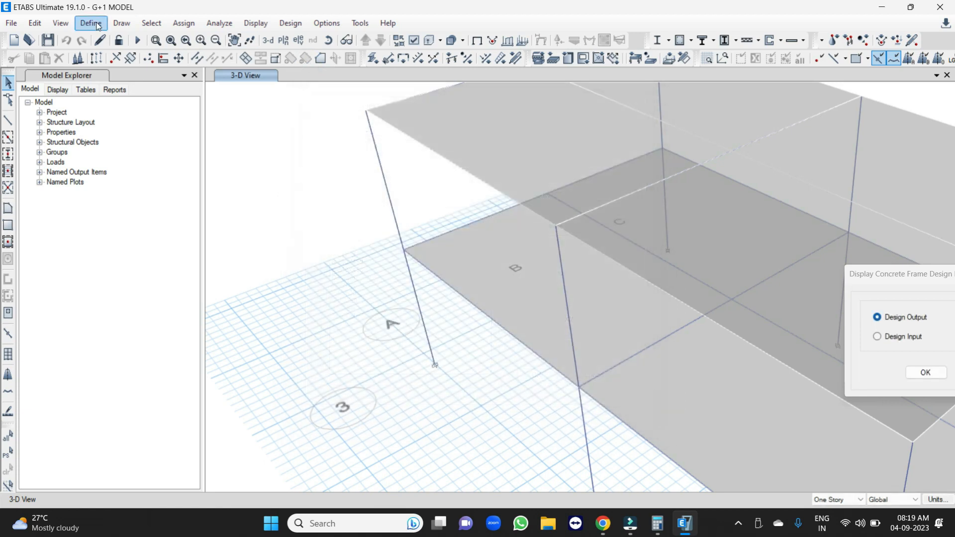
{"action": "left_click", "coordinate": [89, 25]}
{"action": "mouse_move", "coordinate": [118, 60]}
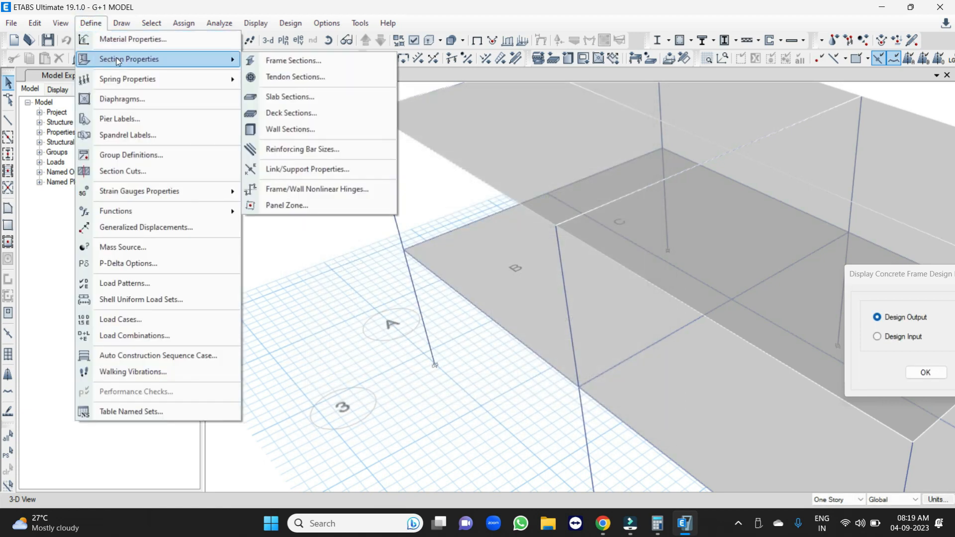
{"action": "left_click", "coordinate": [293, 62]}
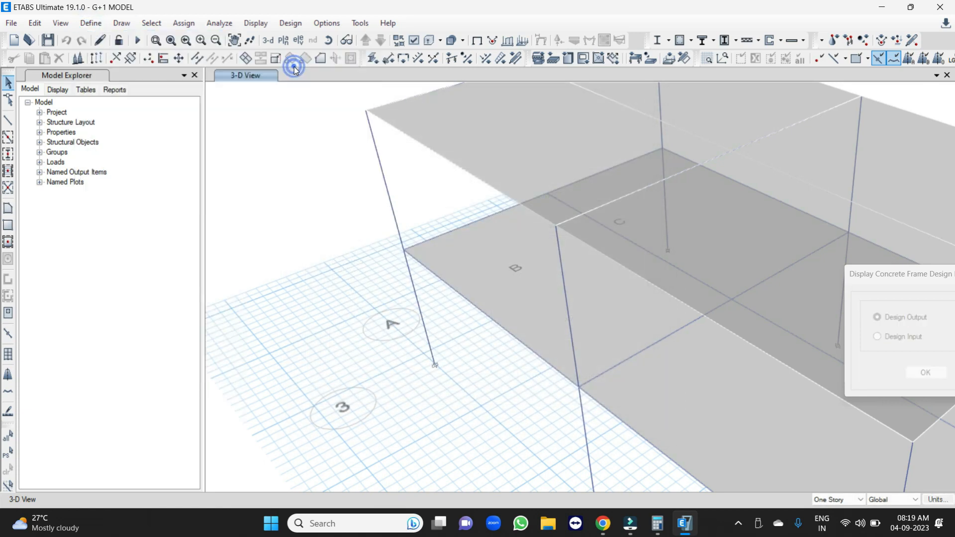
Modify the column section C-230X450 to a depth of 600 mm and rename it C-230X600.
{"action": "left_click", "coordinate": [349, 272]}
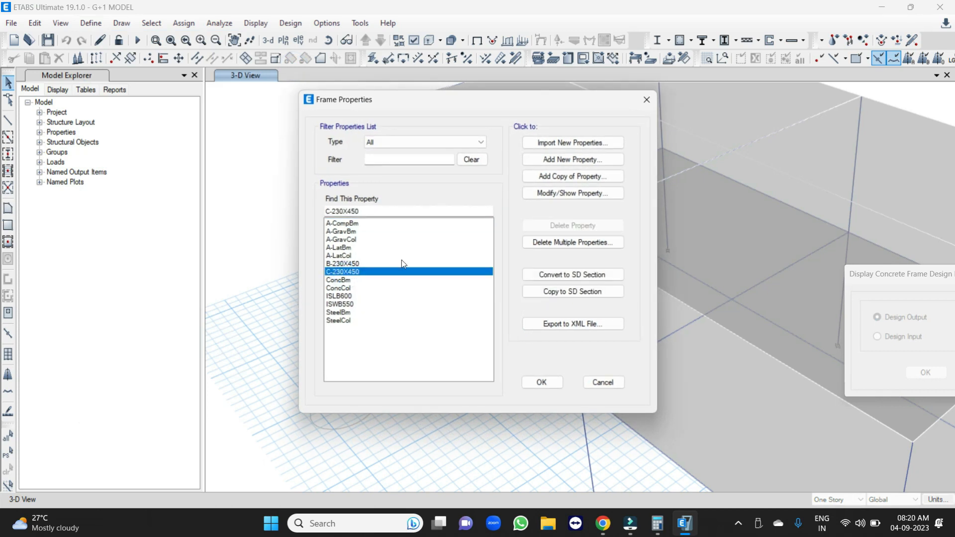
{"action": "left_click", "coordinate": [560, 193]}
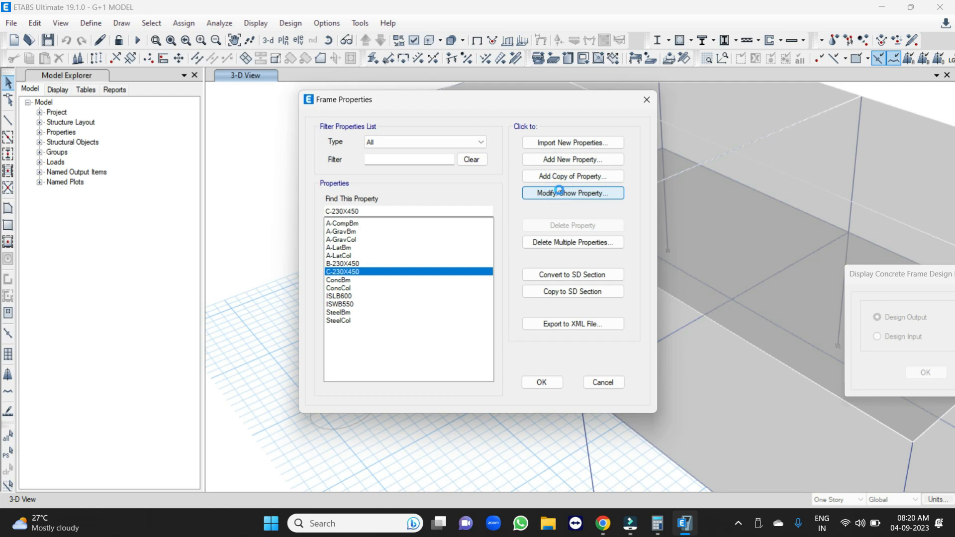
{"action": "double_click", "coordinate": [466, 282]}
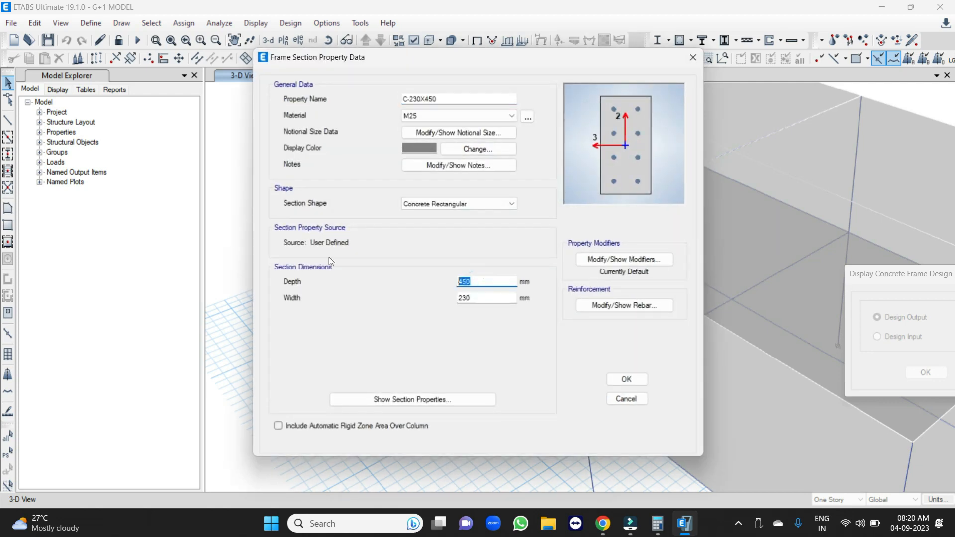
{"action": "type", "text": "600"}
{"action": "left_click_drag", "start_coordinate": [515, 100], "coordinate": [425, 99]}
{"action": "type", "text": "60"}
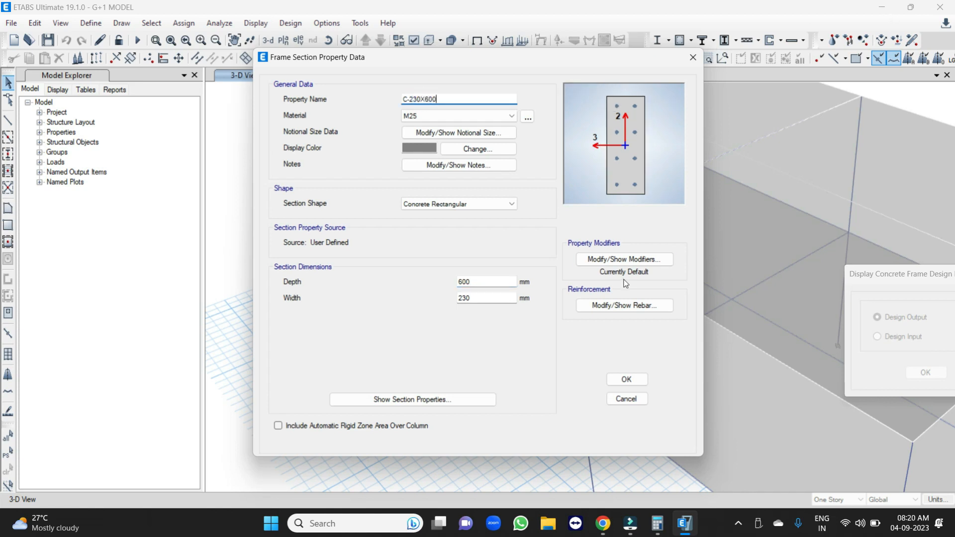
{"action": "left_click", "coordinate": [628, 380]}
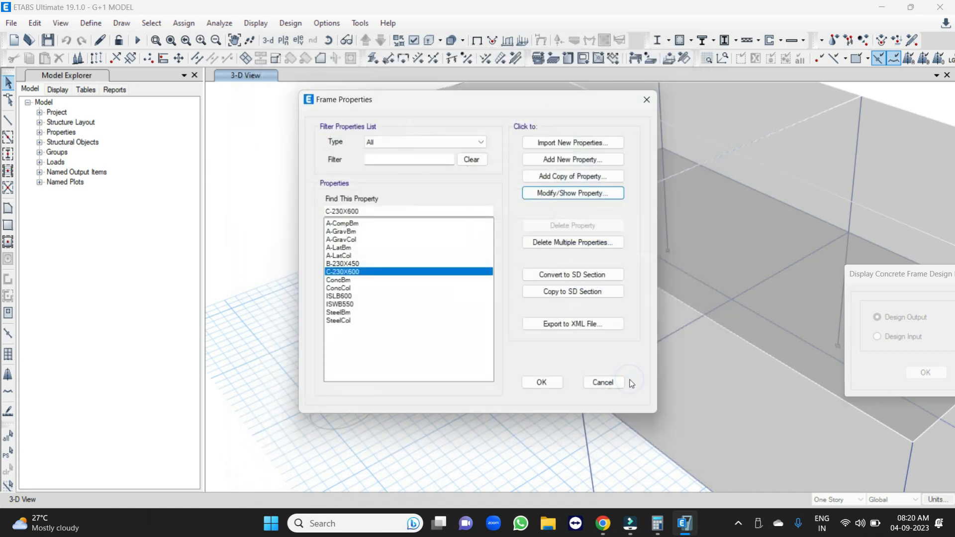
{"action": "left_click", "coordinate": [541, 382]}
Display the Story2 plan and check the size of the modified columns.
{"action": "left_click", "coordinate": [288, 42]}
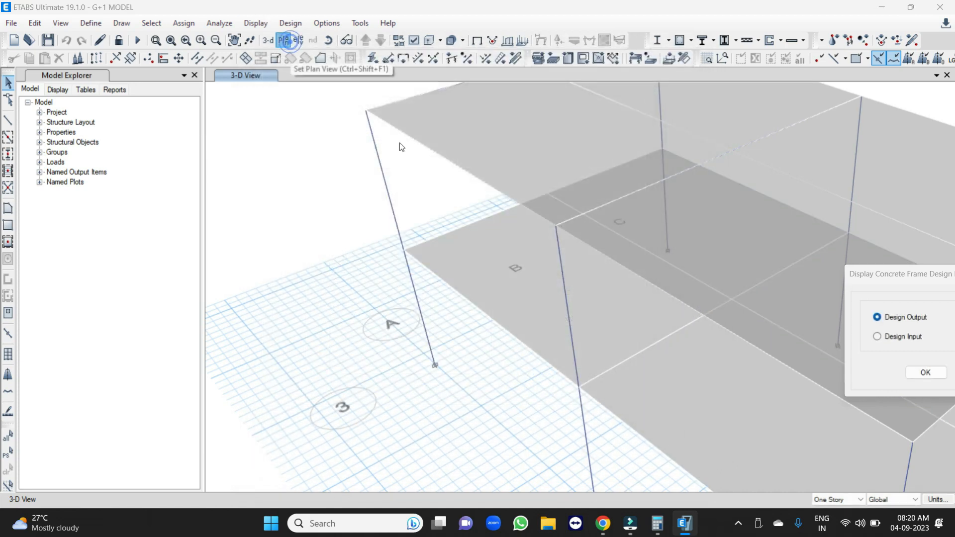
{"action": "left_click", "coordinate": [425, 398]}
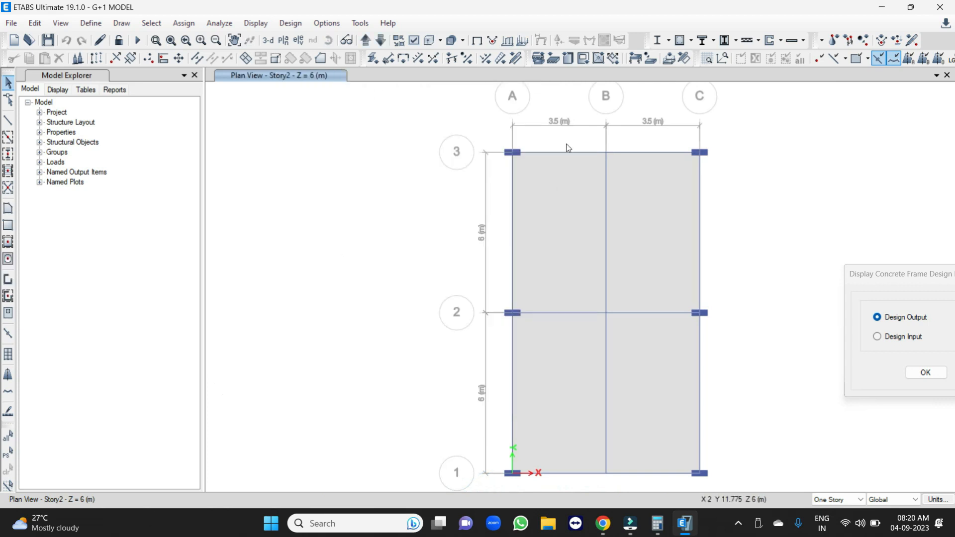
{"action": "scroll", "coordinate": [569, 147], "scroll_direction": "up", "scroll_amount": 2}
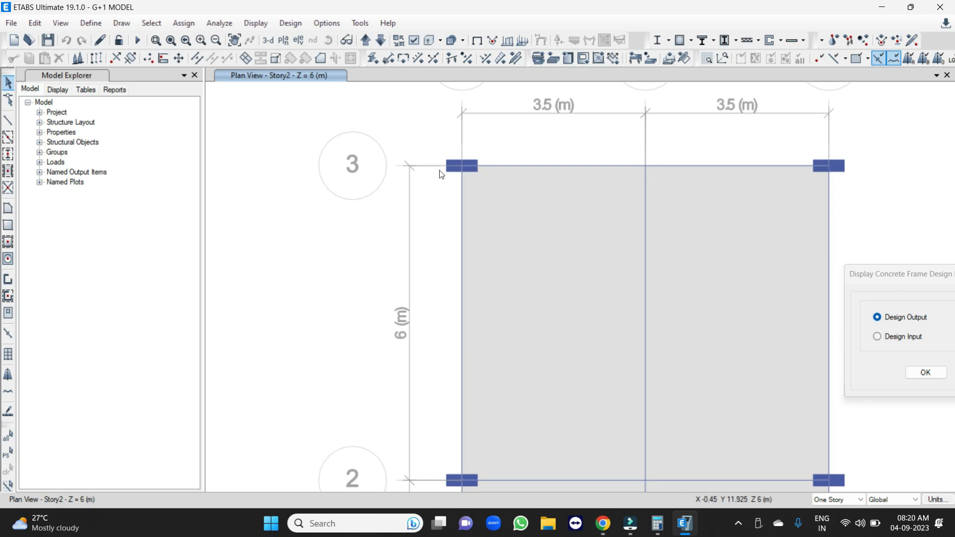
Rerun the analysis and the concrete frame design, and inspect the columns' longitudinal reinforcement in the 3D view.
{"action": "left_click", "coordinate": [137, 40]}
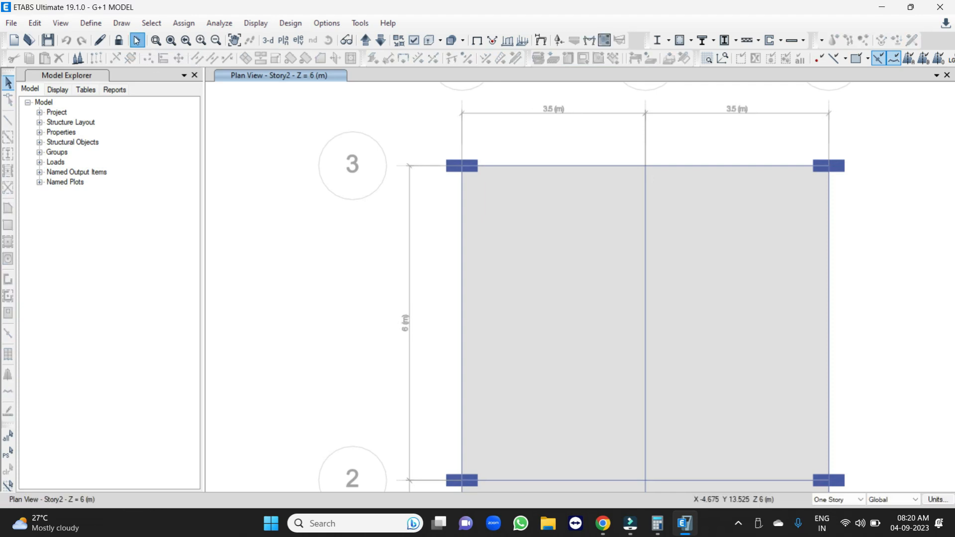
{"action": "left_click", "coordinate": [681, 40]}
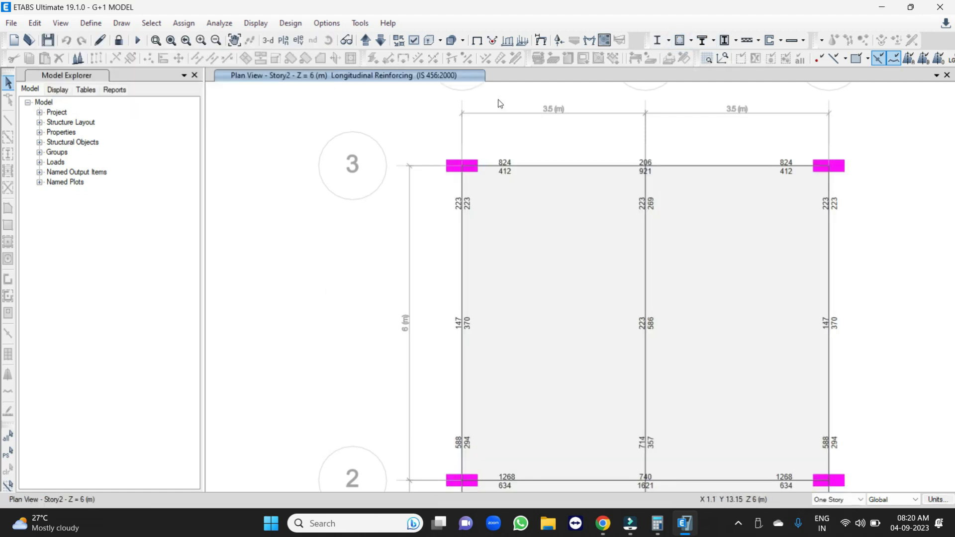
{"action": "left_click", "coordinate": [267, 39]}
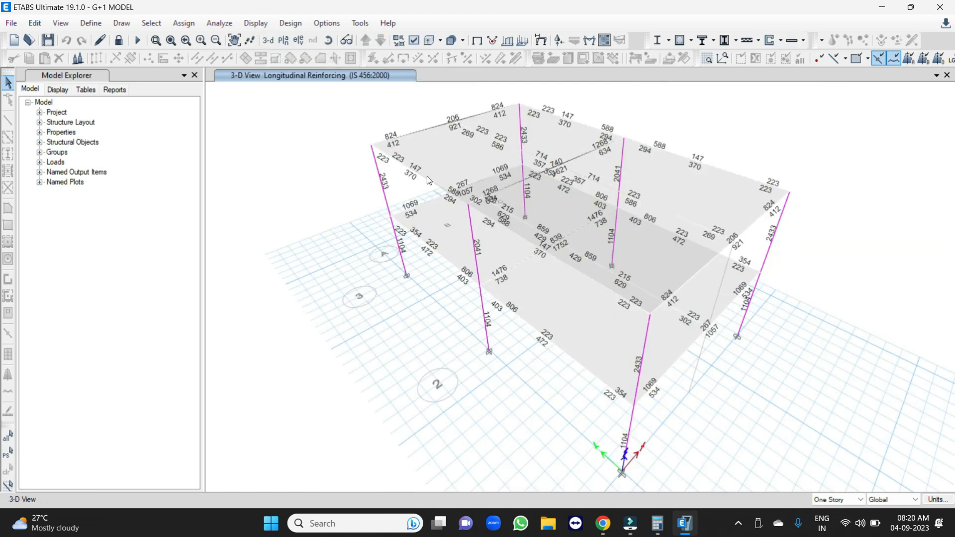
{"action": "scroll", "coordinate": [354, 166], "scroll_direction": "up", "scroll_amount": 3}
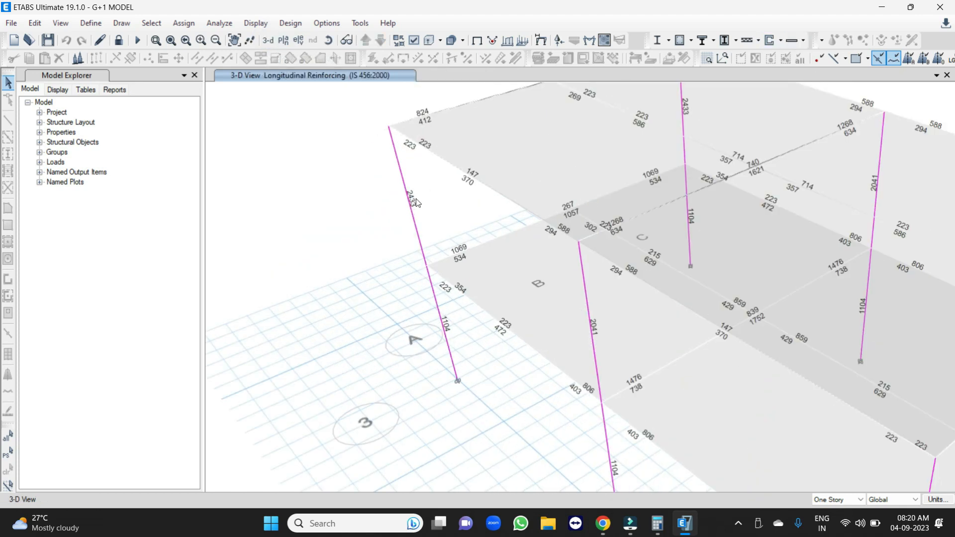
{"action": "mouse_move", "coordinate": [411, 204]}
Display the Rebar Percentage output for the redesigned frame, examine the columns throughout the building and close the results dialog.
{"action": "left_click", "coordinate": [692, 41]}
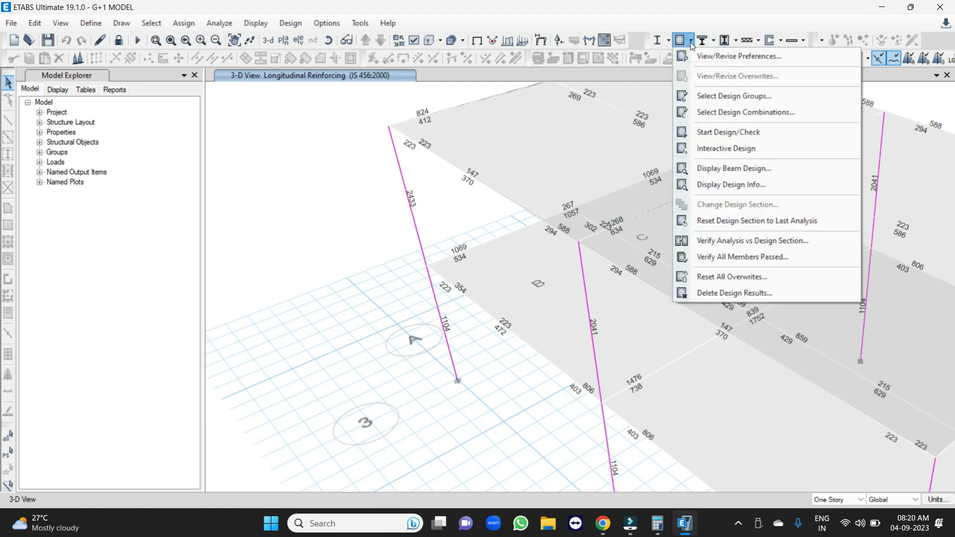
{"action": "left_click", "coordinate": [745, 185]}
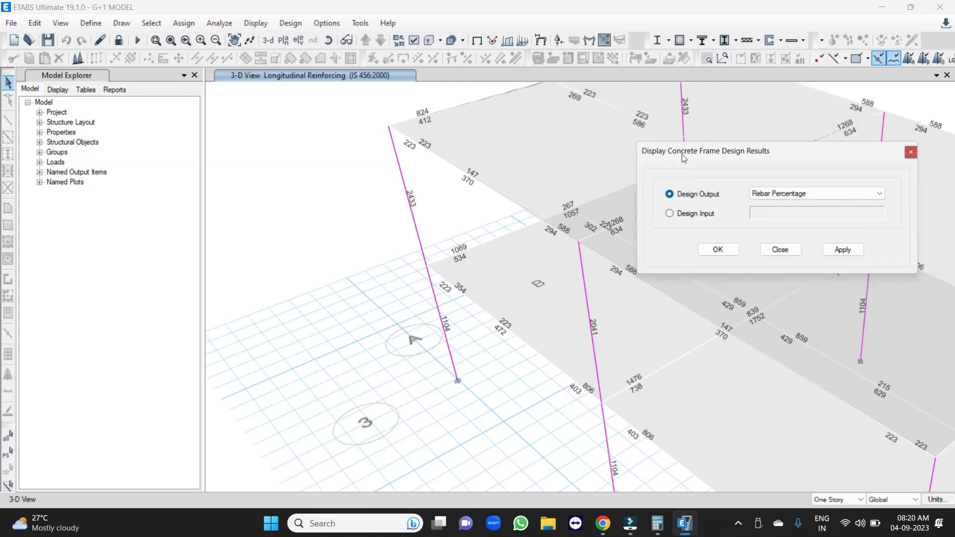
{"action": "left_click", "coordinate": [849, 253]}
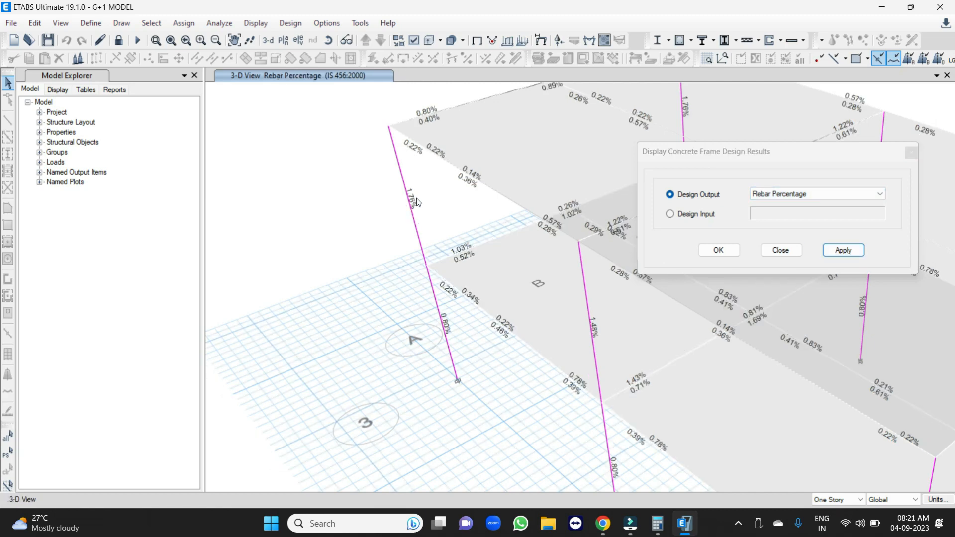
{"action": "middle_click_drag", "start_coordinate": [597, 335], "coordinate": [315, 151]}
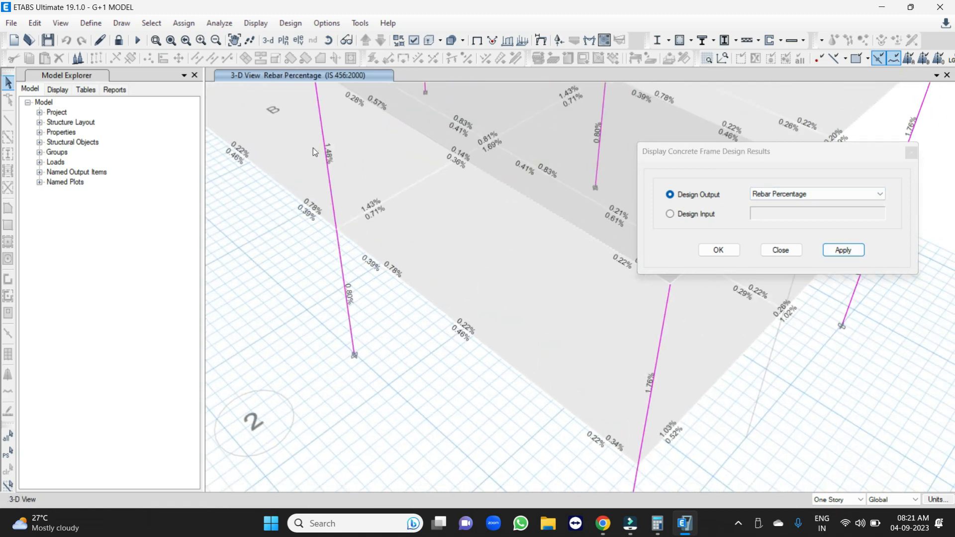
{"action": "scroll", "coordinate": [330, 202], "scroll_direction": "down", "scroll_amount": 3}
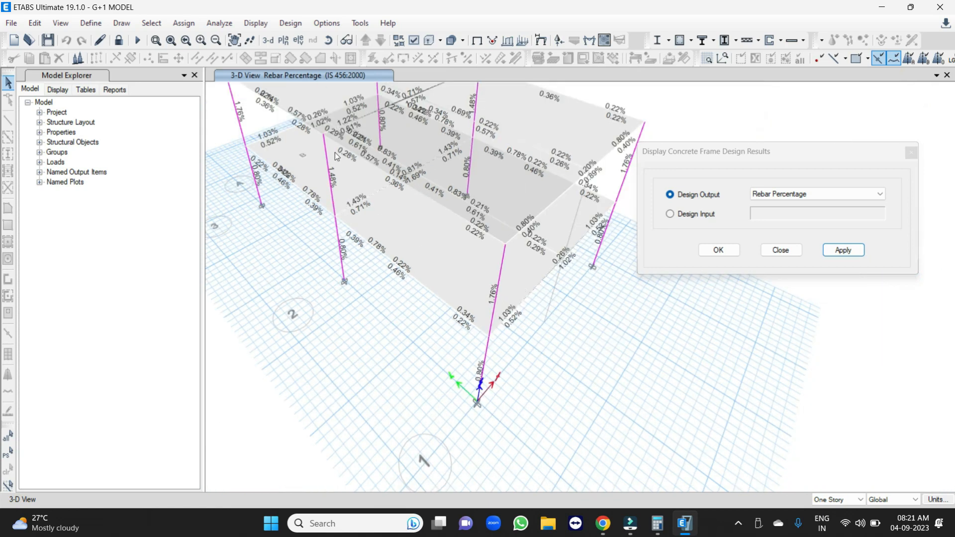
{"action": "mouse_move", "coordinate": [497, 287]}
{"action": "middle_click_drag", "start_coordinate": [279, 151], "coordinate": [338, 231]}
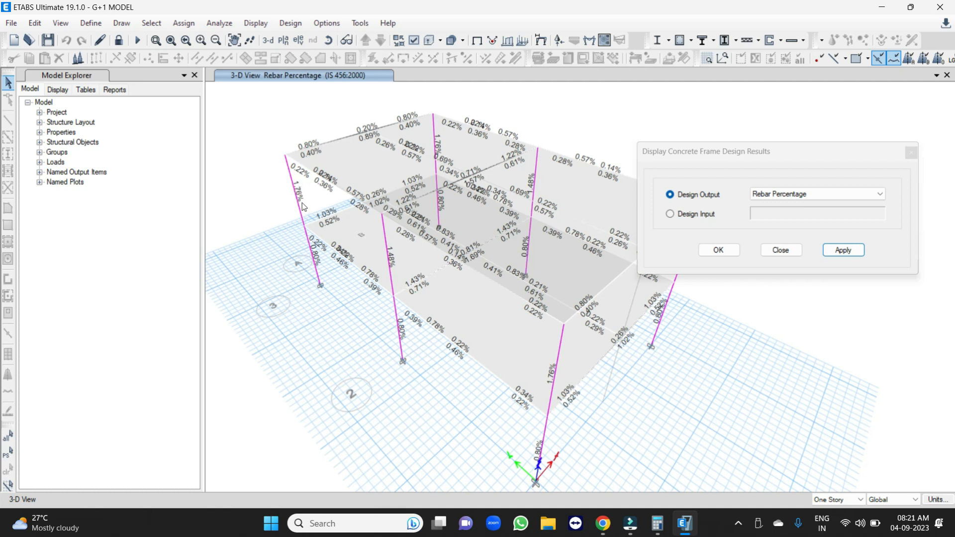
{"action": "left_click", "coordinate": [781, 251]}
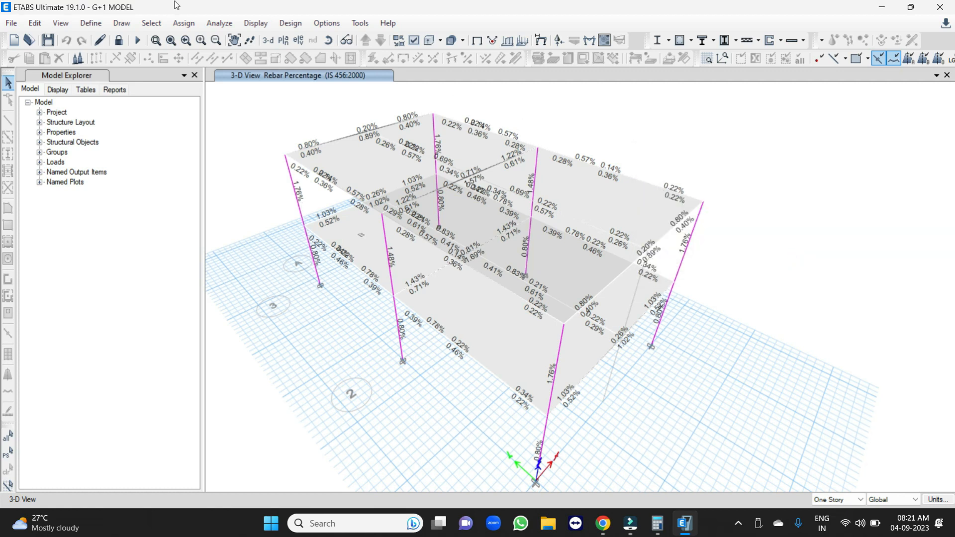
Display the Story2 plan and examine the rebar percentages of the beams along grid line 3.
{"action": "left_click", "coordinate": [283, 40]}
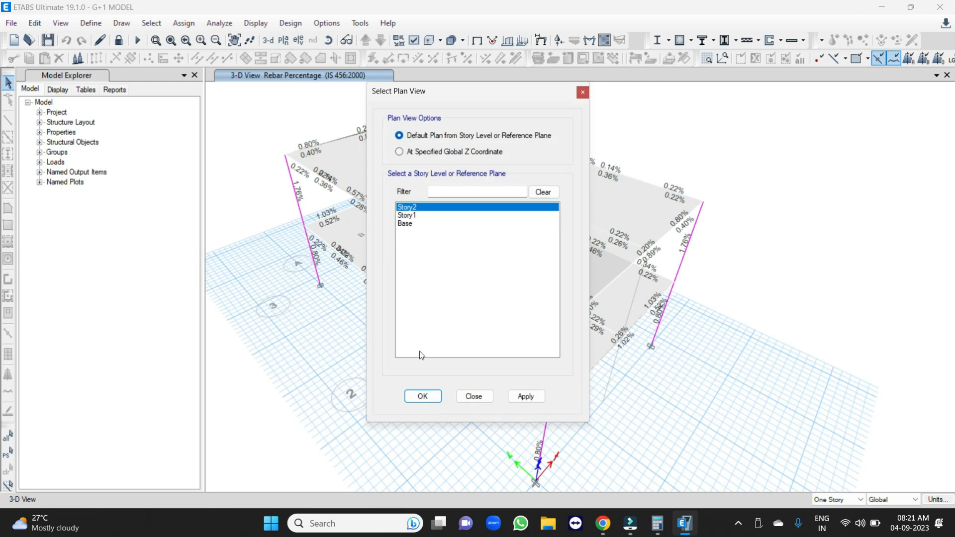
{"action": "left_click", "coordinate": [418, 393]}
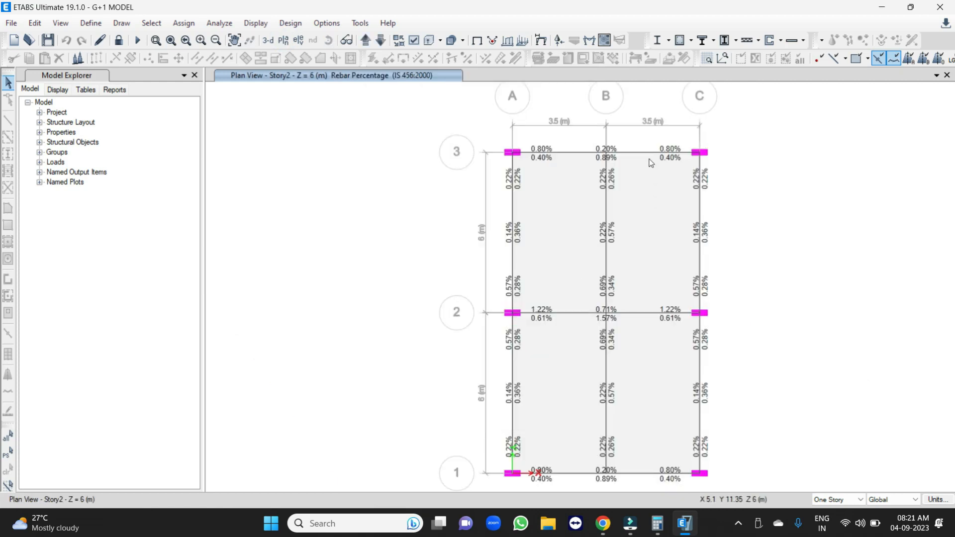
{"action": "scroll", "coordinate": [651, 162], "scroll_direction": "up", "scroll_amount": 2}
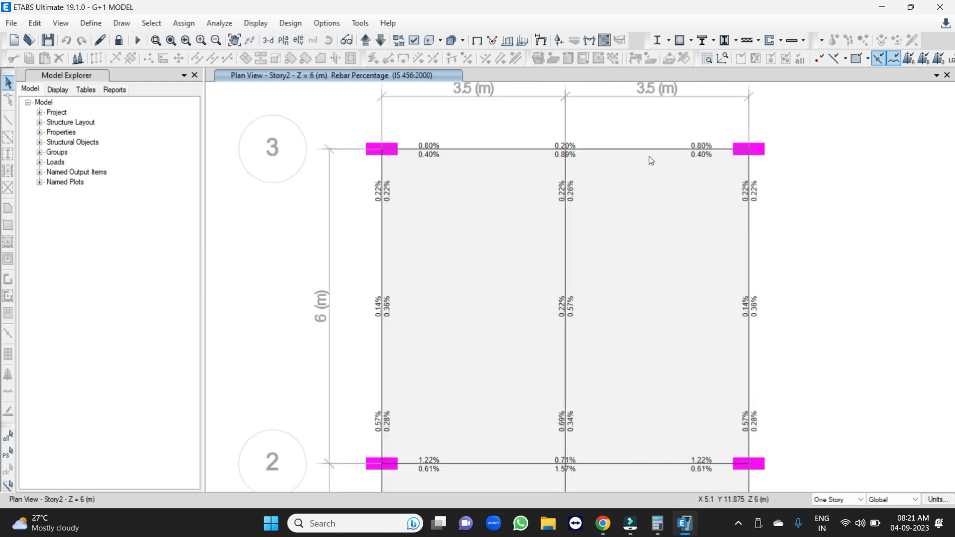
{"action": "left_click", "coordinate": [692, 41]}
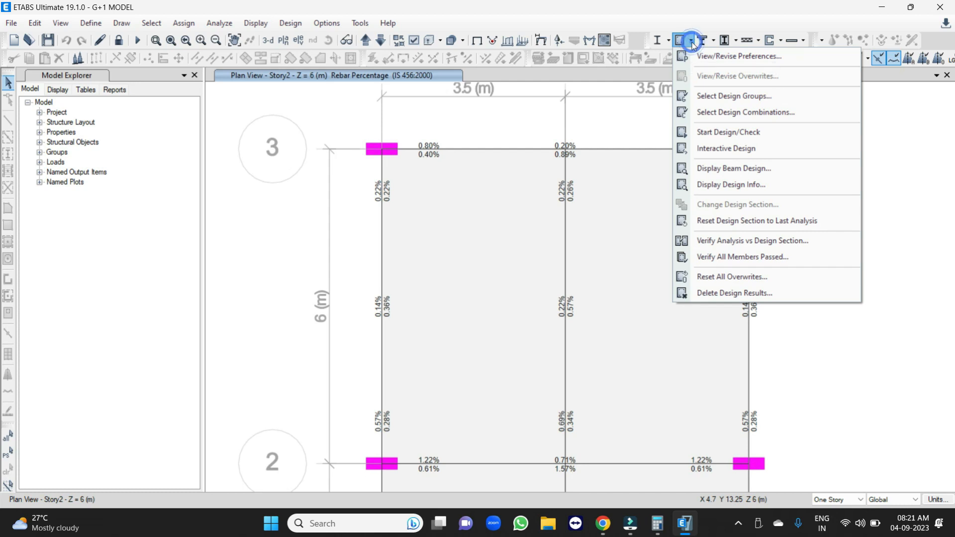
{"action": "left_click", "coordinate": [323, 112]}
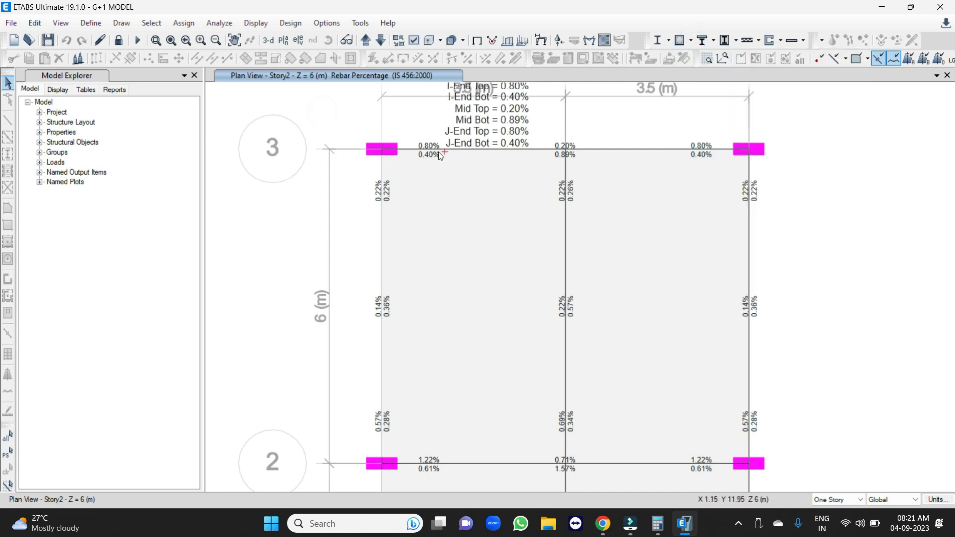
{"action": "mouse_move", "coordinate": [435, 148]}
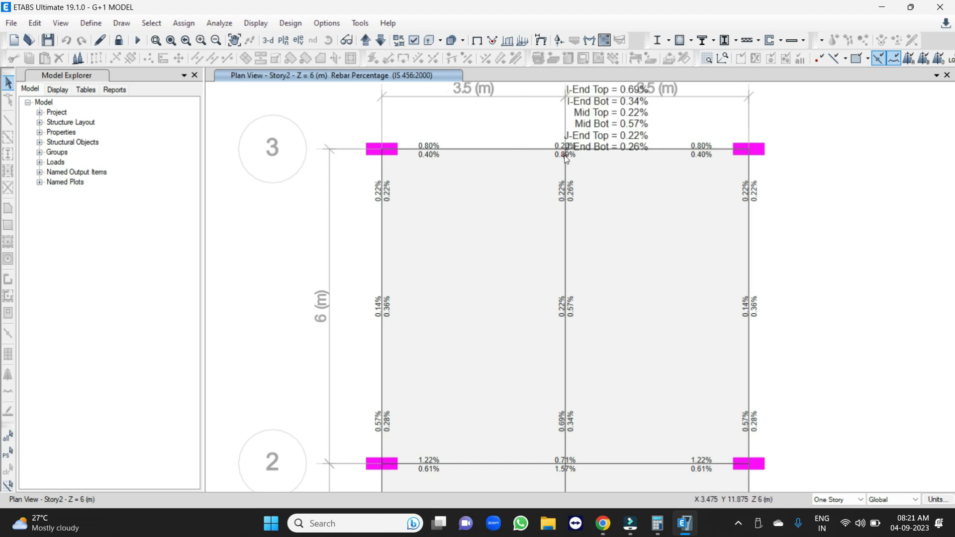
{"action": "mouse_move", "coordinate": [563, 156]}
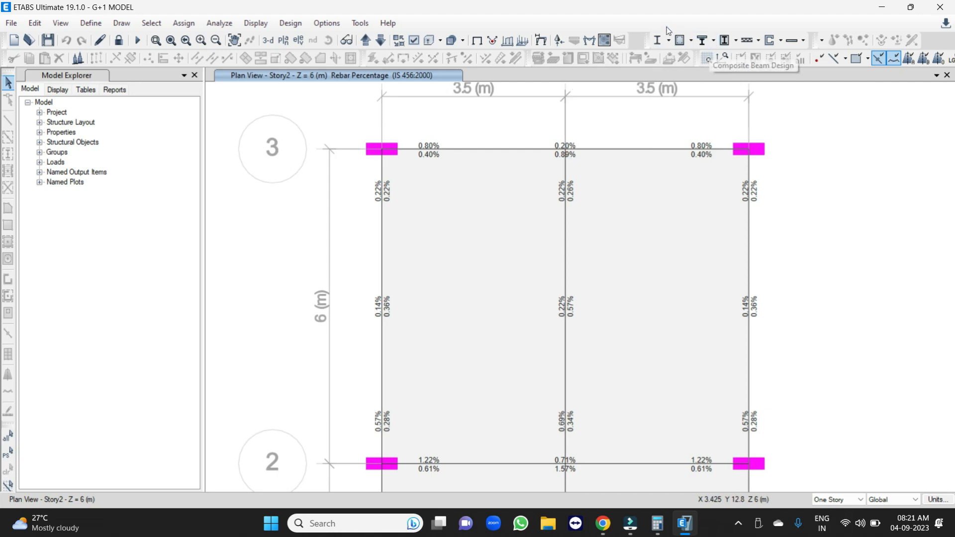
Display the Longitudinal Reinforcing design output on the Story2 plan and examine the beam steel areas.
{"action": "left_click", "coordinate": [691, 41]}
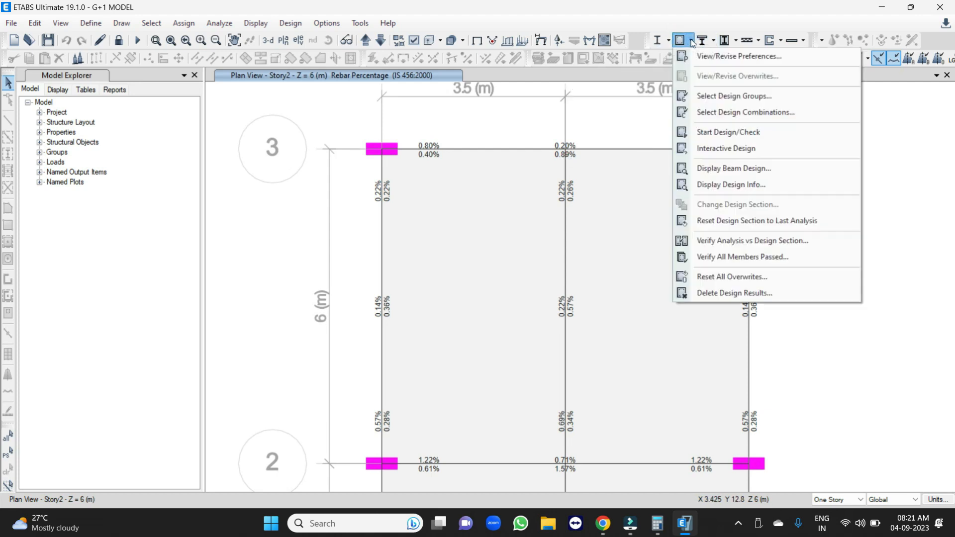
{"action": "left_click", "coordinate": [738, 186]}
{"action": "left_click", "coordinate": [787, 241]}
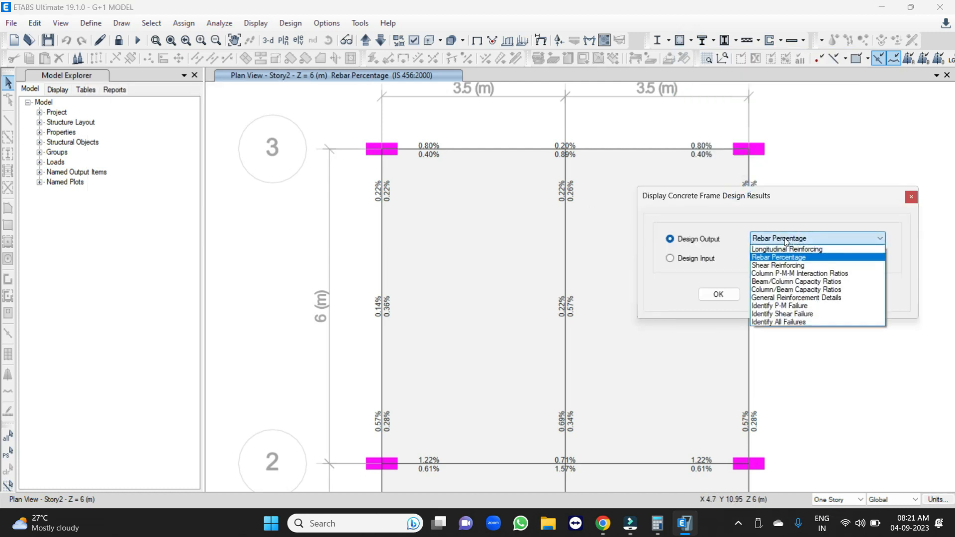
{"action": "left_click", "coordinate": [788, 250]}
{"action": "left_click", "coordinate": [847, 295]}
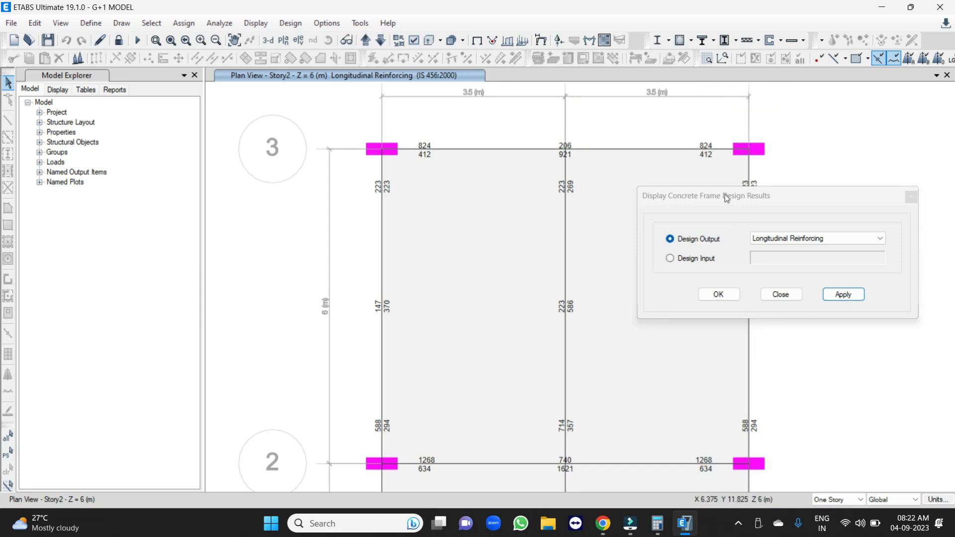
{"action": "left_click_drag", "start_coordinate": [724, 194], "coordinate": [892, 250]}
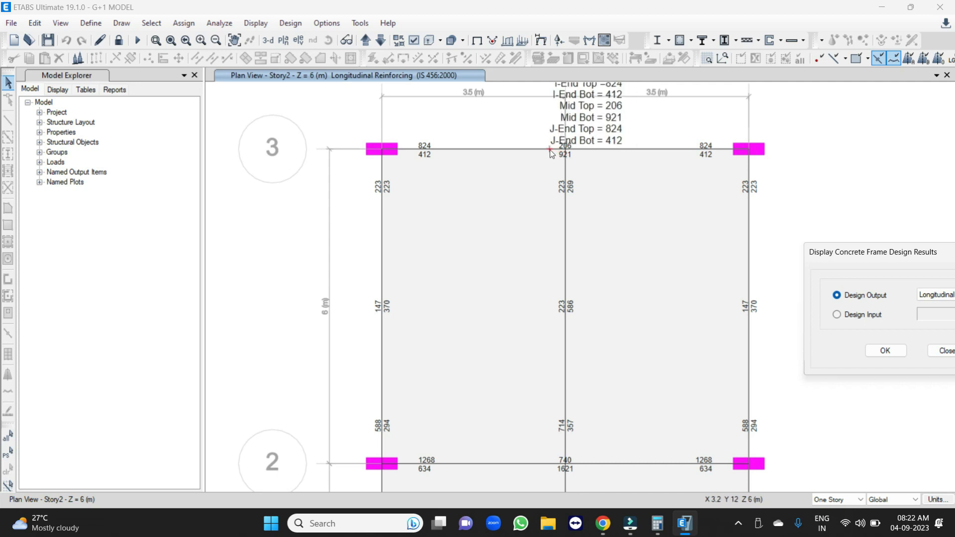
{"action": "scroll", "coordinate": [551, 154], "scroll_direction": "down", "scroll_amount": 3}
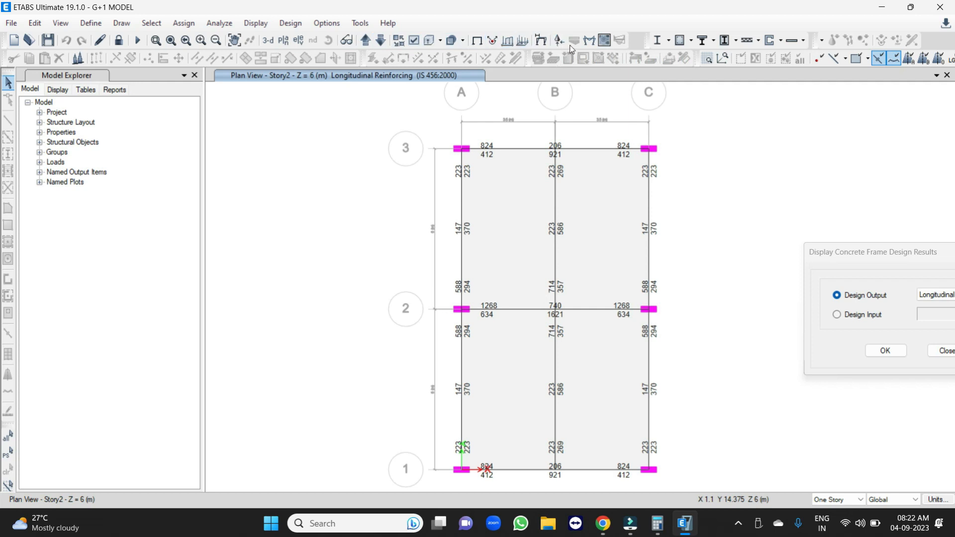
Display the Moment 3-3 diagram for the load combination 1 1.0 DL+1.0LL on the Story2 plan, keeping the plan unobstructed.
{"action": "left_click", "coordinate": [589, 40]}
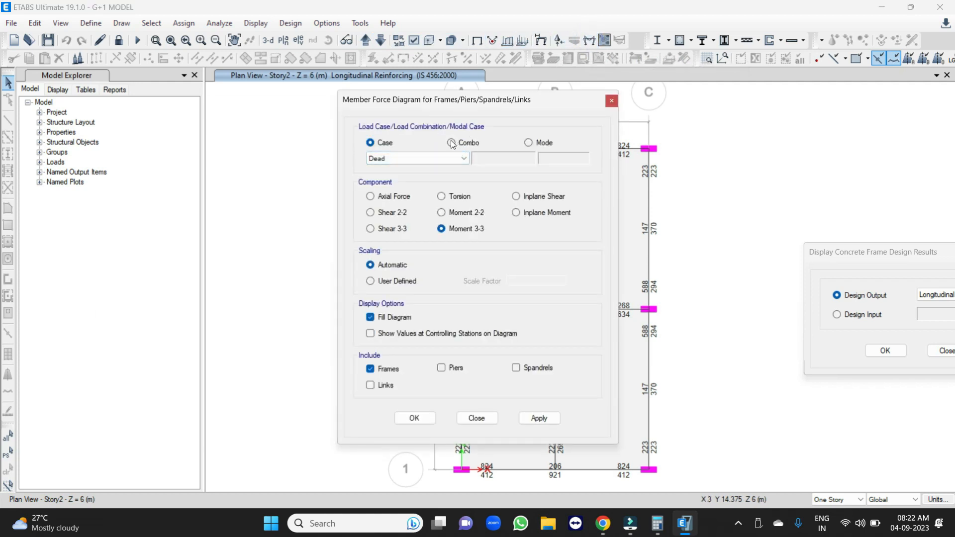
{"action": "left_click", "coordinate": [452, 143]}
{"action": "left_click", "coordinate": [464, 159]}
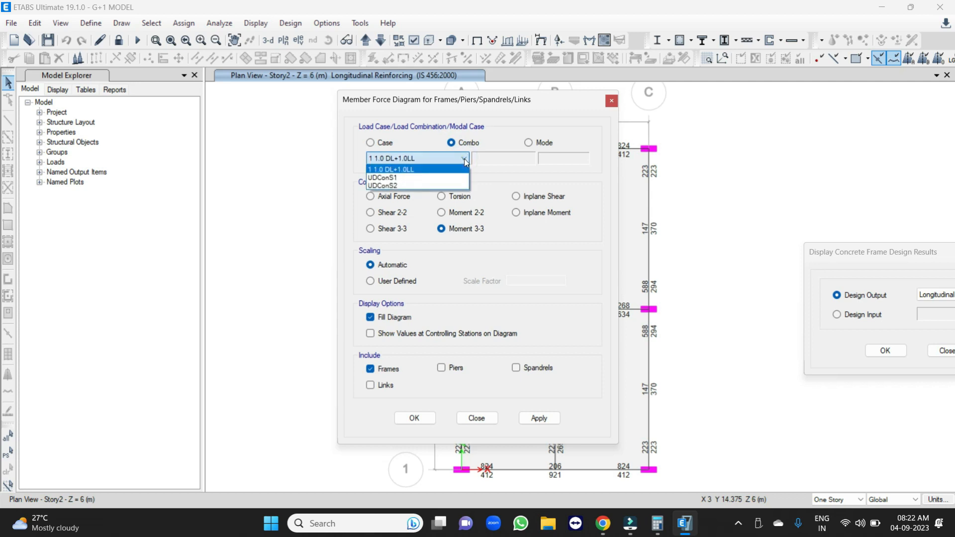
{"action": "left_click", "coordinate": [464, 159]}
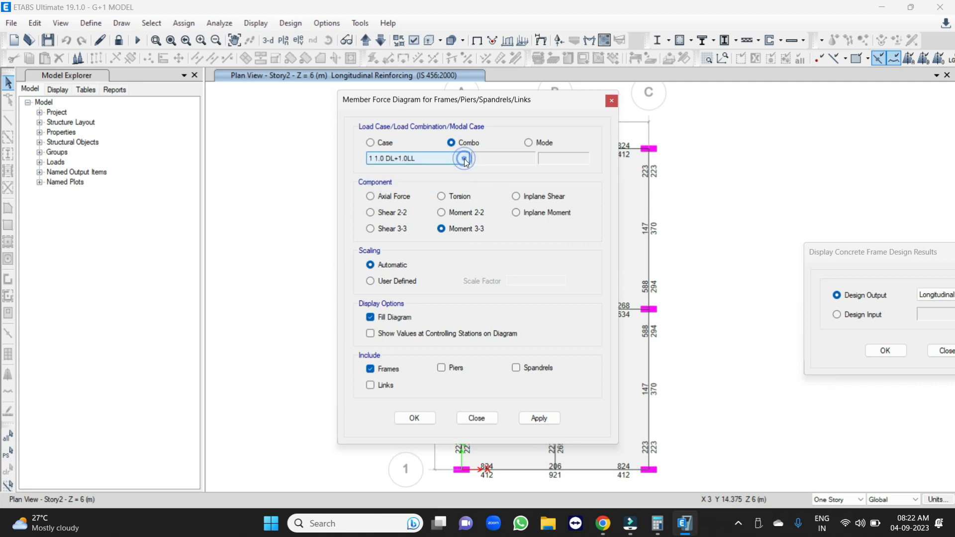
{"action": "left_click", "coordinate": [540, 419]}
{"action": "left_click_drag", "start_coordinate": [468, 99], "coordinate": [103, 87]}
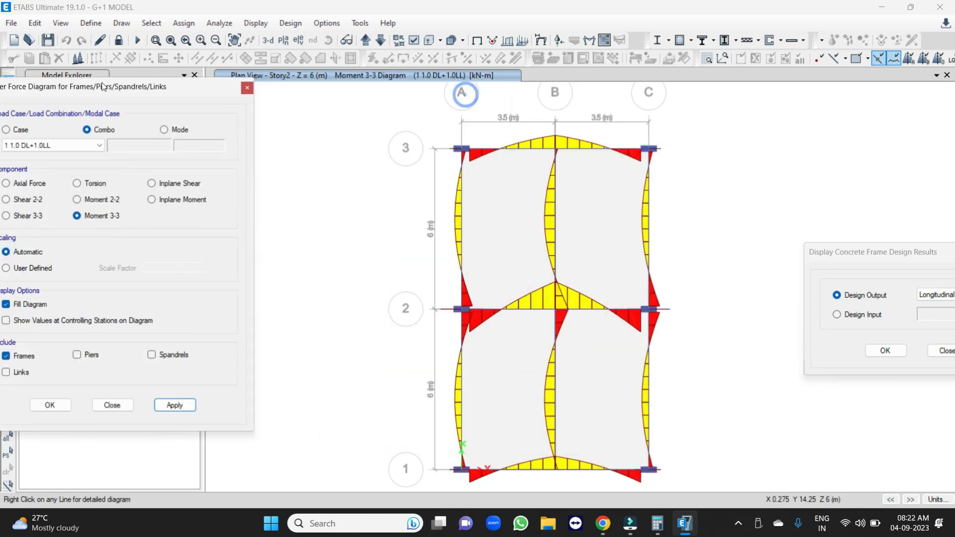
Examine the bending moment values at the ends and midspans of the Story2 beams along grid lines 3 and 2.
{"action": "scroll", "coordinate": [571, 142], "scroll_direction": "up", "scroll_amount": 2}
{"action": "mouse_move", "coordinate": [399, 157]}
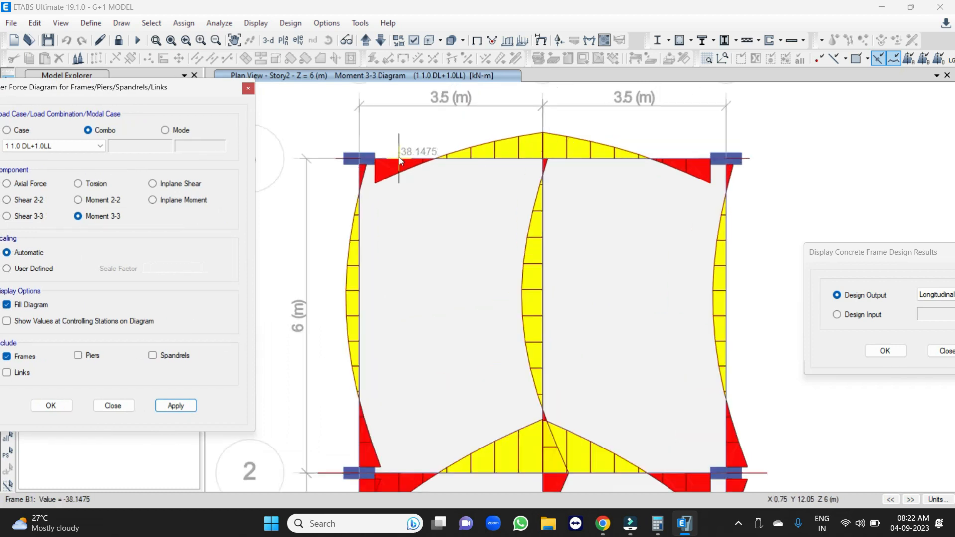
{"action": "scroll", "coordinate": [429, 133], "scroll_direction": "down", "scroll_amount": 2}
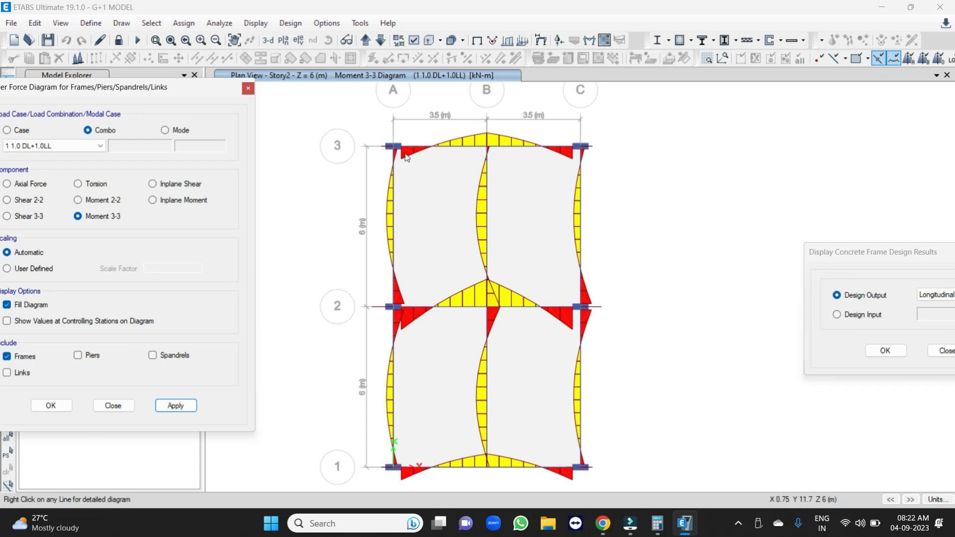
{"action": "scroll", "coordinate": [406, 149], "scroll_direction": "up", "scroll_amount": 2}
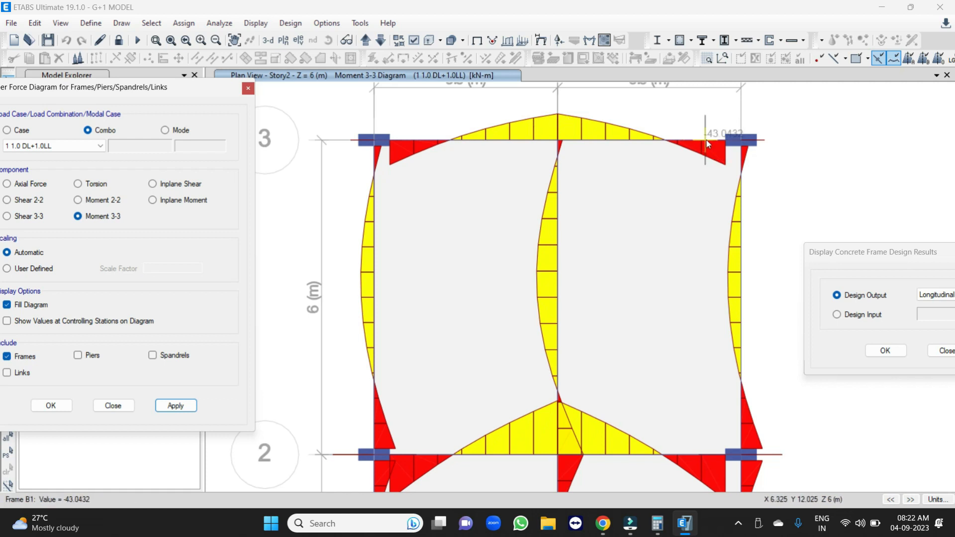
{"action": "scroll", "coordinate": [649, 135], "scroll_direction": "down", "scroll_amount": 3}
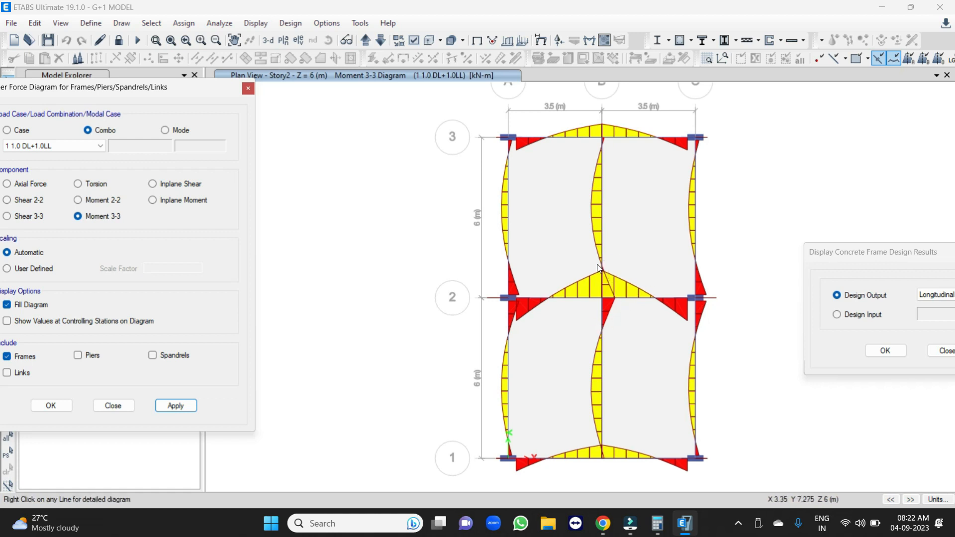
{"action": "mouse_move", "coordinate": [604, 272]}
{"action": "left_click_drag", "start_coordinate": [160, 87], "coordinate": [292, 90]}
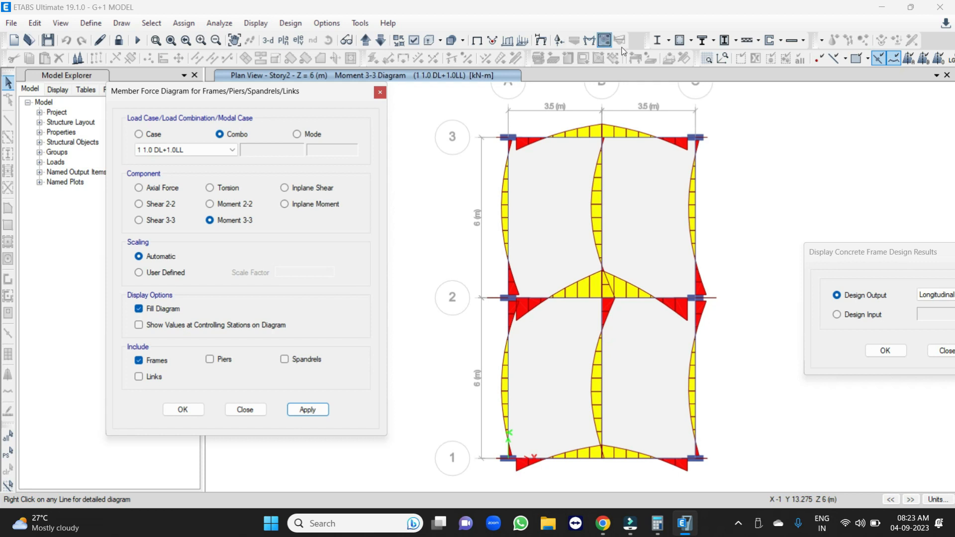
Return the Story2 plan to the undeformed shape and close the member force and design results dialogs.
{"action": "left_click", "coordinate": [478, 42]}
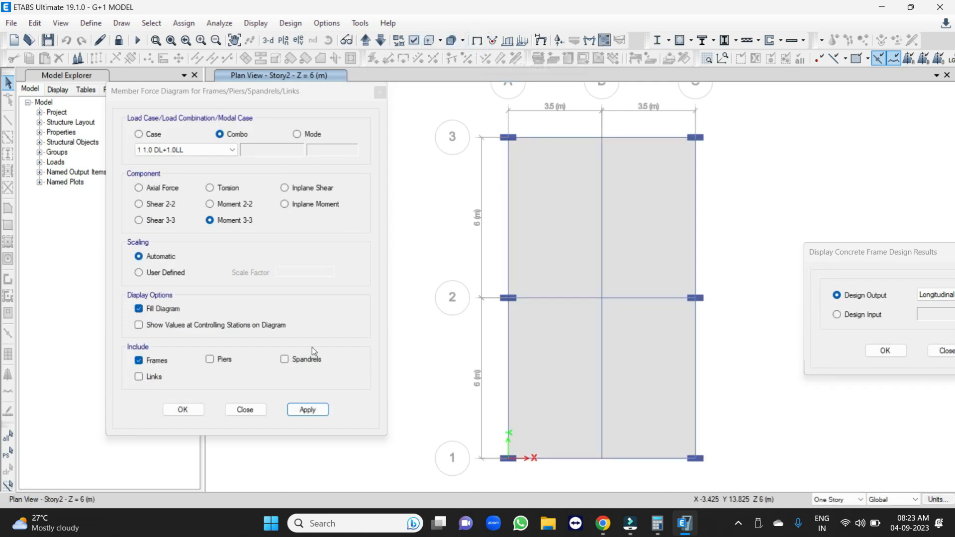
{"action": "left_click", "coordinate": [246, 409]}
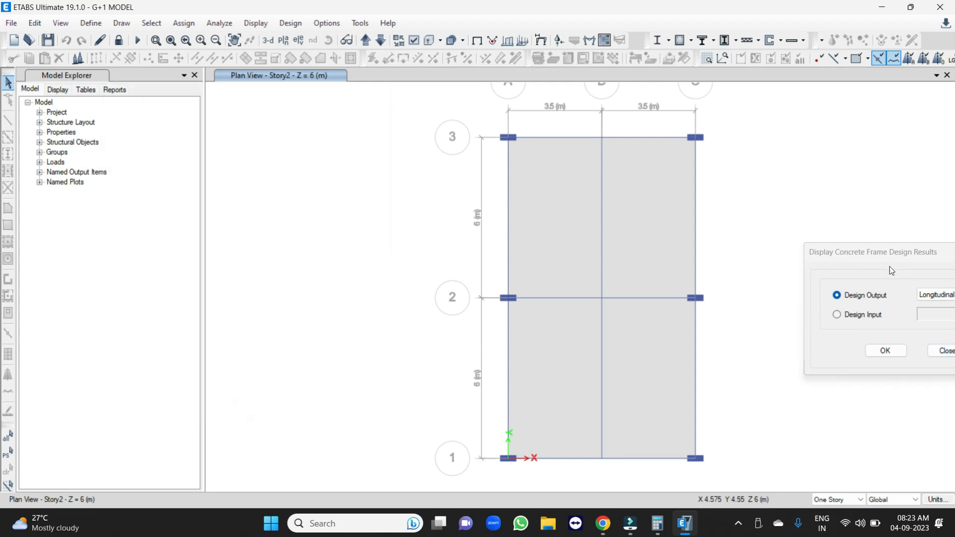
{"action": "left_click_drag", "start_coordinate": [883, 254], "coordinate": [713, 208]}
{"action": "left_click", "coordinate": [779, 305]}
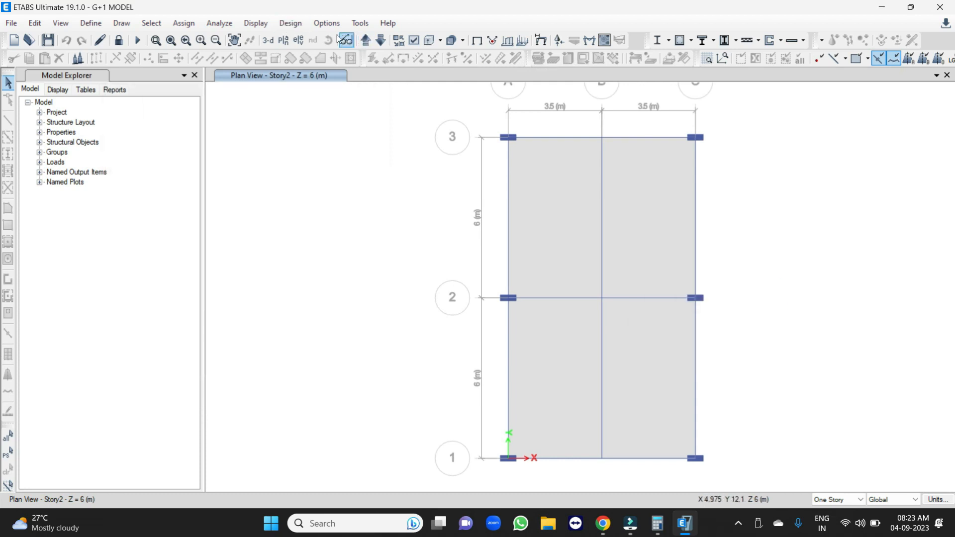
Display the Longitudinal Reinforcing design output in the 3D view and bring the column steel areas into clear view.
{"action": "left_click", "coordinate": [269, 41]}
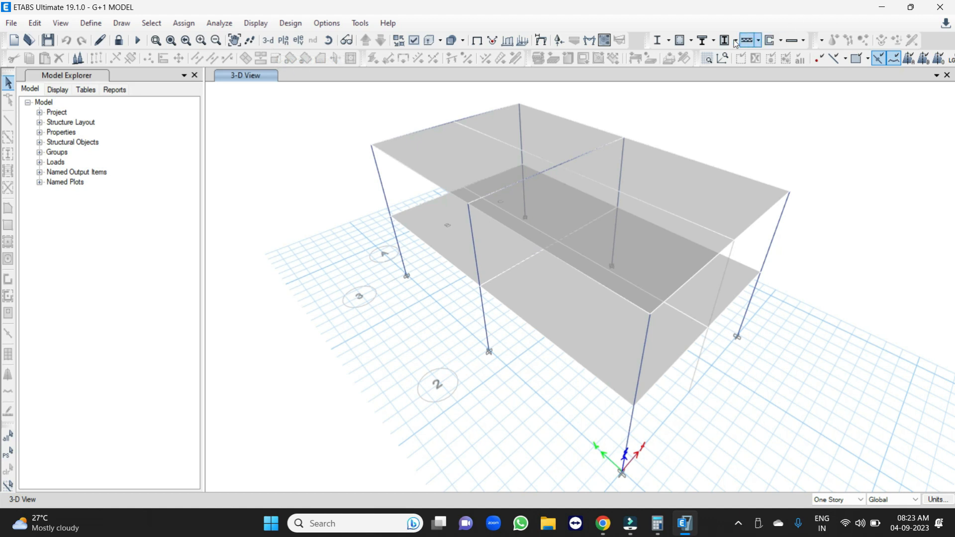
{"action": "left_click", "coordinate": [691, 40]}
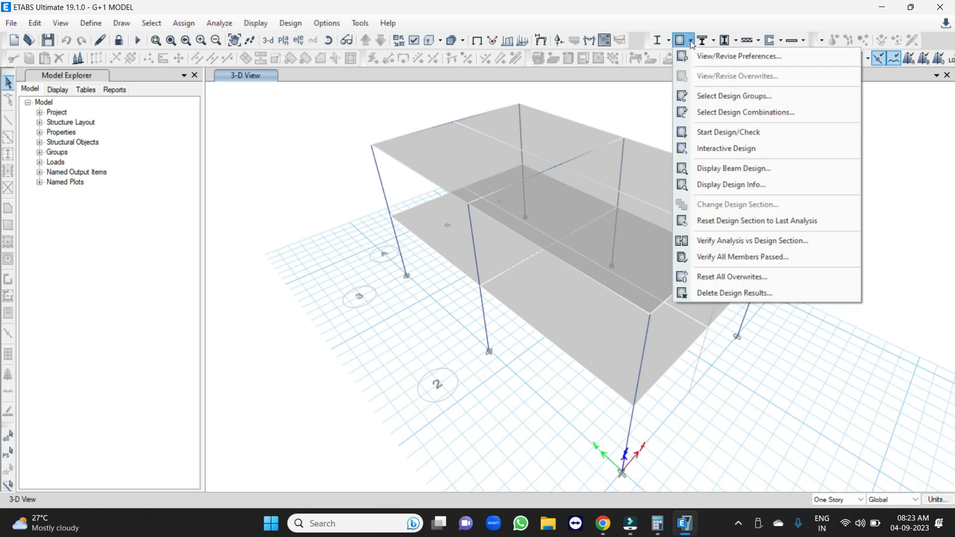
{"action": "left_click", "coordinate": [721, 185]}
{"action": "left_click", "coordinate": [784, 239]}
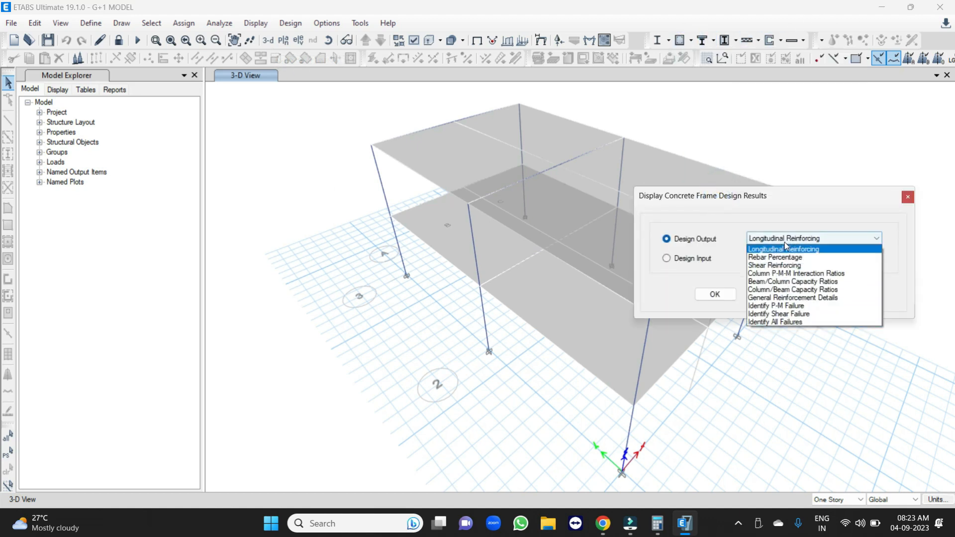
{"action": "left_click", "coordinate": [789, 250]}
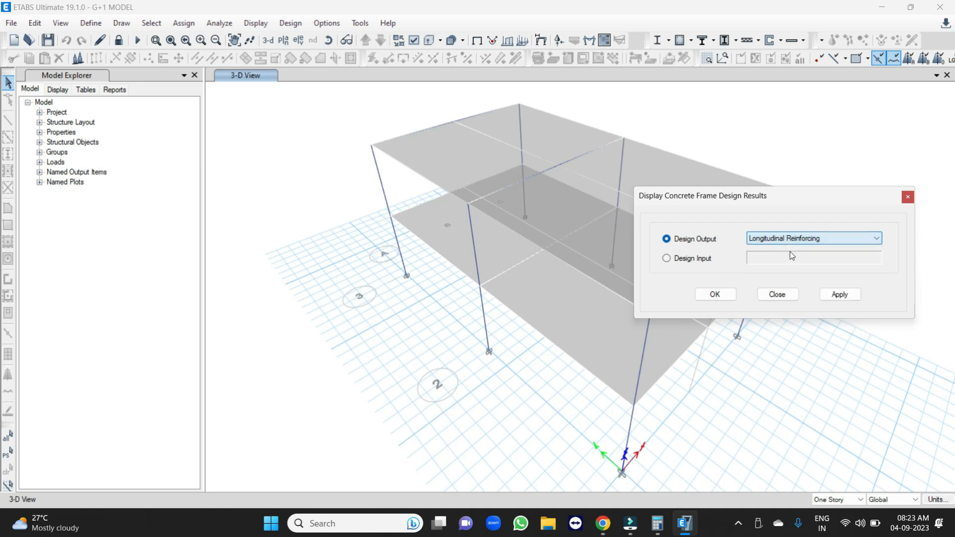
{"action": "left_click", "coordinate": [853, 296]}
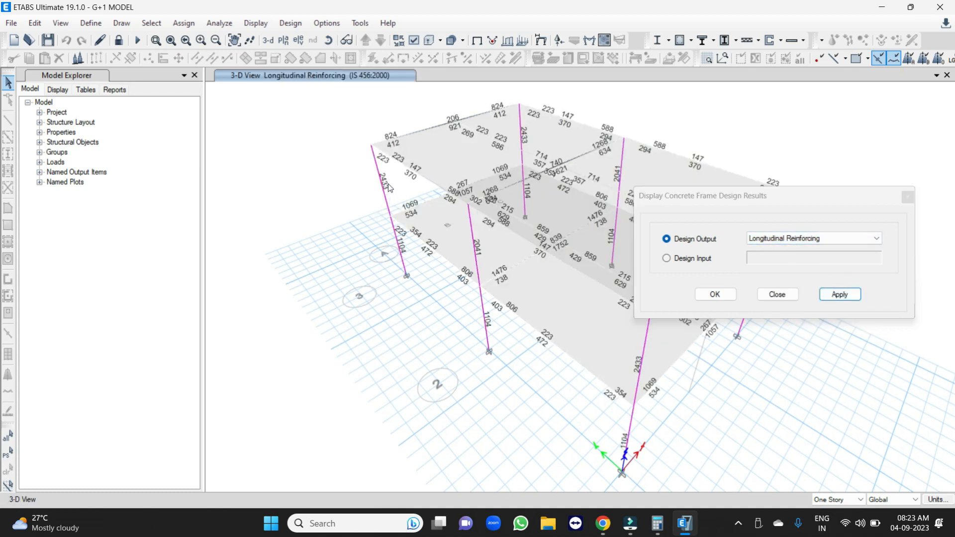
{"action": "middle_click_drag", "start_coordinate": [461, 249], "coordinate": [324, 234]}
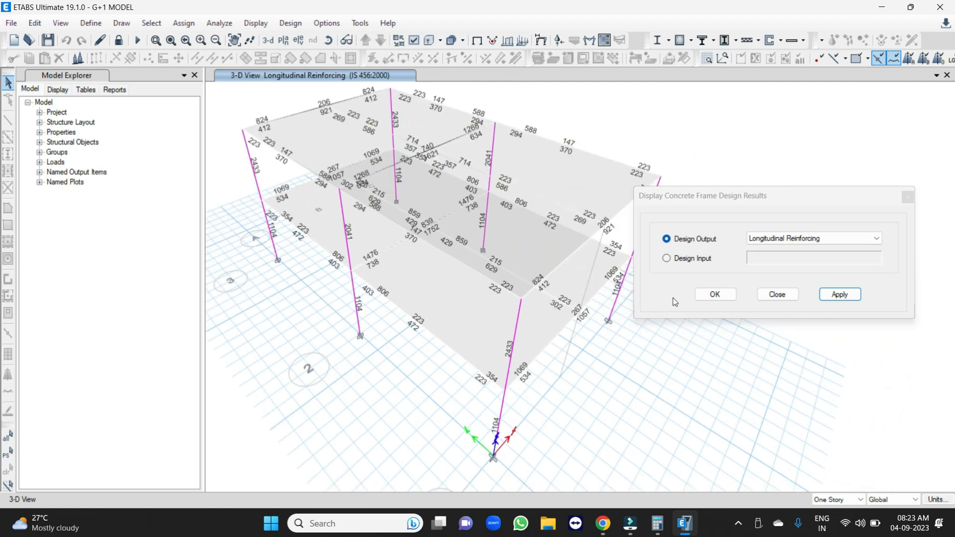
Switch to Calculator and divide the corner column's steel area of 2433 by the bar area of 314.
{"action": "left_click", "coordinate": [657, 523]}
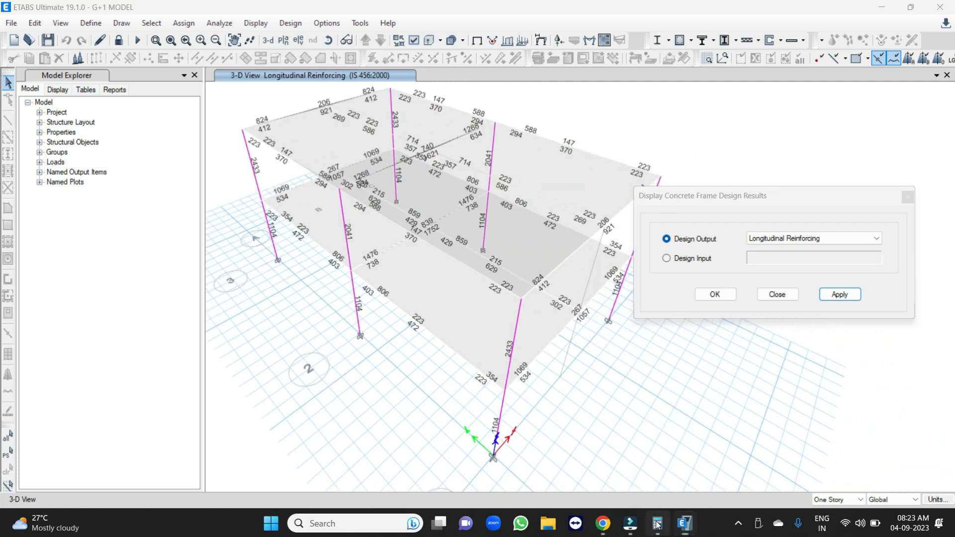
{"action": "left_click_drag", "start_coordinate": [746, 139], "coordinate": [803, 172]}
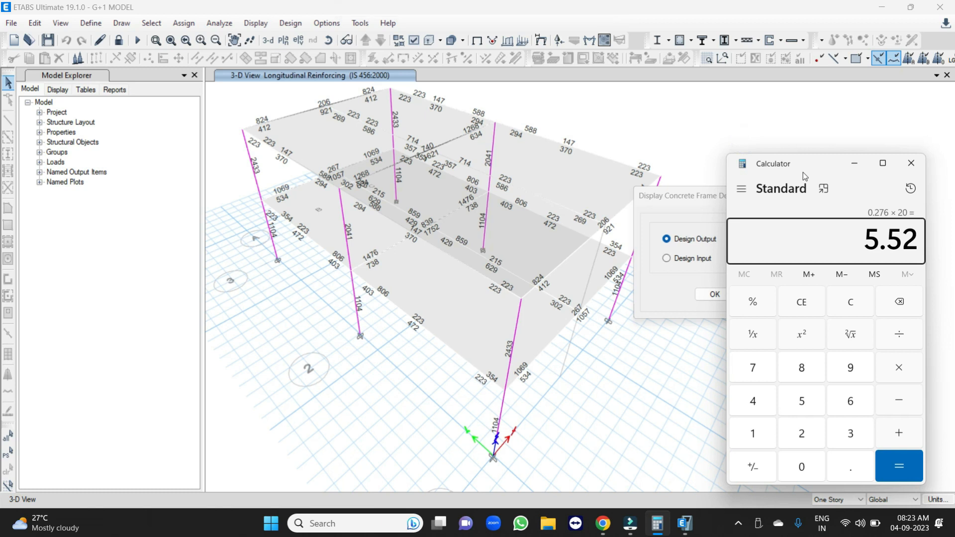
{"action": "key", "text": "Escape"}
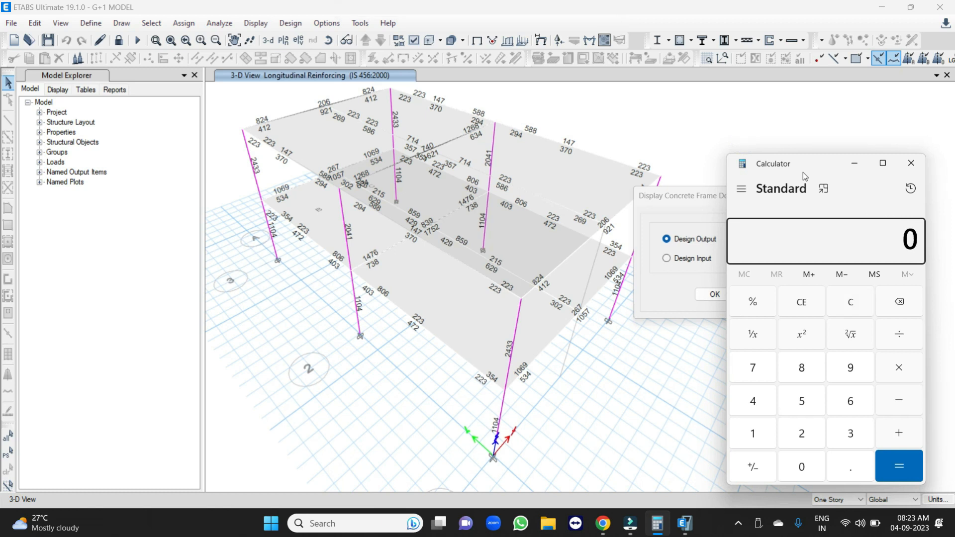
{"action": "type", "text": "2433"}
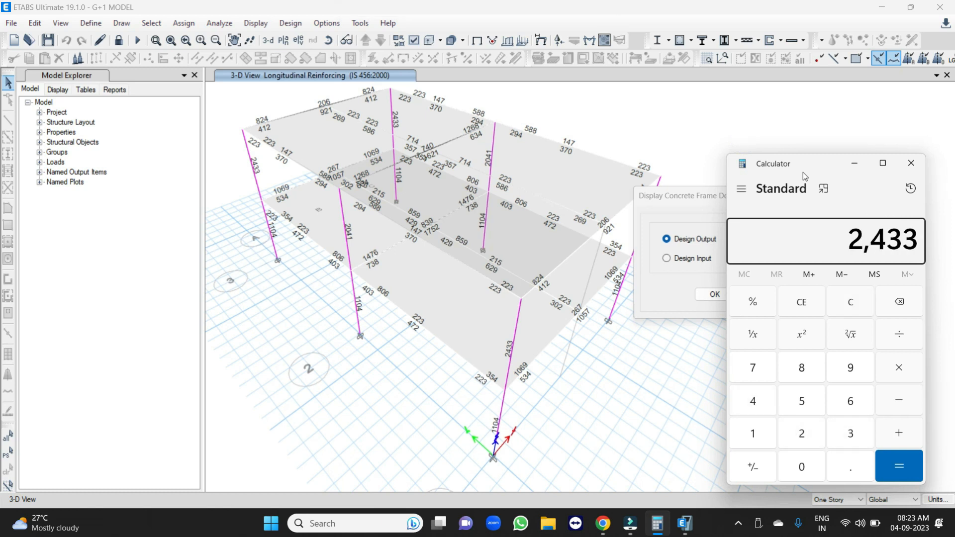
{"action": "key", "text": "slash"}
{"action": "type", "text": "314"}
{"action": "key", "text": "Return"}
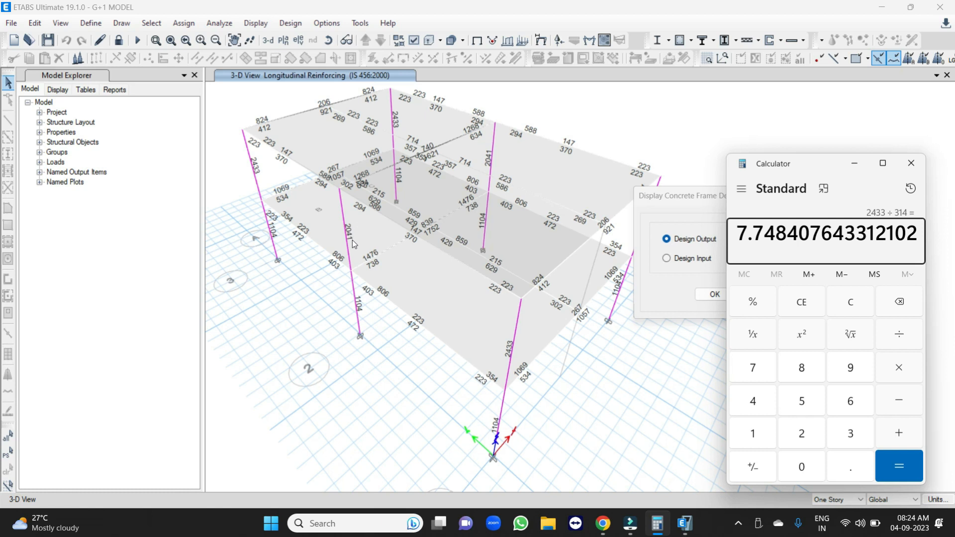
Divide the middle column's steel area of 2041 by the bar area of 314 and clear the calculation.
{"action": "left_click", "coordinate": [851, 302]}
{"action": "type", "text": "2041"}
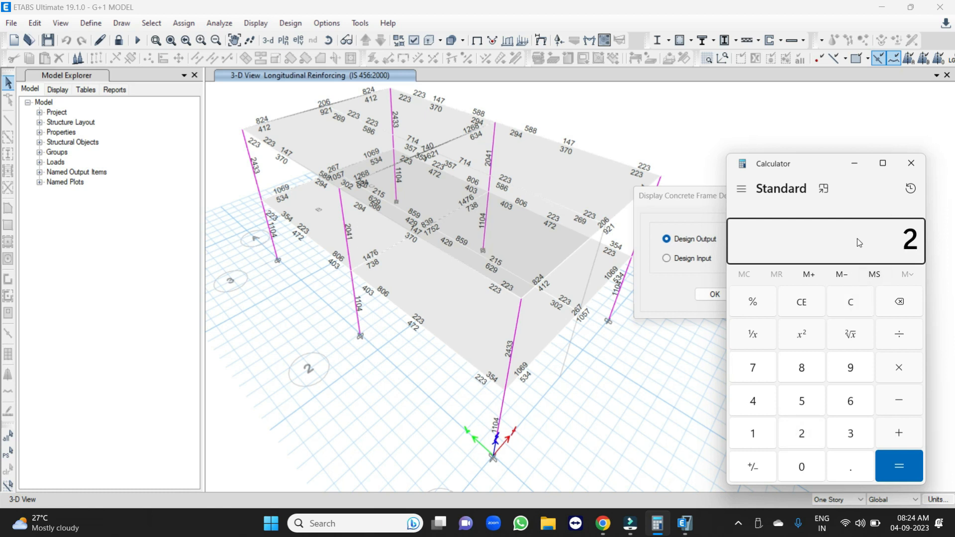
{"action": "key", "text": "slash"}
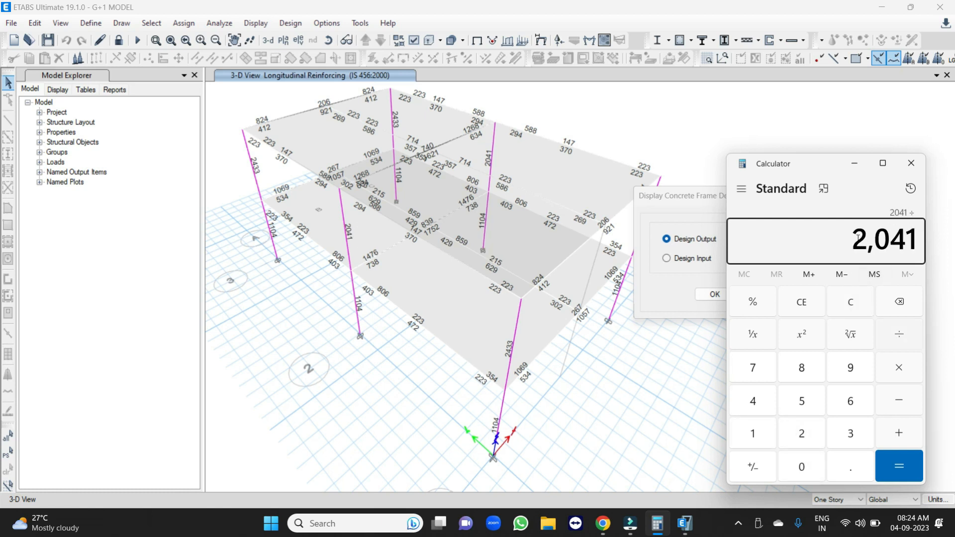
{"action": "type", "text": "314"}
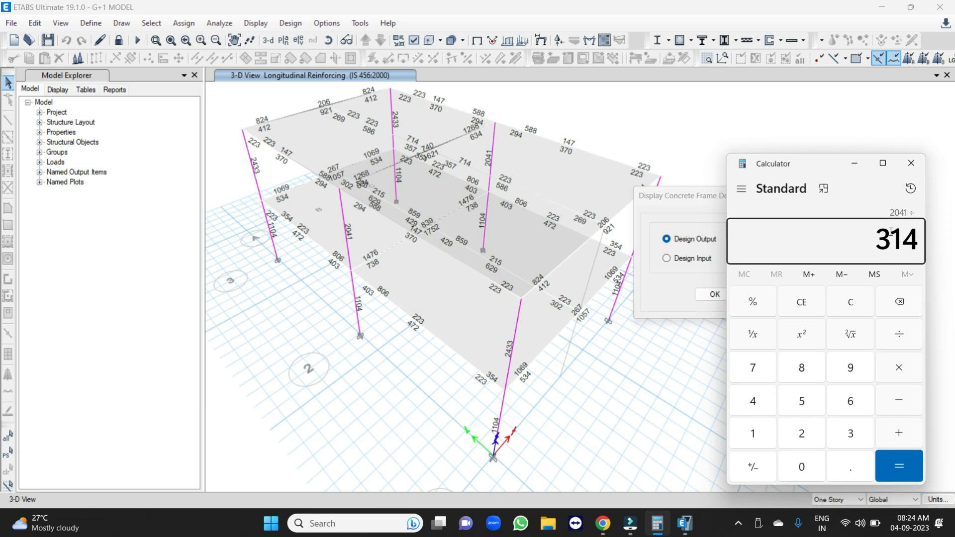
{"action": "key", "text": "Return"}
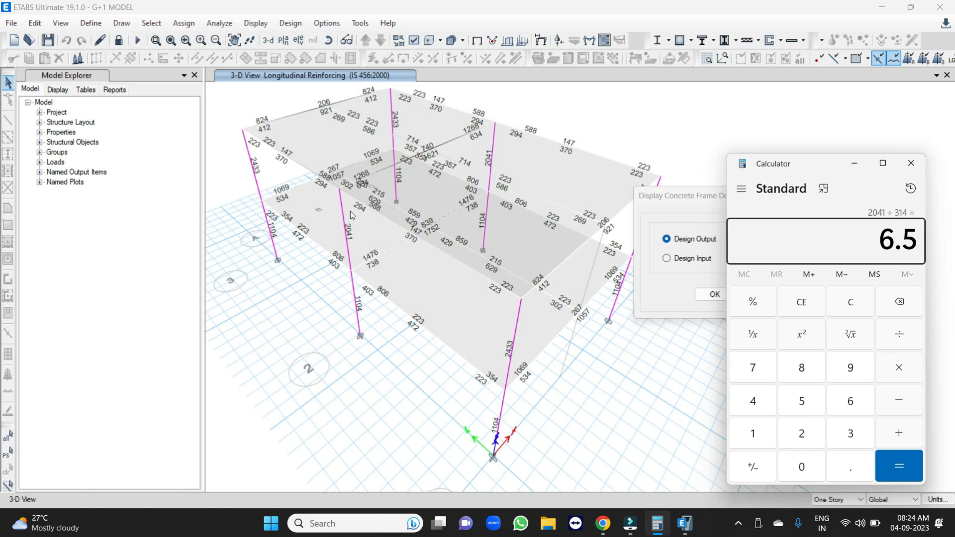
{"action": "key", "text": "Escape"}
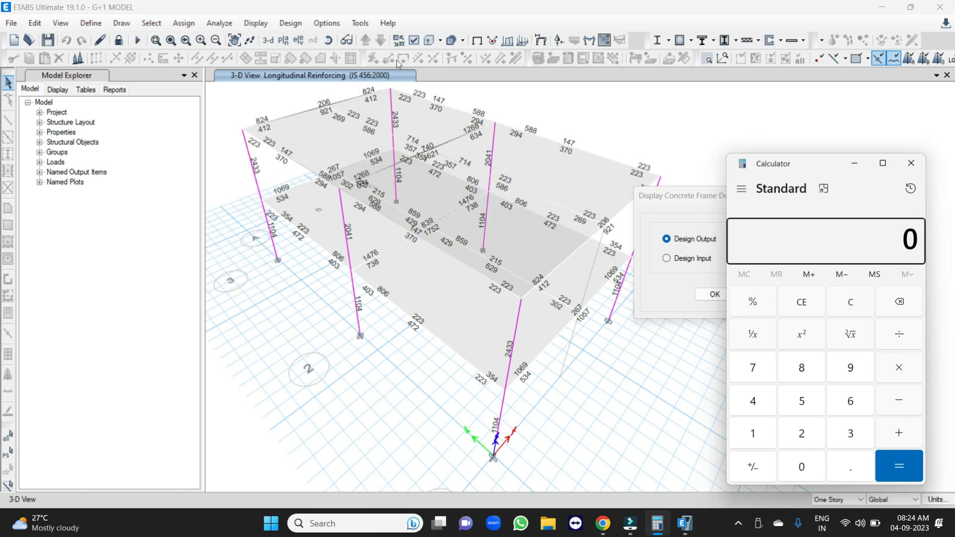
Open the Story2 plan view and examine the longitudinal reinforcement areas along the grid line 3 beam.
{"action": "left_click", "coordinate": [283, 40]}
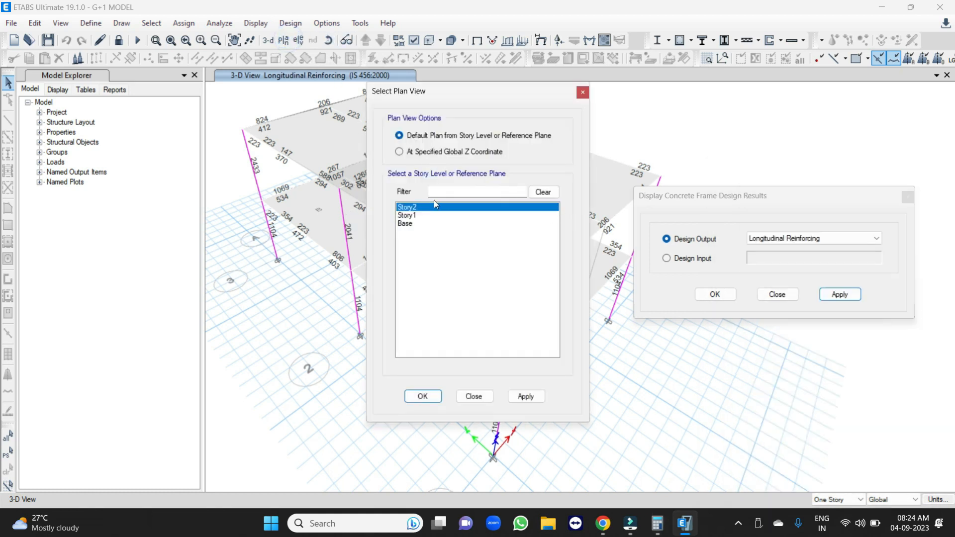
{"action": "left_click", "coordinate": [421, 396]}
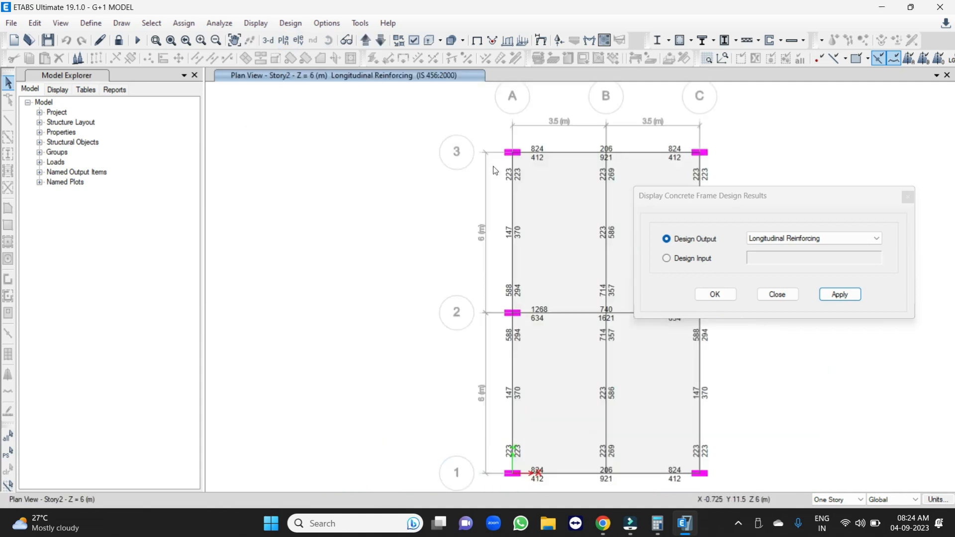
{"action": "scroll", "coordinate": [484, 181], "scroll_direction": "up", "scroll_amount": 3}
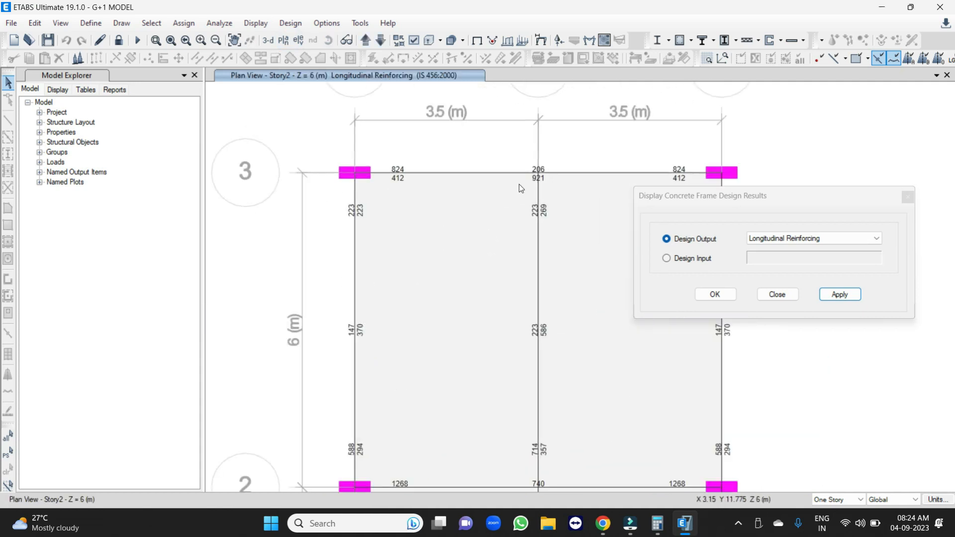
{"action": "middle_click_drag", "start_coordinate": [518, 185], "coordinate": [397, 205]}
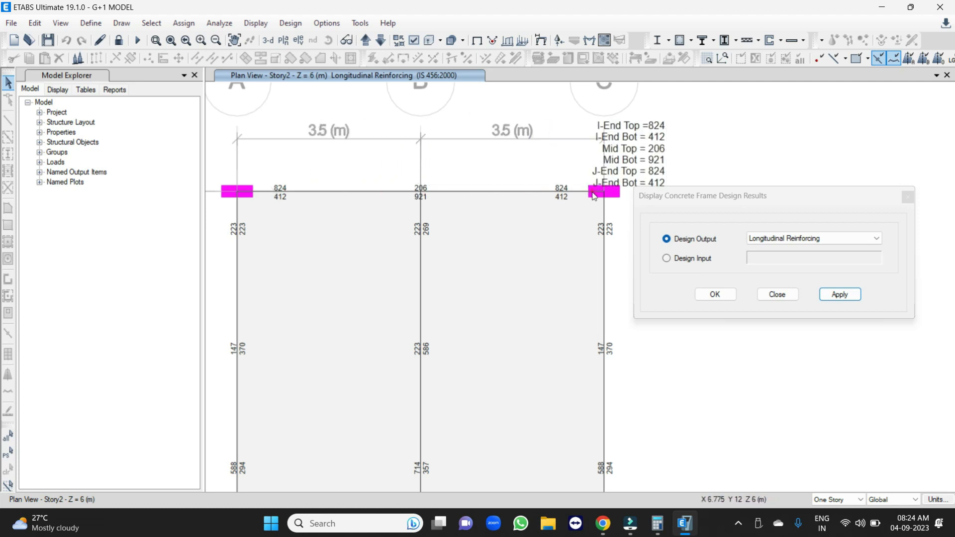
{"action": "mouse_move", "coordinate": [291, 194]}
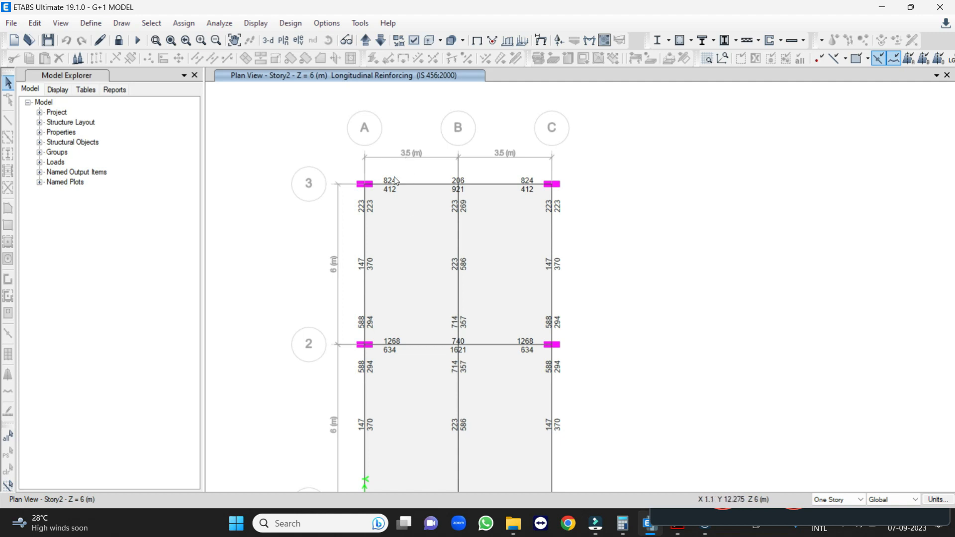
Switch to is.sp.34.1987.pdf in Acrobat and study the Fig. 8.15 simplified curtailment rules for continuous beams.
{"action": "left_click", "coordinate": [678, 532]}
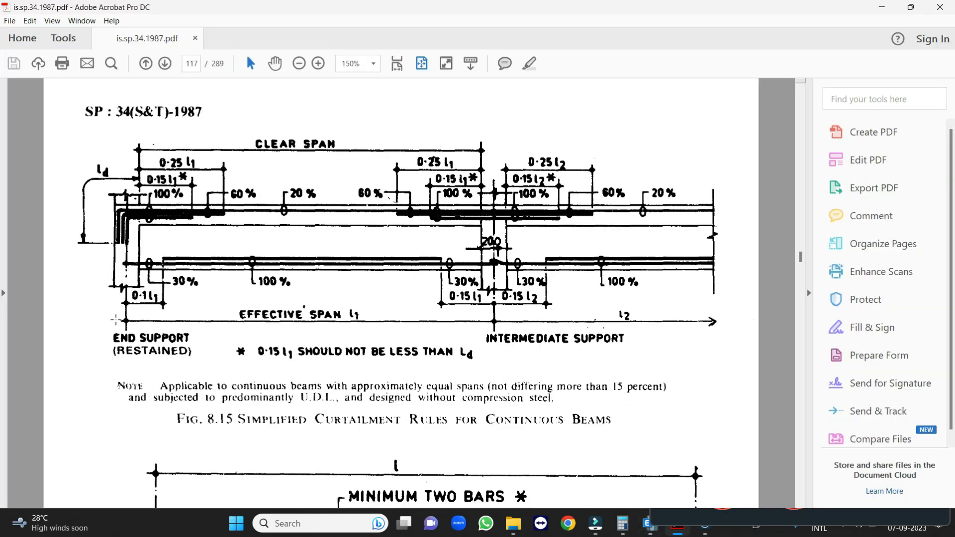
{"action": "scroll", "coordinate": [430, 218], "scroll_direction": "down", "scroll_amount": 3}
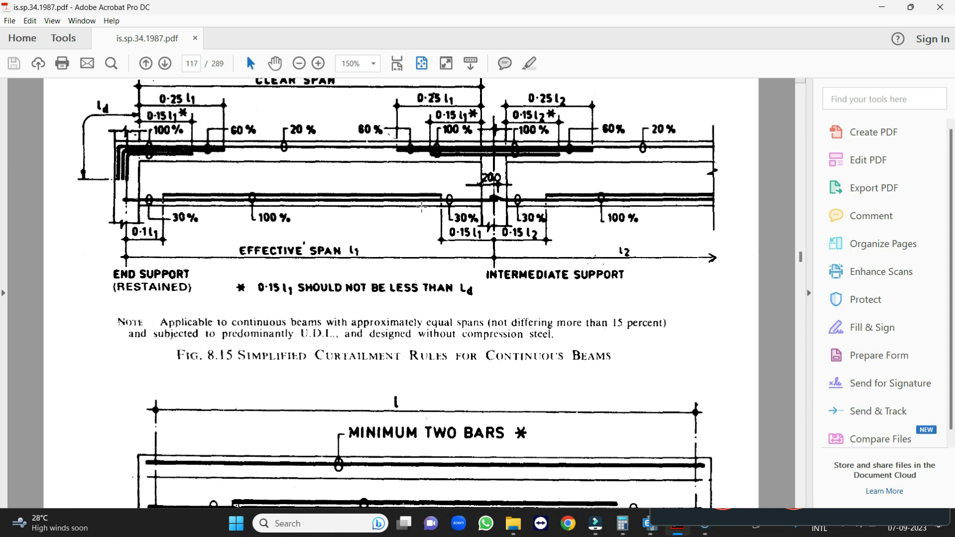
{"action": "scroll", "coordinate": [300, 198], "scroll_direction": "up", "scroll_amount": 1}
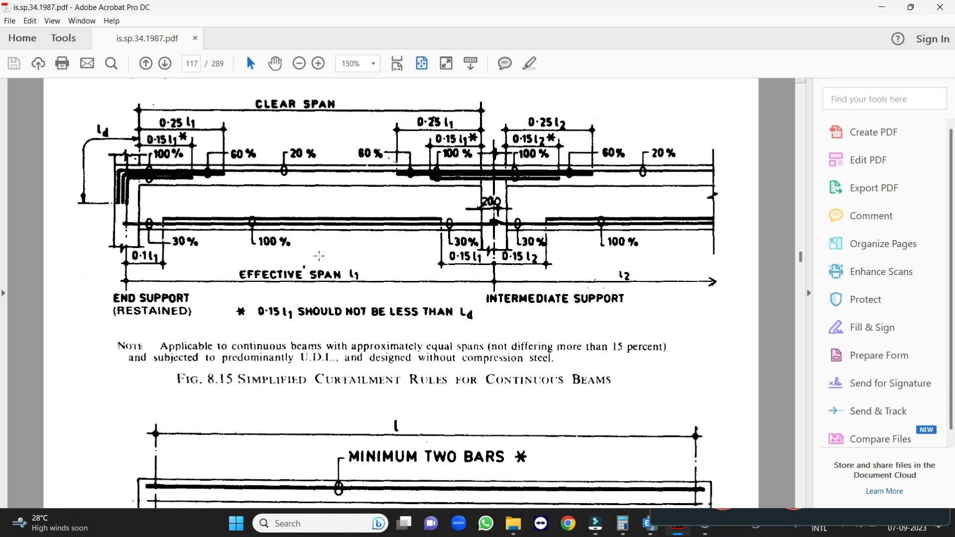
{"action": "scroll", "coordinate": [338, 260], "scroll_direction": "up", "scroll_amount": 1}
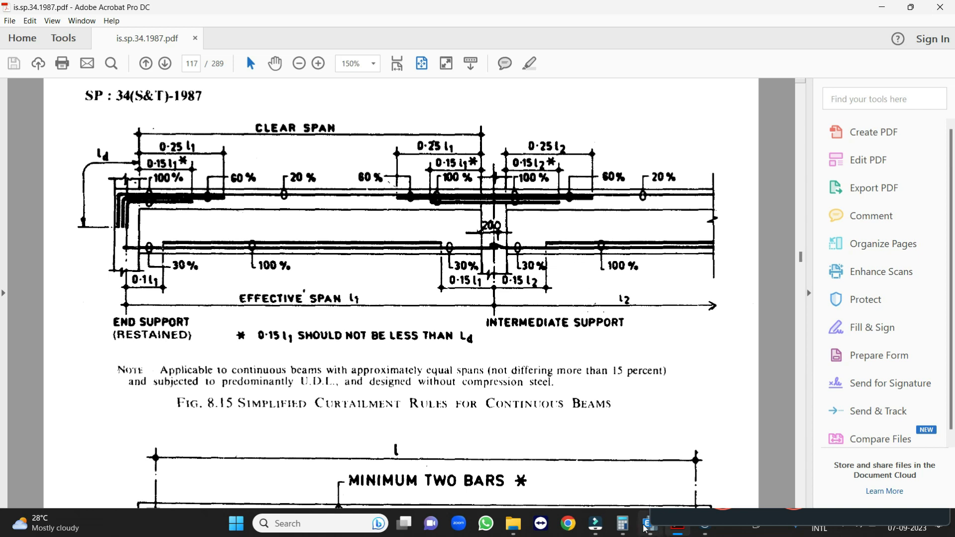
Switch back to the Story2 plan in ETABS and inspect the steel areas of the grid line 3 beam up close.
{"action": "mouse_move", "coordinate": [648, 532]}
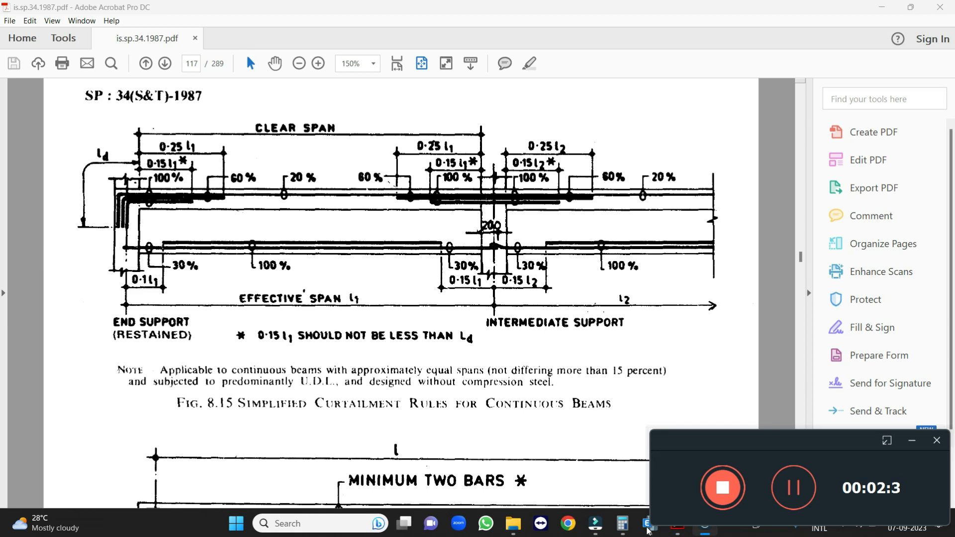
{"action": "left_click", "coordinate": [912, 440]}
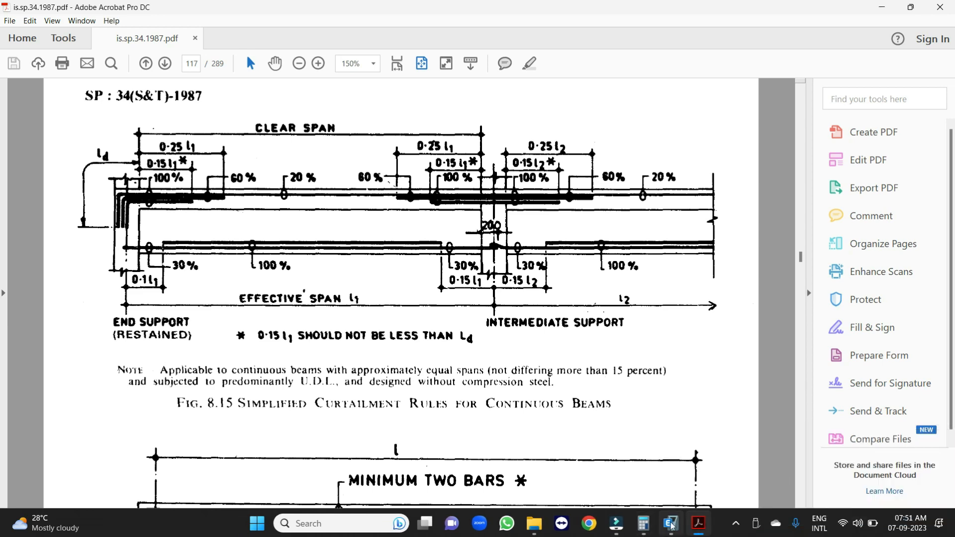
{"action": "left_click", "coordinate": [671, 527]}
{"action": "scroll", "coordinate": [402, 166], "scroll_direction": "up", "scroll_amount": 2}
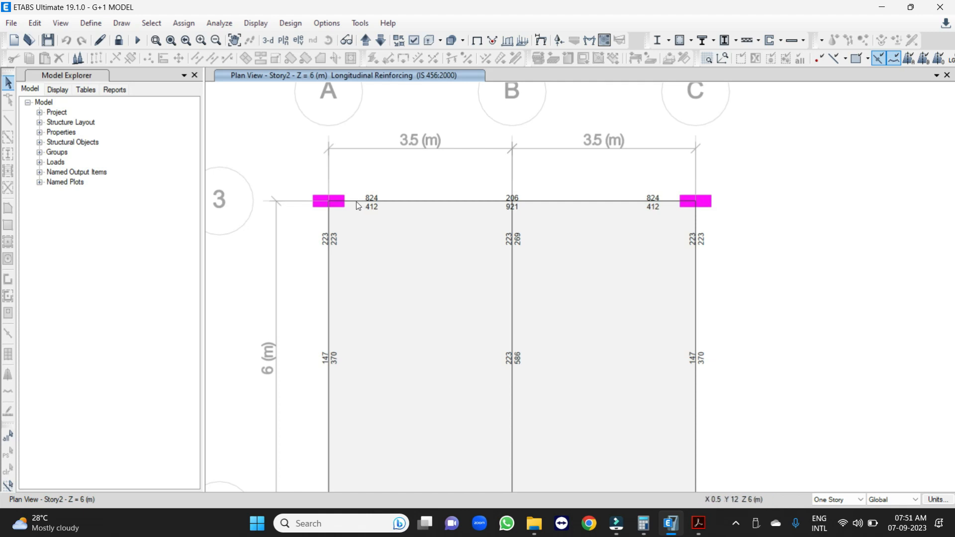
Switch to Calculator and multiply 5 bars by the bar area of 201 for the grid line 3 beam.
{"action": "left_click", "coordinate": [644, 524]}
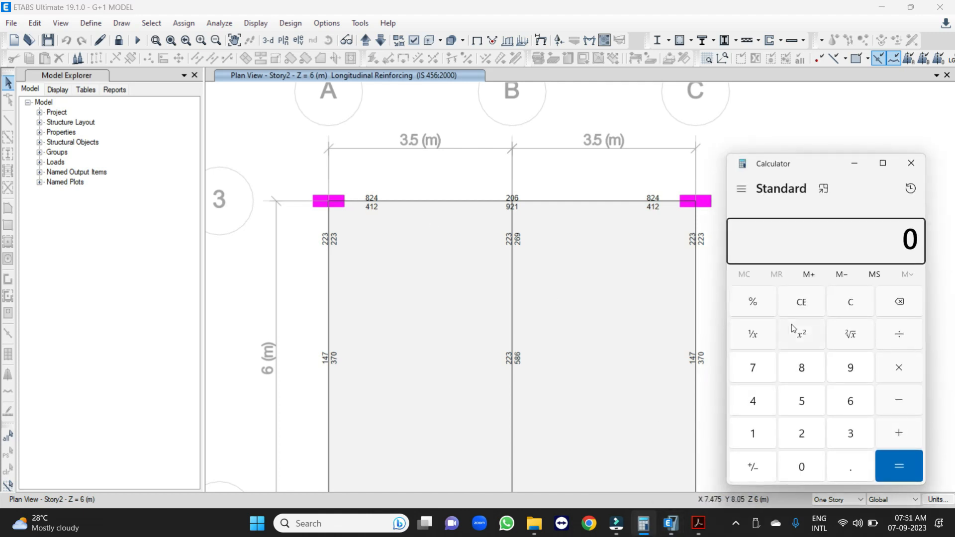
{"action": "type", "text": "5 × 201"}
{"action": "key", "text": "Return"}
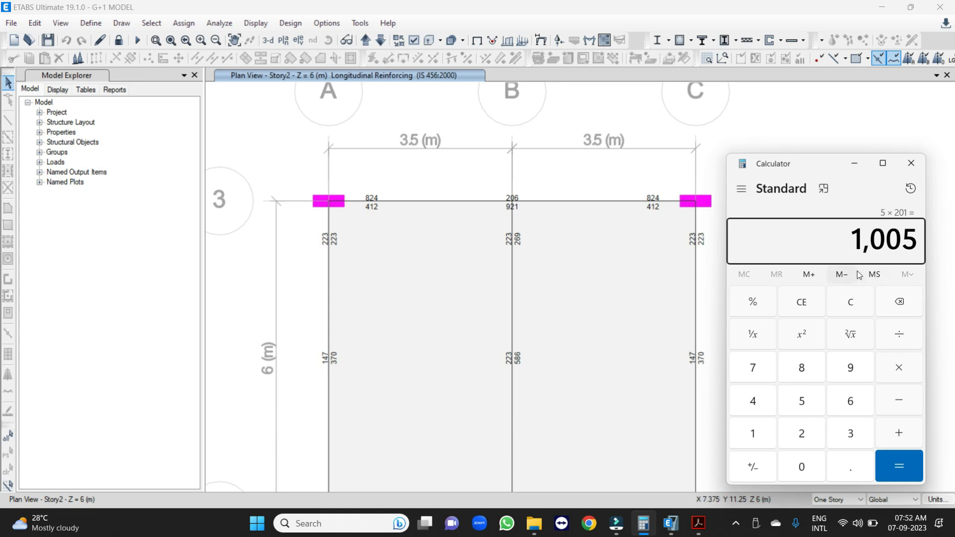
{"action": "key", "text": "Escape"}
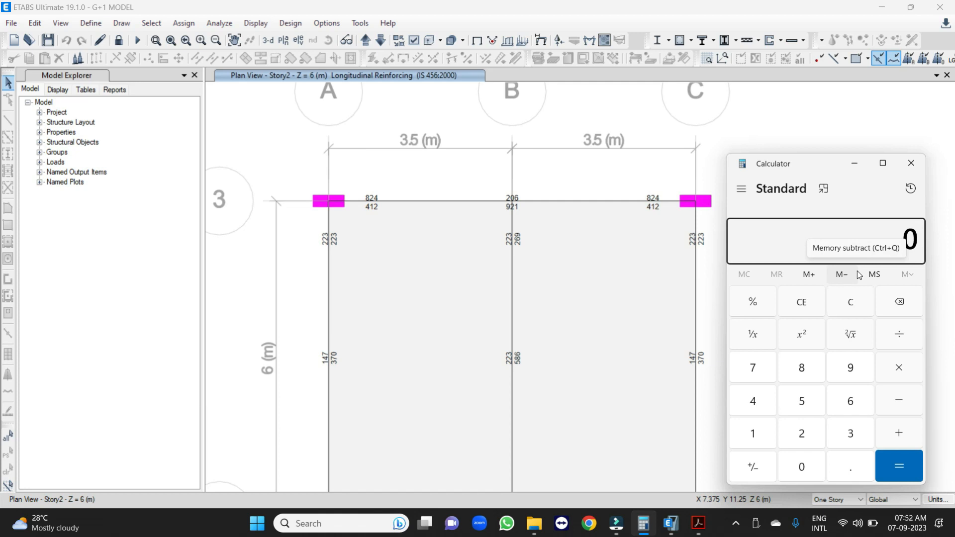
Work out the steel area of 3 bars with a bar area of 314 for the grid line 3 beam.
{"action": "type", "text": "3*314"}
{"action": "key", "text": "Return"}
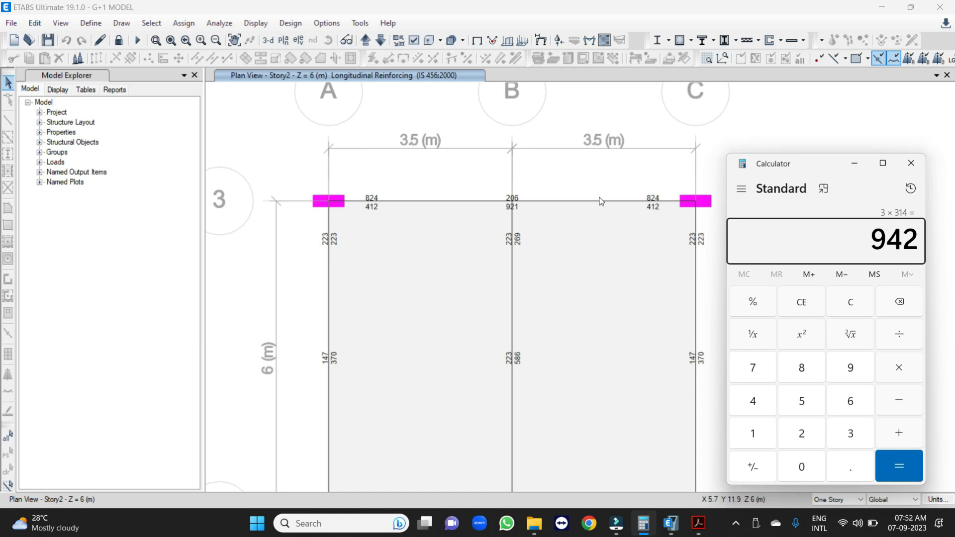
Check the Story2 beam along grid line 2 and multiply 2 bars by the bar area of 314.
{"action": "scroll", "coordinate": [532, 191], "scroll_direction": "down", "scroll_amount": 2}
{"action": "scroll", "coordinate": [533, 191], "scroll_direction": "down", "scroll_amount": 2}
{"action": "scroll", "coordinate": [550, 268], "scroll_direction": "up", "scroll_amount": 2}
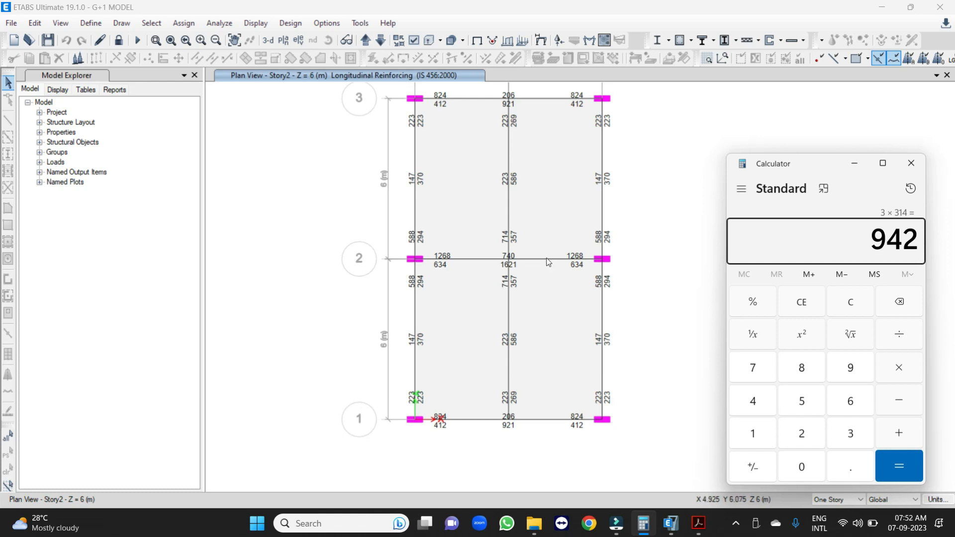
{"action": "scroll", "coordinate": [453, 247], "scroll_direction": "up", "scroll_amount": 2}
{"action": "scroll", "coordinate": [429, 274], "scroll_direction": "down", "scroll_amount": 2}
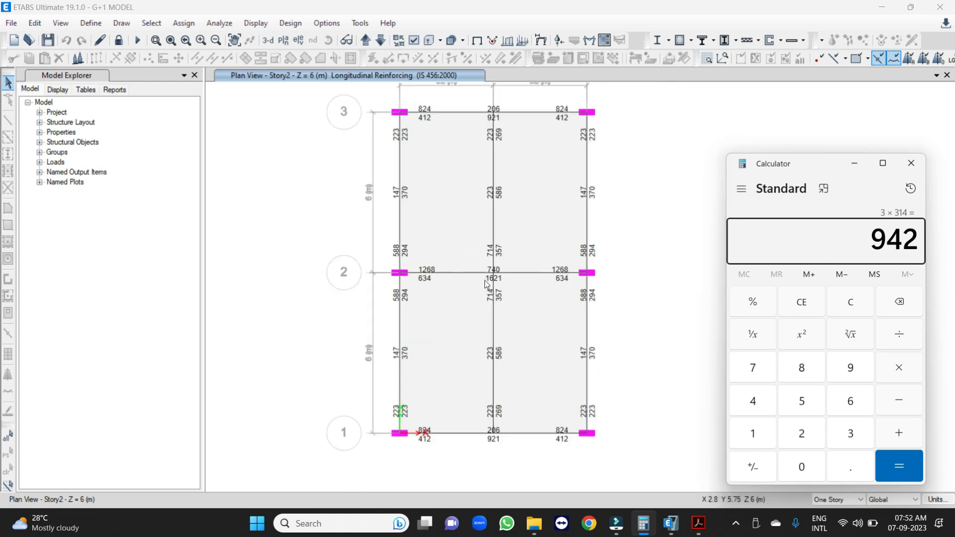
{"action": "scroll", "coordinate": [438, 282], "scroll_direction": "up", "scroll_amount": 2}
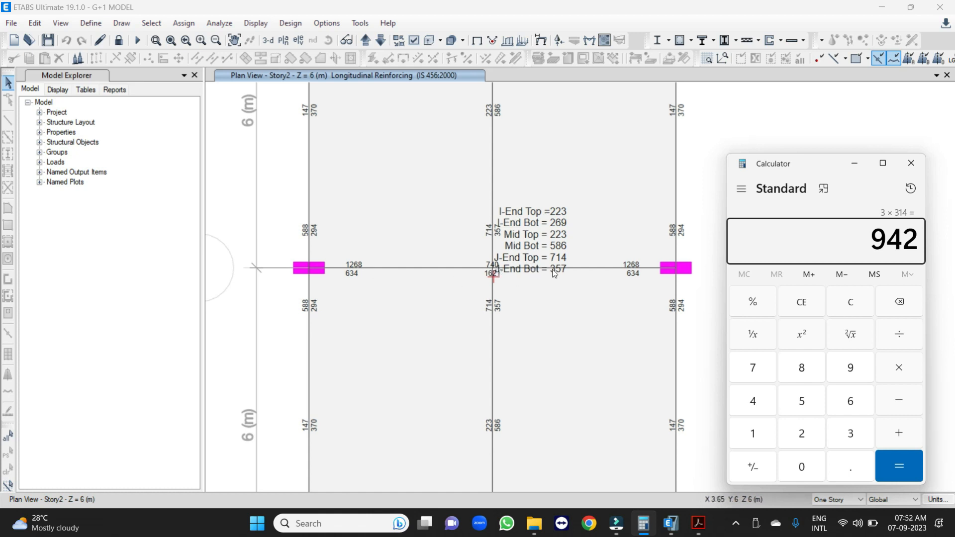
{"action": "key", "text": "Escape"}
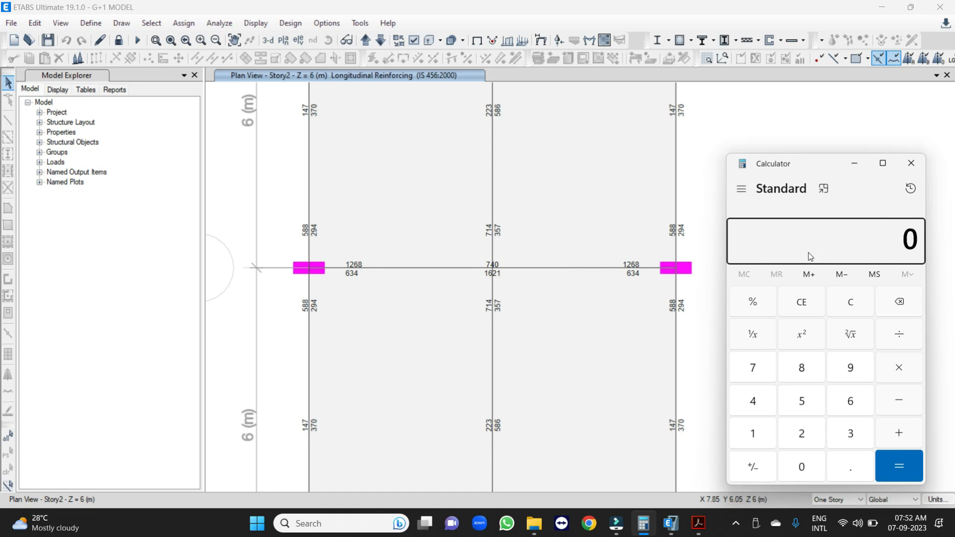
{"action": "type", "text": "2*314"}
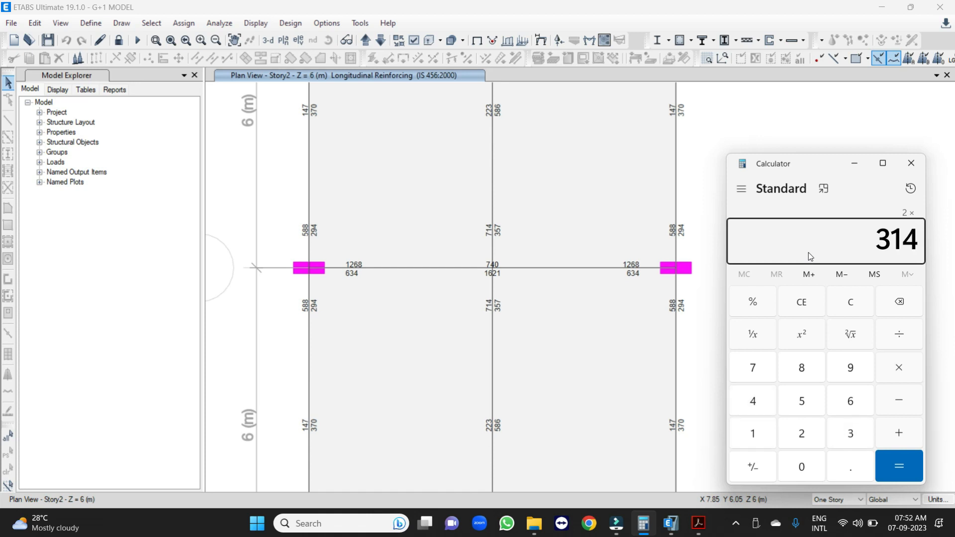
{"action": "key", "text": "Return"}
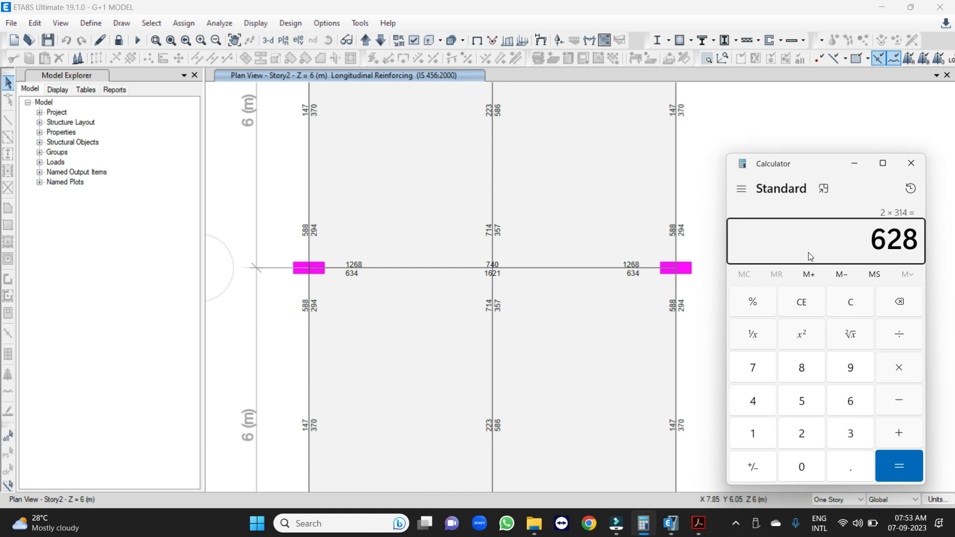
{"action": "type", "text": "+3*314"}
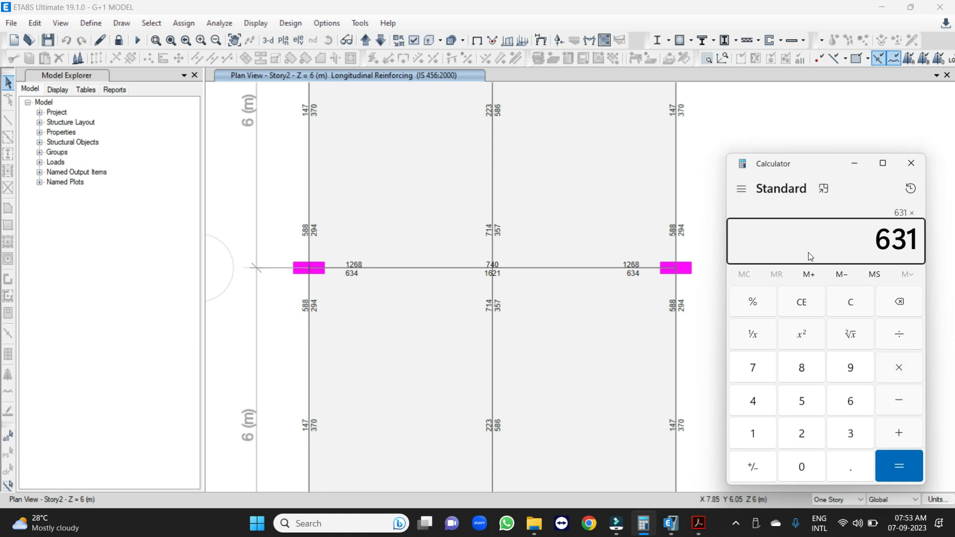
{"action": "key", "text": "Escape"}
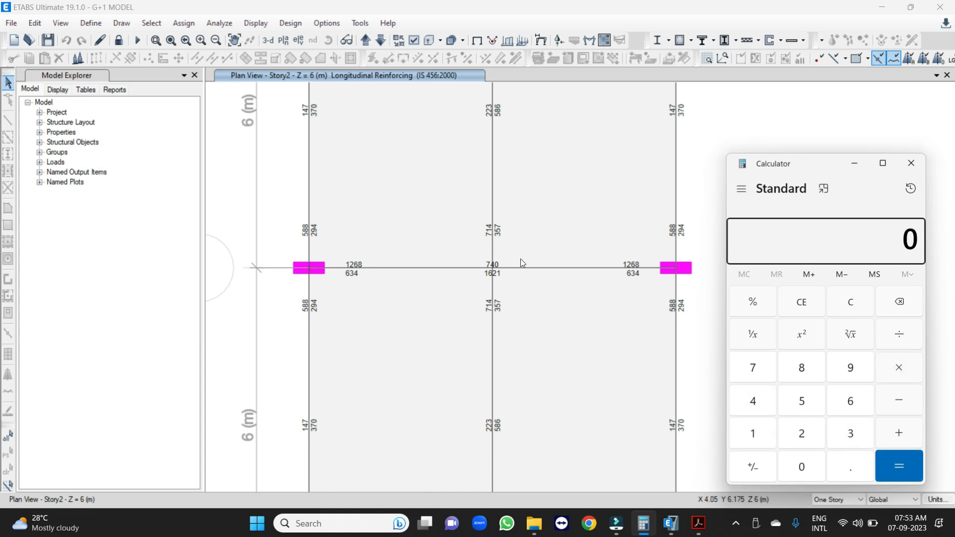
Recalculate the area of two bars for the grid line 2 beam as 314 times 2, and clear it.
{"action": "type", "text": "314*2"}
{"action": "key", "text": "Return"}
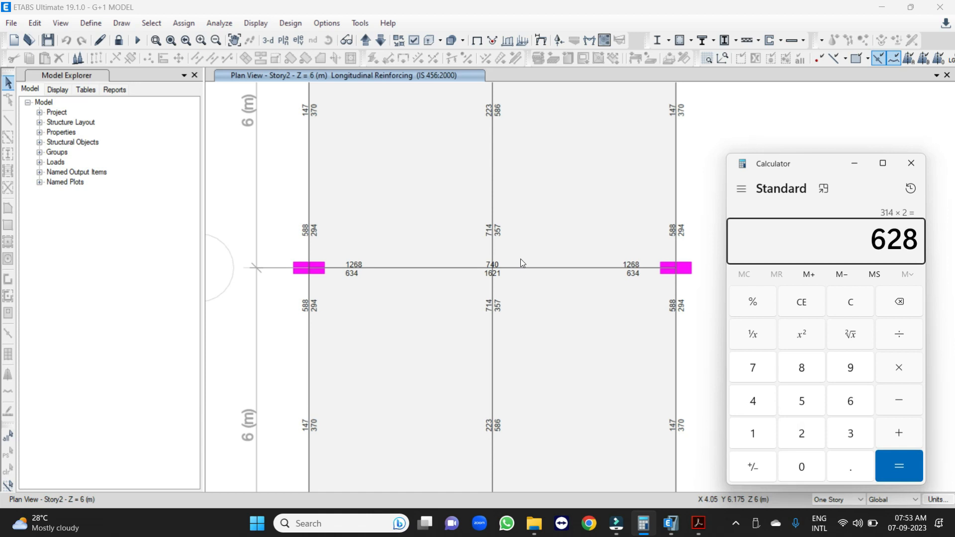
{"action": "key", "text": "Escape"}
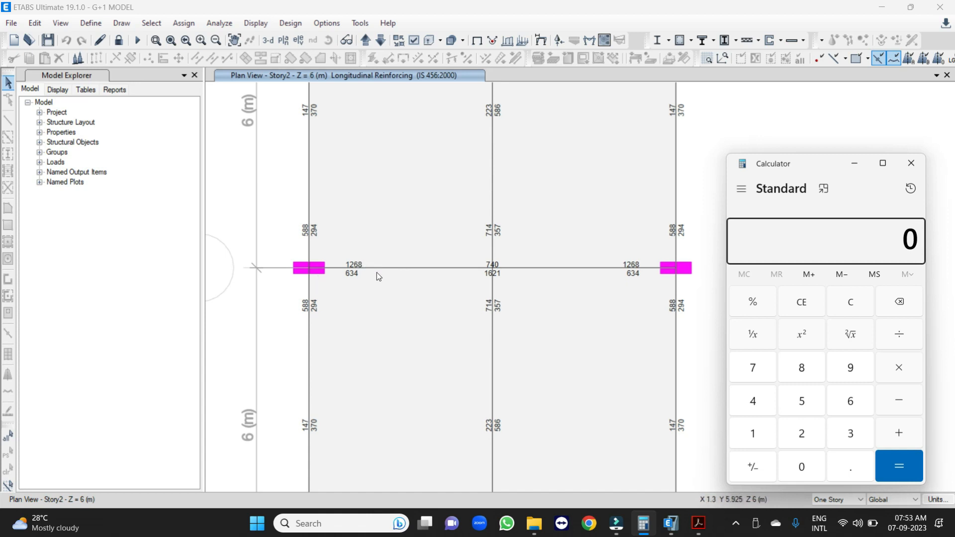
Calculate the steel area of 5 bars at 314 each for the grid line 2 beam, and clear it.
{"action": "type", "text": "5 × 314"}
{"action": "key", "text": "Return"}
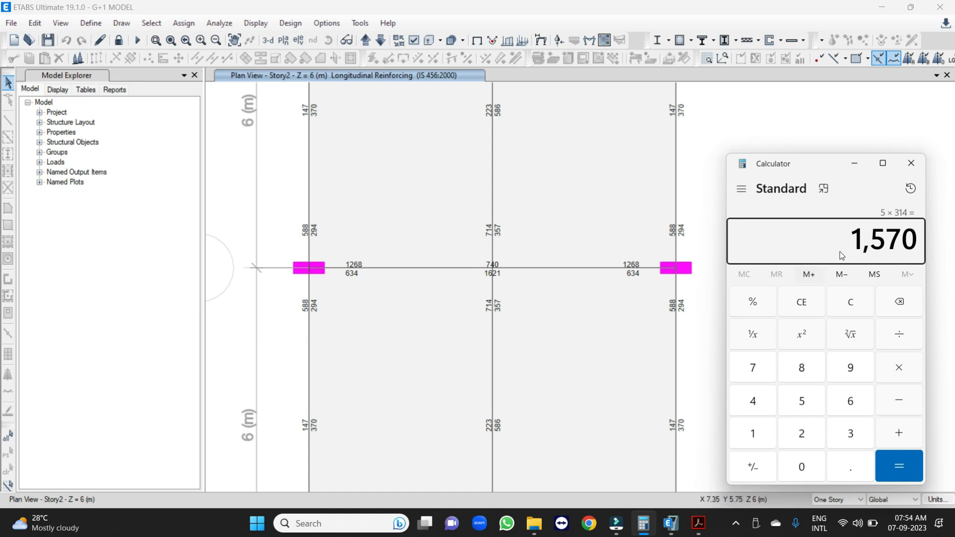
{"action": "key", "text": "Escape"}
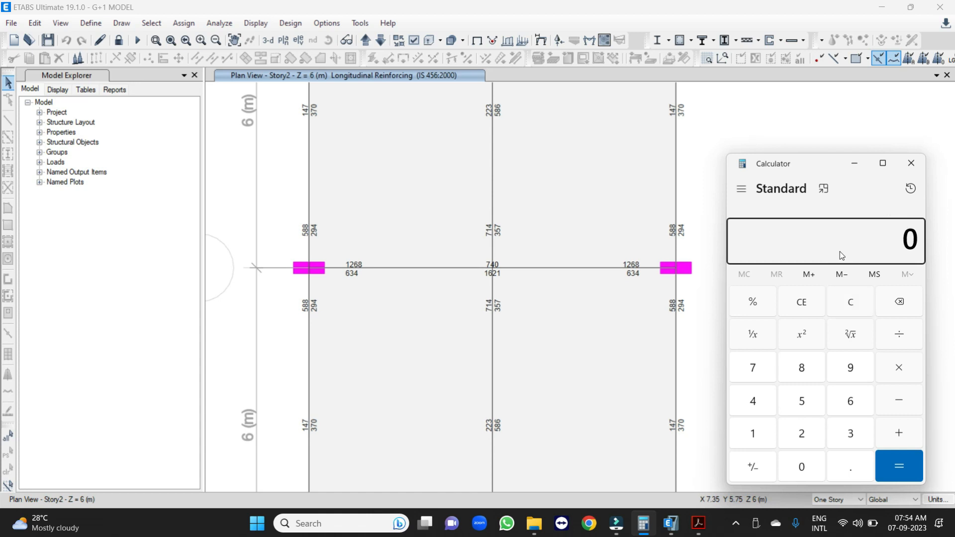
Multiply 3 bars by the bar area of 314 for the grid line 2 beam and clear the result.
{"action": "key", "text": "3"}
{"action": "key", "text": "asterisk"}
{"action": "type", "text": "314"}
{"action": "key", "text": "Return"}
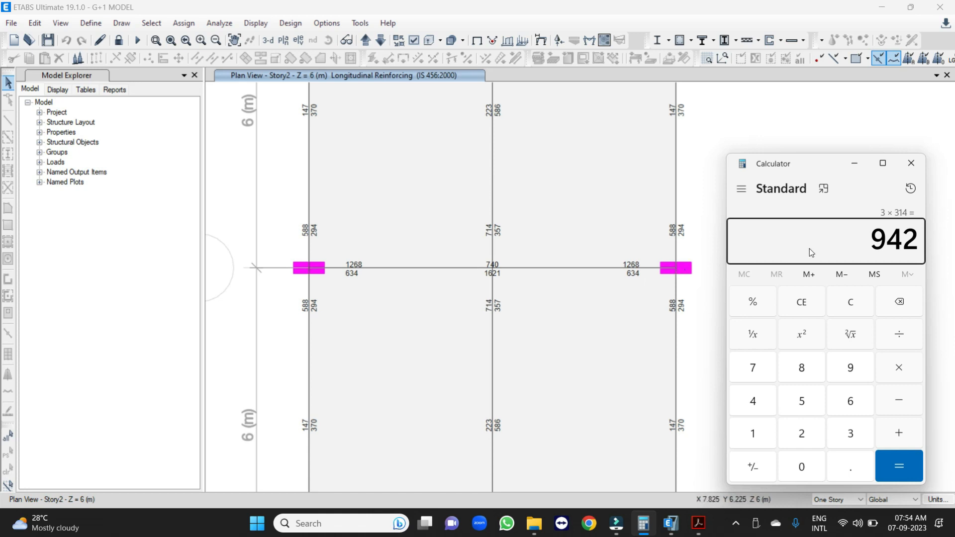
{"action": "key", "text": "Escape"}
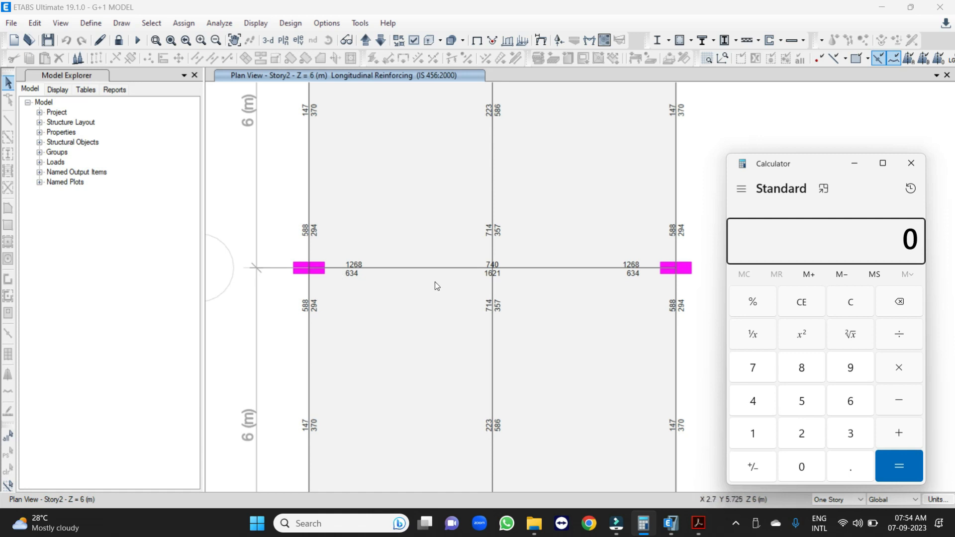
Compare the Story2 grid line 2 beam reinforcement in ETABS with the SP 34 curtailment figure for continuous beams.
{"action": "left_click", "coordinate": [699, 524]}
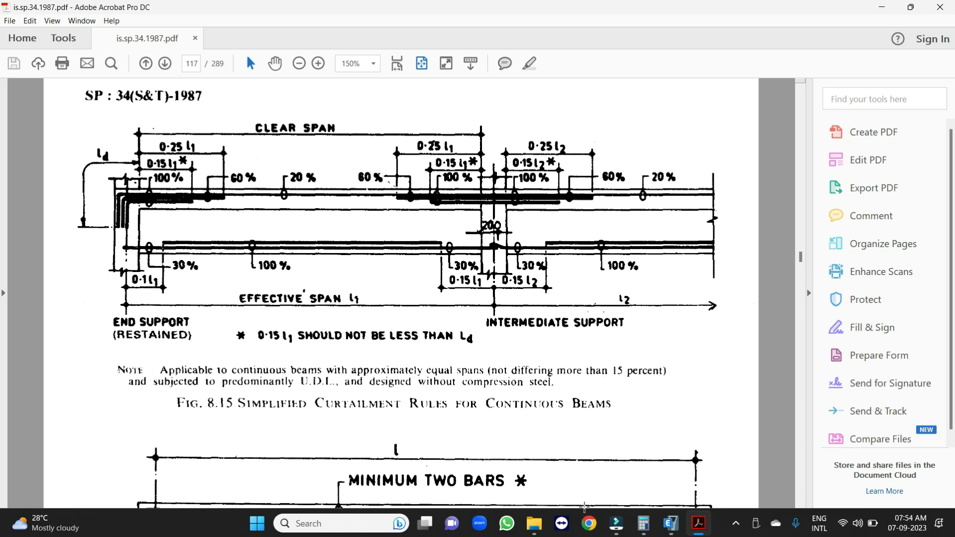
{"action": "left_click", "coordinate": [671, 523]}
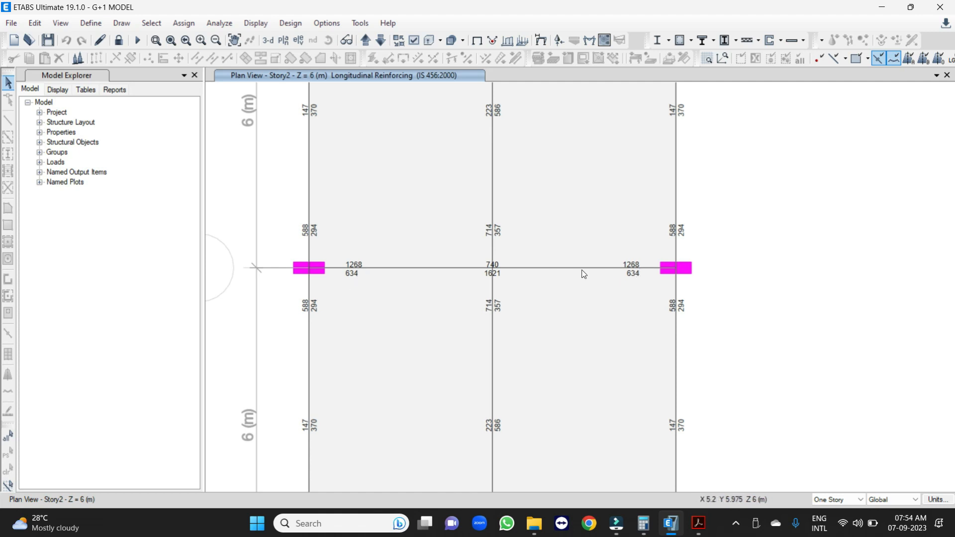
{"action": "left_click", "coordinate": [643, 523]}
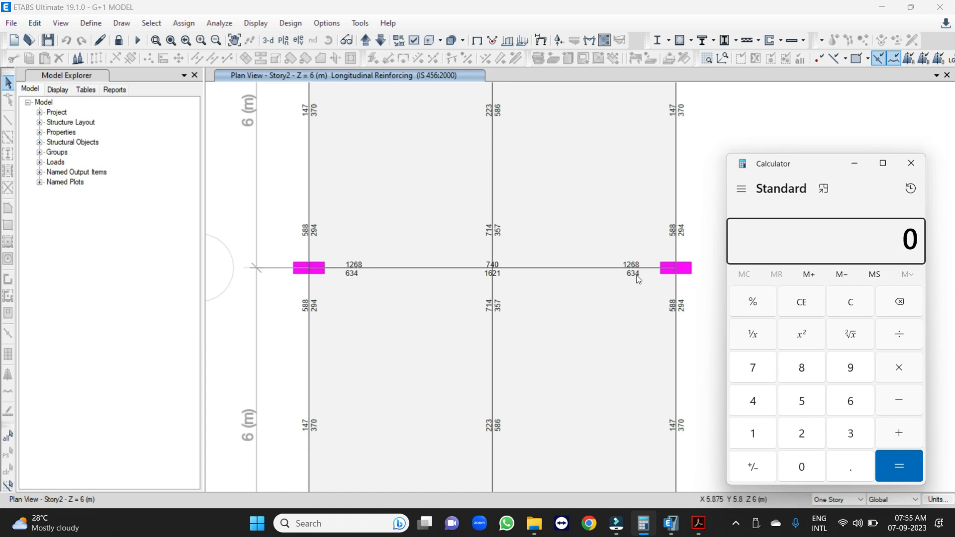
{"action": "left_click", "coordinate": [699, 523]}
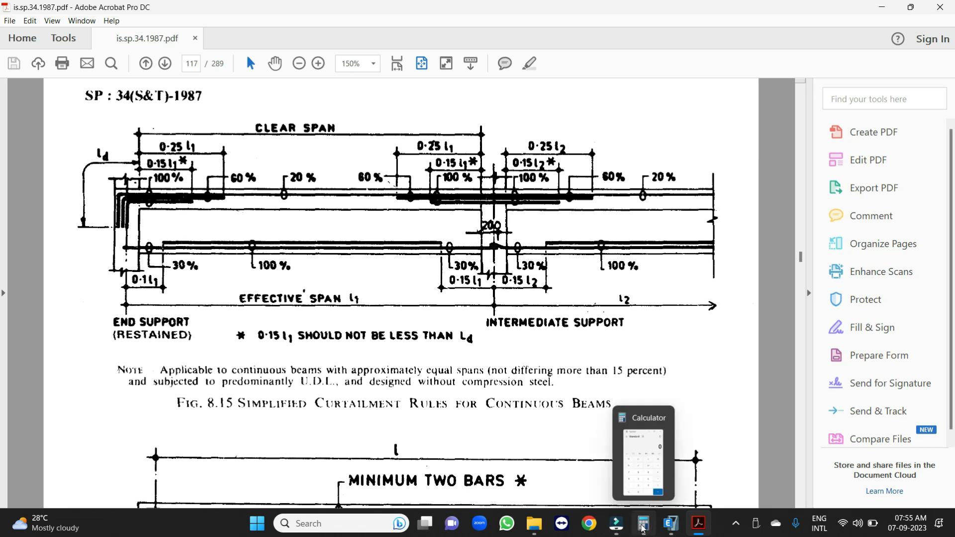
Switch to Calculator and multiply 6 bars by the bar area of 314 for the grid line 2 beam.
{"action": "left_click", "coordinate": [643, 523]}
{"action": "type", "text": "6"}
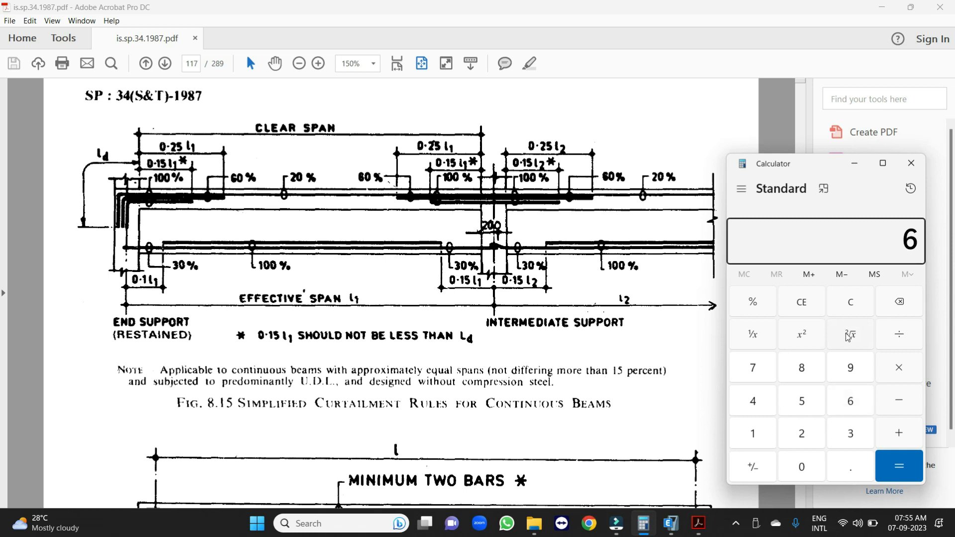
{"action": "type", "text": " × 314"}
{"action": "key", "text": "Return"}
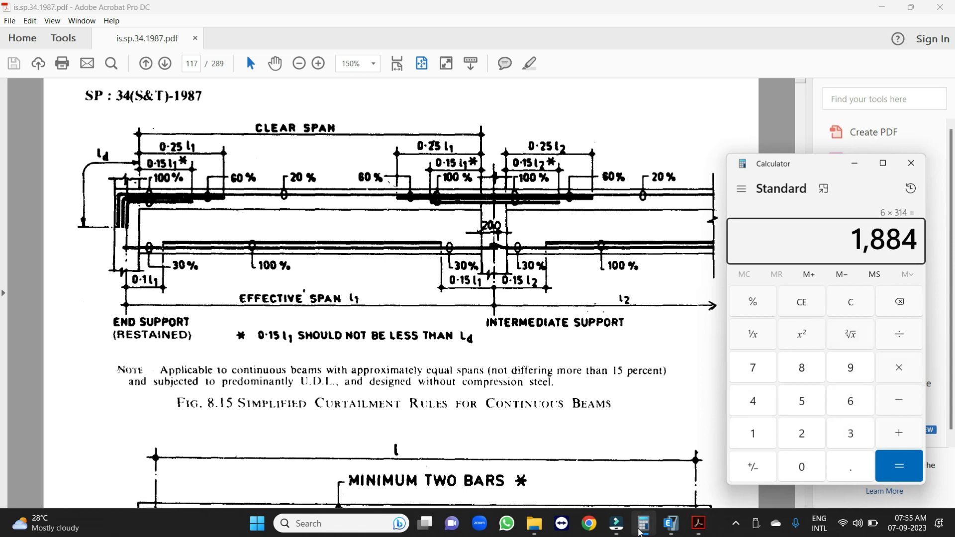
Check the Story2 longitudinal edge beam in ETABS and calculate the area of 2 bars at 314 each, then at 201 each.
{"action": "left_click", "coordinate": [670, 525]}
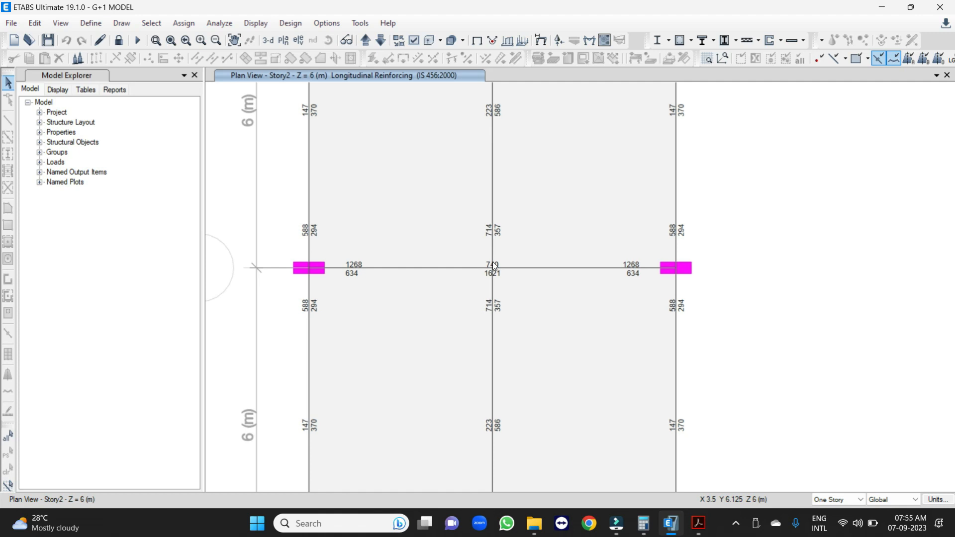
{"action": "scroll", "coordinate": [444, 251], "scroll_direction": "down", "scroll_amount": 2}
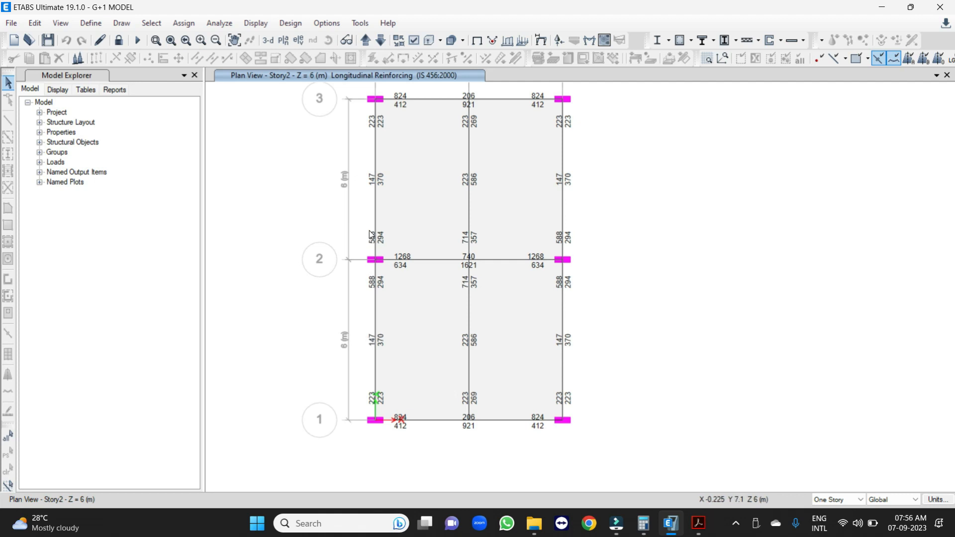
{"action": "mouse_move", "coordinate": [374, 267]}
{"action": "left_click", "coordinate": [643, 524]}
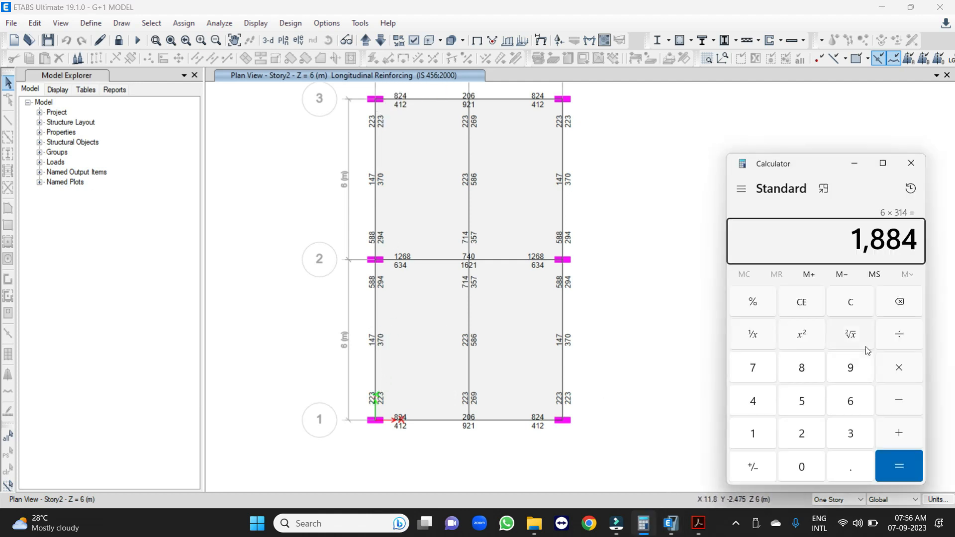
{"action": "type", "text": "2"}
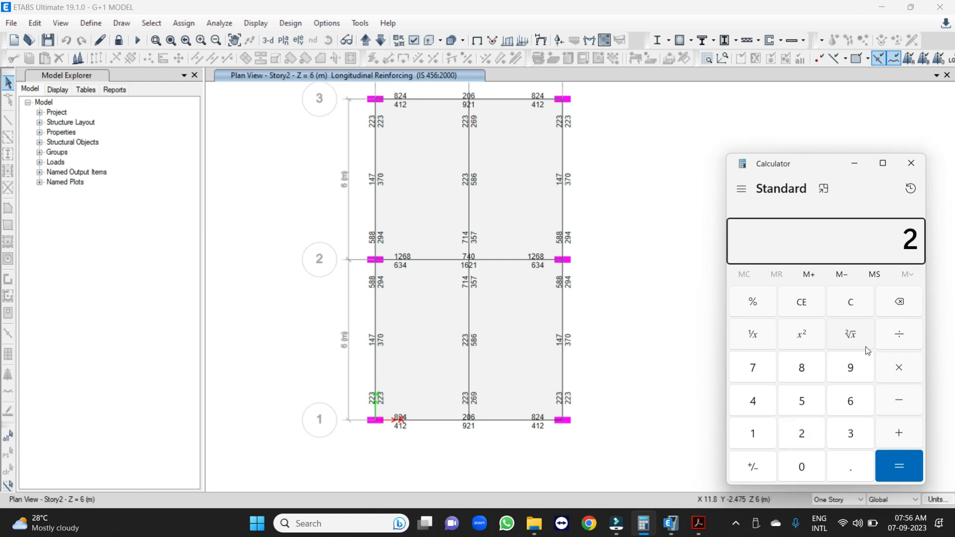
{"action": "type", "text": "*314"}
{"action": "key", "text": "Return"}
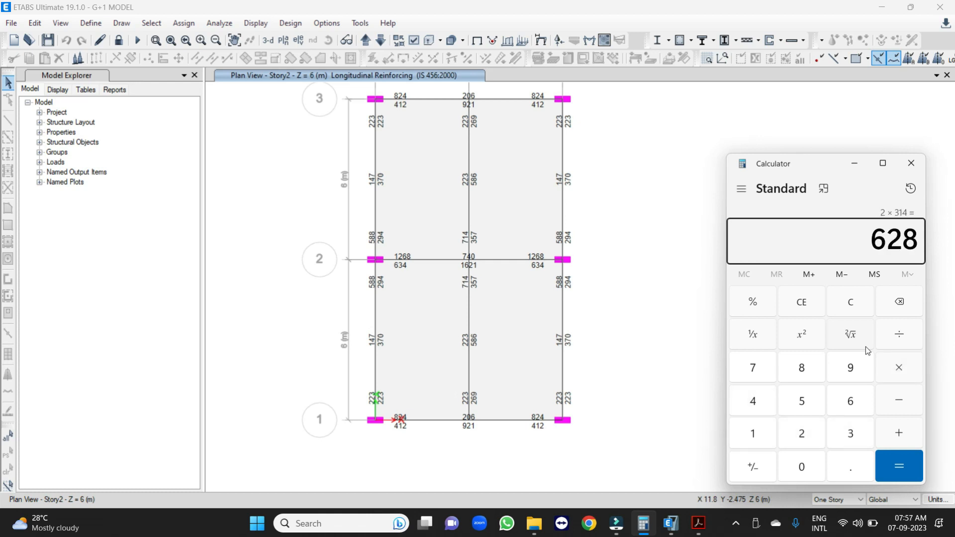
{"action": "key", "text": "Escape"}
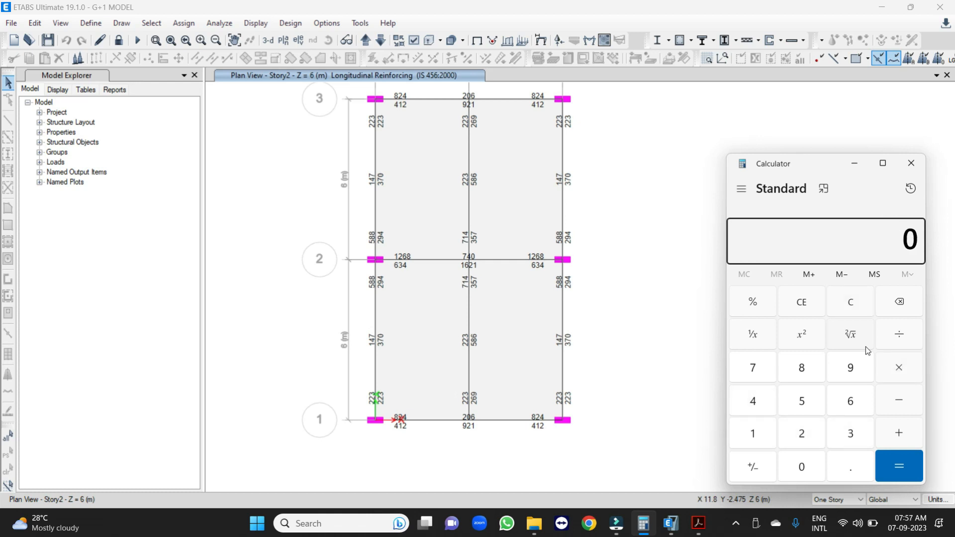
{"action": "type", "text": "2*201"}
{"action": "key", "text": "Return"}
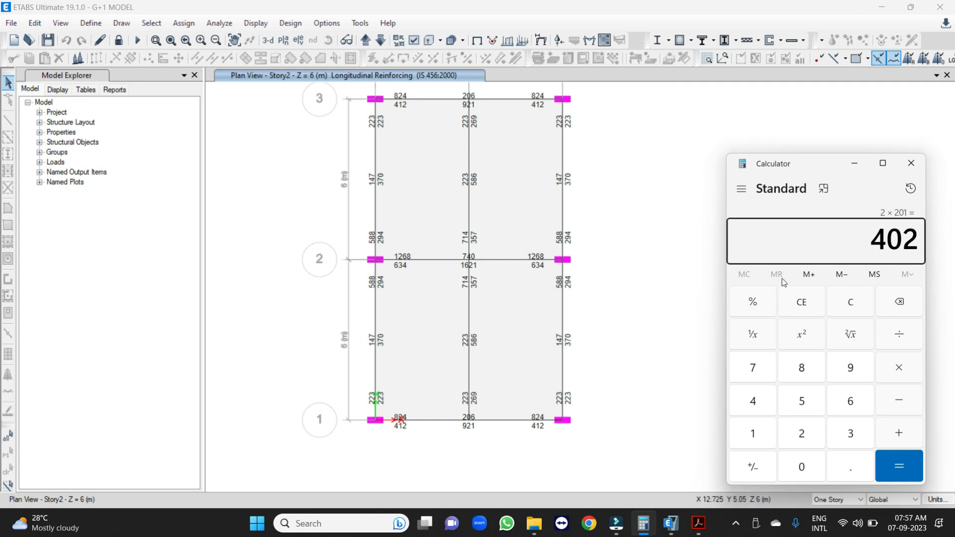
Check the middle longitudinal beam near grid line 2 and calculate the steel area of 4 bars at 201 each.
{"action": "scroll", "coordinate": [471, 261], "scroll_direction": "up", "scroll_amount": 3}
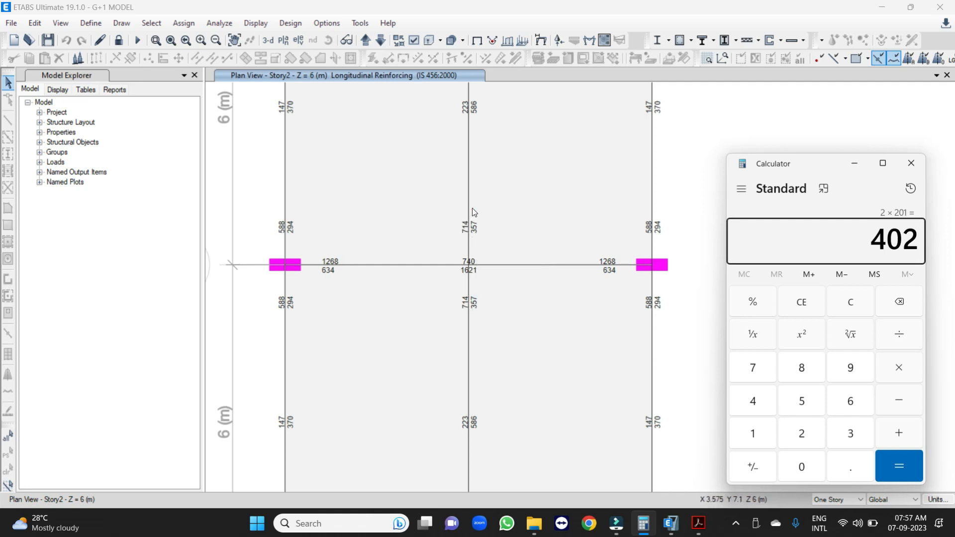
{"action": "scroll", "coordinate": [468, 223], "scroll_direction": "down", "scroll_amount": 3}
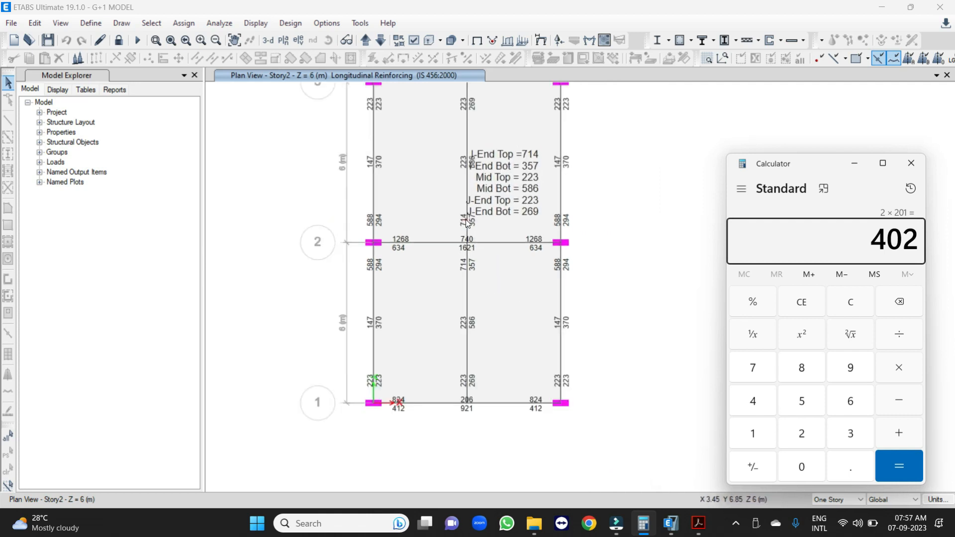
{"action": "left_click", "coordinate": [475, 258]}
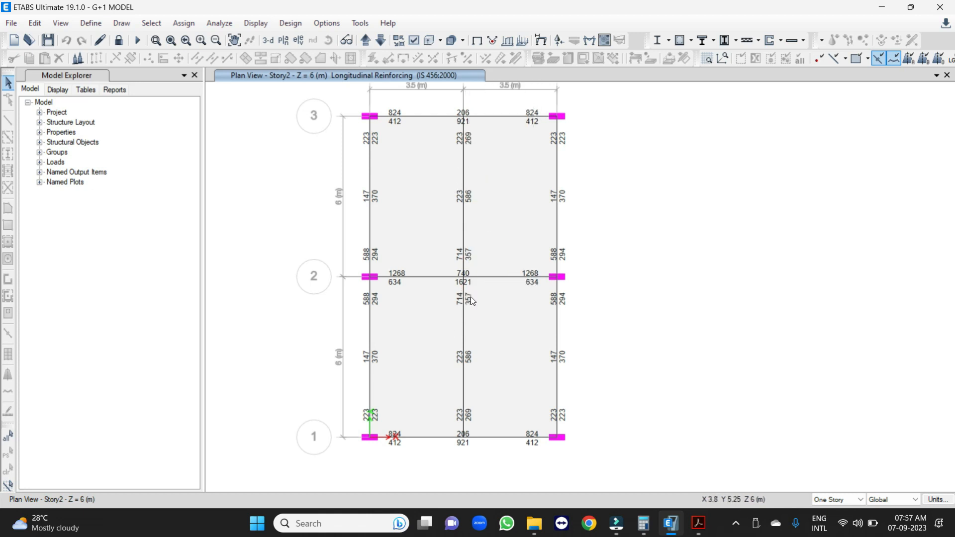
{"action": "scroll", "coordinate": [462, 283], "scroll_direction": "up", "scroll_amount": 3}
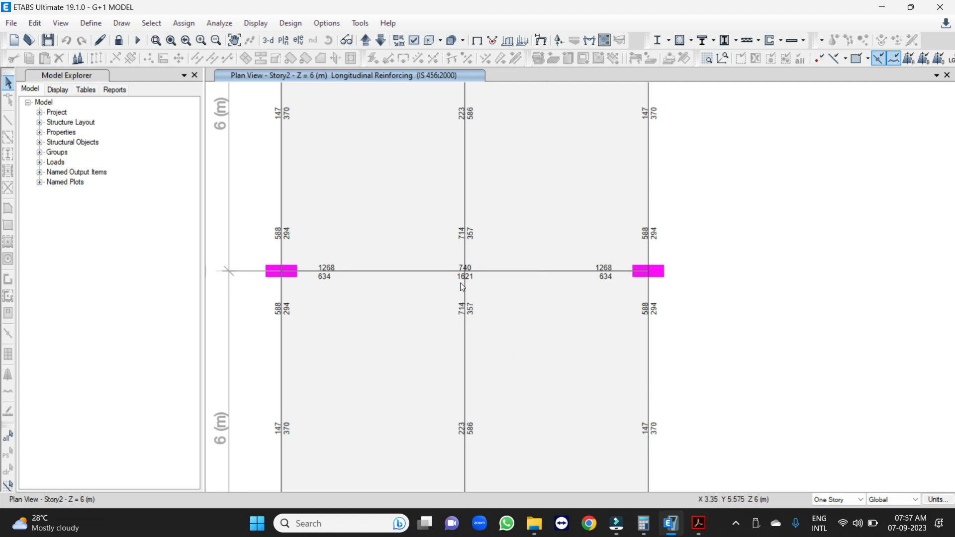
{"action": "left_click", "coordinate": [643, 523]}
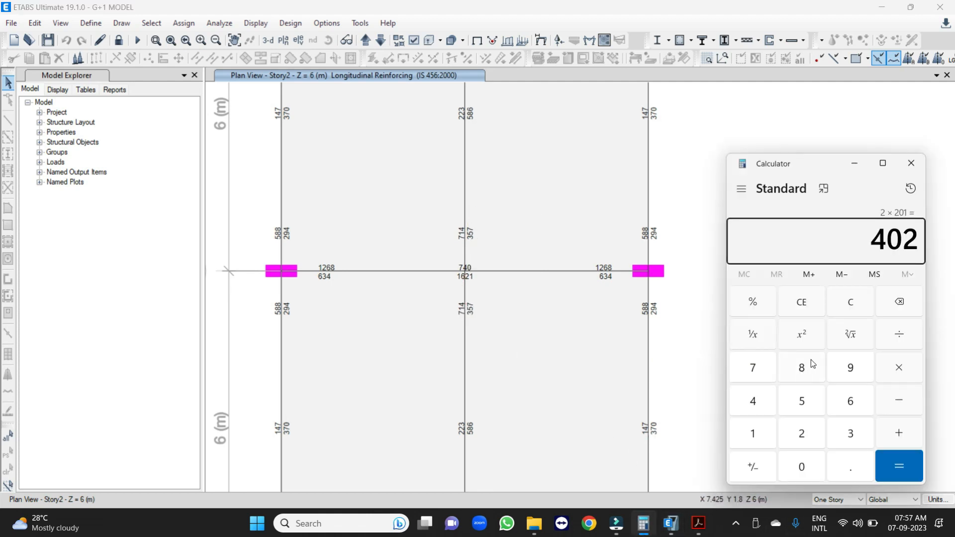
{"action": "key", "text": "Escape"}
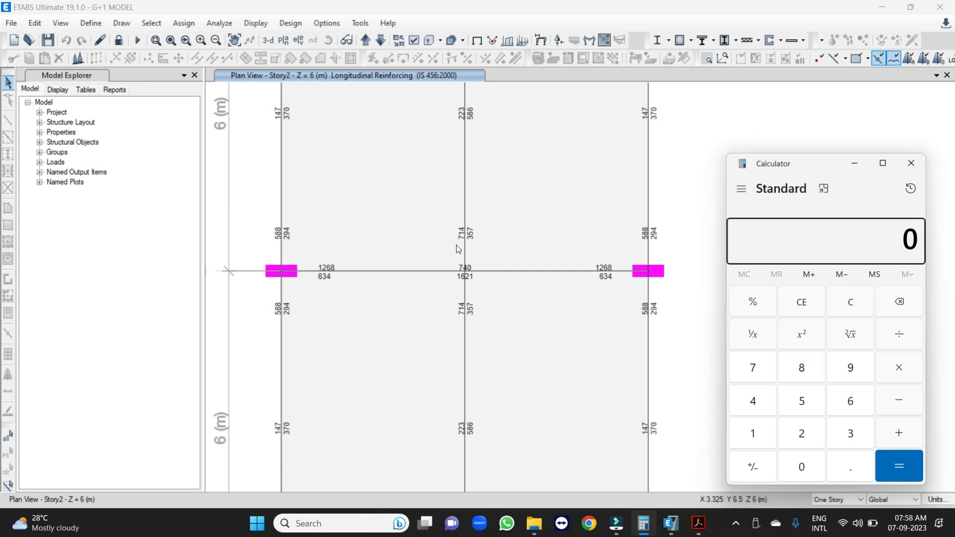
{"action": "key", "text": "4"}
{"action": "key", "text": "asterisk"}
{"action": "type", "text": "201"}
{"action": "key", "text": "Return"}
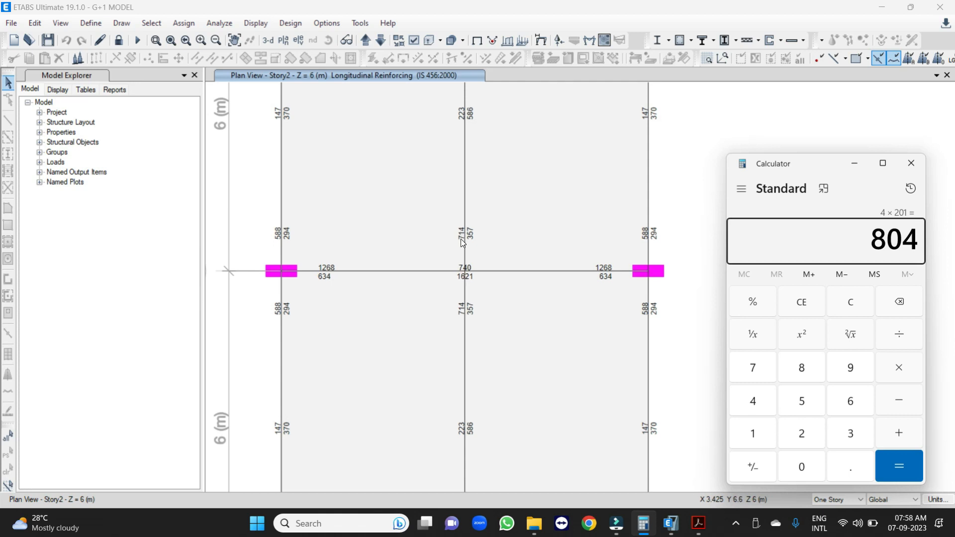
{"action": "scroll", "coordinate": [461, 238], "scroll_direction": "down", "scroll_amount": 2}
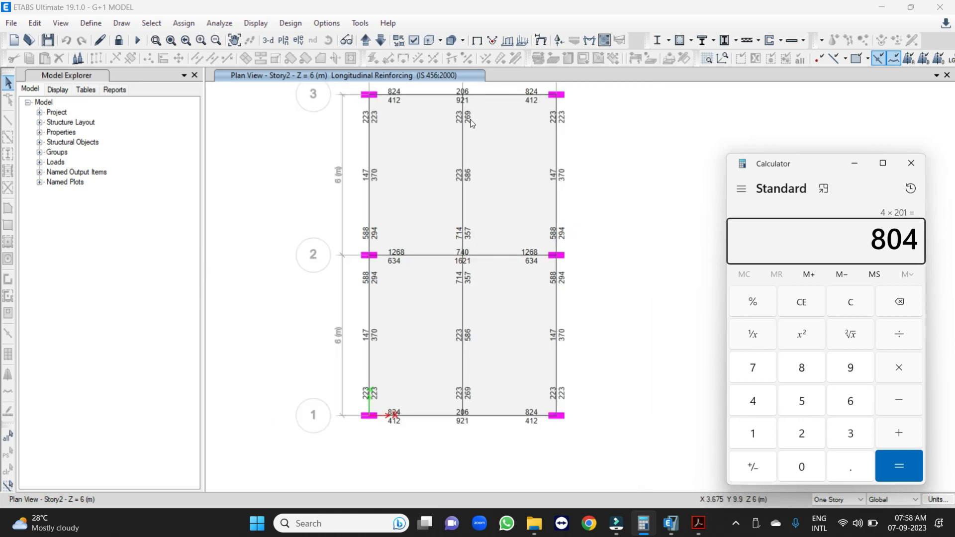